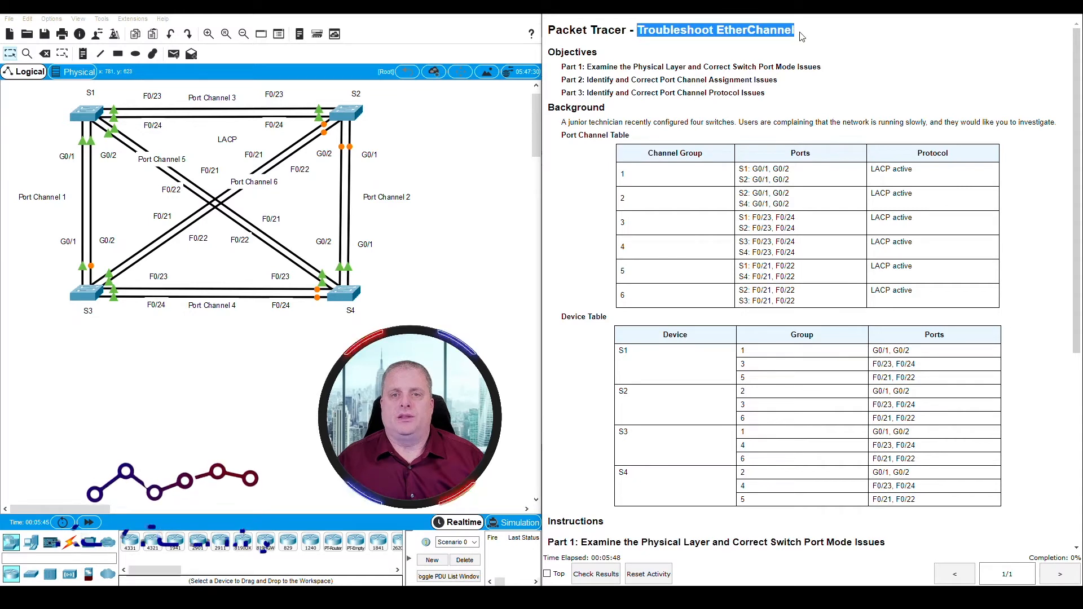
Read the activity's objectives, the Port Channel and Device tables, and the instructions for Parts 1 to 3
click(667, 78)
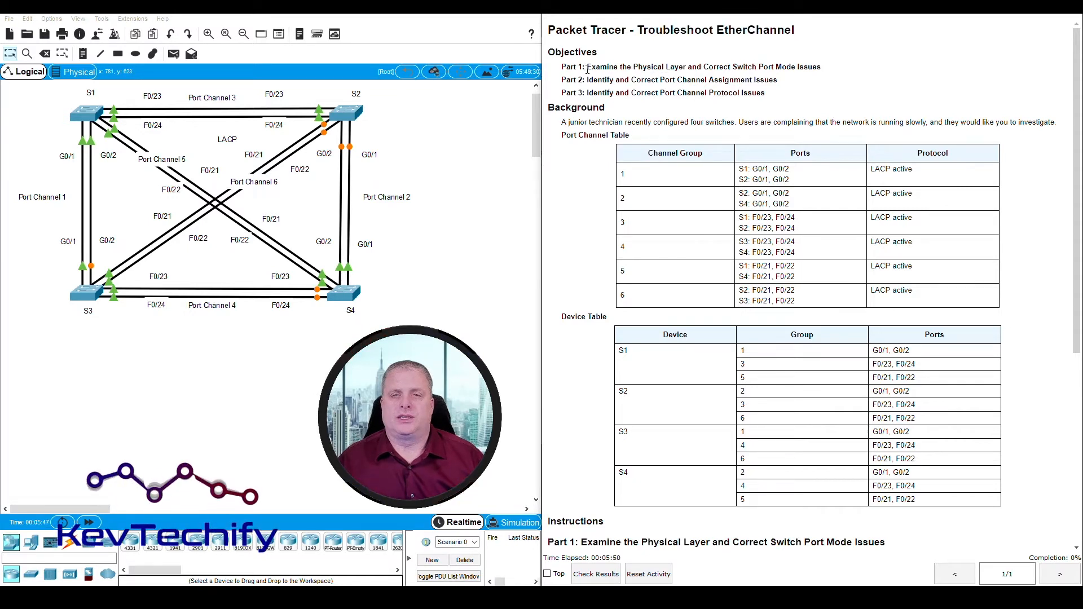
drag(585, 66, 824, 70)
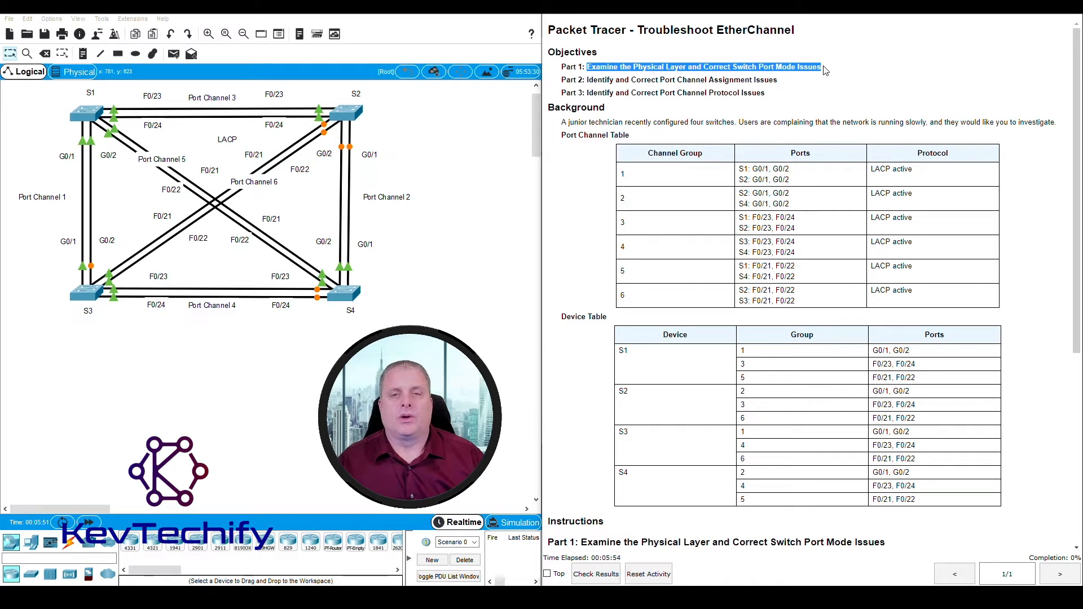
drag(587, 81, 781, 82)
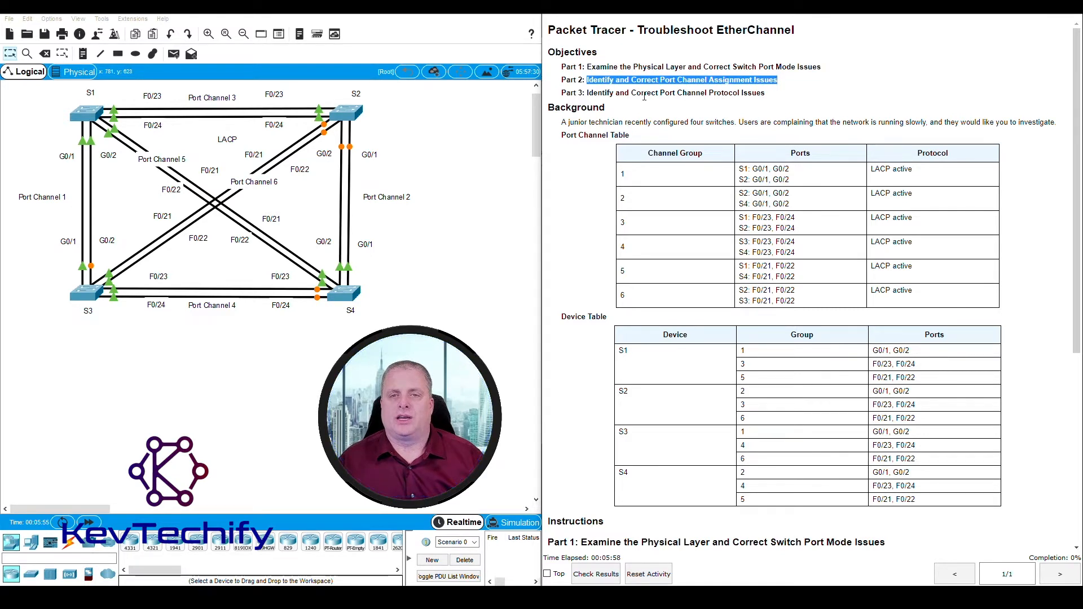
drag(586, 93, 766, 93)
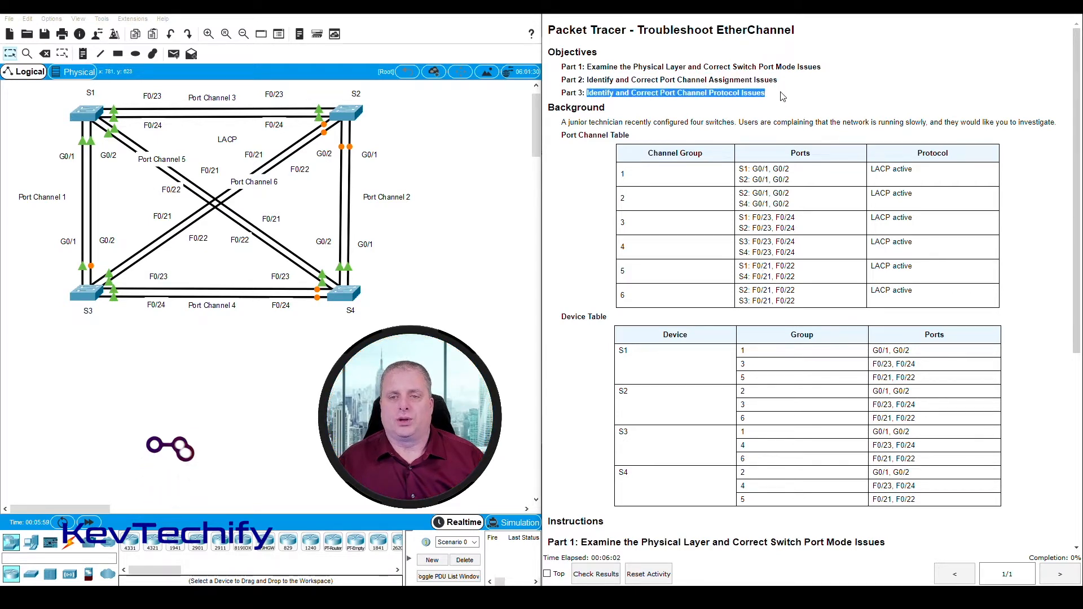
click(639, 132)
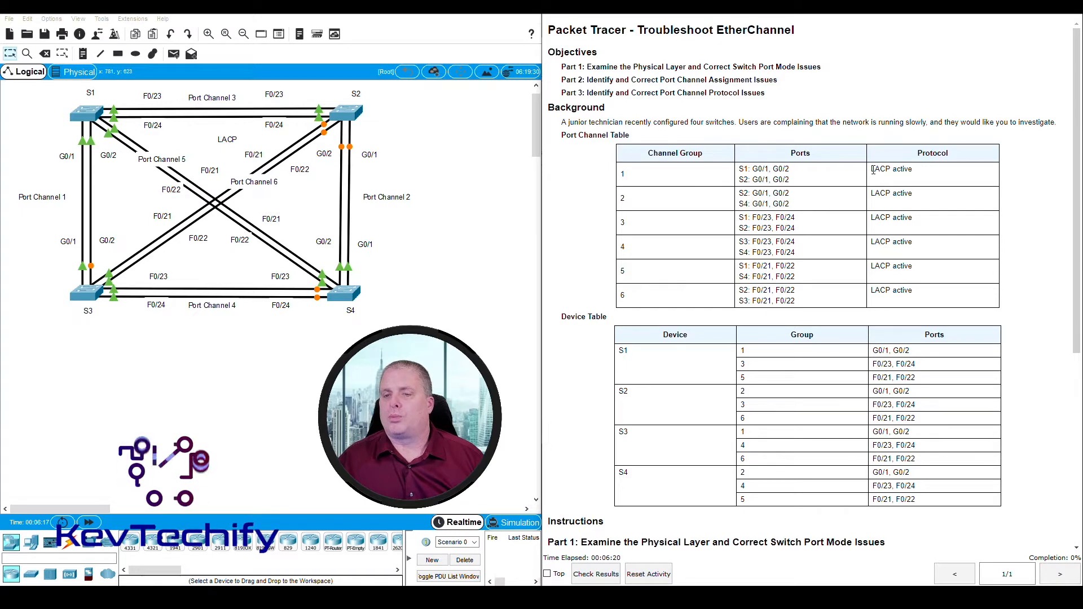
mouse_move(874, 169)
mouse_down()
mouse_move(886, 248)
mouse_move(886, 183)
mouse_up()
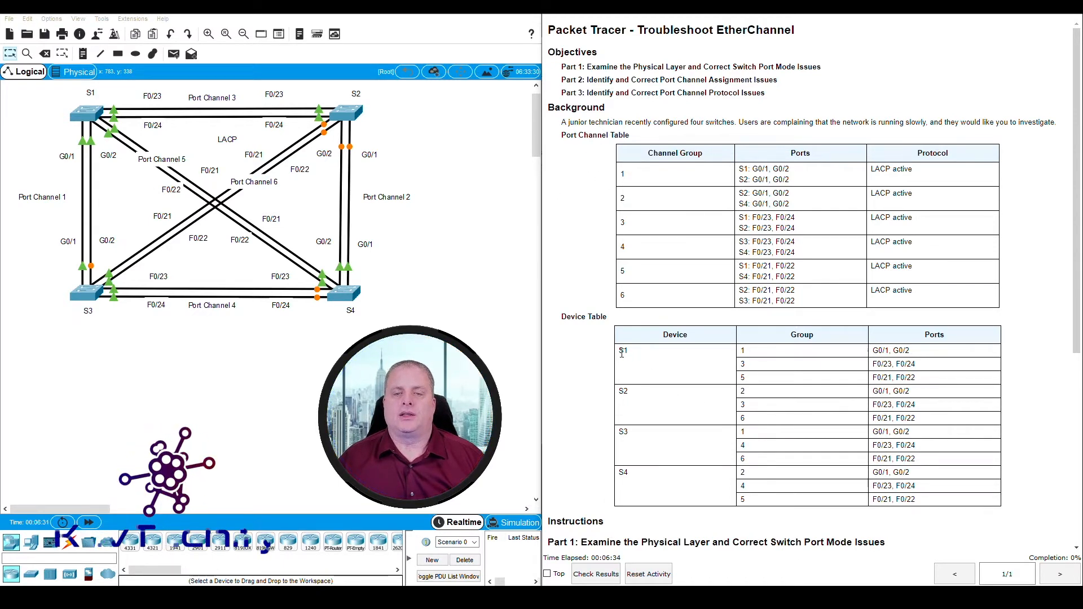
drag(646, 366, 949, 384)
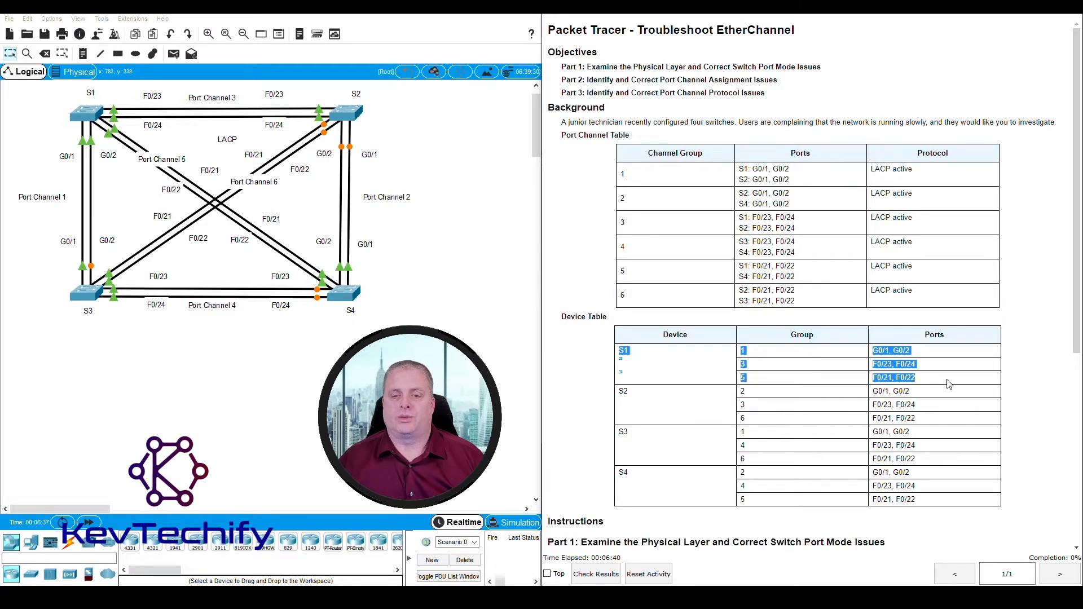
click(920, 356)
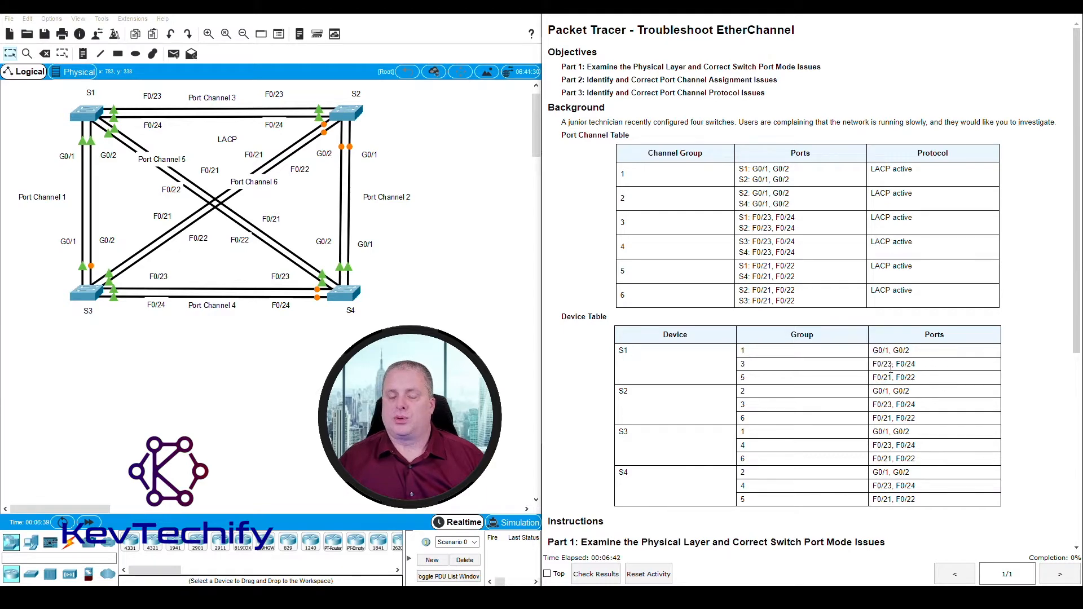
scroll(710, 461, down, 3)
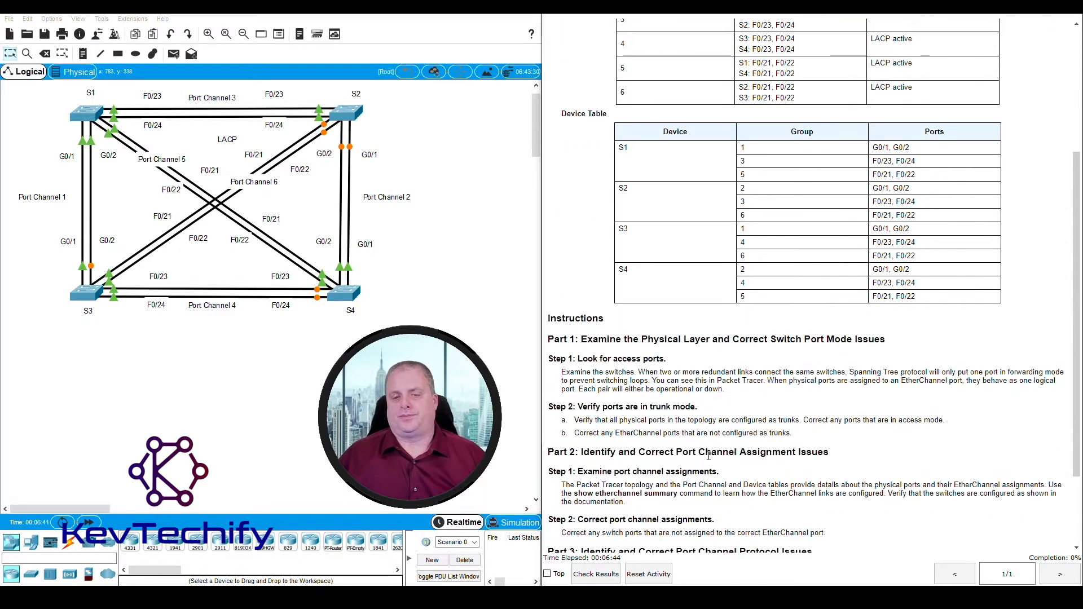
scroll(710, 449, down, 2)
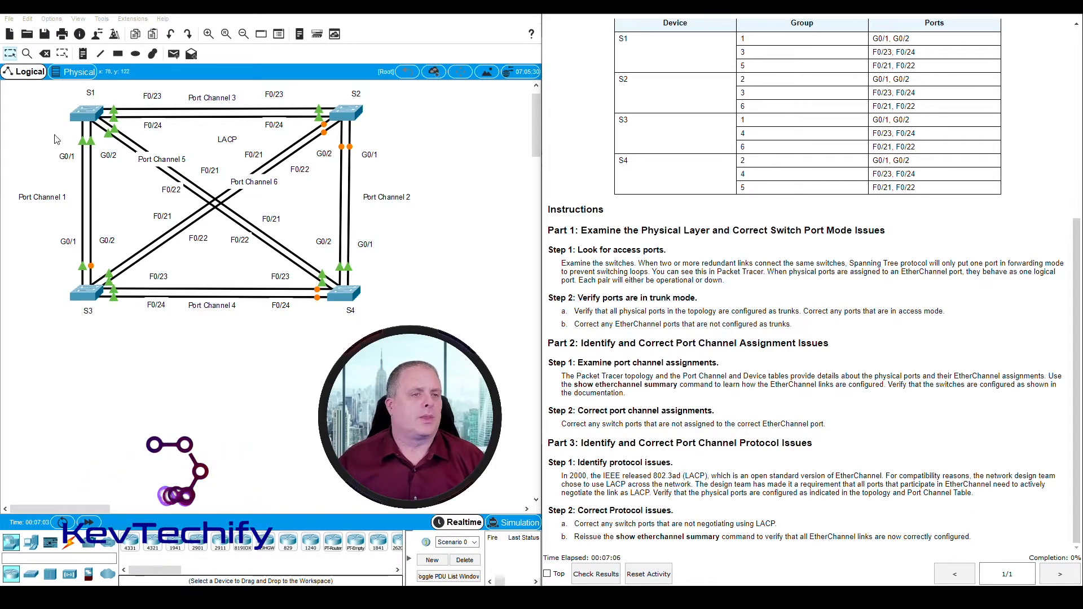
Open switch S1's command line in a widened window beside the instructions and enter privileged EXEC mode
click(80, 118)
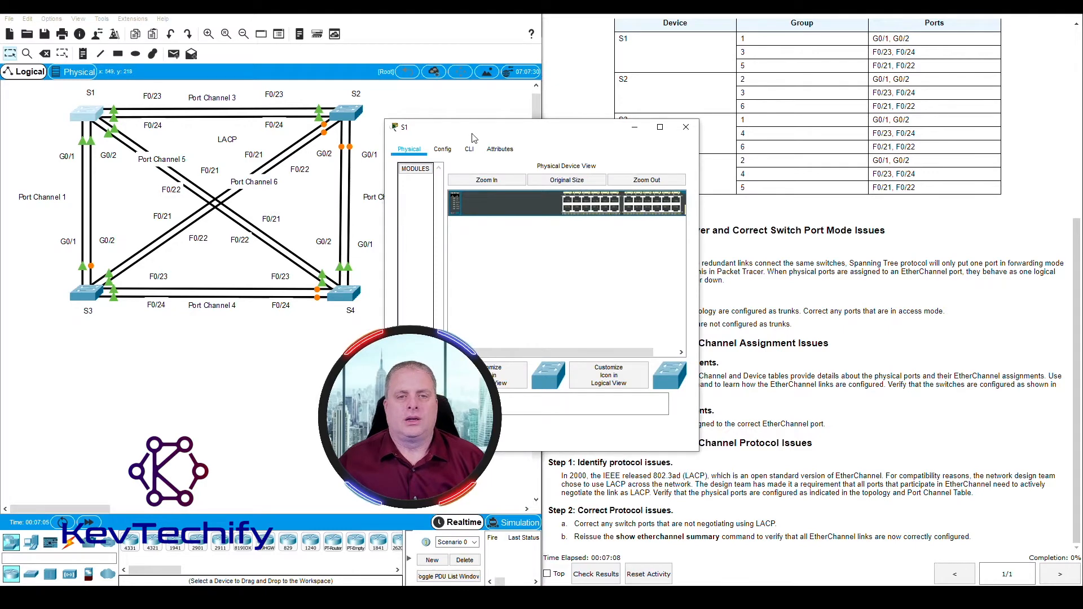
click(469, 149)
drag(534, 132, 189, 21)
drag(356, 186, 541, 186)
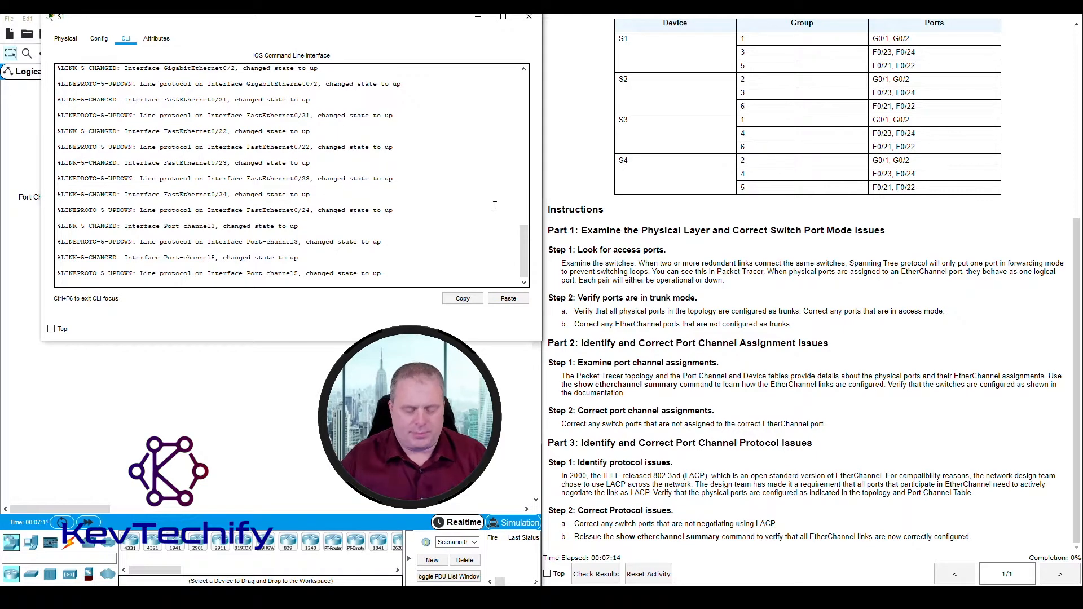
key(Return)
key(Return)
key(Return)
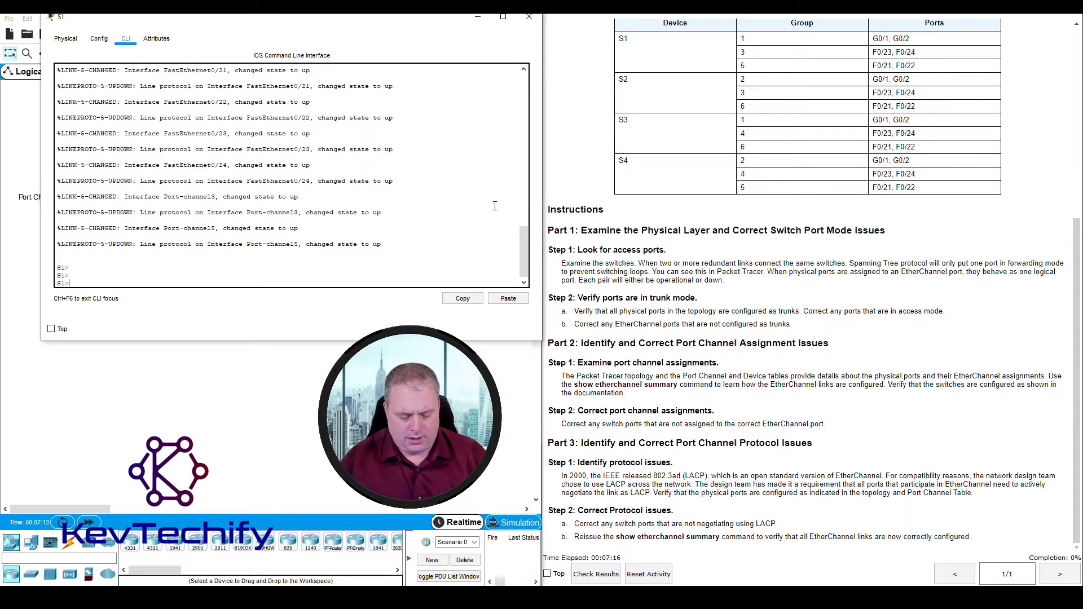
text(en)
key(Return)
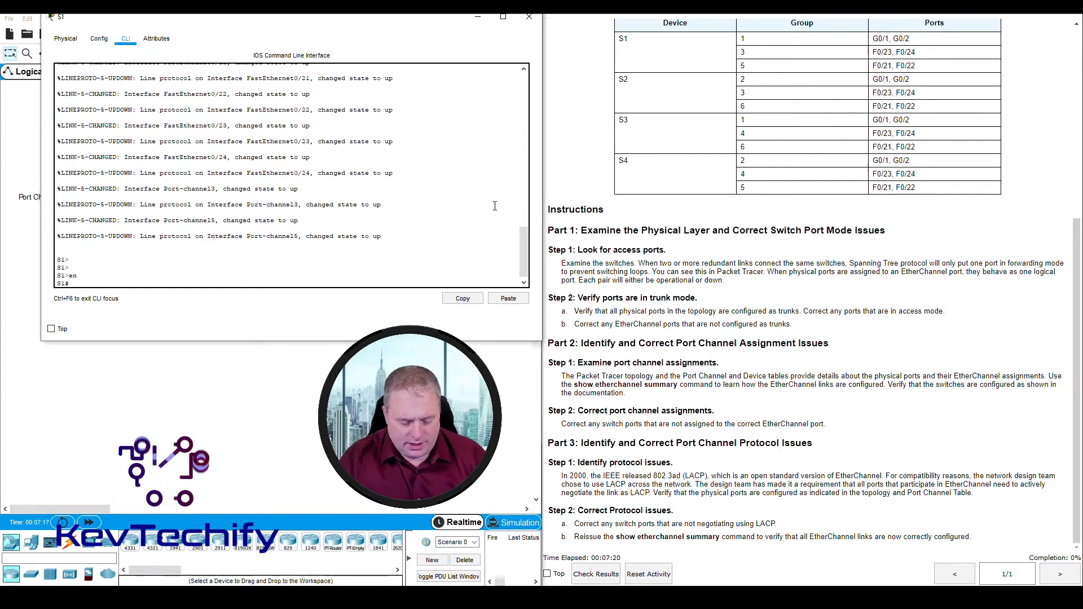
Display S1's running configuration with show run and page to interfaces FastEthernet0/21 to 0/24, referring to S1's rows in the Device Table
text(show )
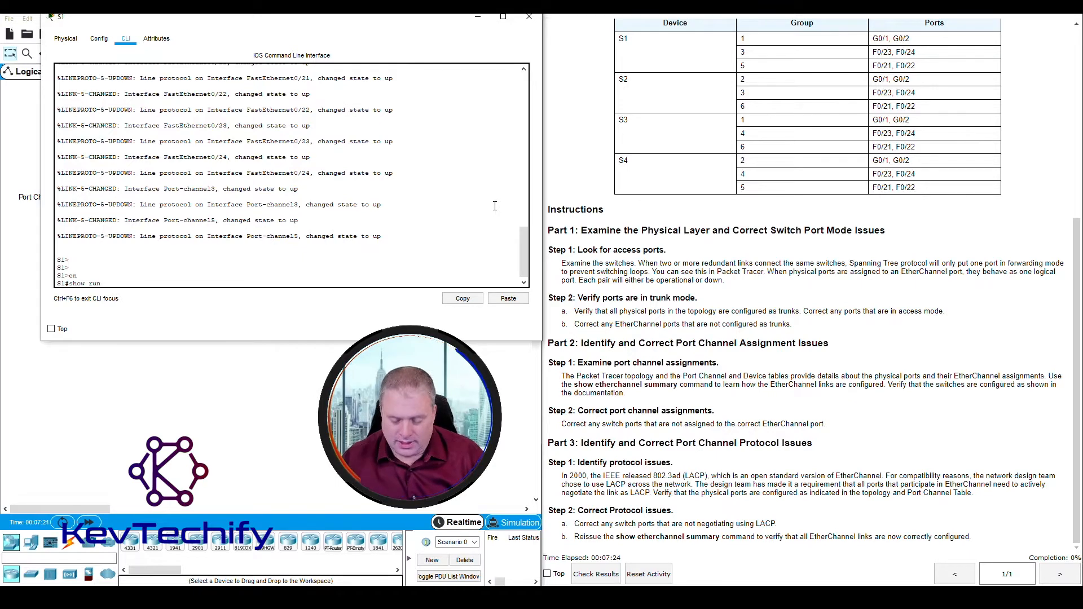
text(run)
key(Return)
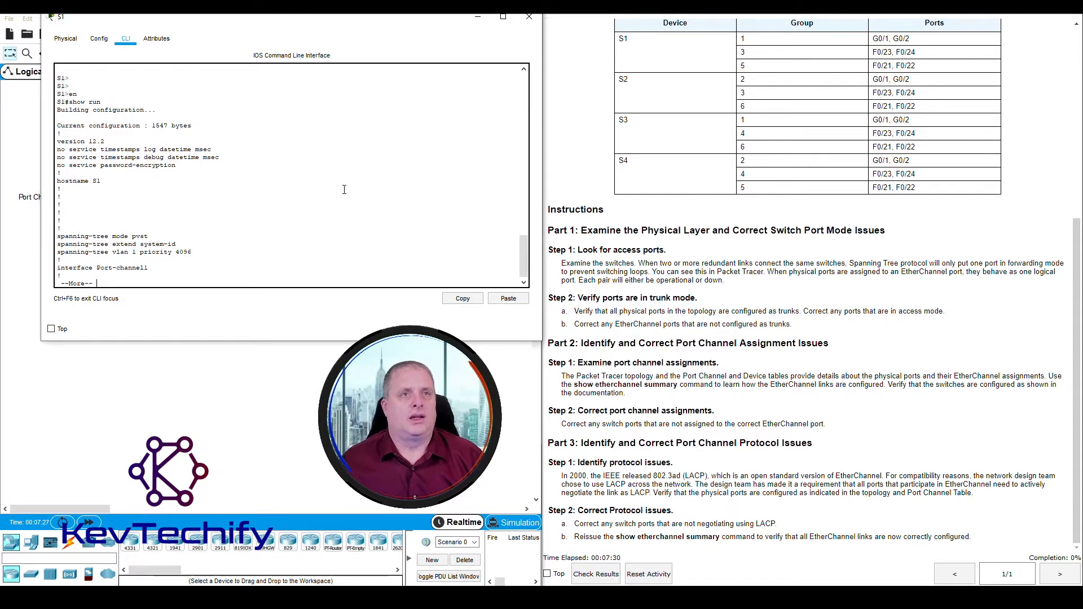
key(space)
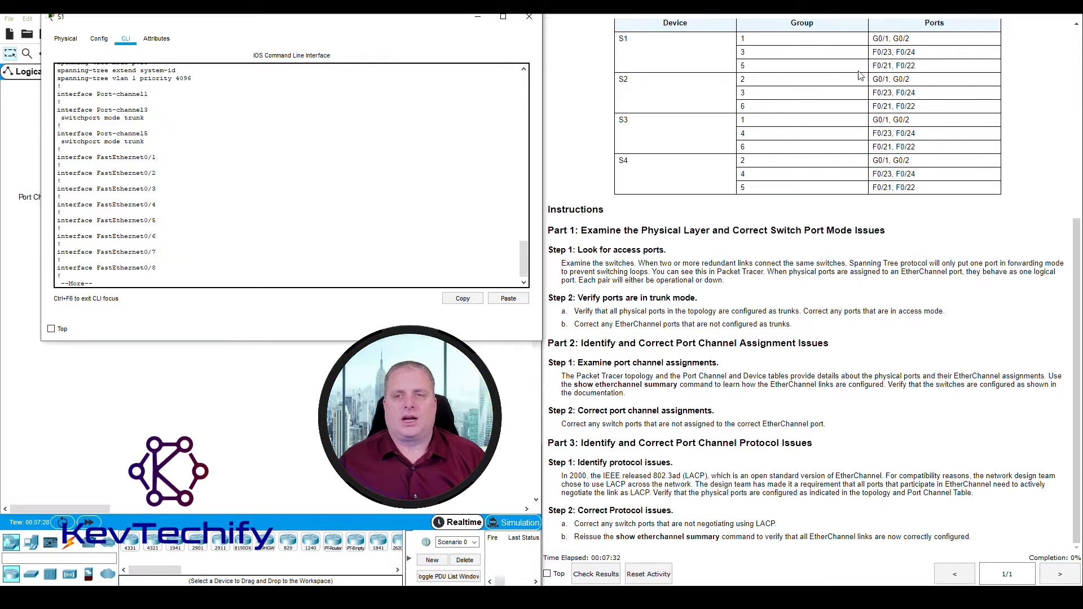
click(775, 45)
drag(621, 39, 936, 66)
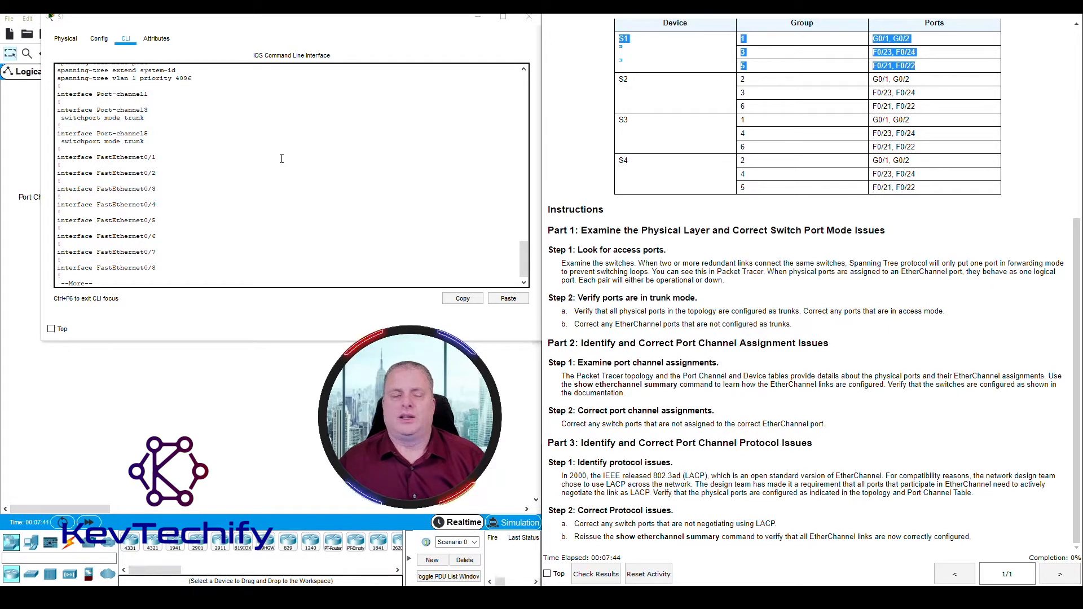
click(314, 168)
key(space)
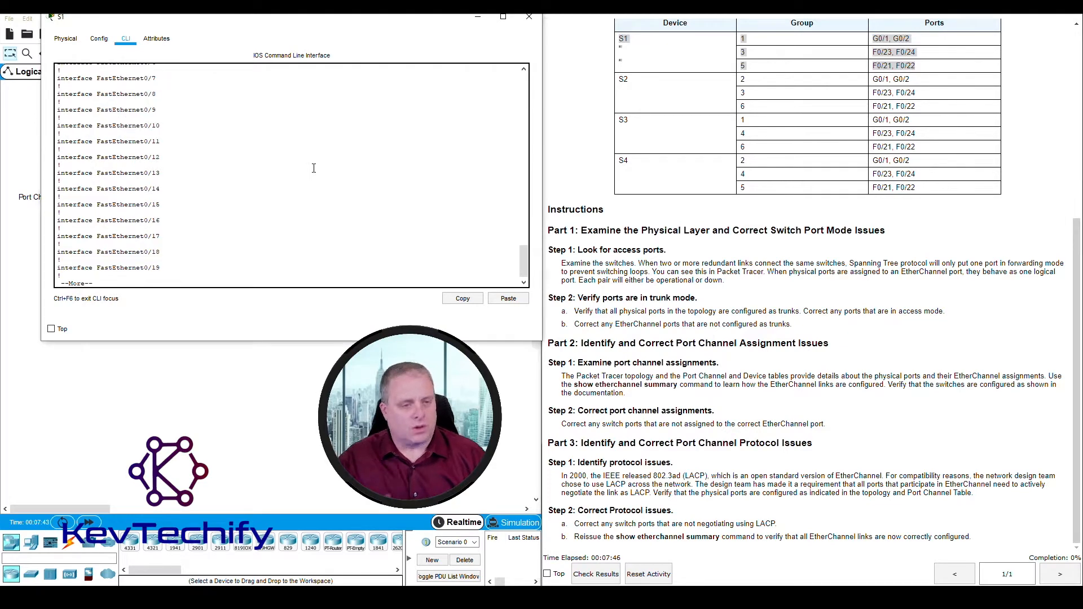
key(space)
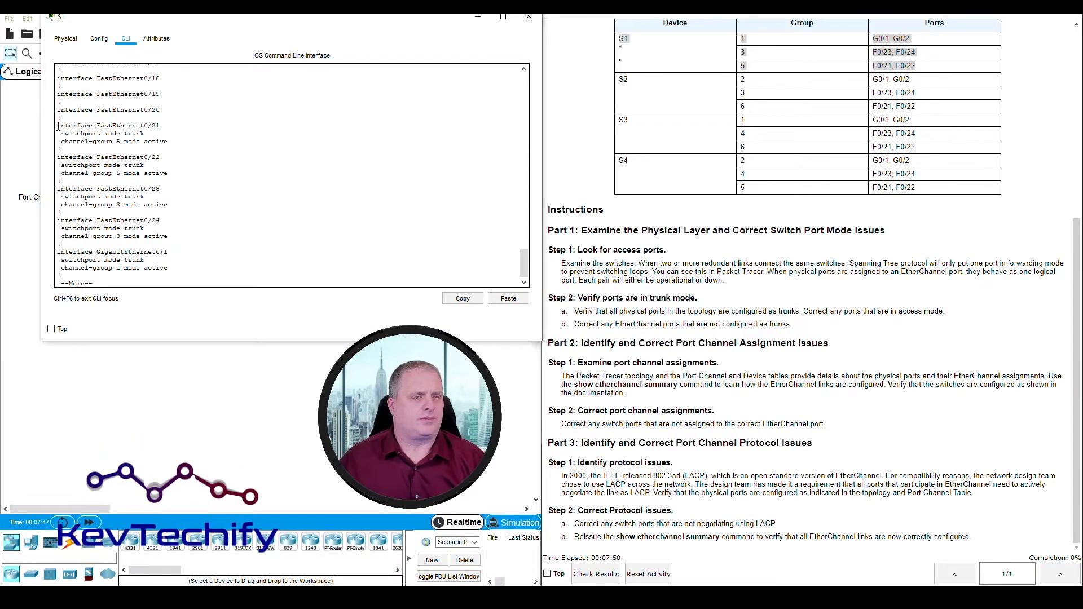
Compare the switchport mode and channel-group lines of S1's FastEthernet0/21 to 0/24 with groups 5 and 3 in the Device Table
drag(57, 125, 186, 172)
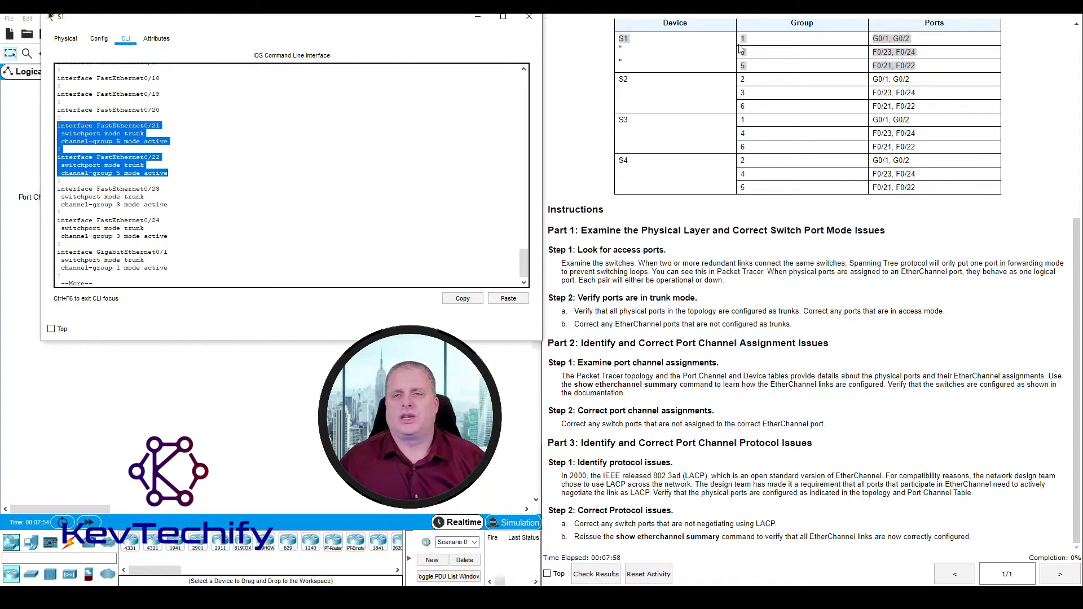
click(53, 198)
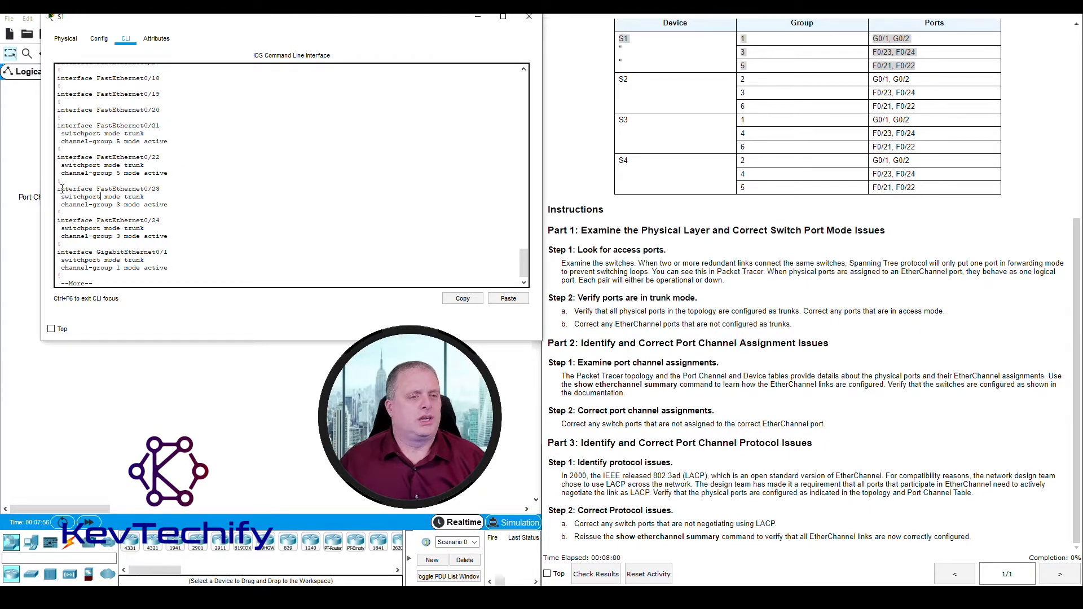
drag(58, 187, 168, 233)
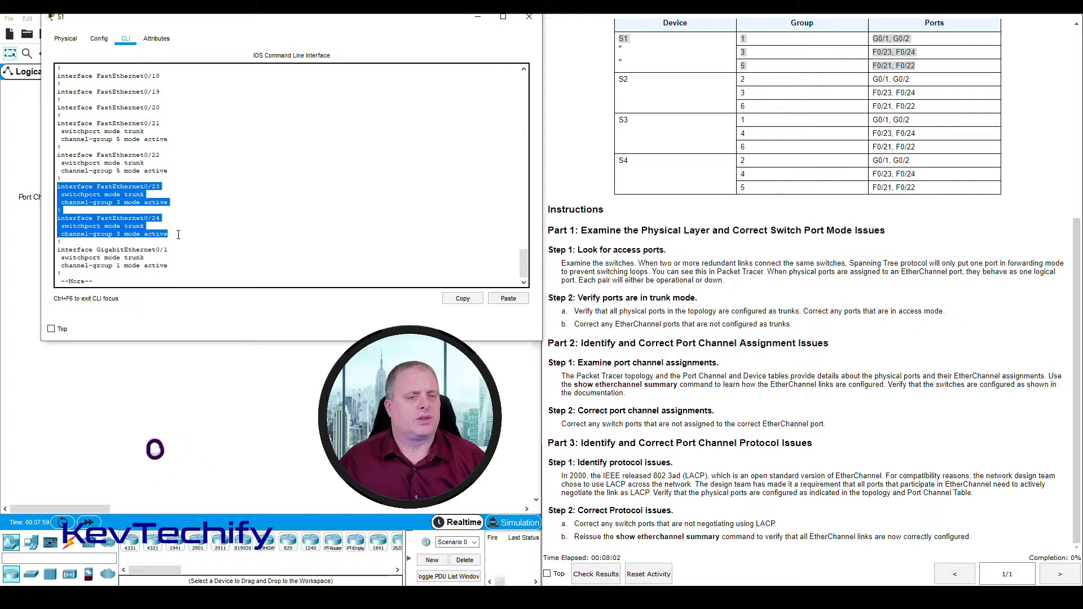
click(885, 53)
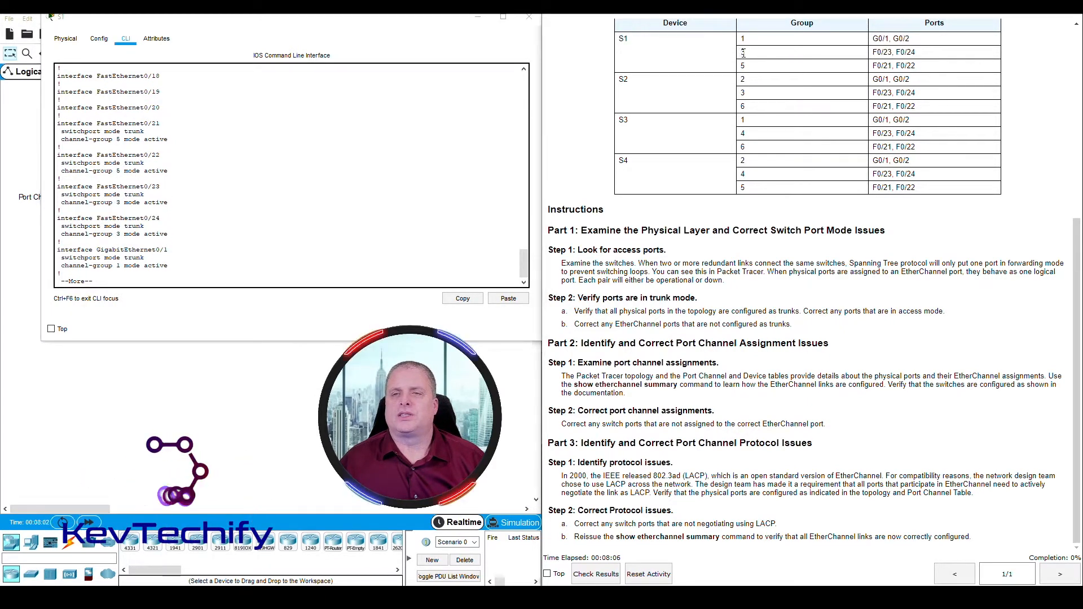
drag(743, 52, 934, 60)
click(124, 203)
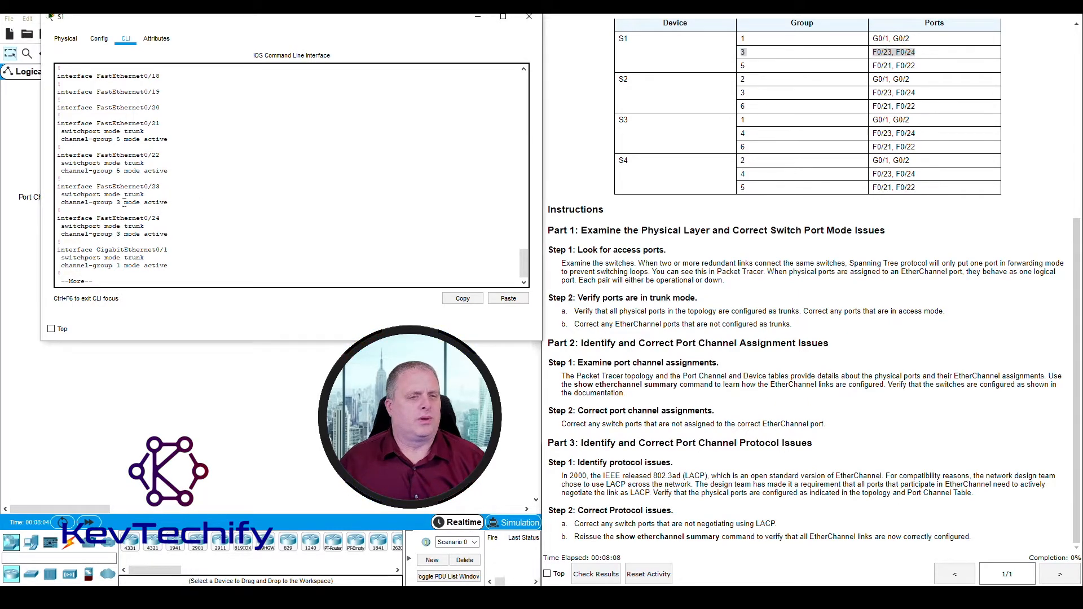
drag(116, 202, 120, 233)
click(158, 233)
Show the rest of S1's configuration and compare GigabitEthernet0/1 and 0/2 with group 1 in the Device Table
key(space)
scroll(180, 158, up, 3)
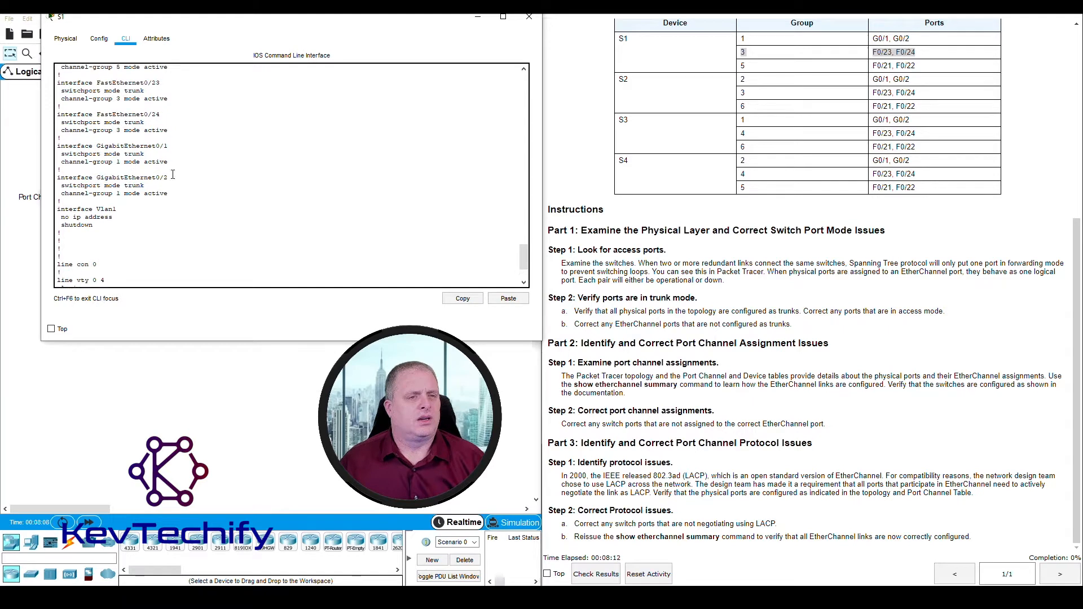
drag(56, 147, 174, 196)
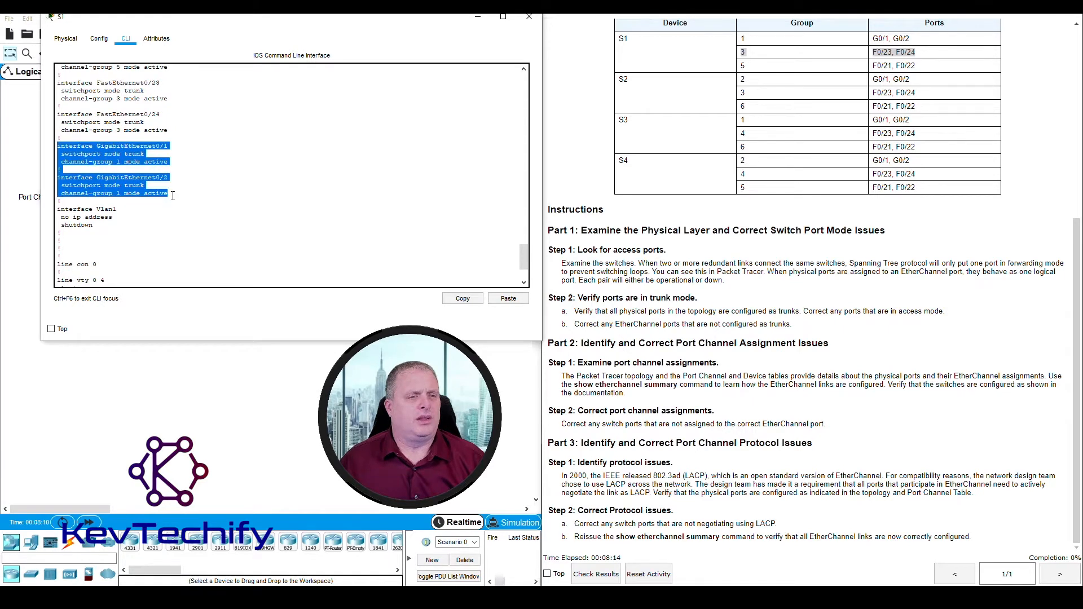
click(675, 43)
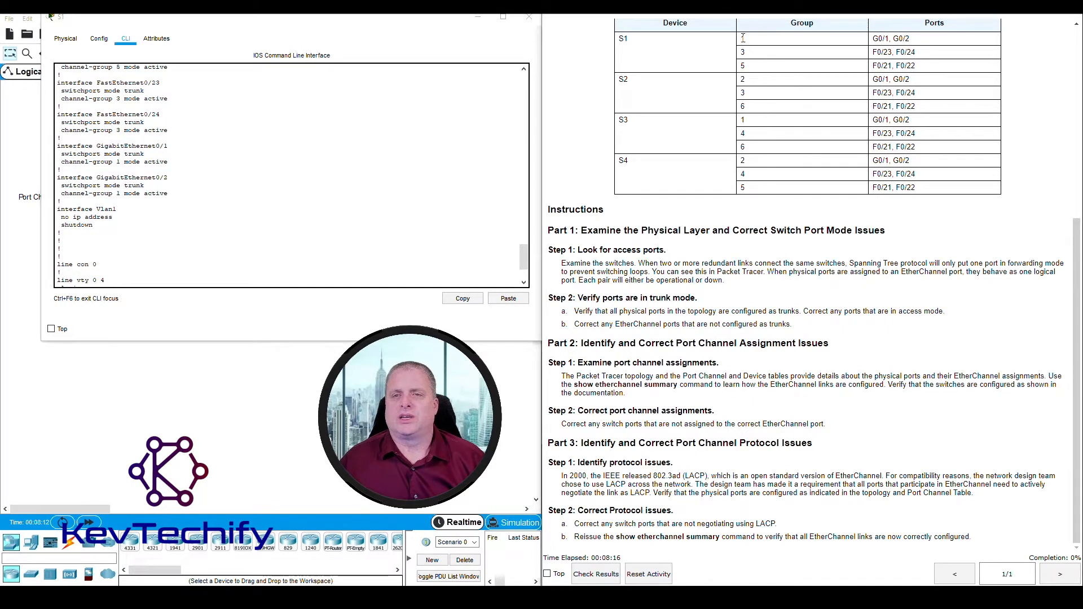
drag(740, 39, 960, 41)
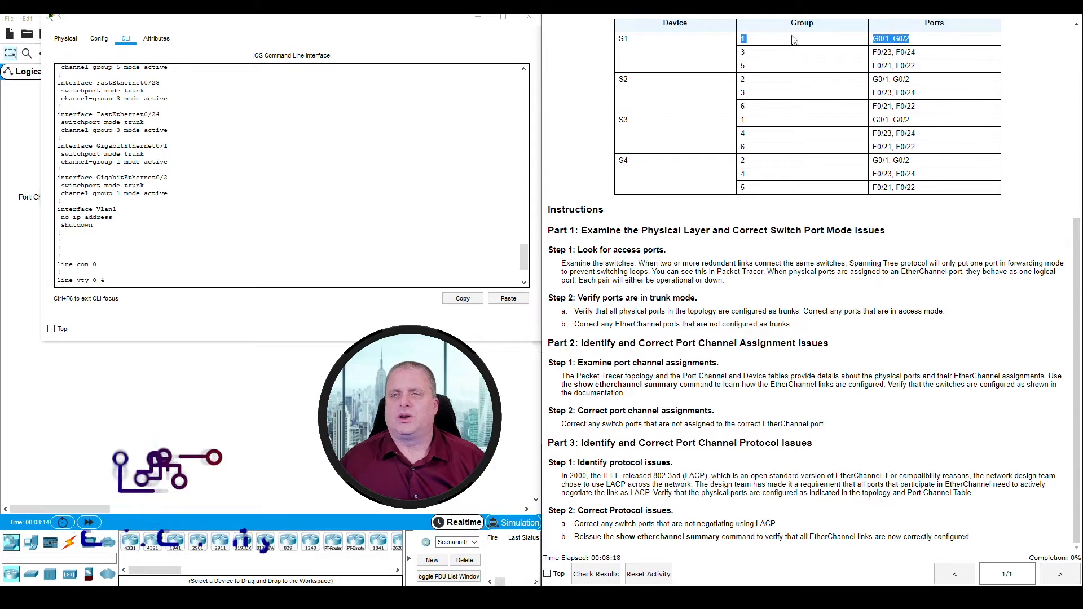
click(302, 18)
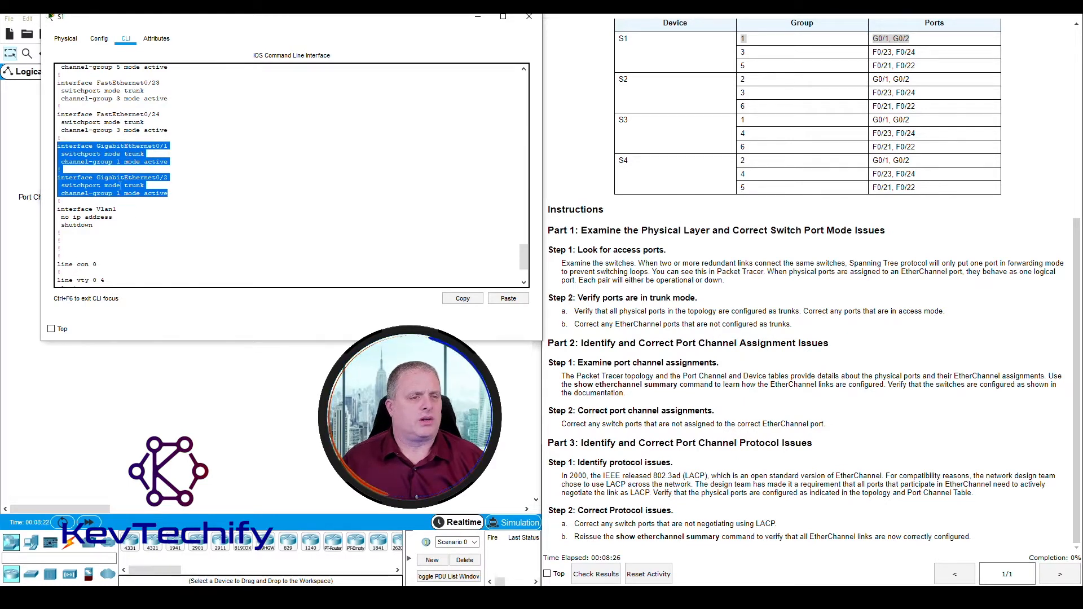
Minimize the S1 window, open switch S2's command line in a widened window, and enter privileged EXEC mode
click(478, 17)
click(347, 116)
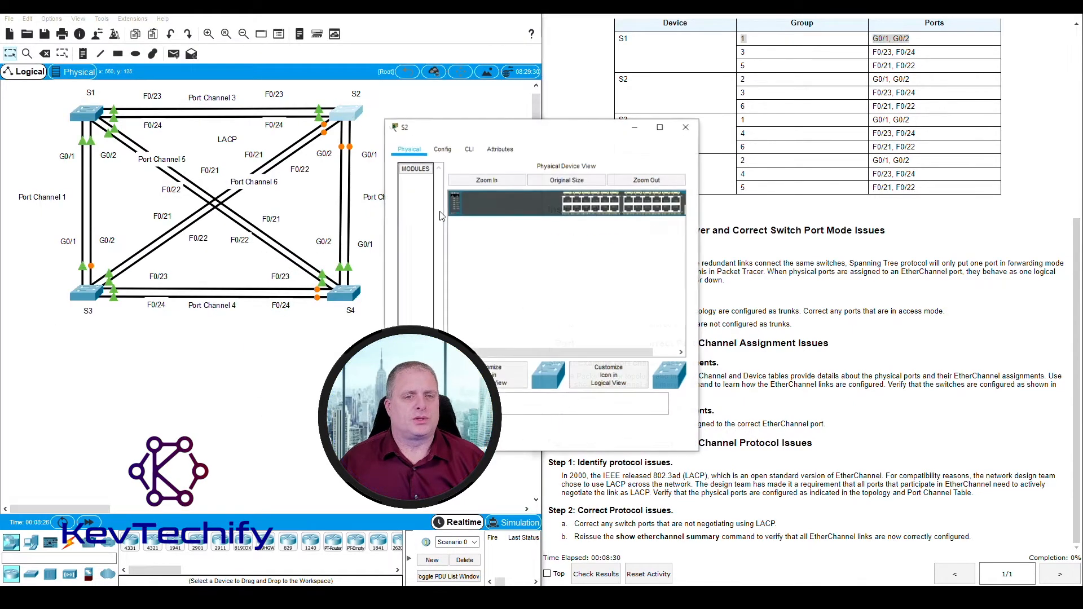
drag(550, 129, 193, 18)
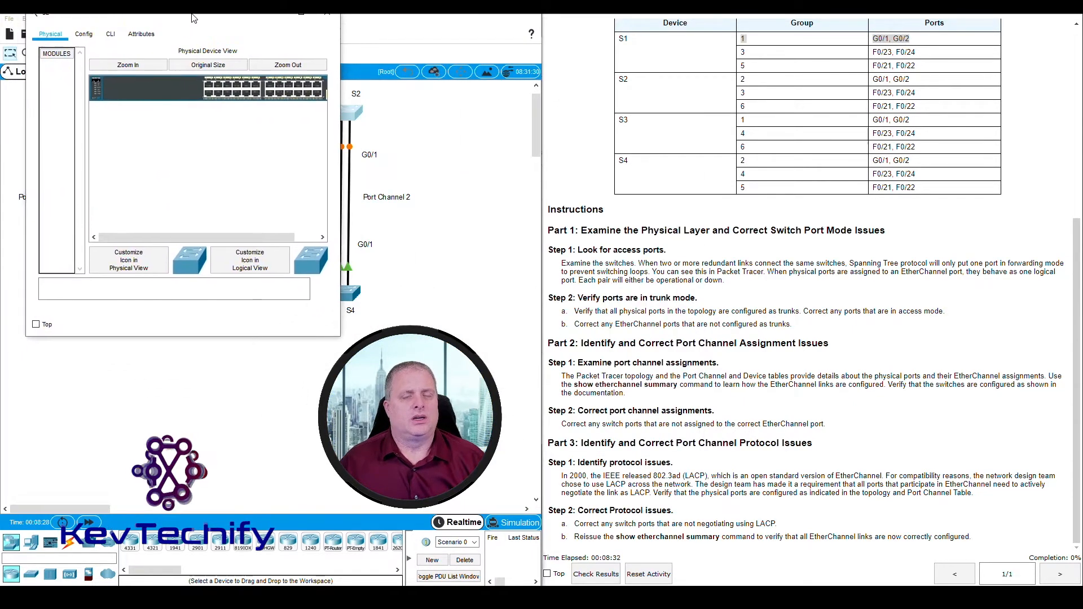
drag(341, 118, 493, 119)
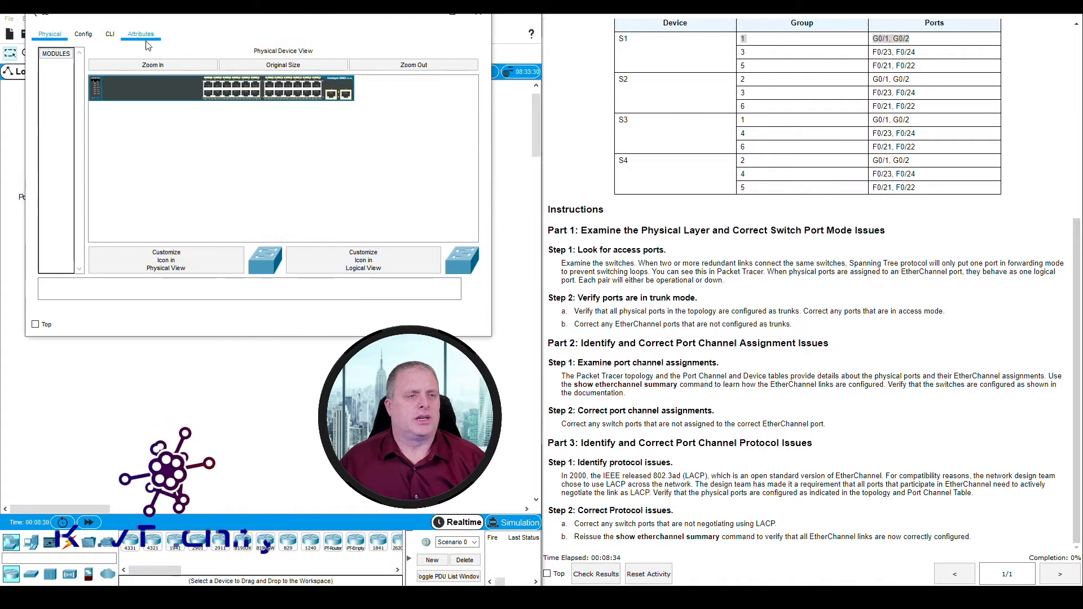
click(110, 34)
key(Return)
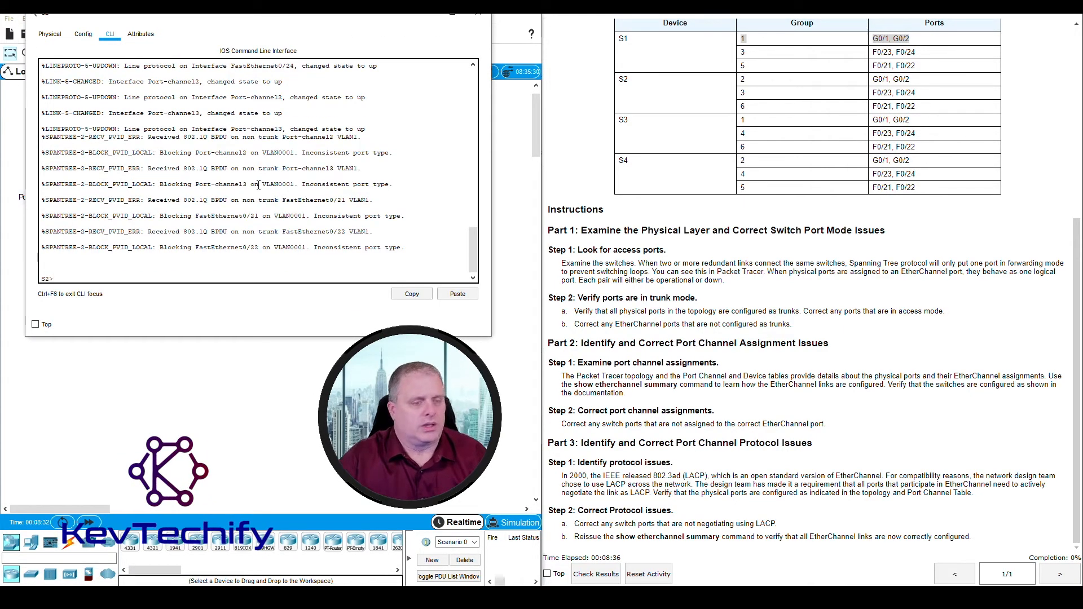
text(en)
key(Return)
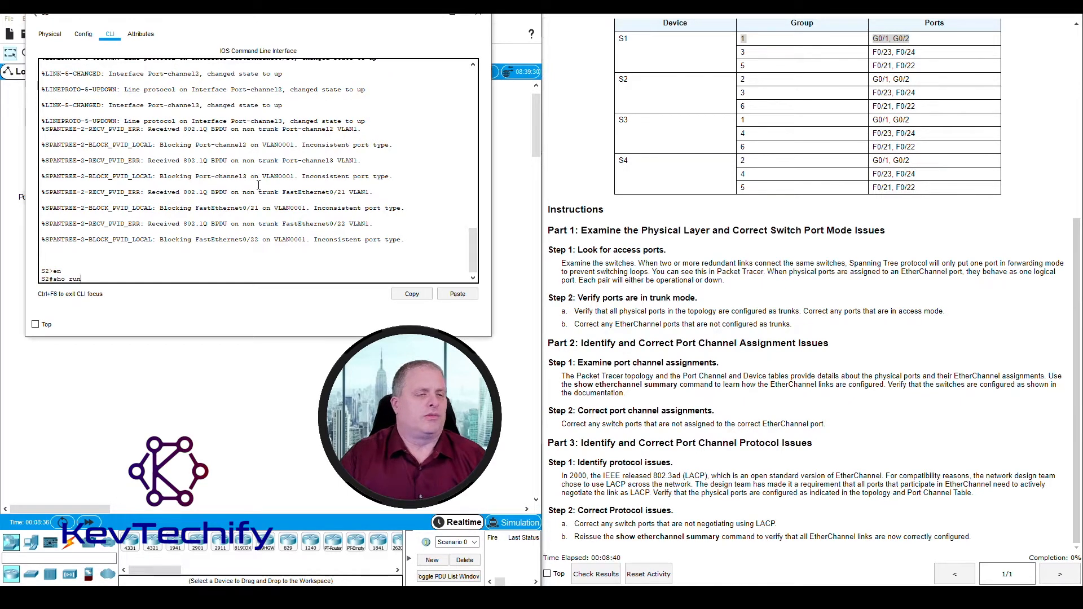
Display S2's running configuration with show run and page to FastEthernet0/21 to 0/24, referring to S2's rows in the Device Table
key(Return)
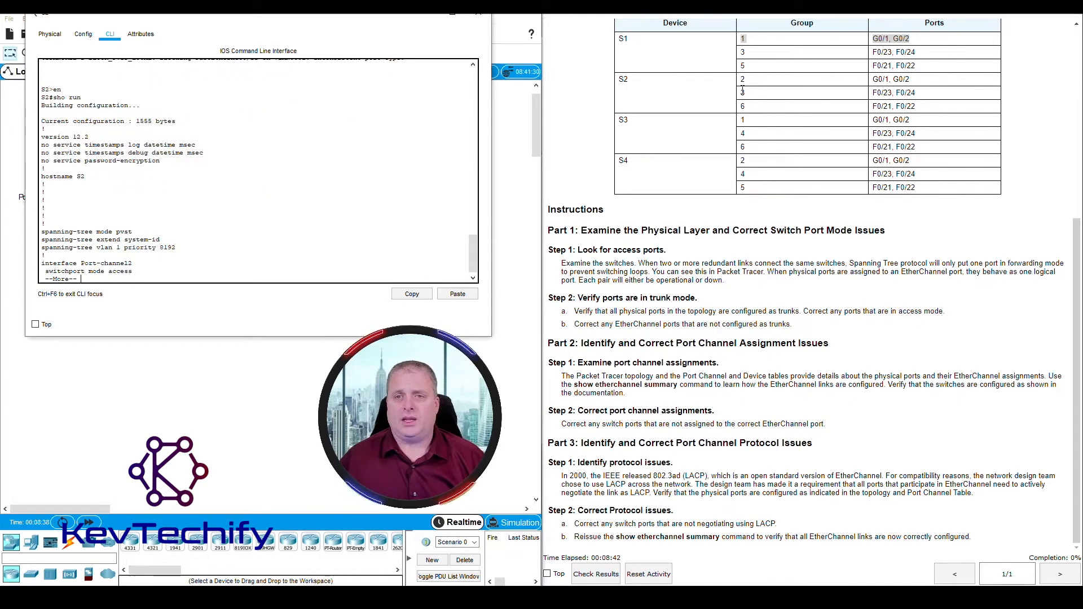
click(654, 85)
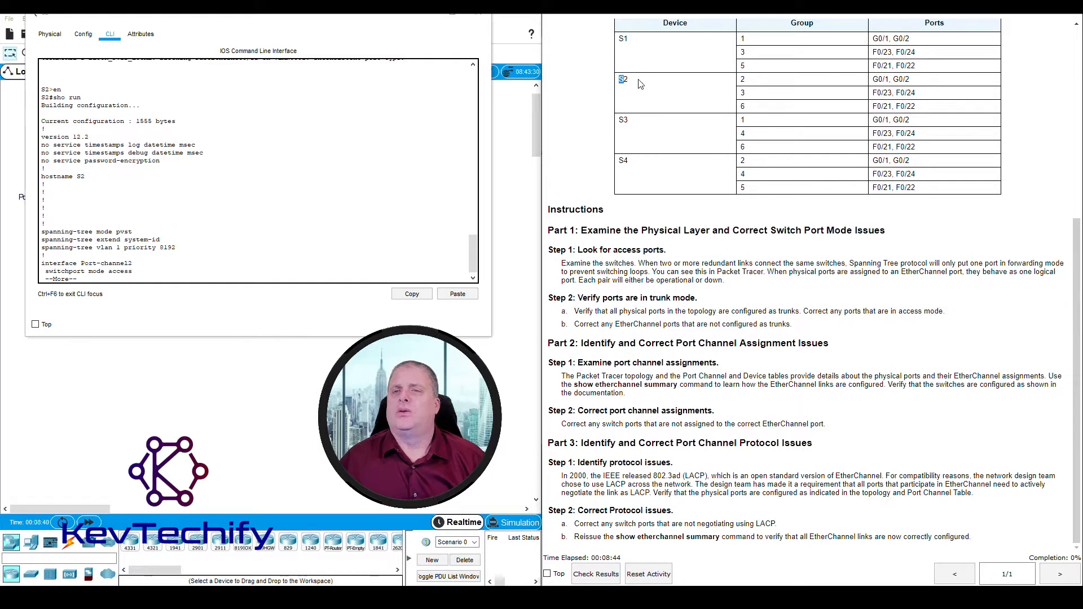
drag(925, 85, 936, 108)
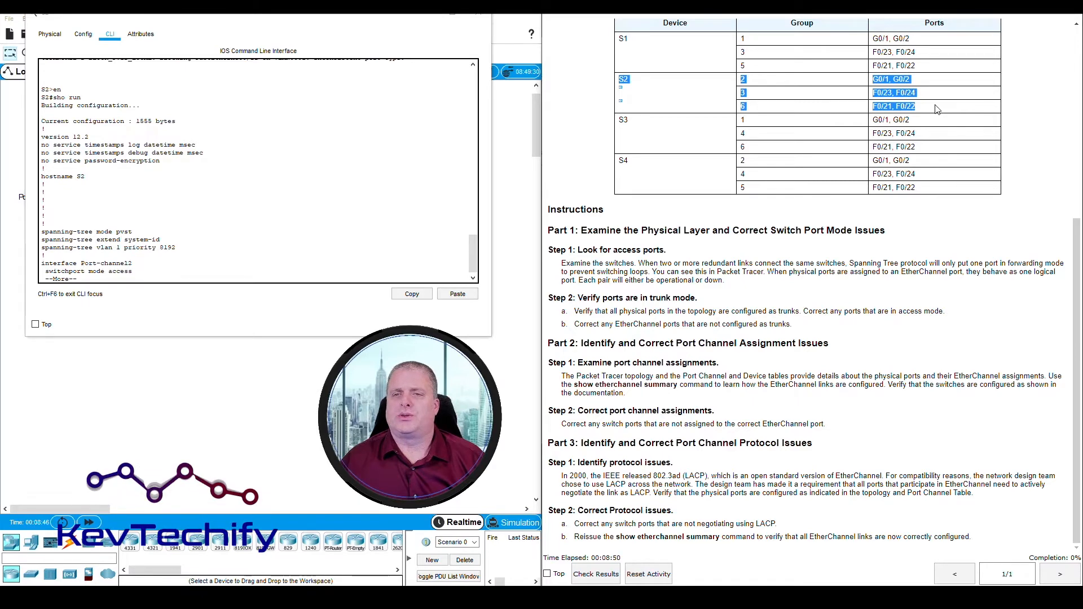
click(223, 255)
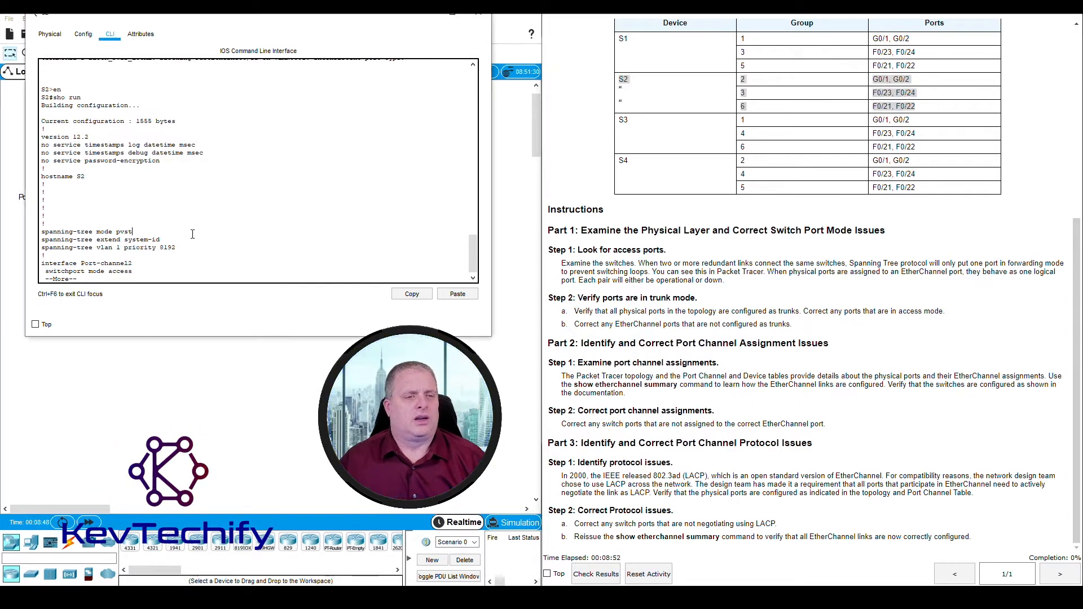
key(space)
key(space)
key(space)
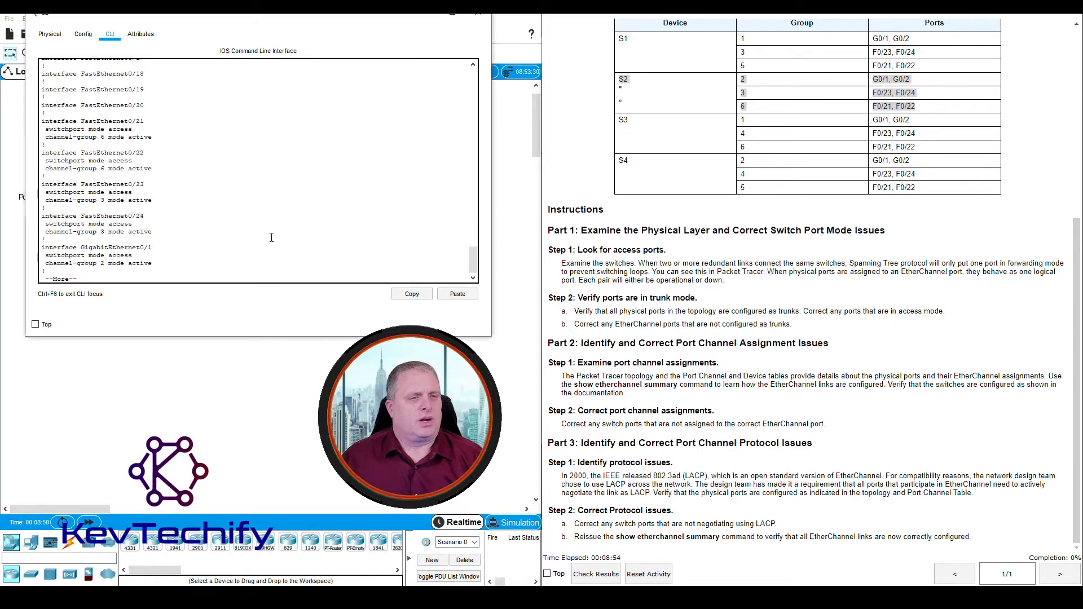
Compare the switchport mode and channel-group lines of S2's FastEthernet0/21 and 0/22 with group 6 in the Device Table
drag(40, 120, 171, 166)
click(722, 85)
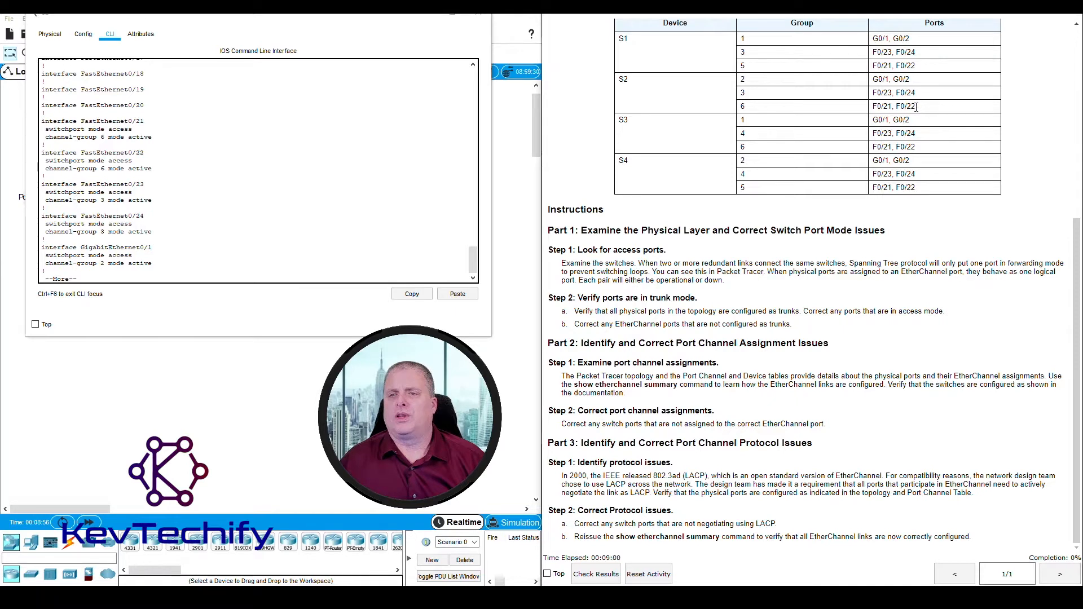
drag(741, 106, 915, 106)
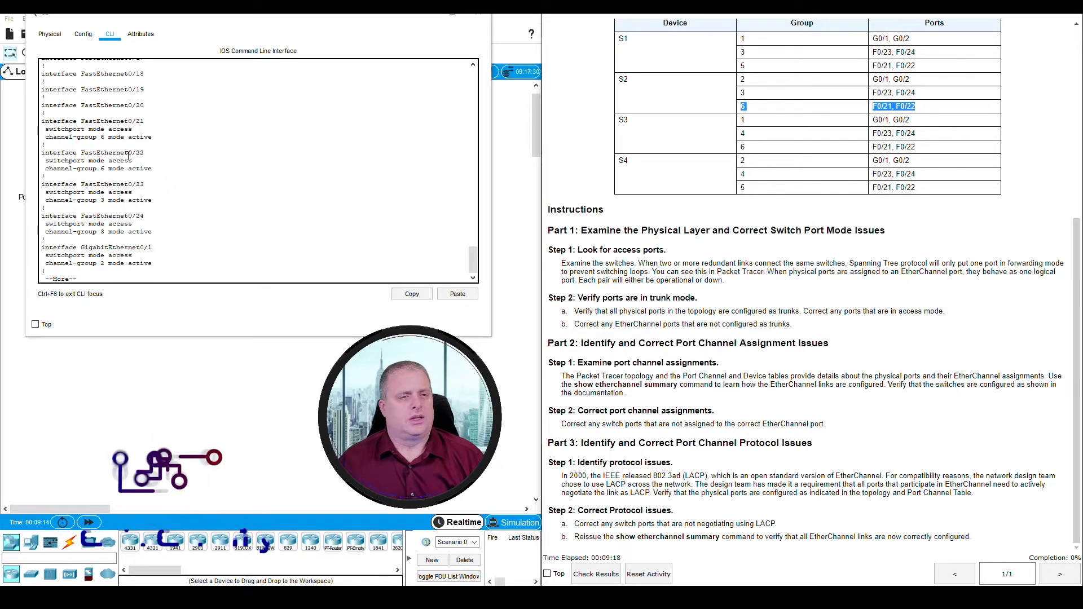
drag(89, 130, 163, 126)
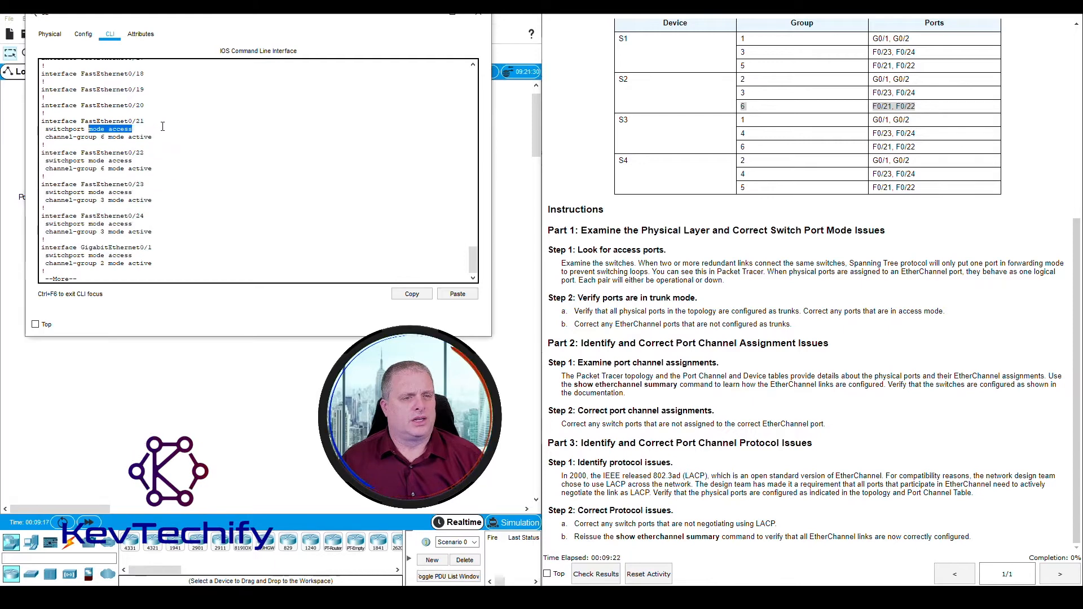
click(132, 117)
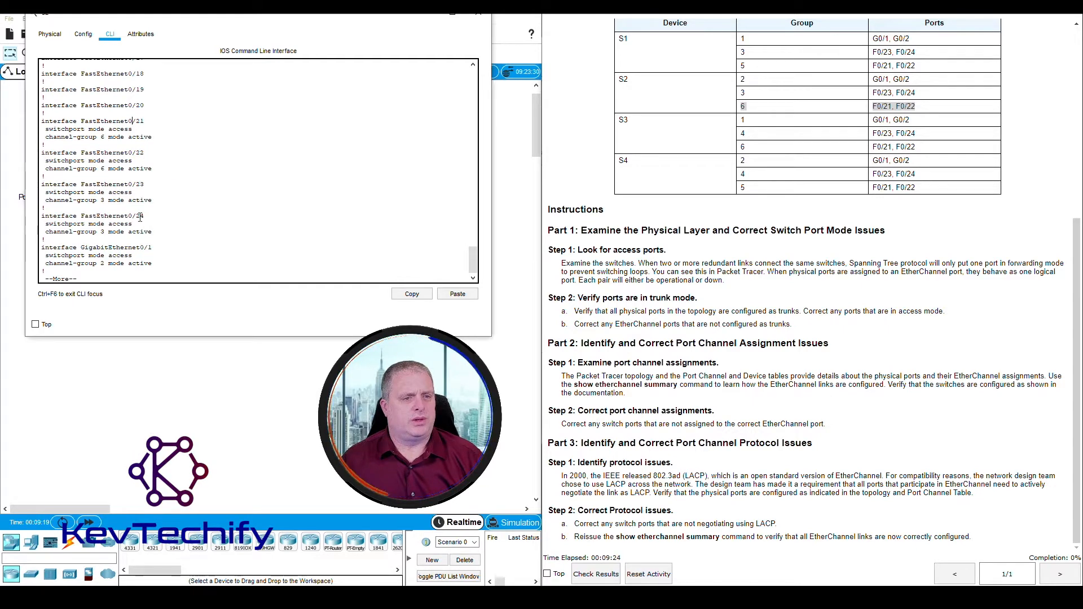
Show the rest of S2's configuration and check the switchport mode of GigabitEthernet0/1 and 0/2
key(space)
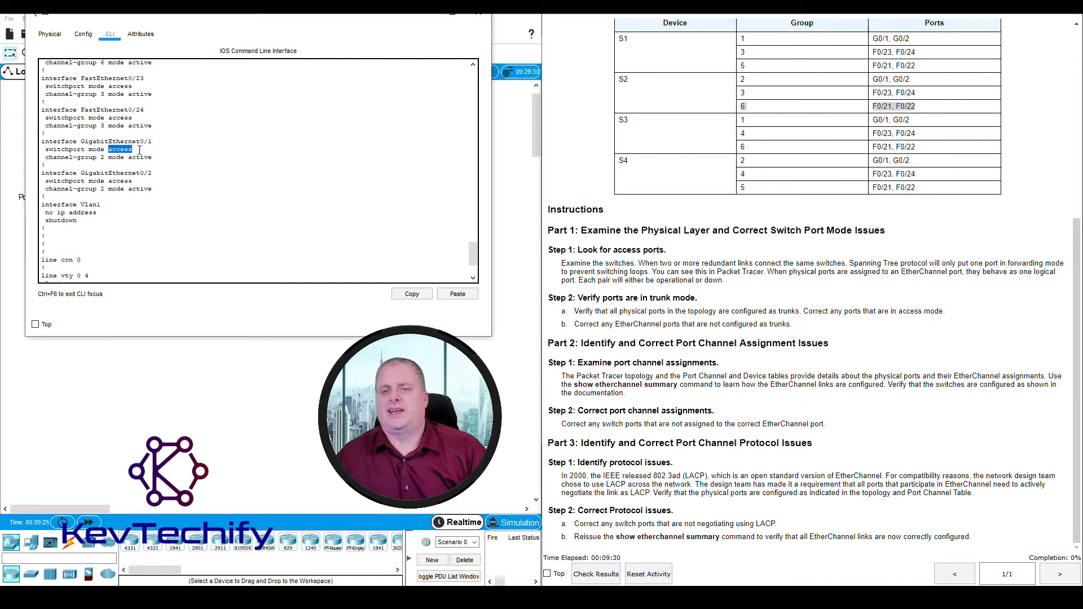
click(269, 233)
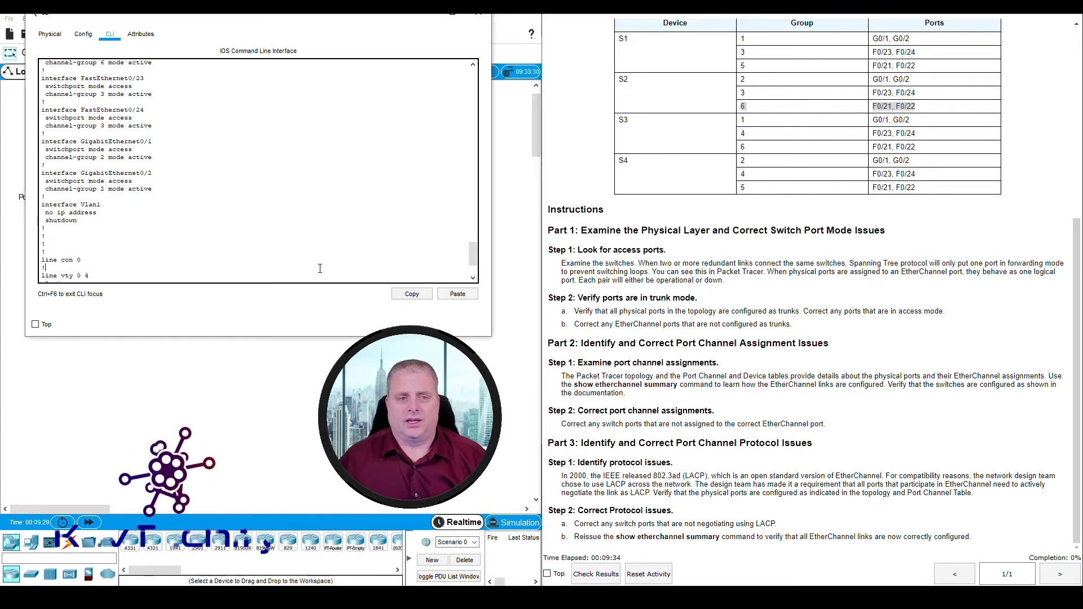
scroll(317, 268, down, 3)
key(space)
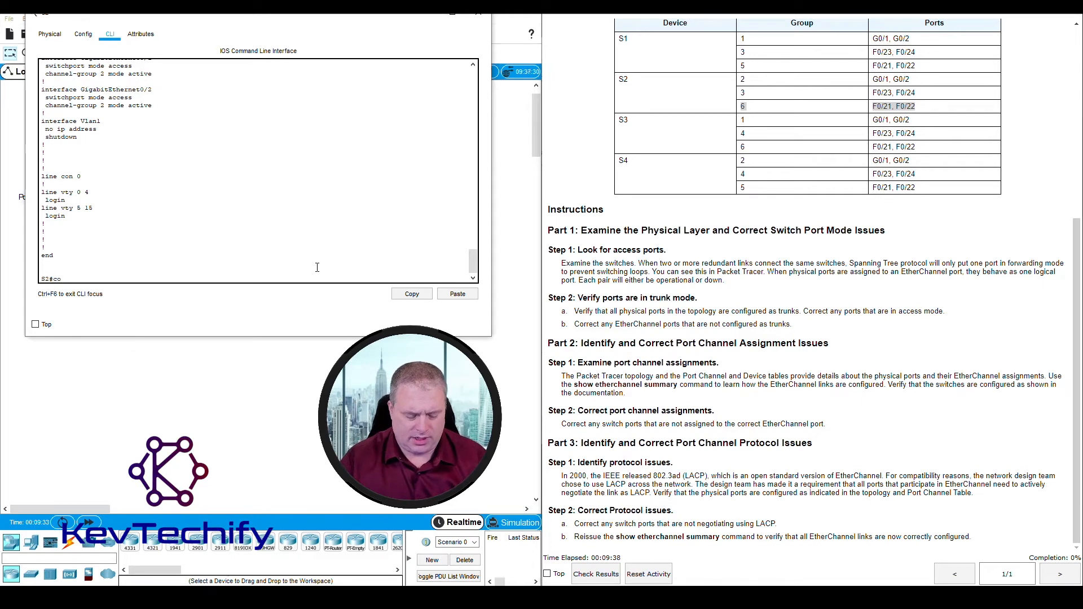
Enter global configuration mode on S2 and select the interface range fa0/21 - 24, g0/1 - 2
key(Return)
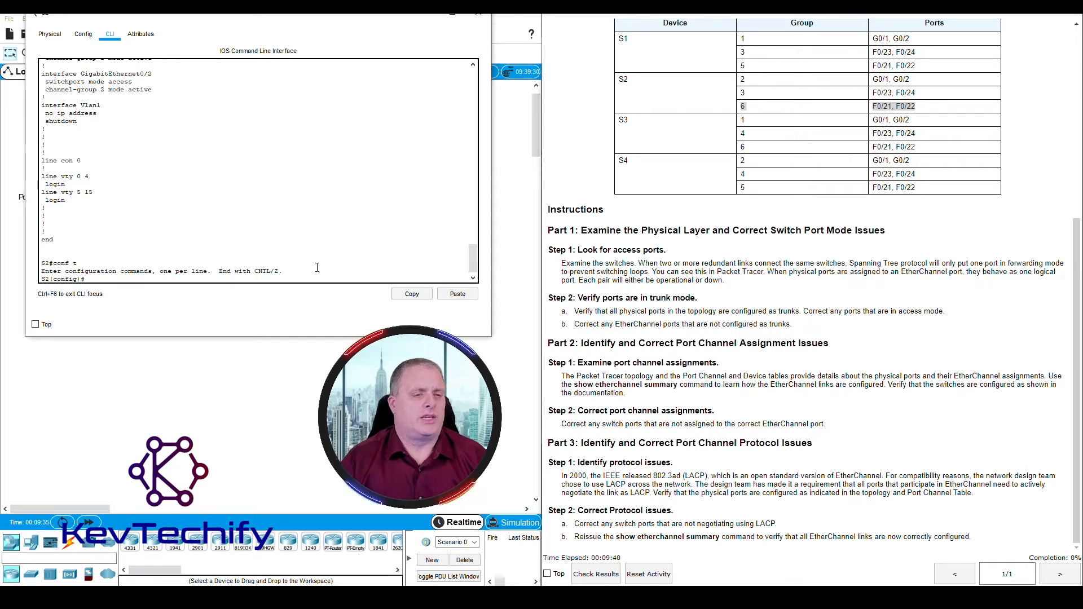
text(imnte)
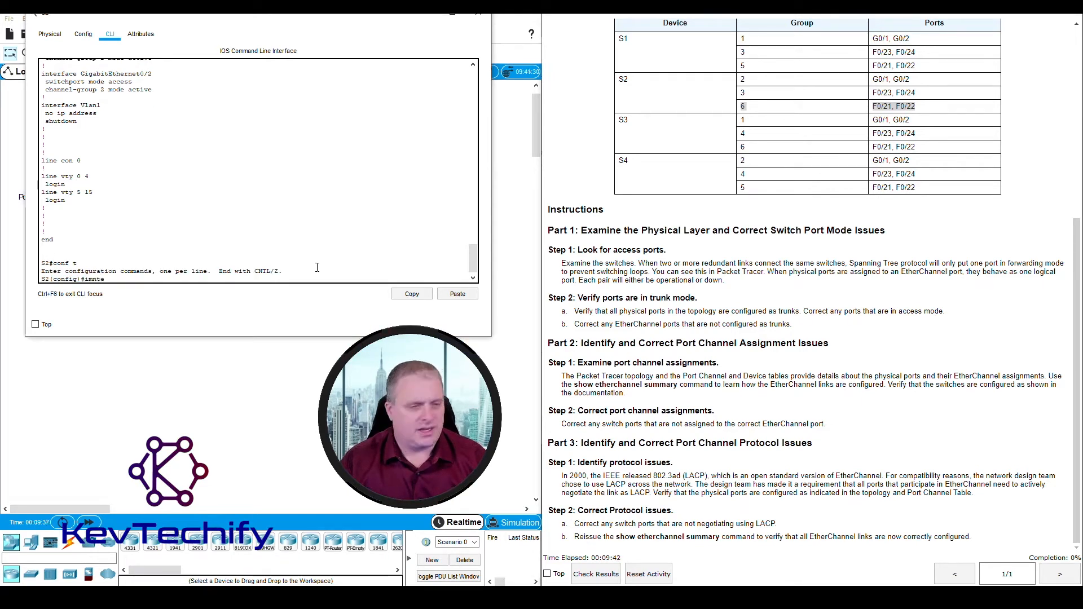
key(BackSpace)
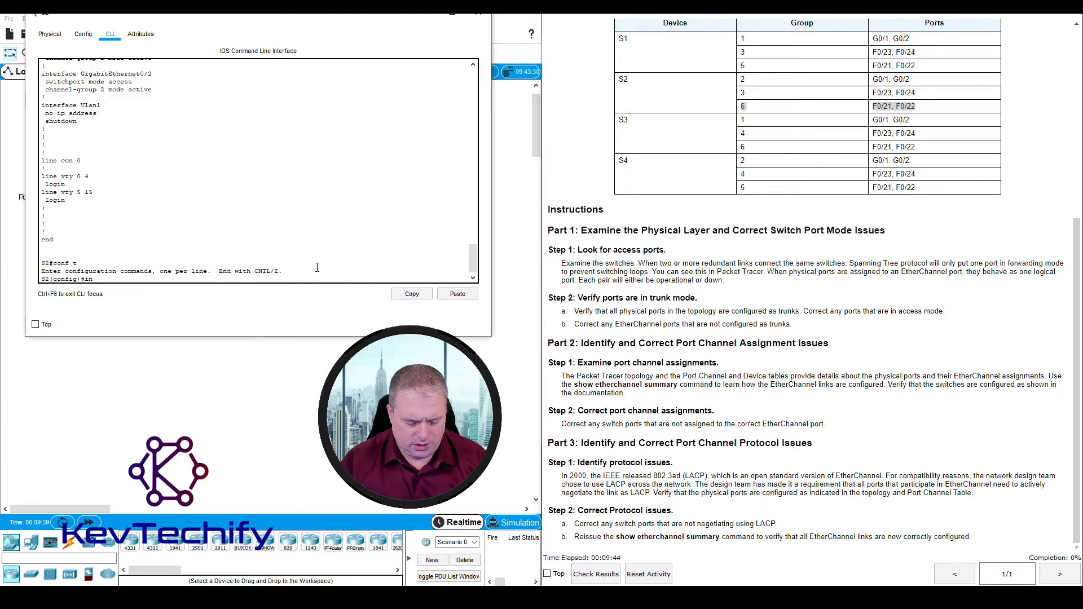
text(range)
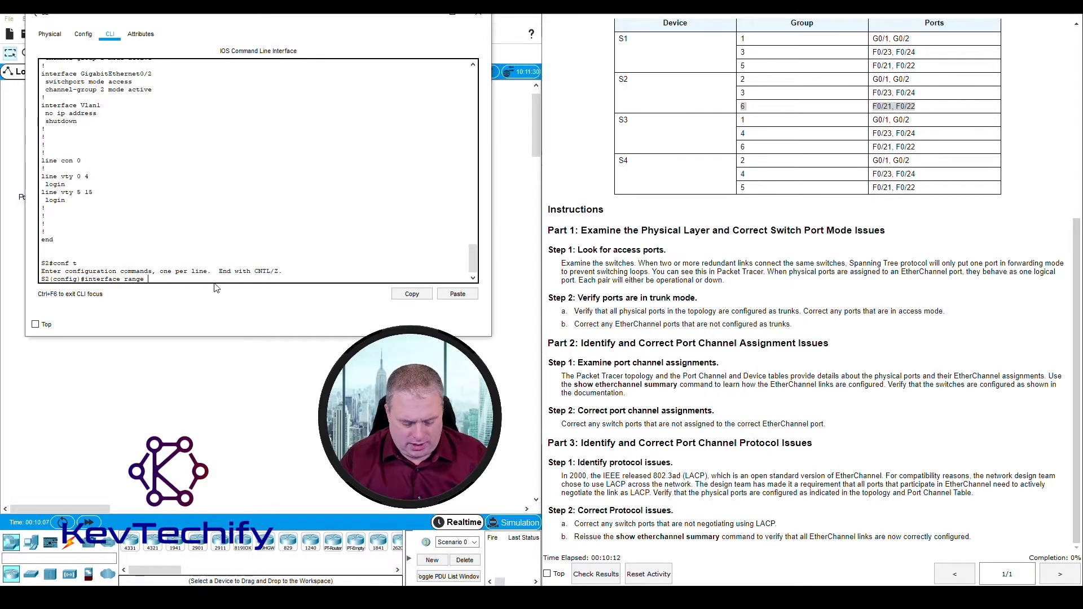
text(fa0/)
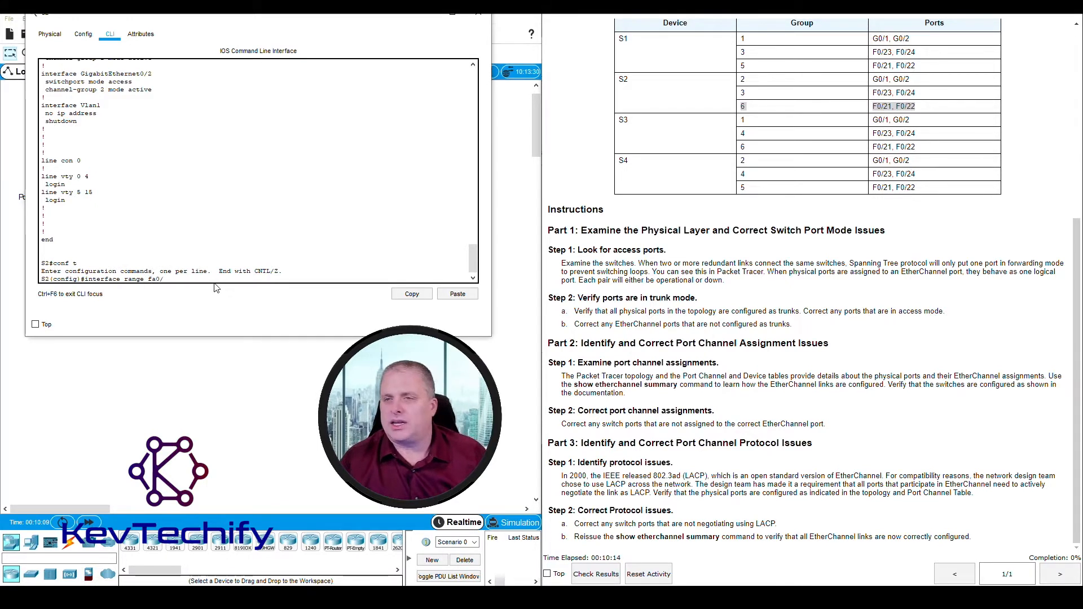
text(21)
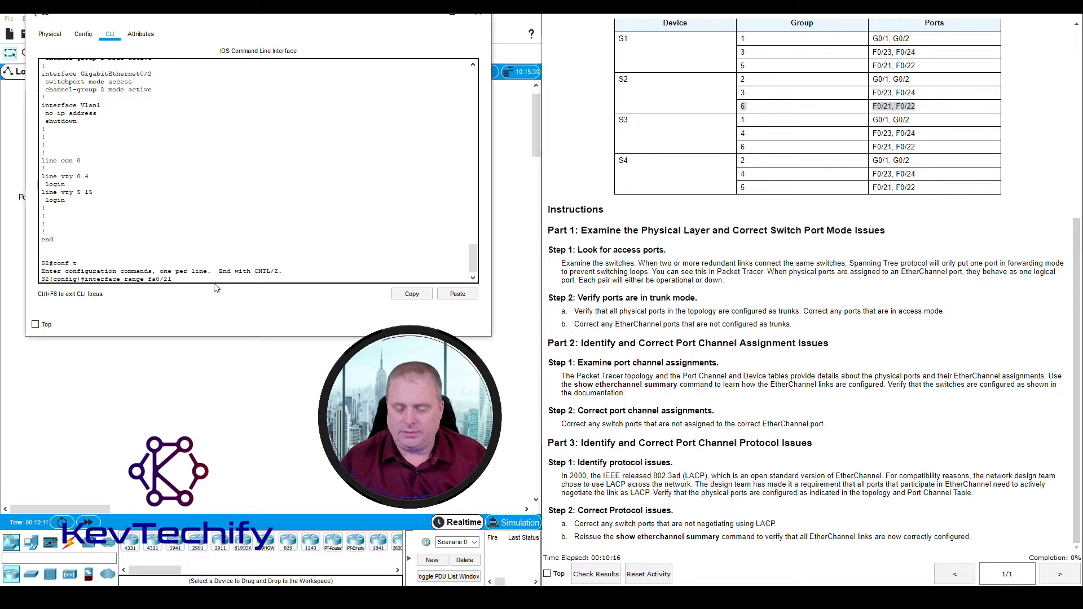
text( - 24,)
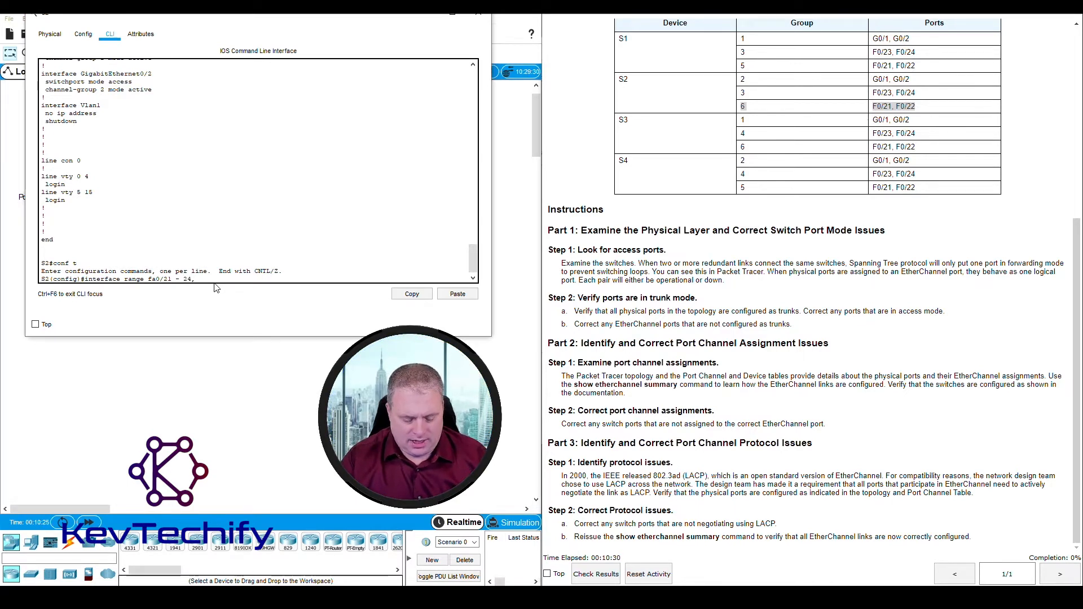
text(g)
text(0/1)
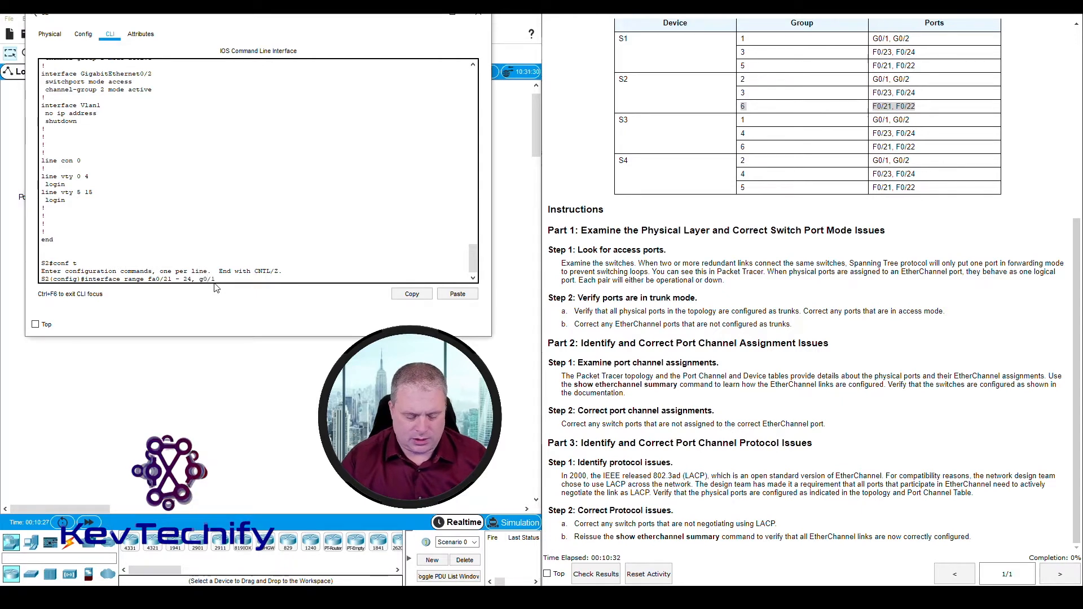
text( - 2)
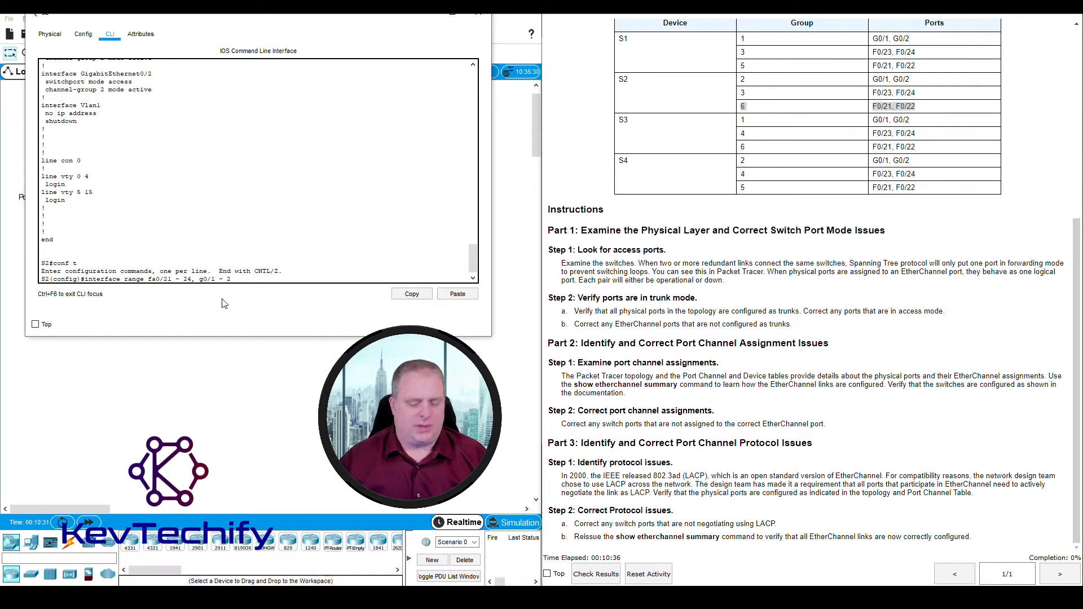
key(Return)
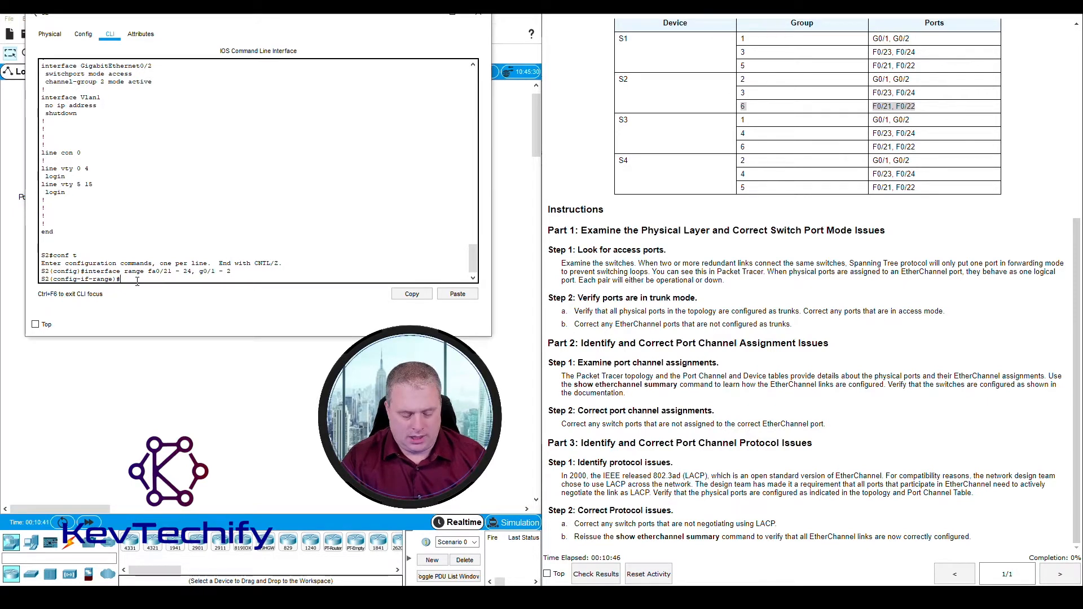
Set the selected S2 interface range to trunk mode with switchport mode trunk
text(switch)
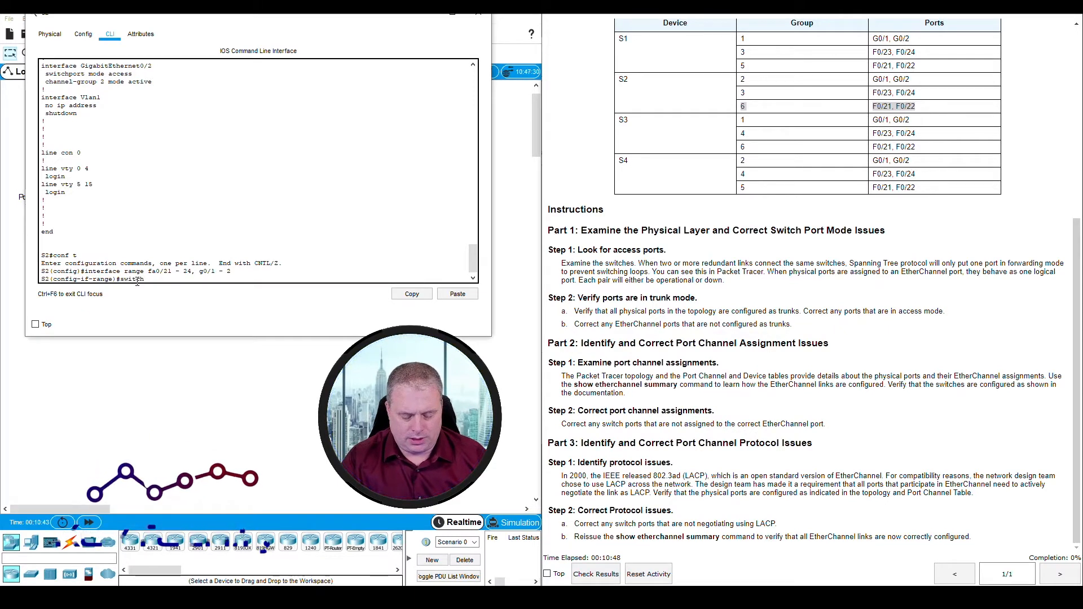
text(port mode trunk)
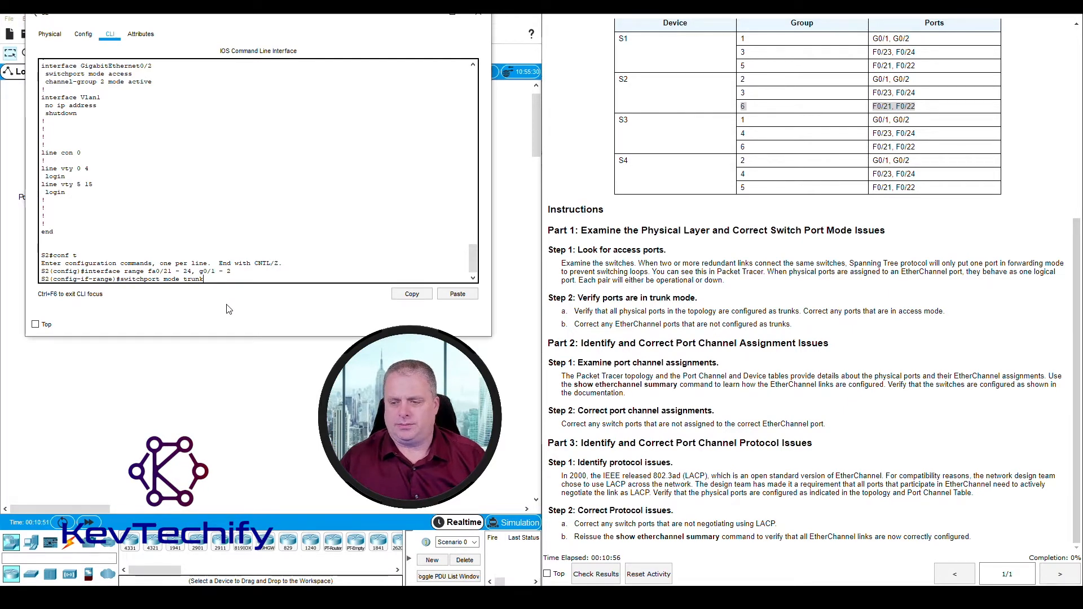
key(Return)
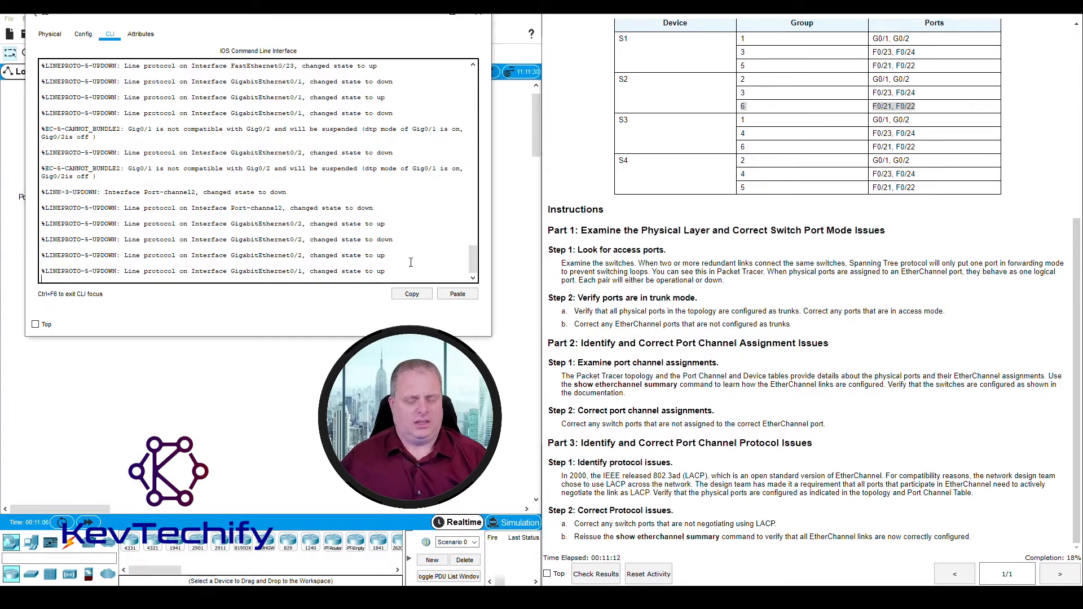
key(Return)
key(Return)
key(Return)
key(Return)
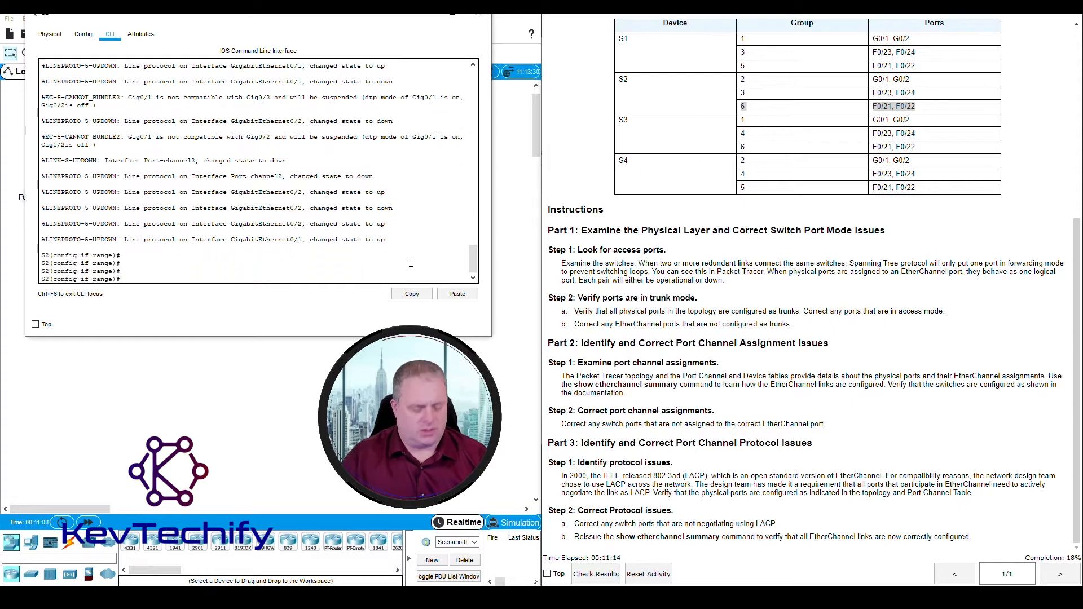
Exit interface range and global configuration modes to return S2 to privileged EXEC mode
text(exit)
key(Return)
text(exit)
key(Return)
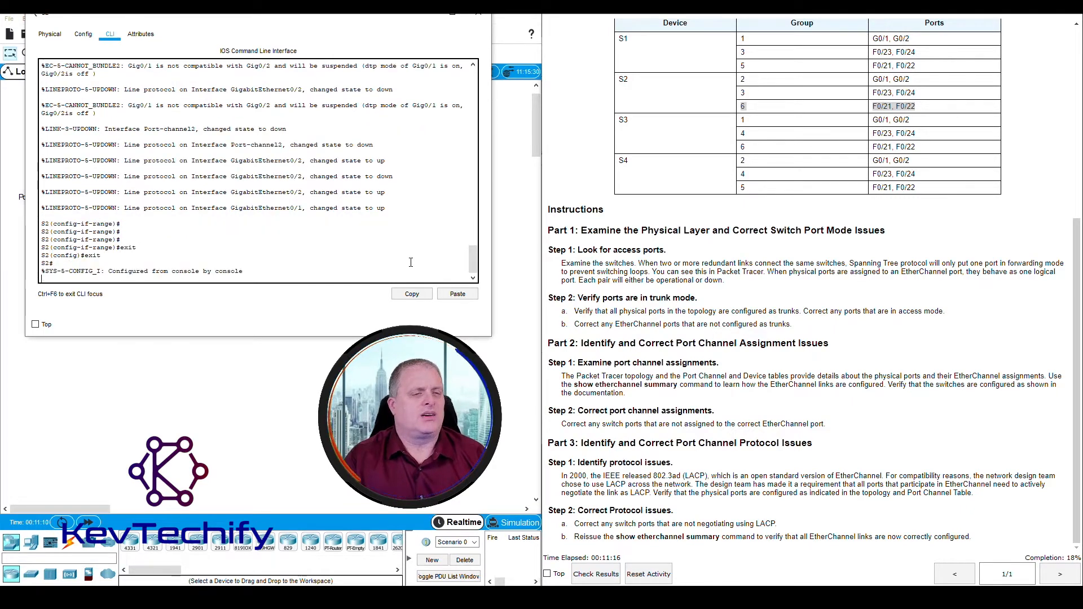
key(Return)
key(Return)
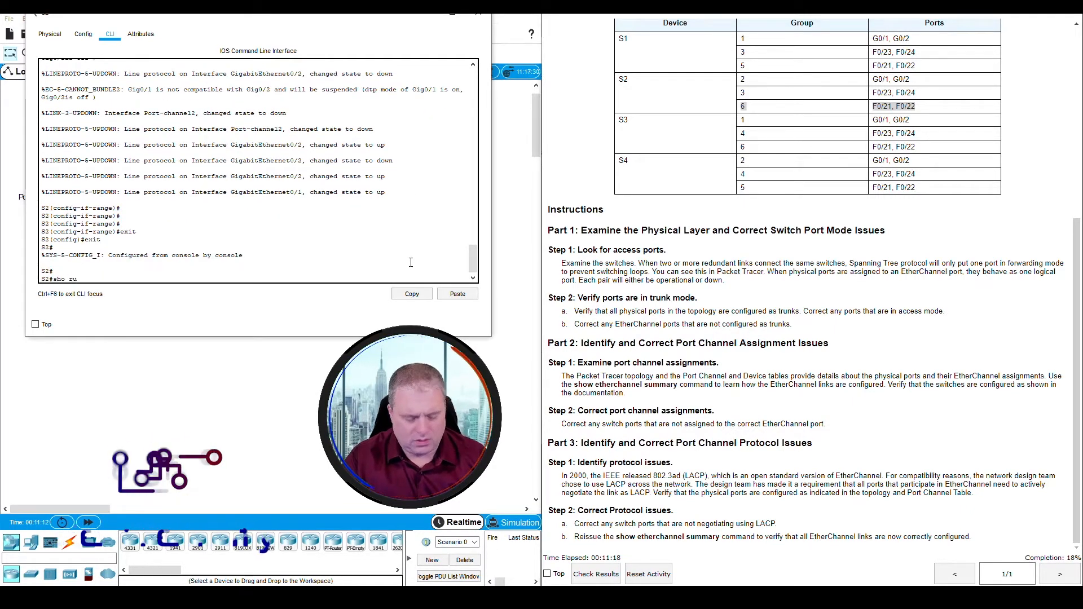
Display S2's running configuration again with show run and check the switchport mode of FastEthernet0/21 to 0/24
text(sho run)
key(Return)
key(space)
key(space)
key(space)
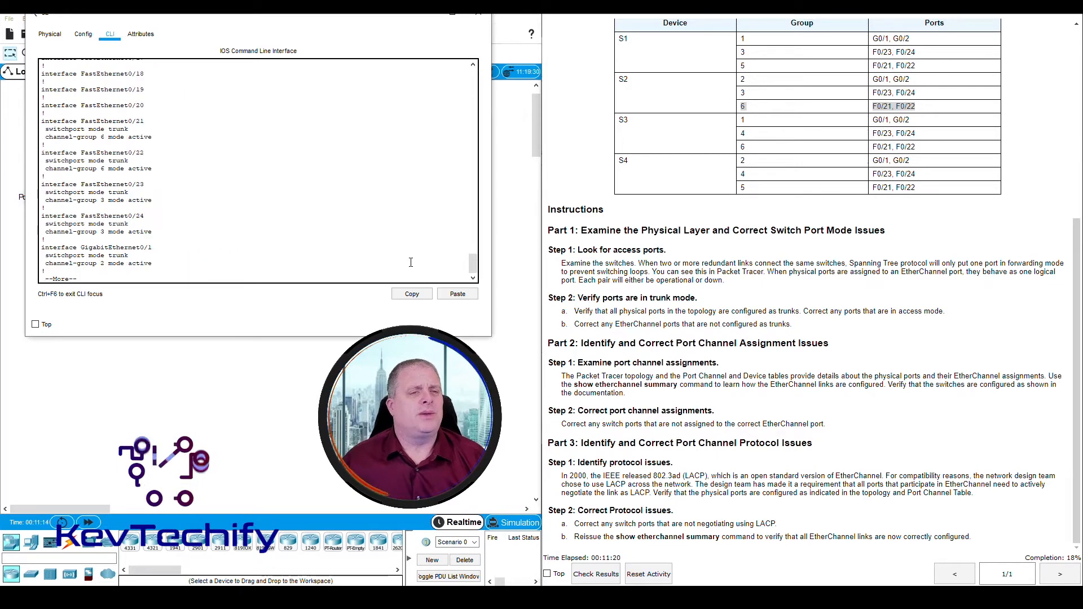
drag(100, 120, 130, 223)
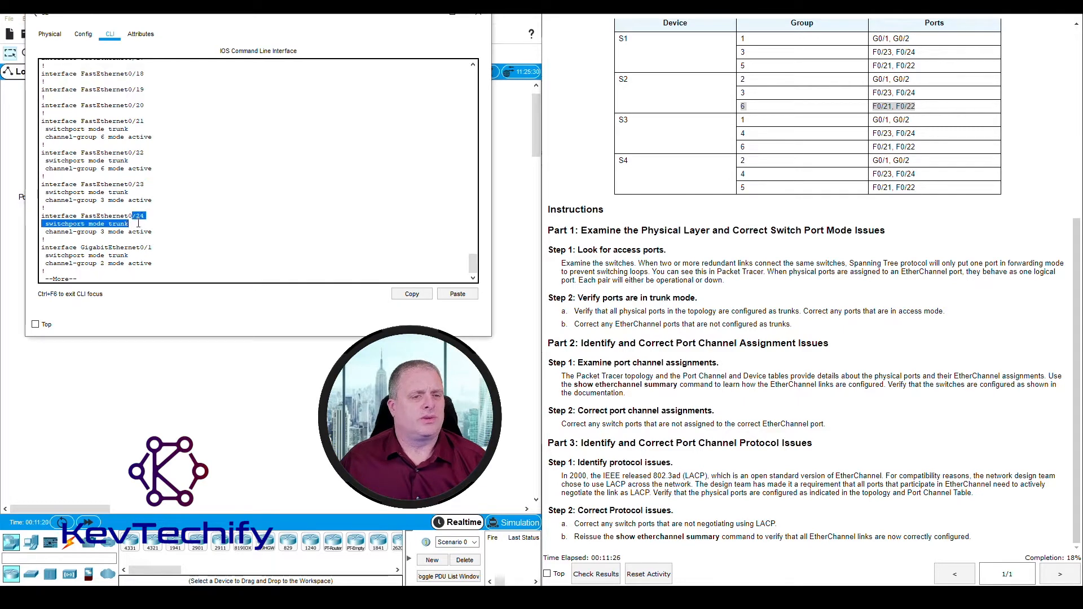
Page through the rest of S2's configuration and verify the switchport mode lines of GigabitEthernet0/1 and 0/2
key(space)
scroll(139, 155, up, 1)
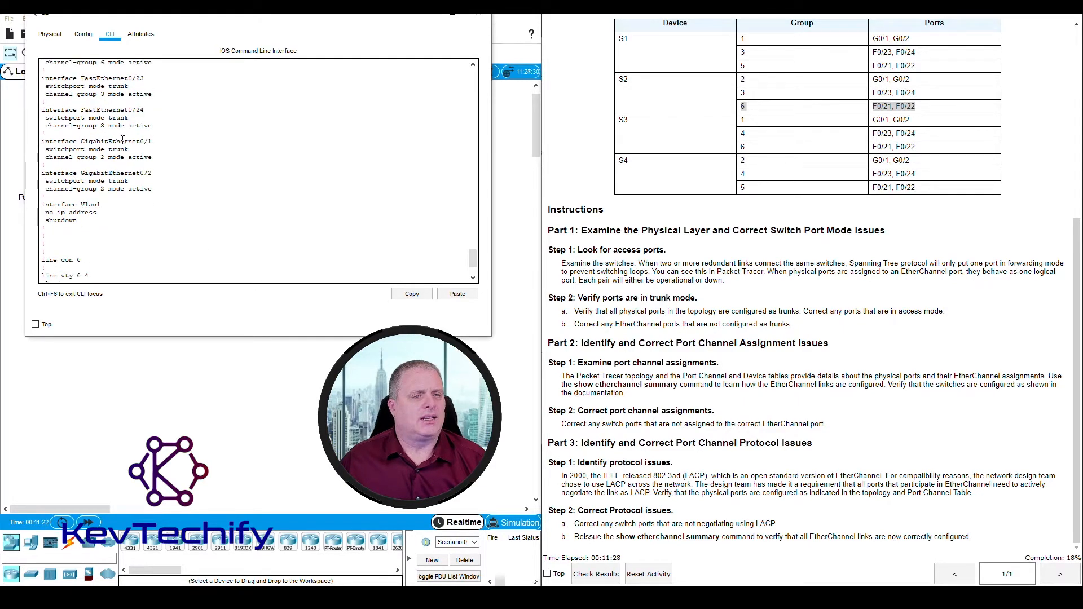
drag(121, 141, 138, 149)
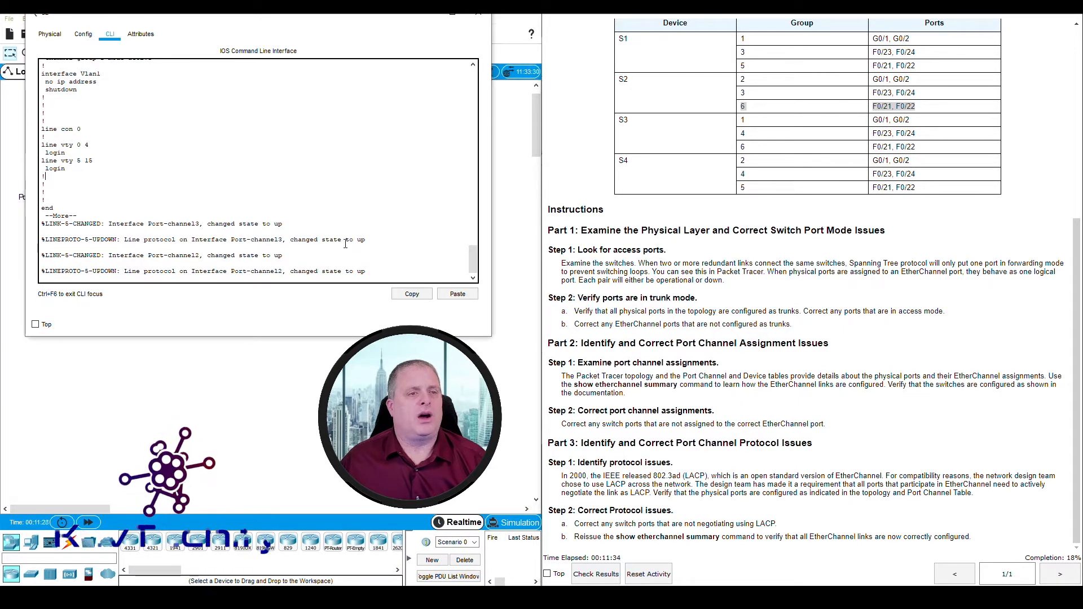
scroll(349, 243, up, 6)
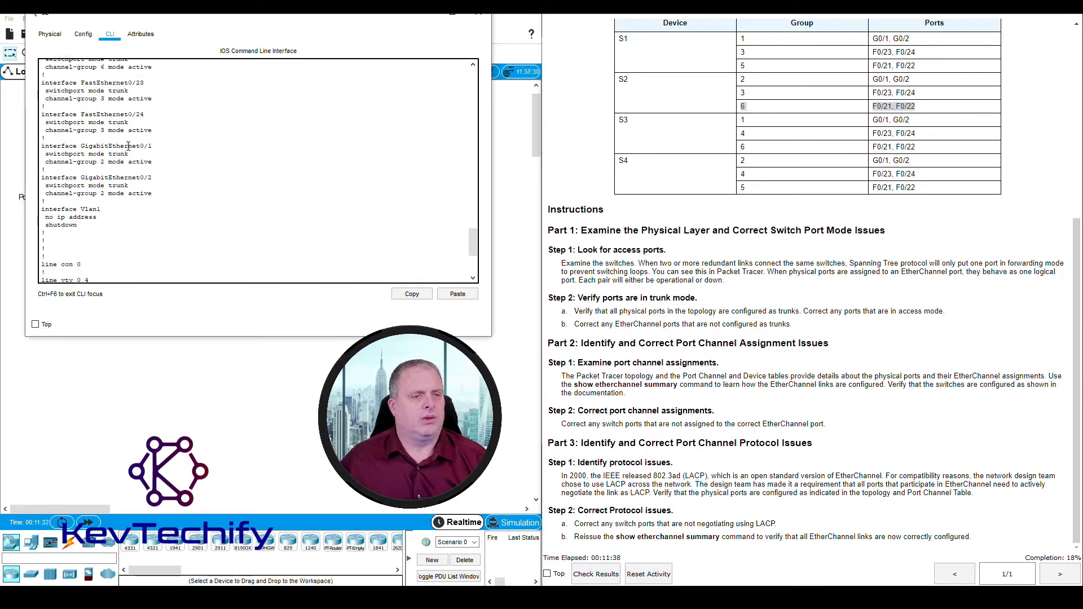
drag(129, 145, 132, 185)
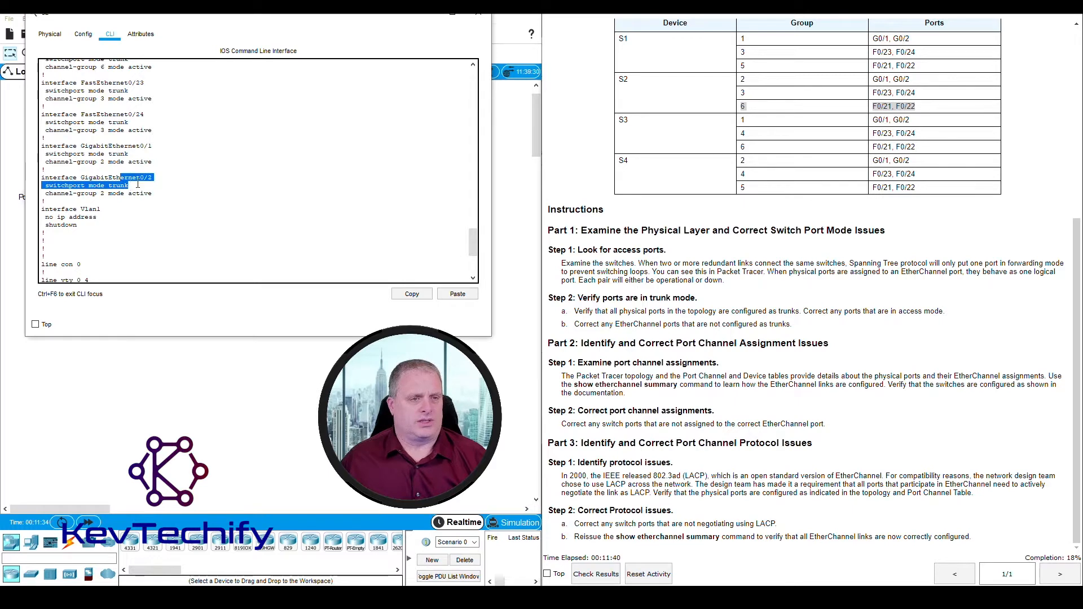
scroll(153, 187, up, 3)
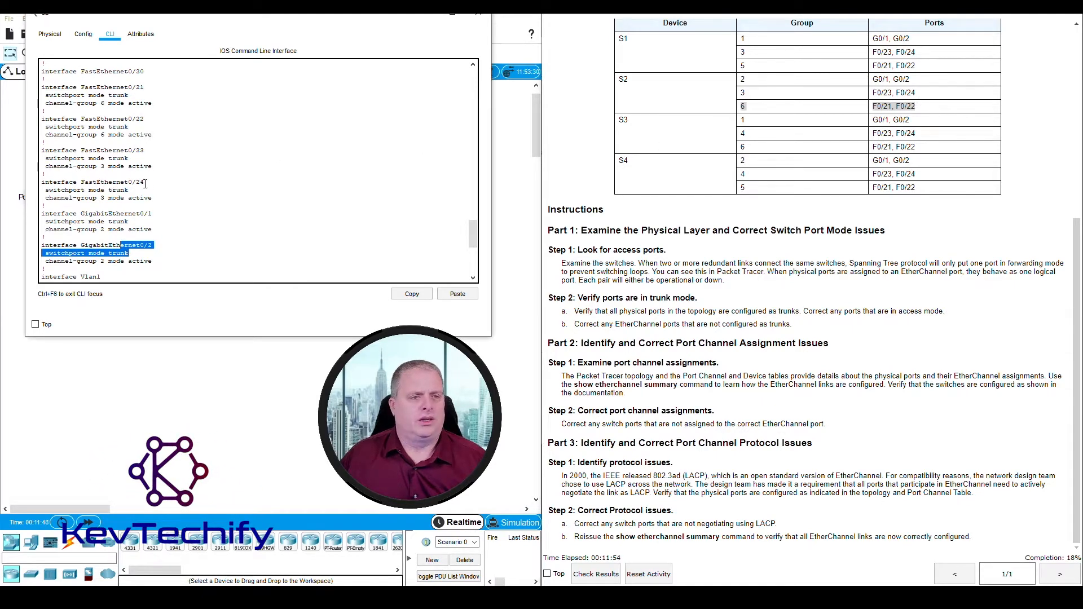
Compare S2's channel-group assignments with the documented groups and ports, then finish the configuration listing and return to the topology
click(105, 183)
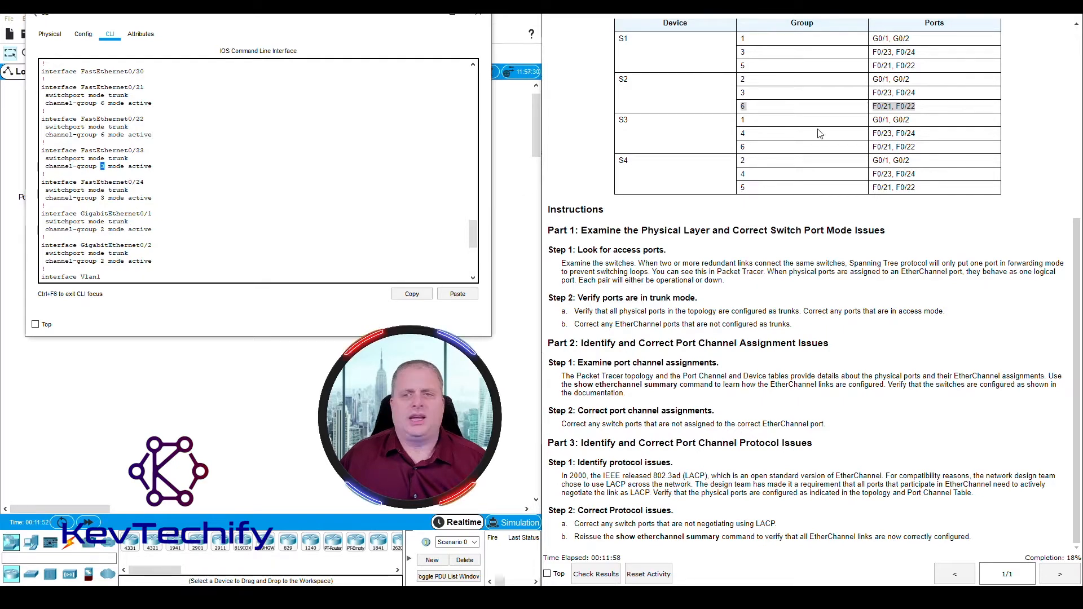
click(799, 85)
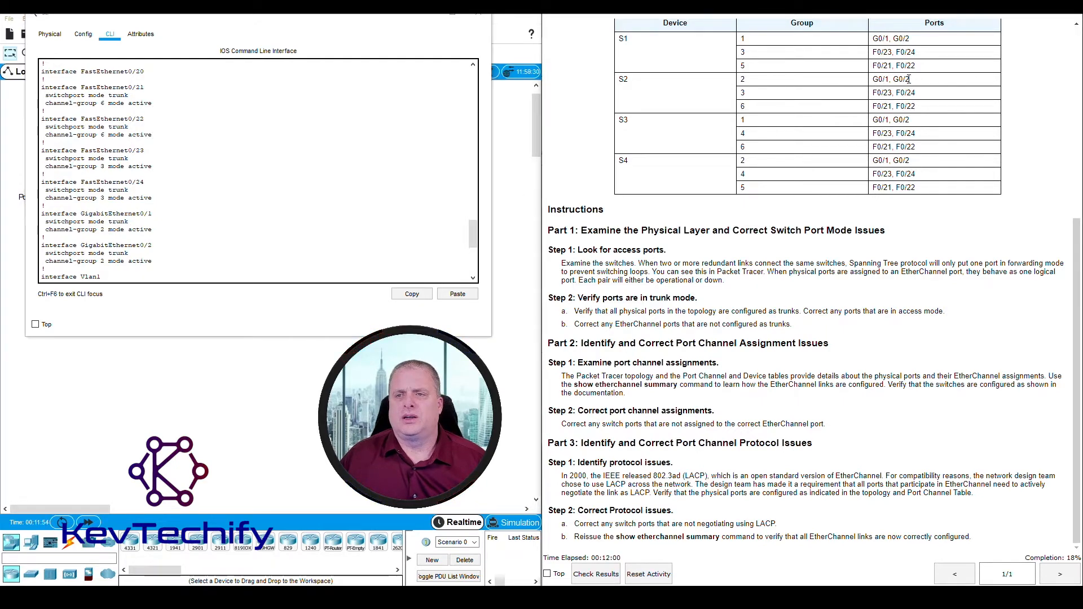
drag(908, 79, 744, 80)
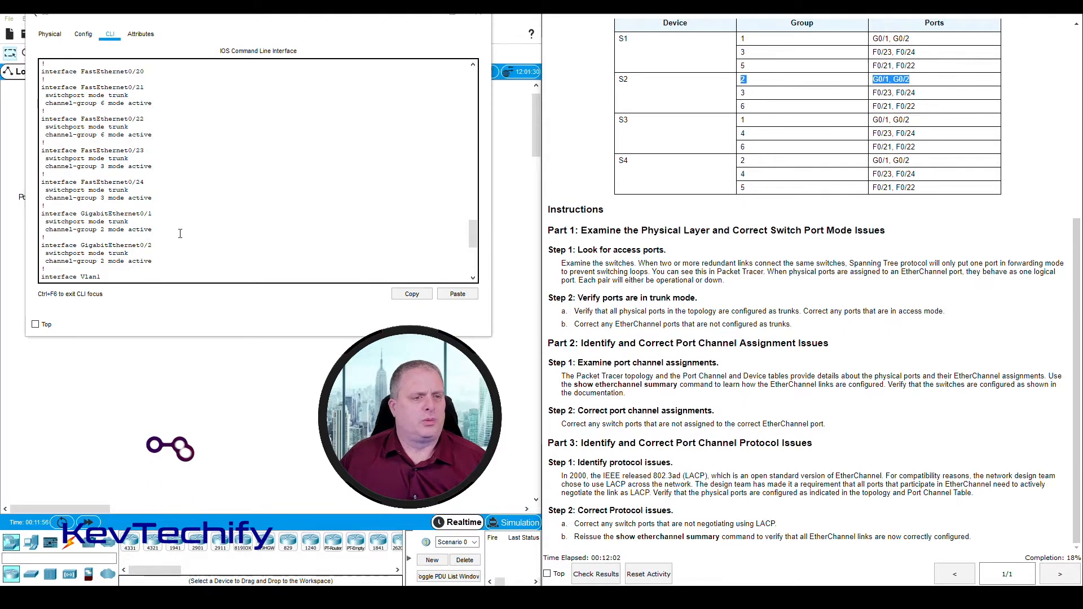
drag(99, 229, 158, 260)
click(178, 276)
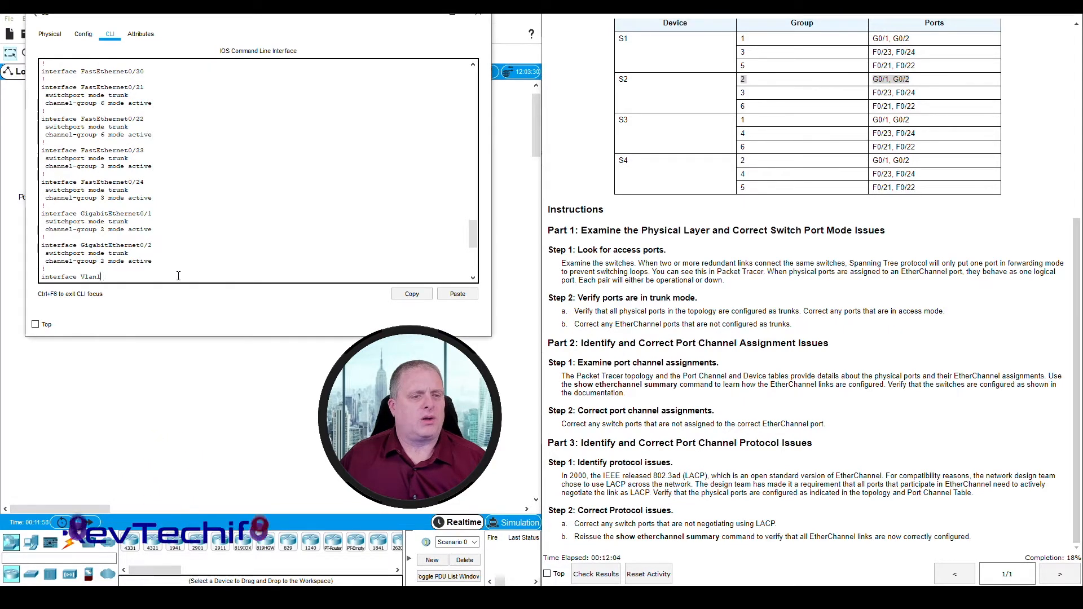
key(space)
key(Return)
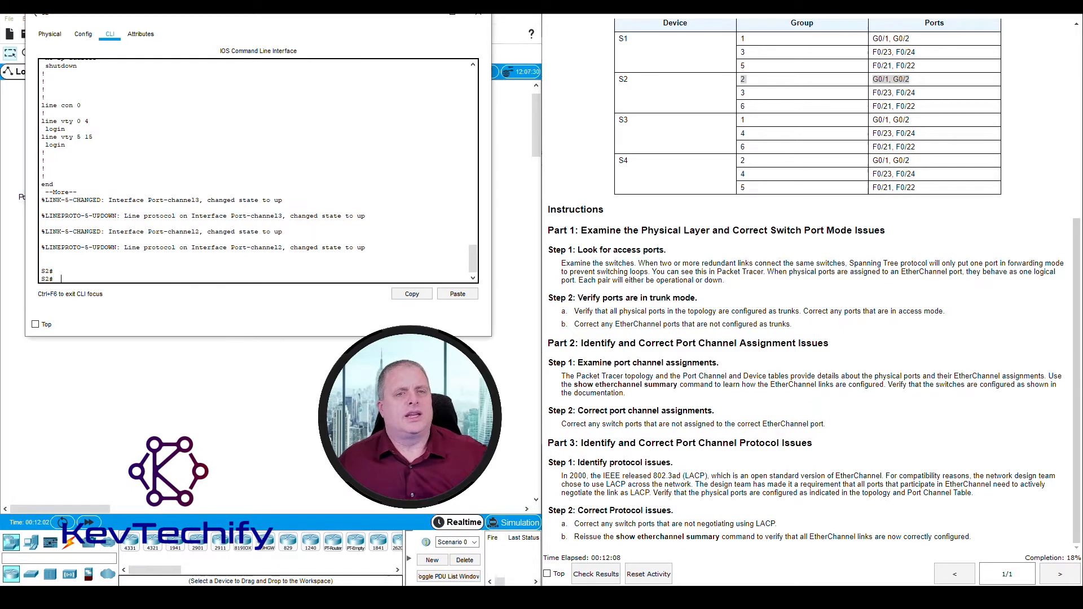
click(426, 14)
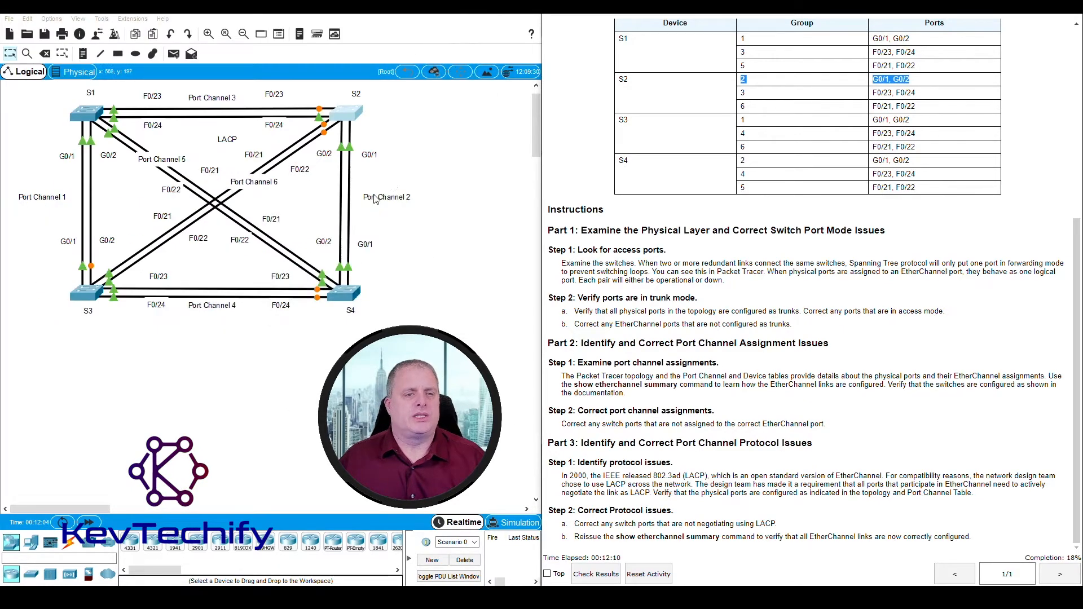
Open the command line of switch S3 and enter privileged EXEC mode with en
click(83, 291)
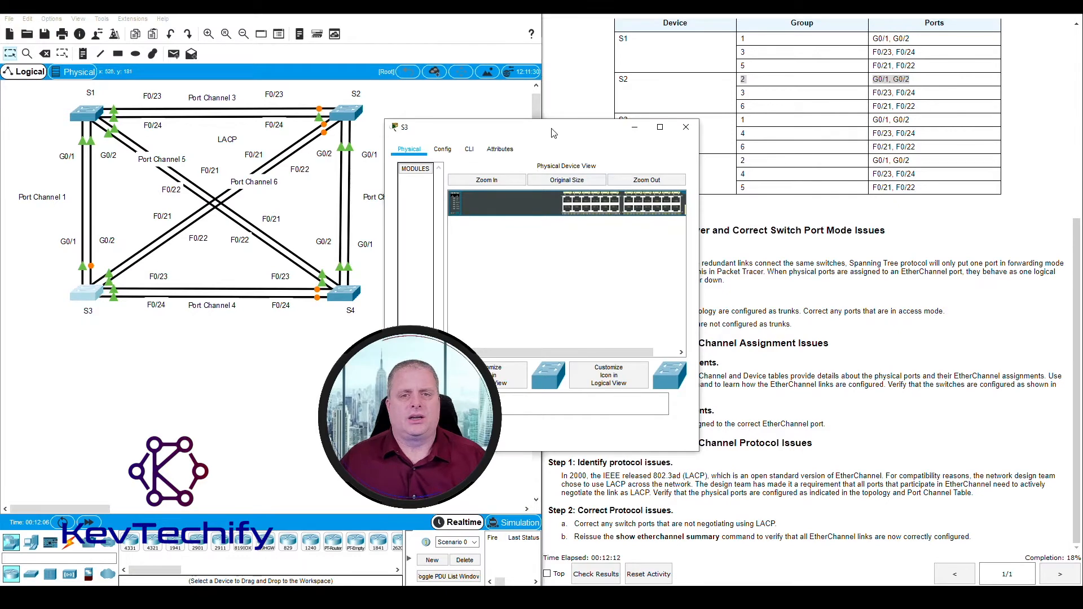
drag(556, 127, 215, 23)
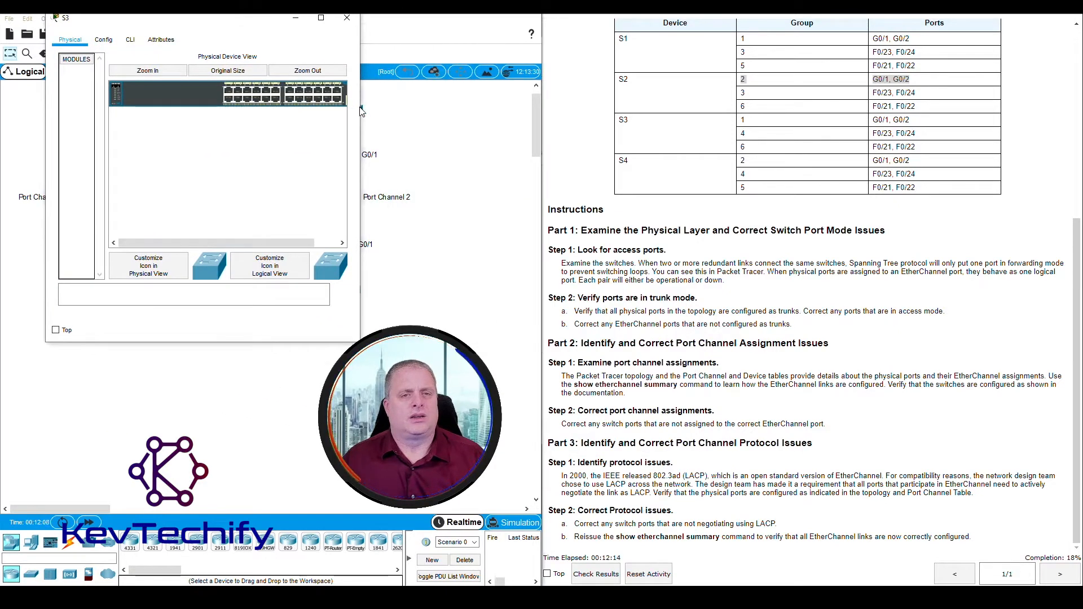
drag(361, 106, 506, 106)
click(130, 40)
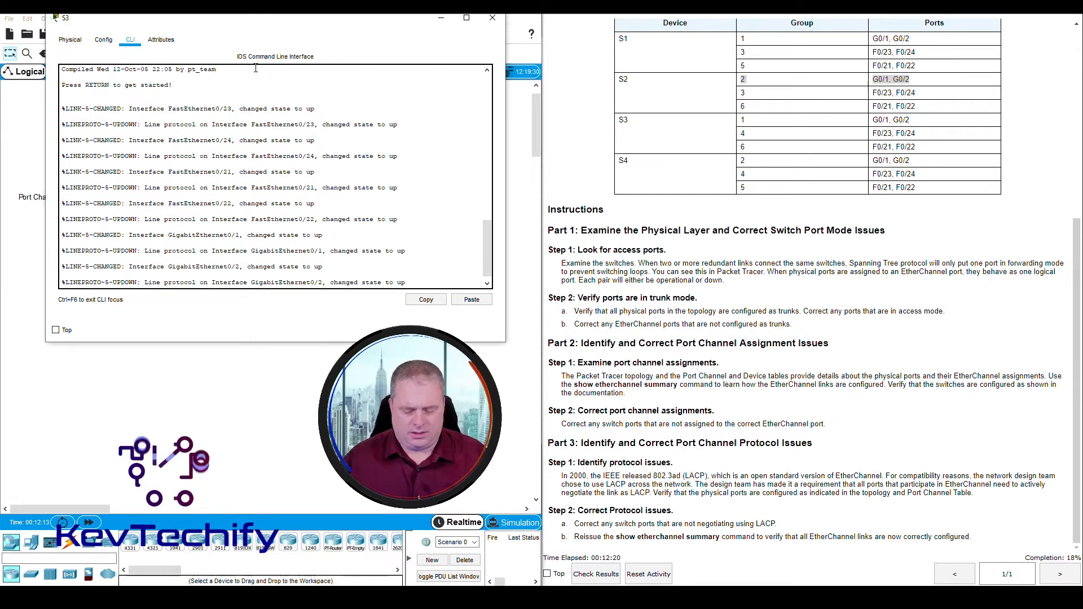
key(Return)
text(en)
key(Return)
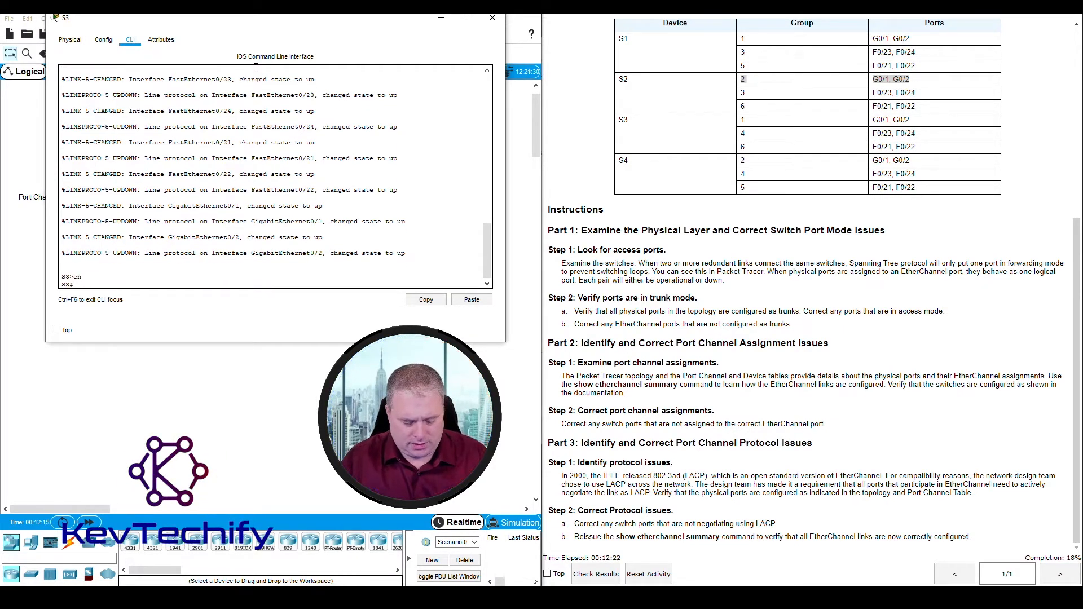
Display S3's running configuration with sho run and page to the FastEthernet0/21 to GigabitEthernet0/2 interface entries
text(sho run)
key(Return)
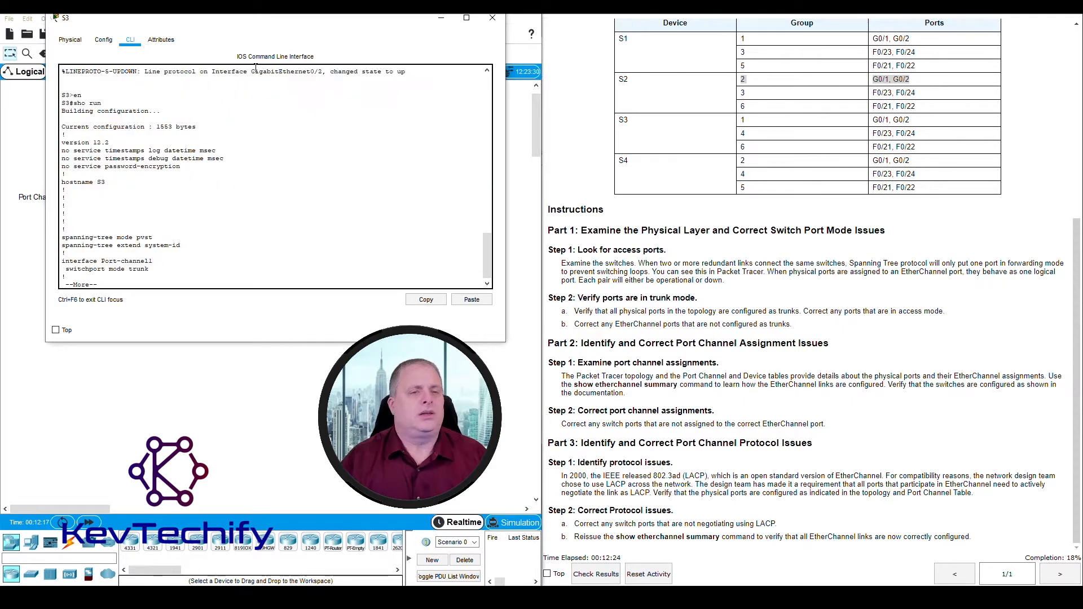
key(space)
key(space)
key(space)
key(space)
scroll(295, 199, up, 1)
scroll(299, 202, up, 4)
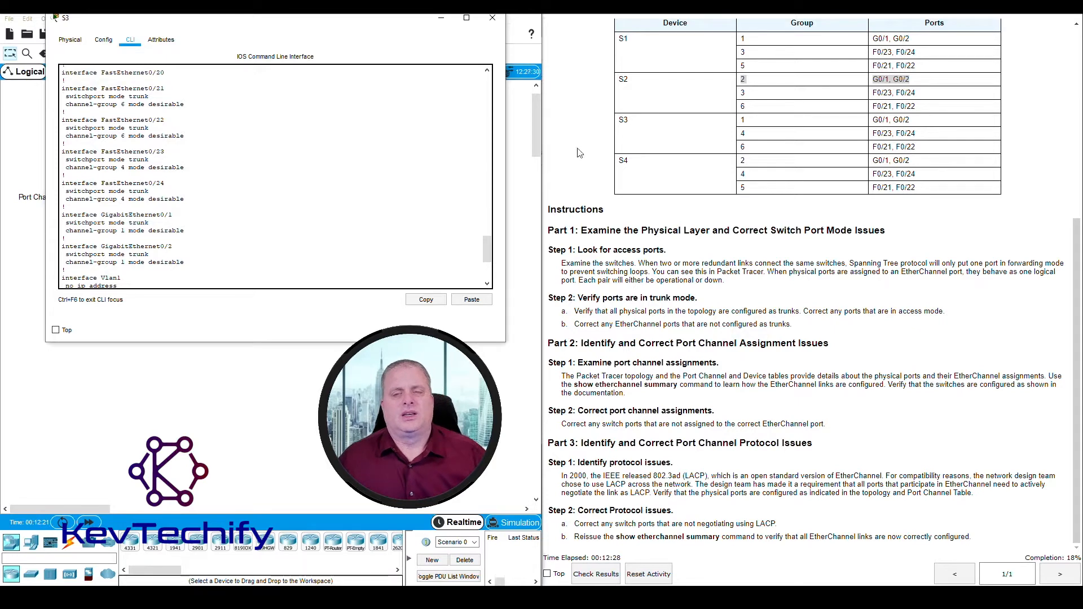
Compare S3's trunk modes and channel groups on F0/21 to F0/24 and G0/1 to G0/2 with the S3 table rows
click(673, 127)
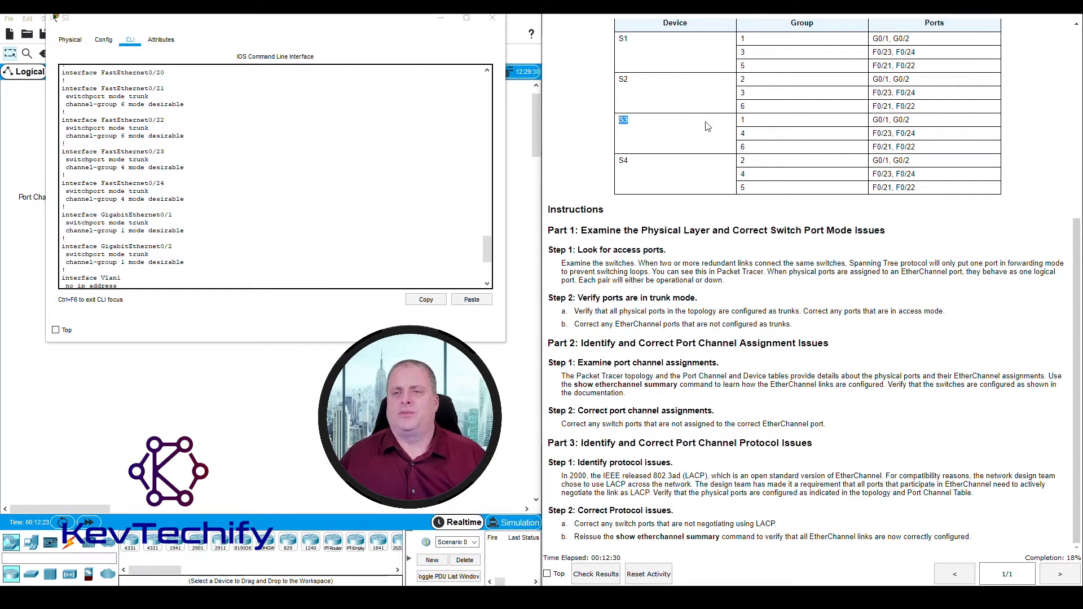
drag(707, 126, 907, 147)
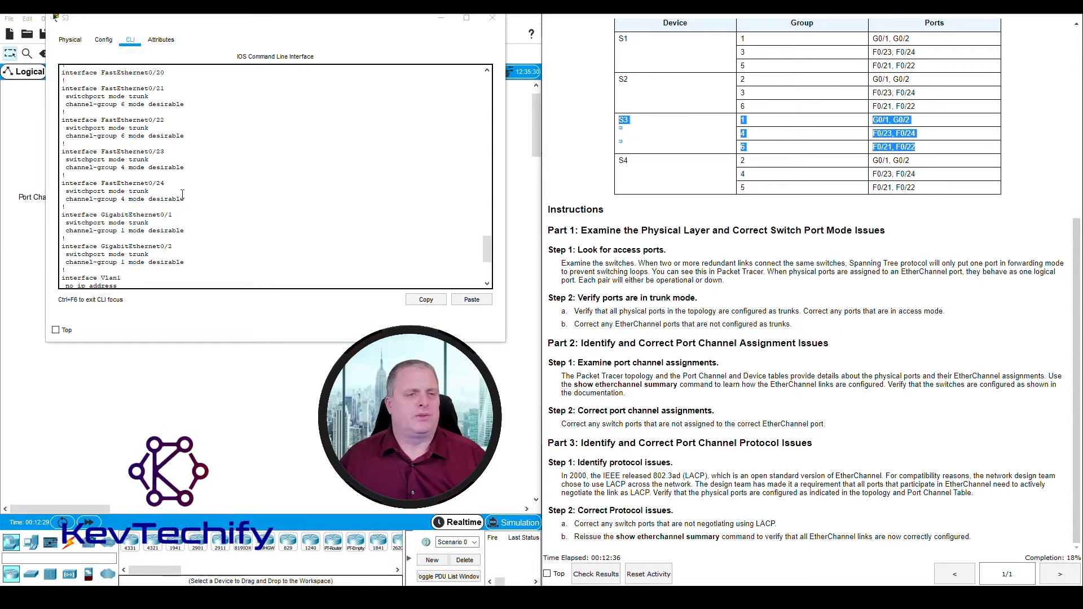
drag(154, 89, 186, 134)
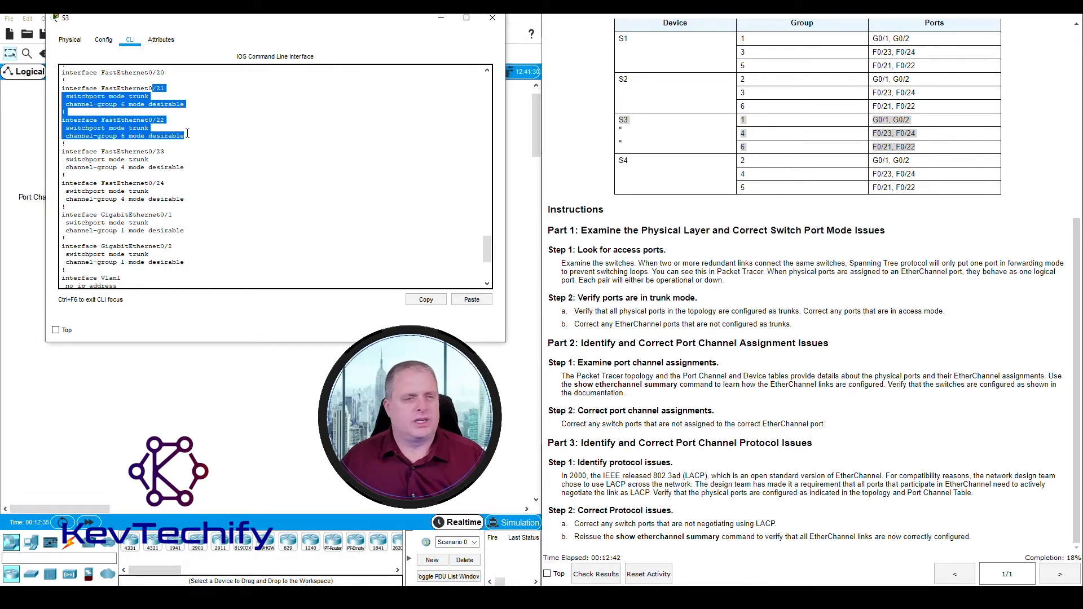
drag(145, 152, 201, 200)
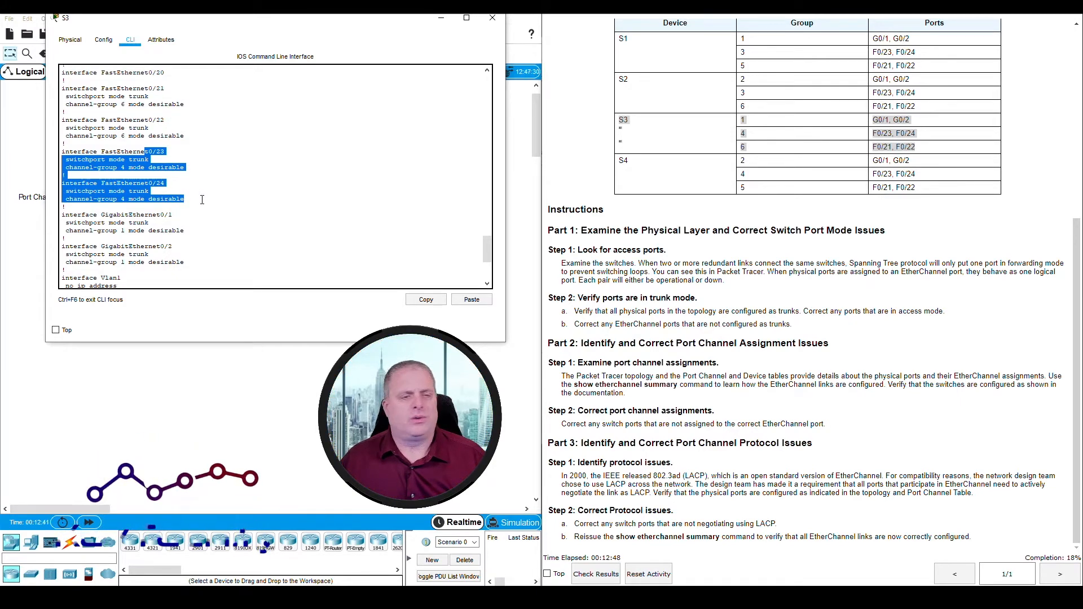
drag(125, 215, 198, 263)
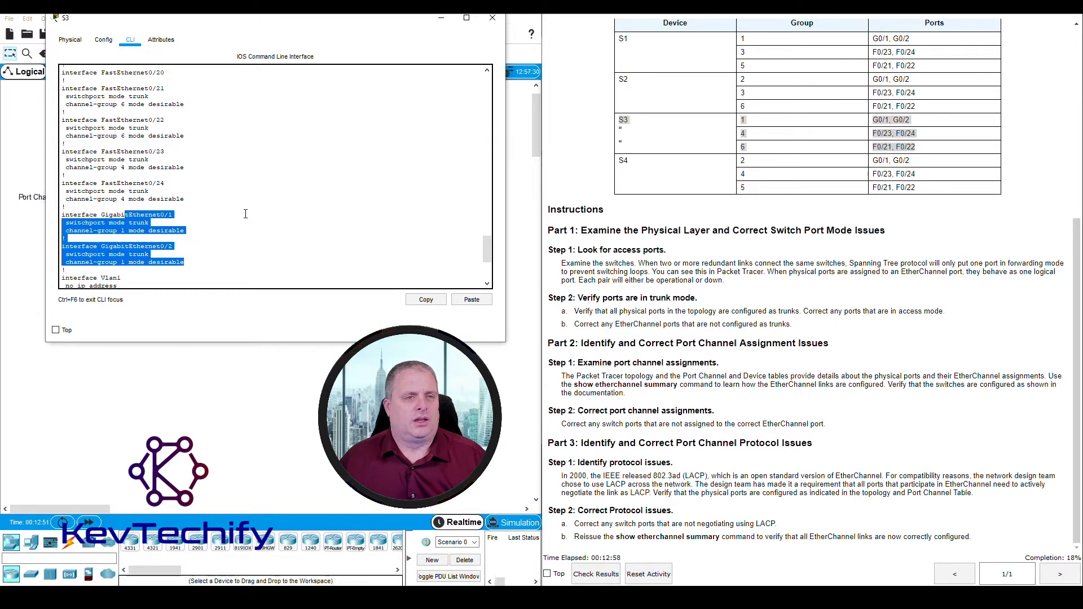
click(442, 20)
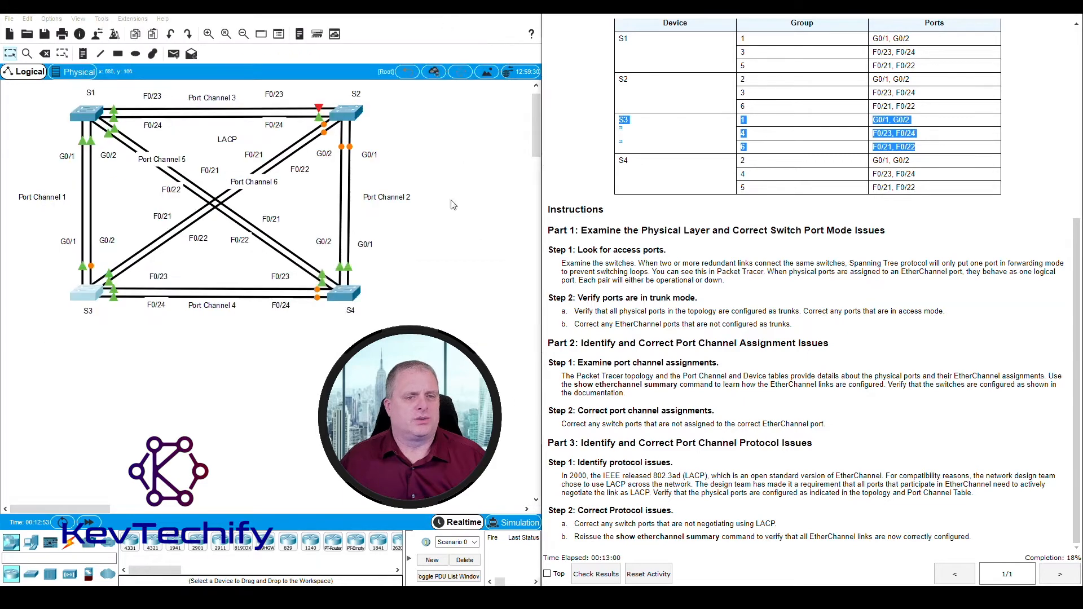
Open the command line of switch S4, widen its window and enter privileged EXEC mode with en
click(342, 304)
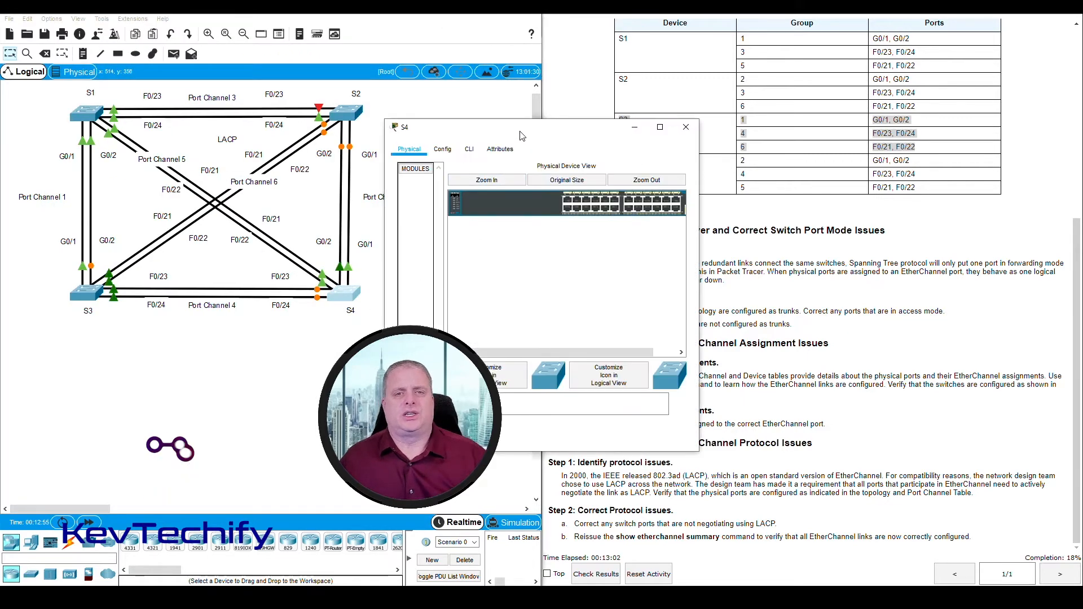
drag(592, 125, 165, 33)
click(112, 46)
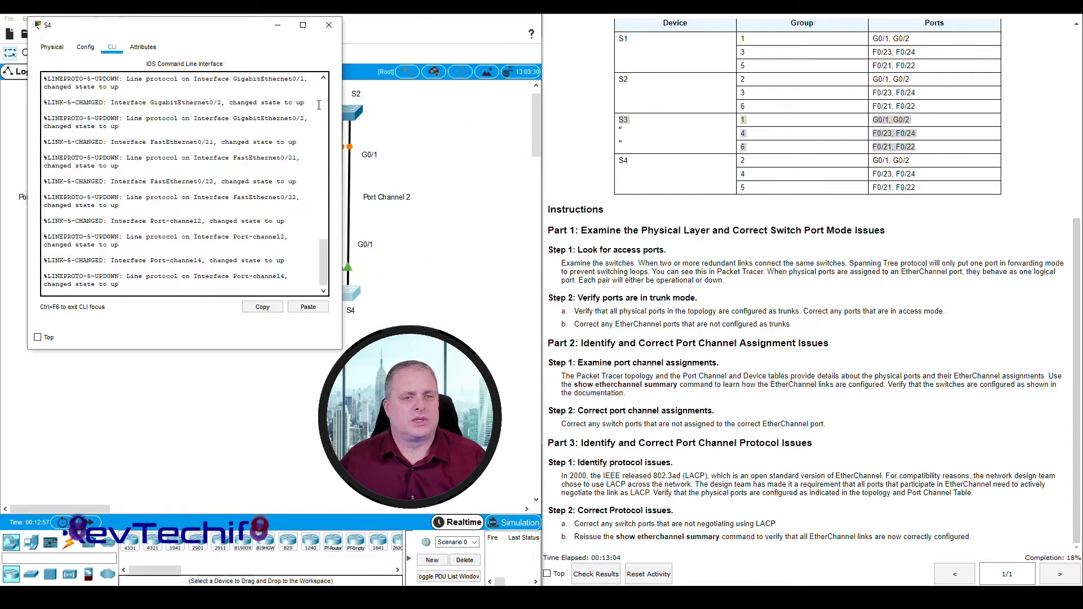
drag(346, 118, 519, 119)
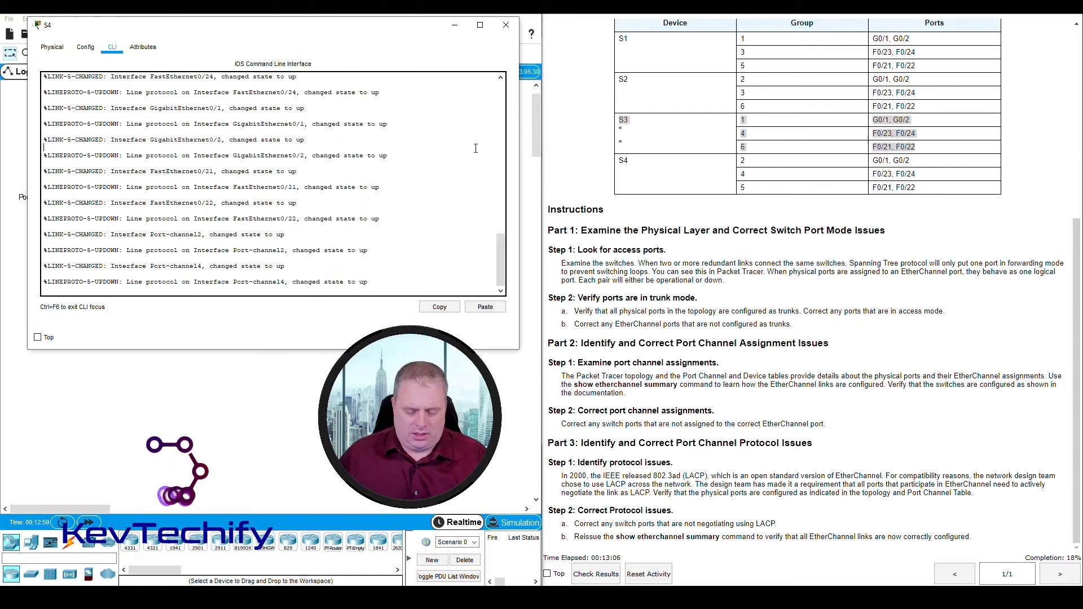
key(Return)
text(en)
key(Return)
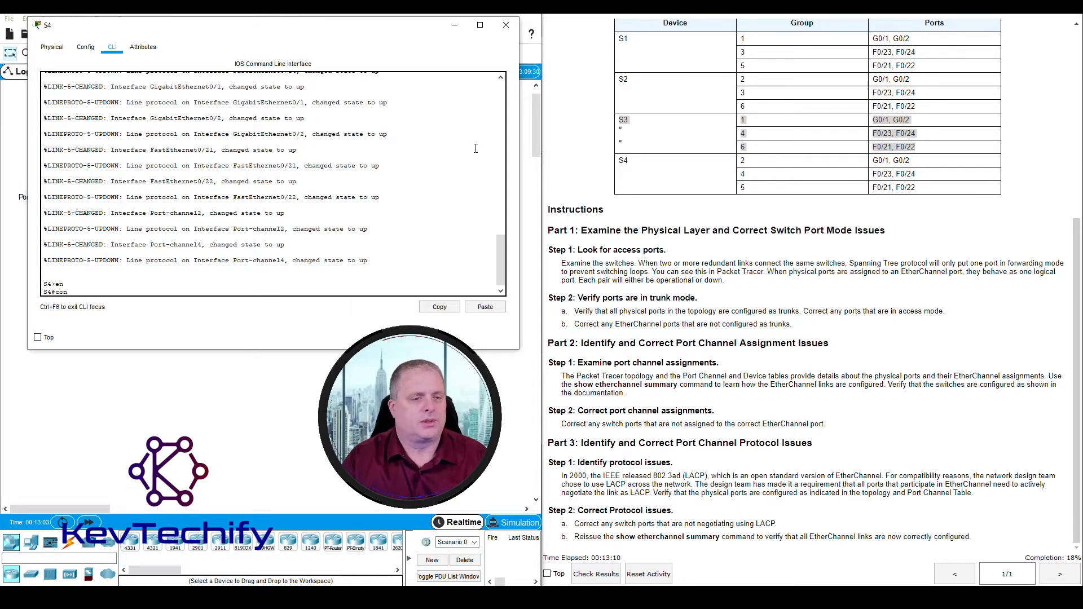
key(BackSpace)
key(BackSpace)
key(BackSpace)
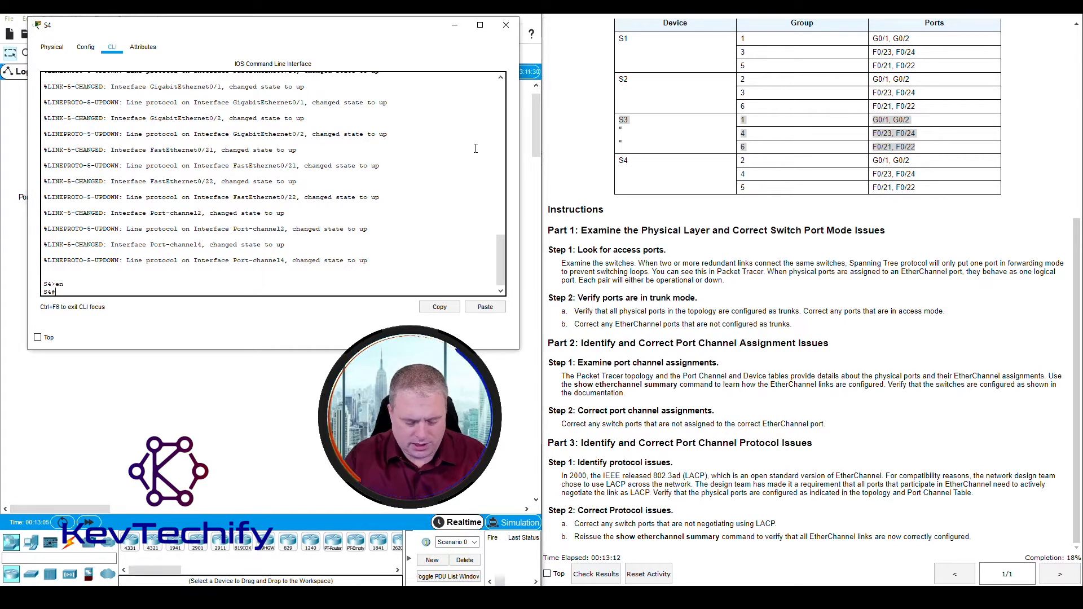
Display S4's running configuration with sho run and locate the entries for FastEthernet0/21 to GigabitEthernet0/2
text(sho run)
key(Return)
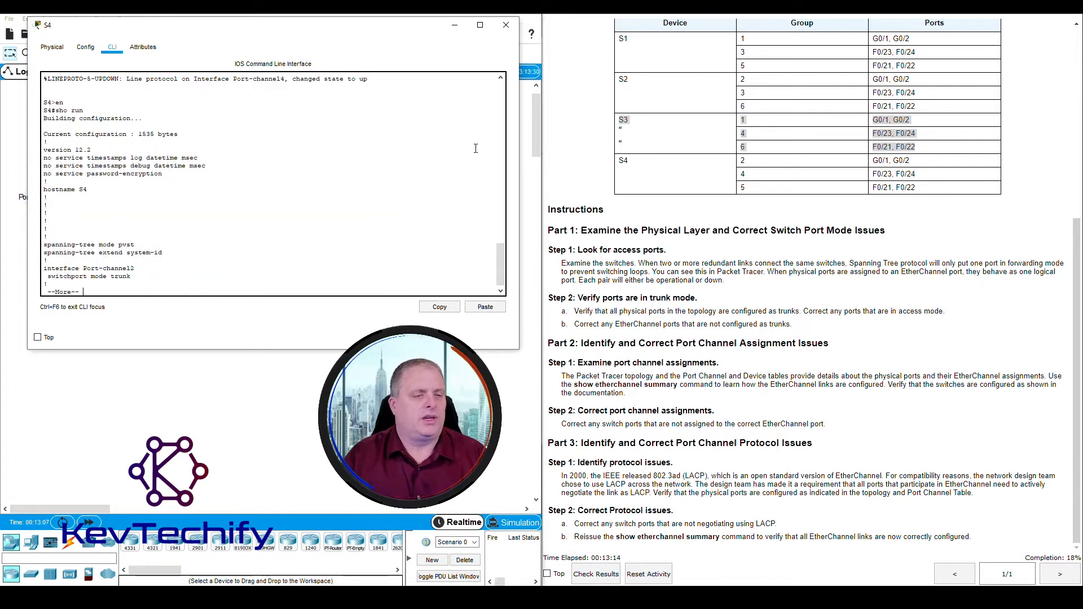
key(space)
key(space)
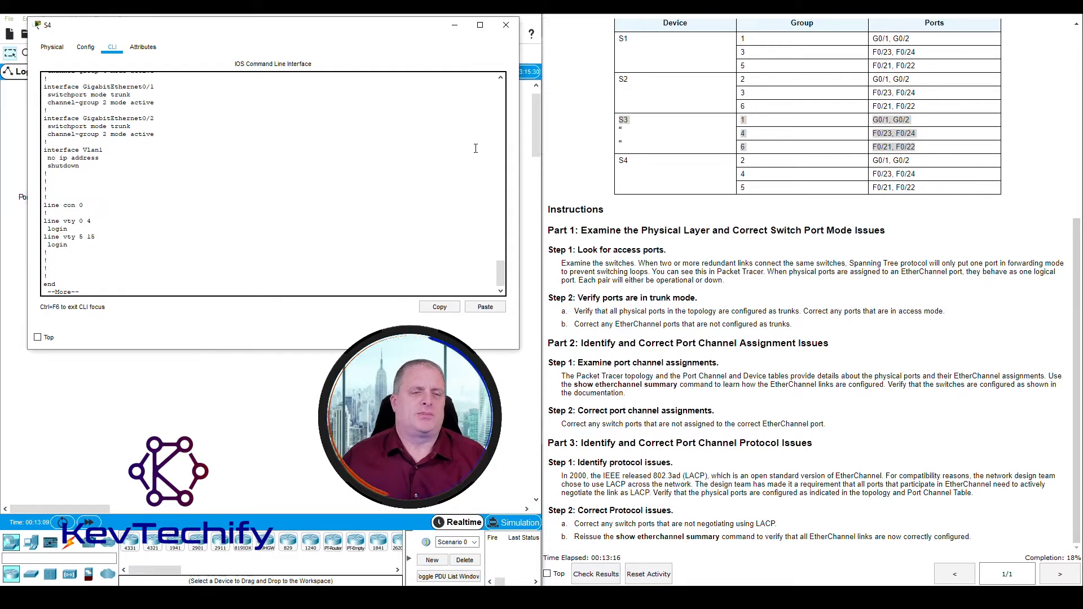
scroll(184, 213, up, 1)
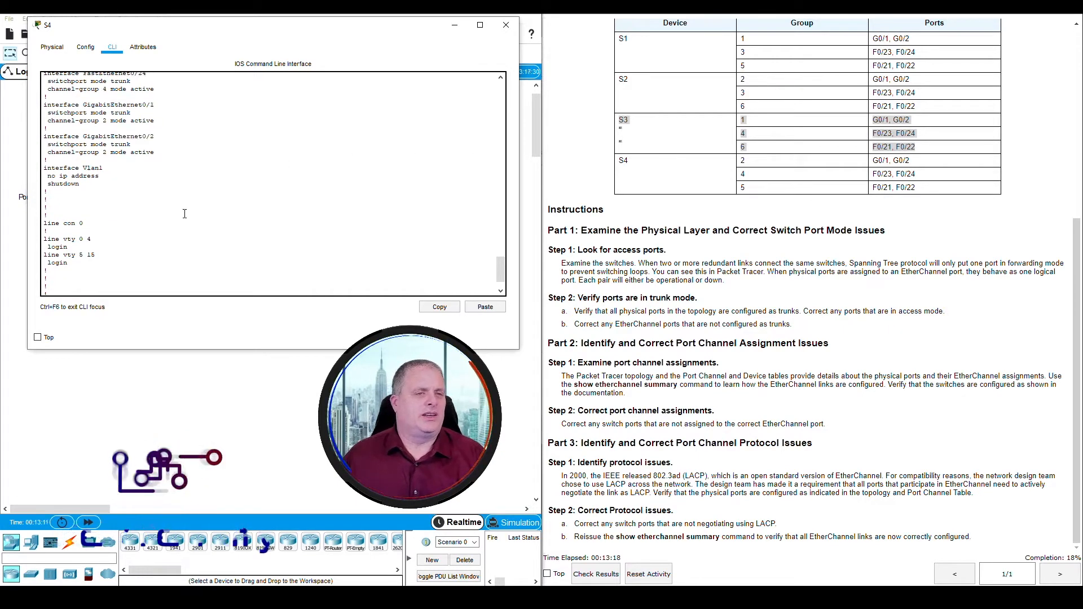
scroll(184, 213, up, 6)
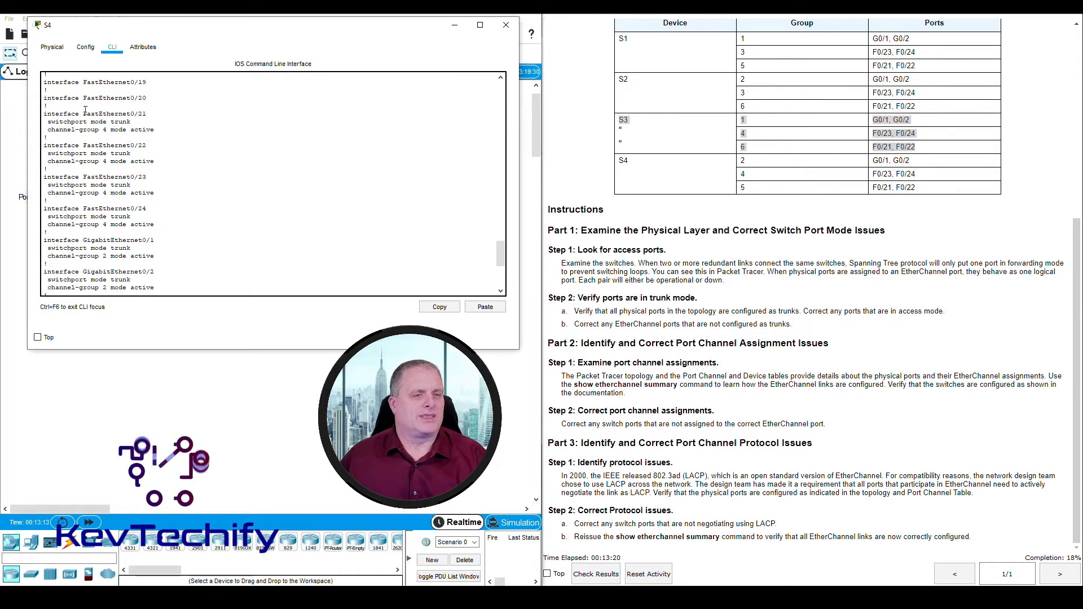
Check S4's trunk modes and channel groups on F0/21 to F0/24 and G0/1 to G0/2 against the S4 table rows
click(660, 164)
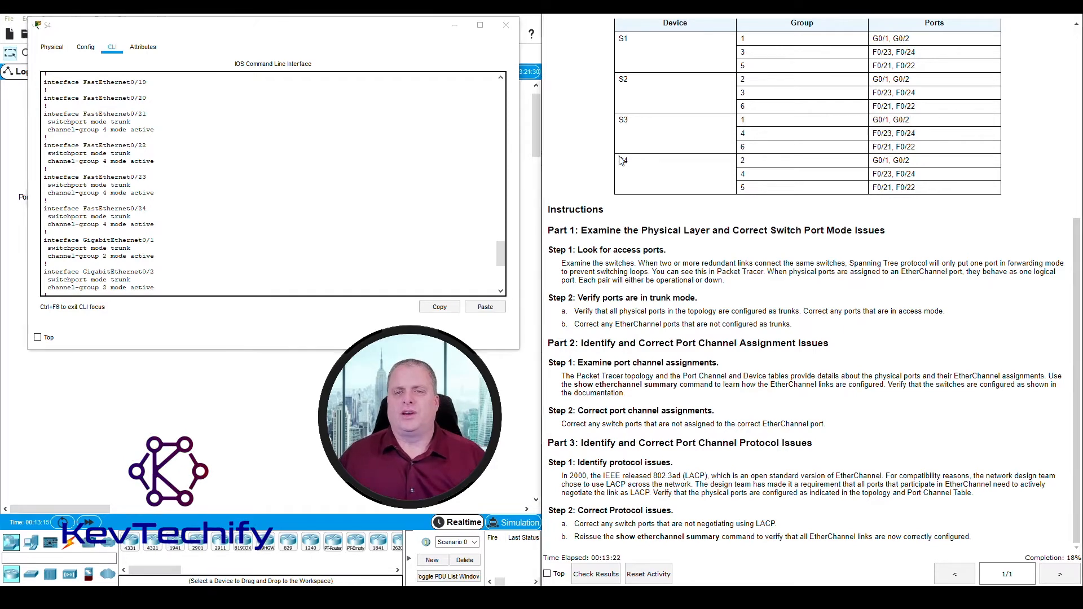
drag(620, 162, 933, 192)
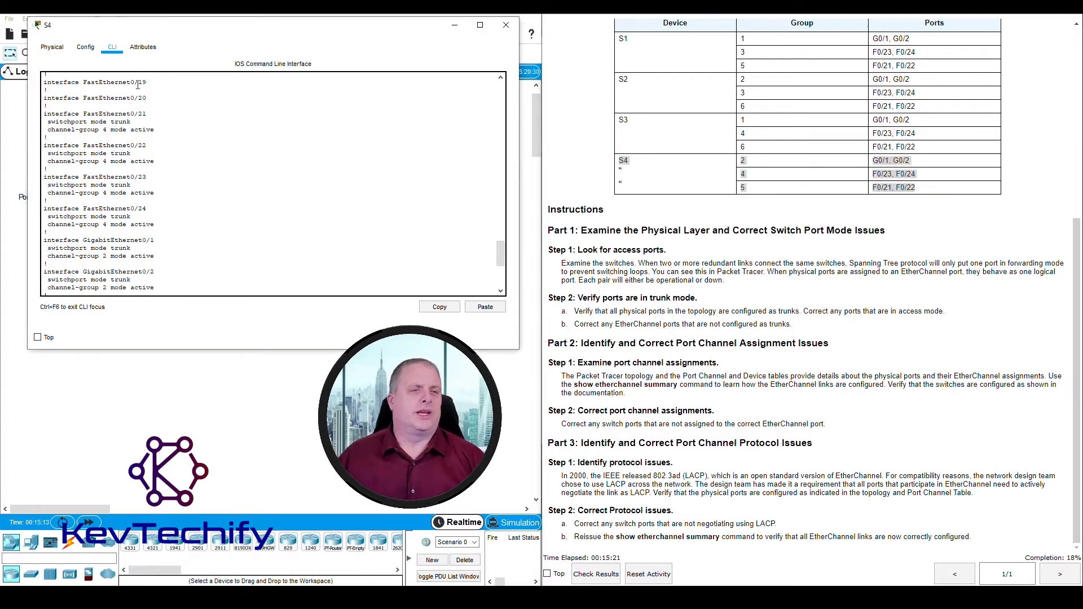
drag(123, 114, 174, 216)
click(166, 201)
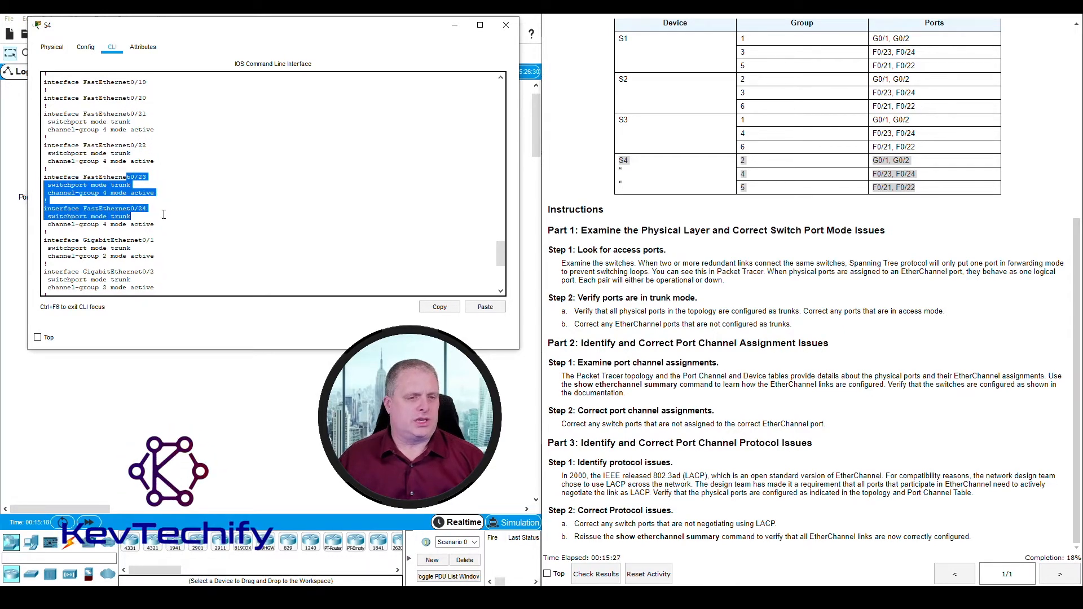
click(157, 239)
scroll(129, 210, down, 1)
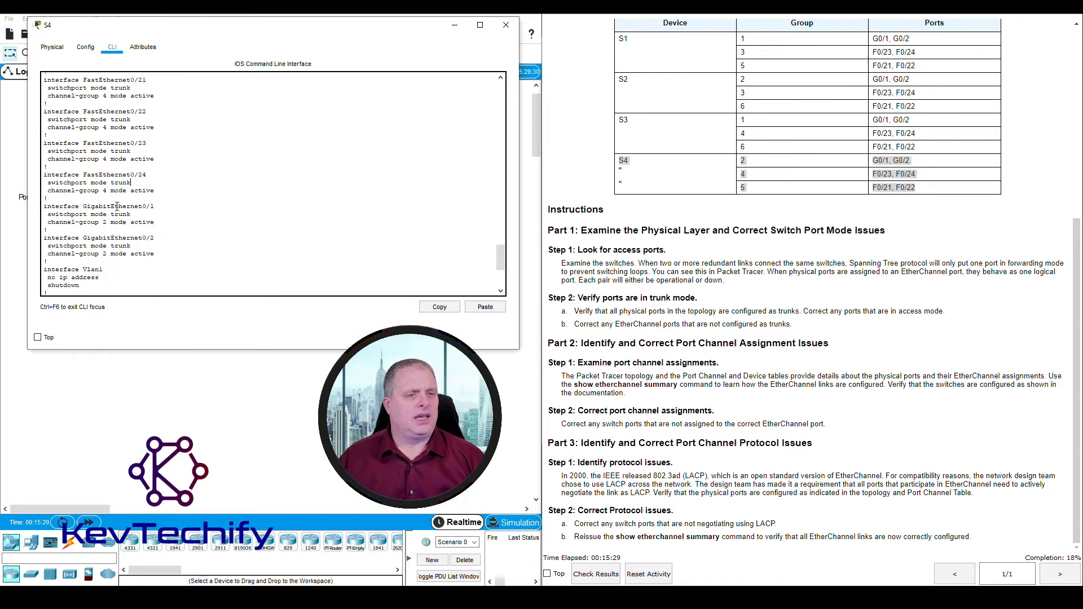
drag(131, 205, 184, 246)
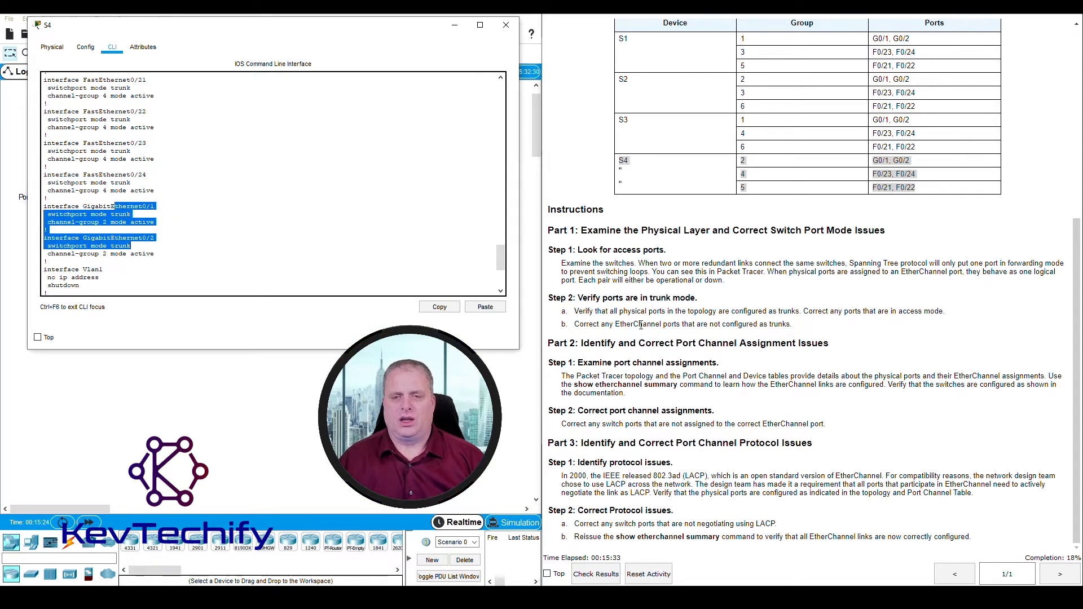
Review the Part 1 Step 2 instructions on trunk mode for physical and EtherChannel ports, then return to the topology
click(642, 324)
drag(578, 310, 807, 311)
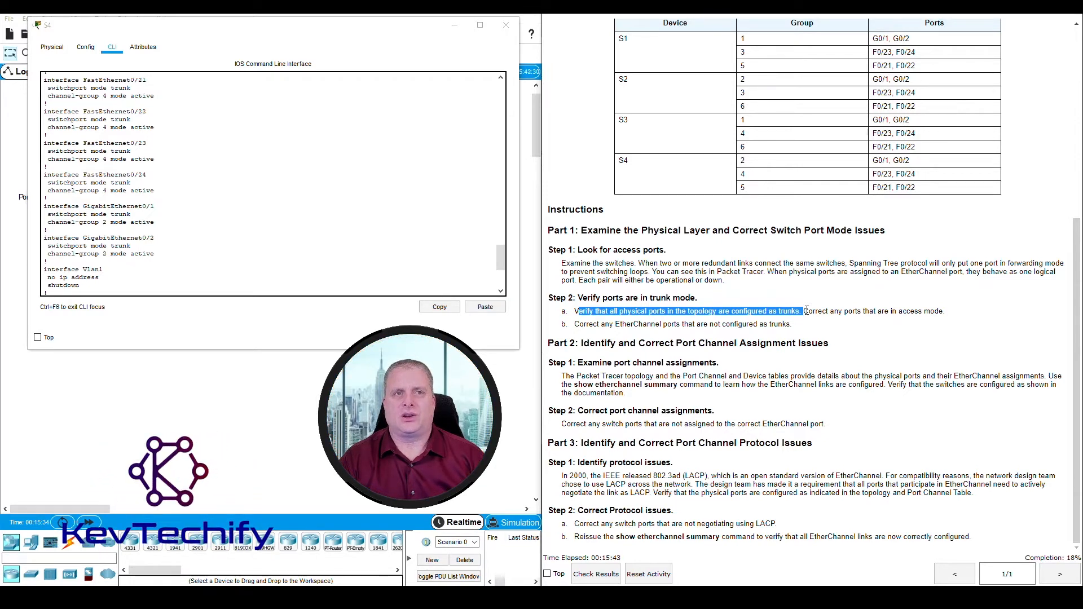
click(611, 317)
drag(619, 310, 680, 324)
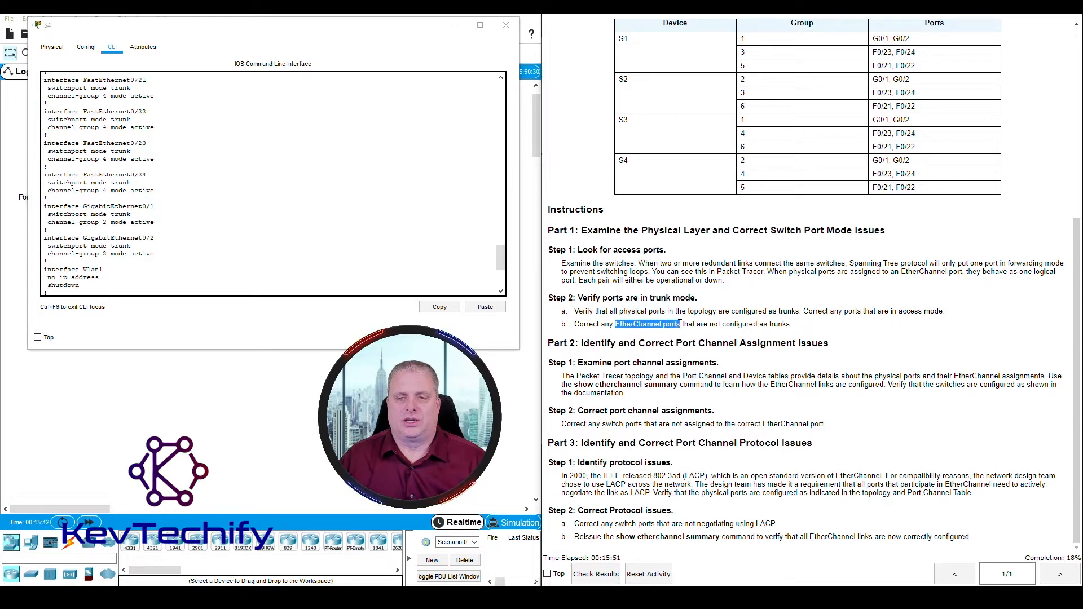
click(454, 27)
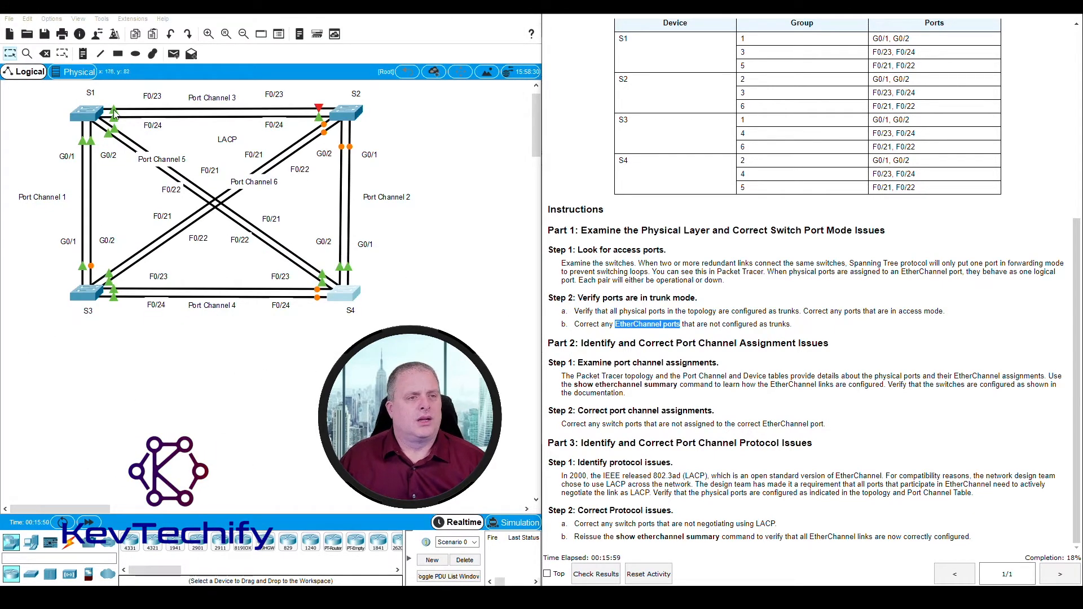
Open the command line of switch S1, display its running configuration with sho run and locate the Port-channel interface entries
click(96, 117)
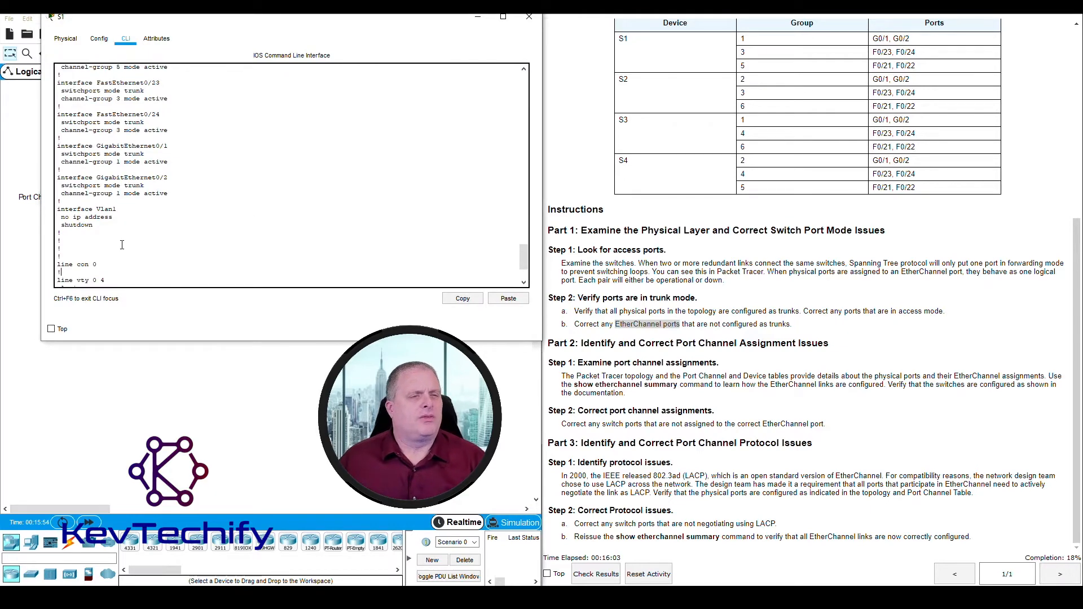
text(sho)
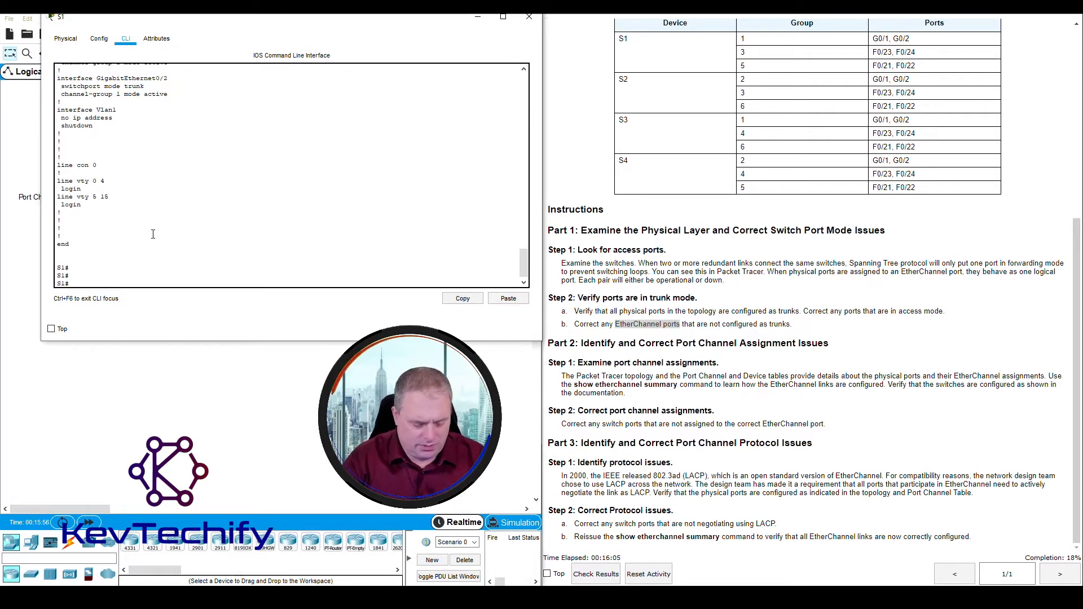
text( run)
key(Return)
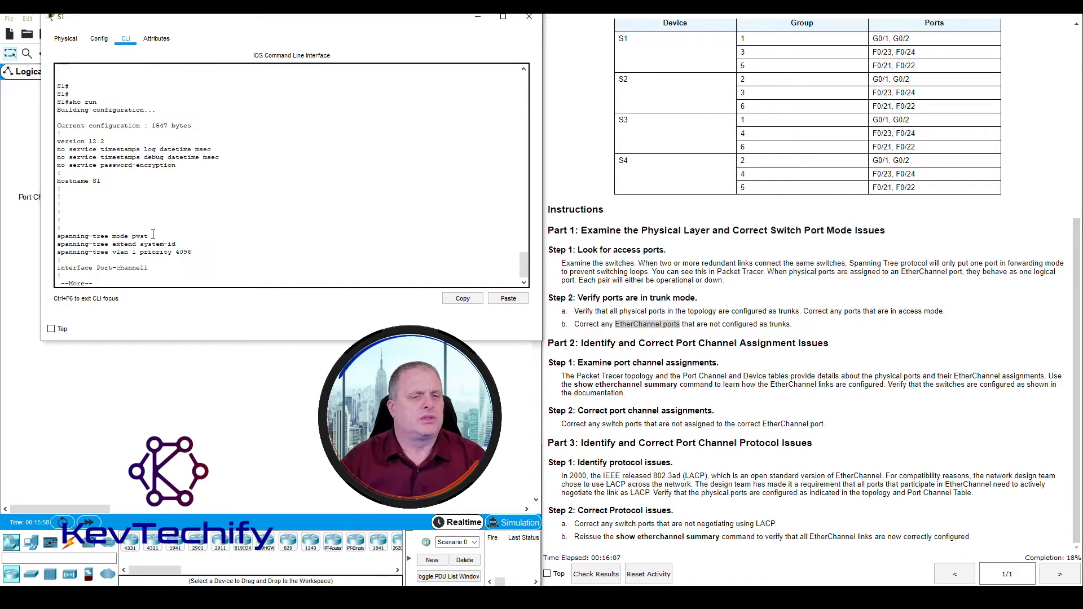
key(space)
key(space)
key(space)
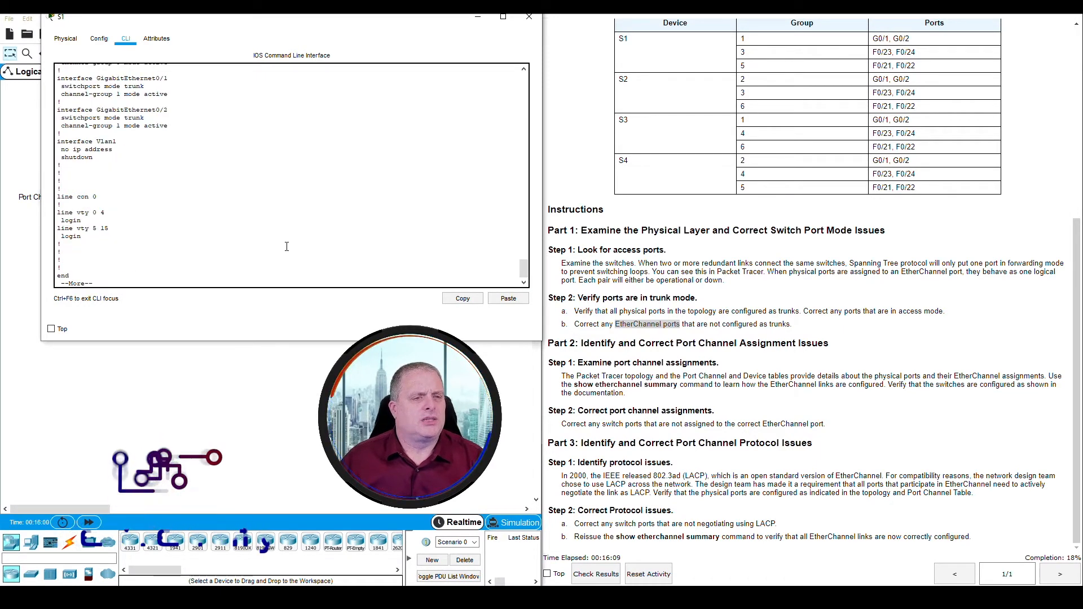
scroll(290, 249, up, 15)
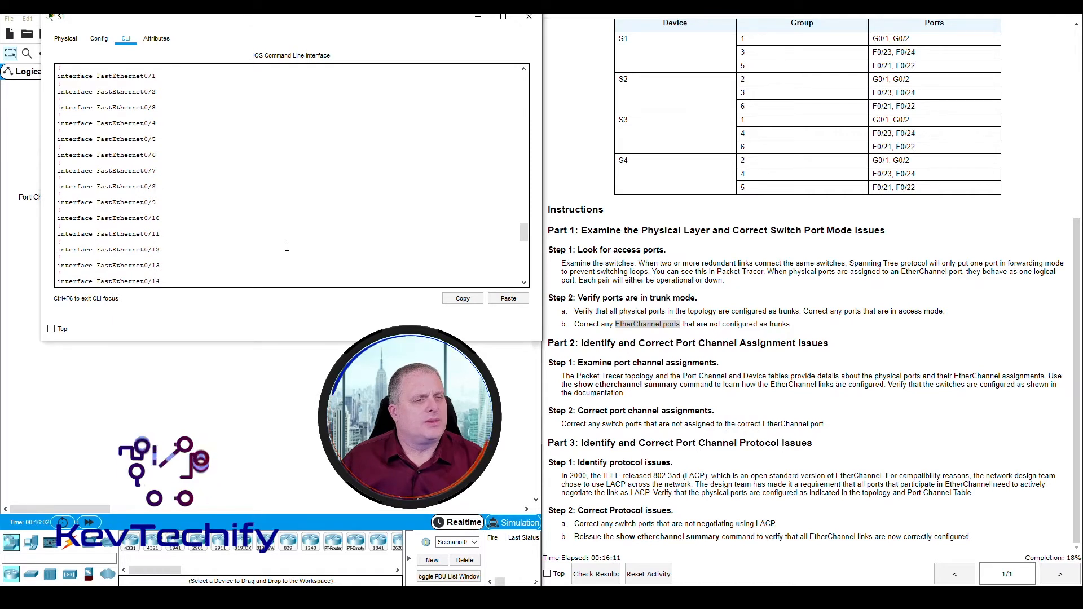
scroll(287, 246, up, 7)
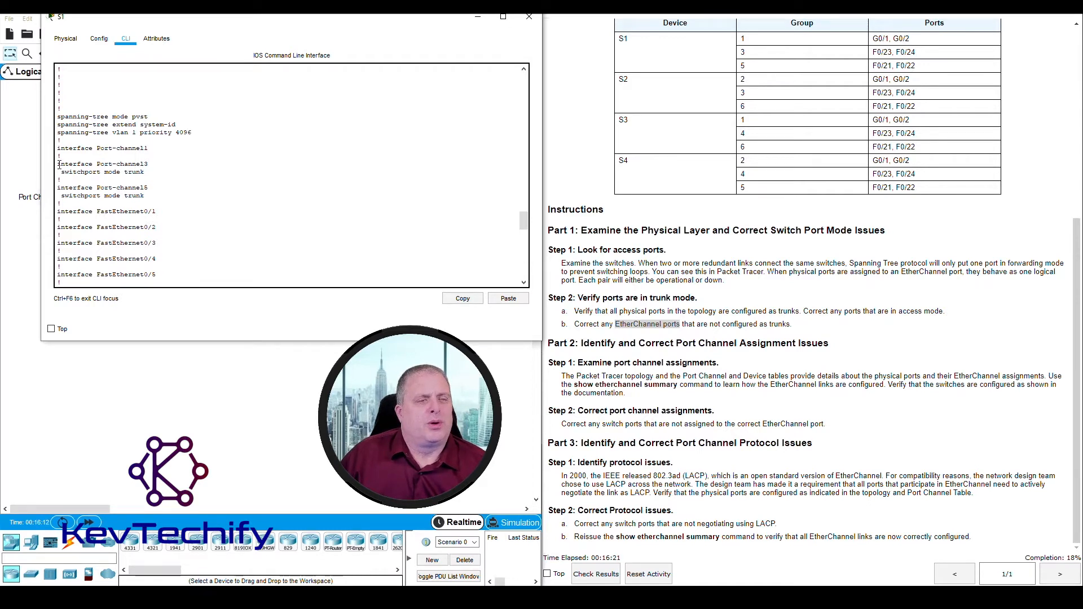
Check S1's Port-channel 1, 3 and 5 entries for trunk mode against the S1 groups in the device table
drag(60, 165, 132, 165)
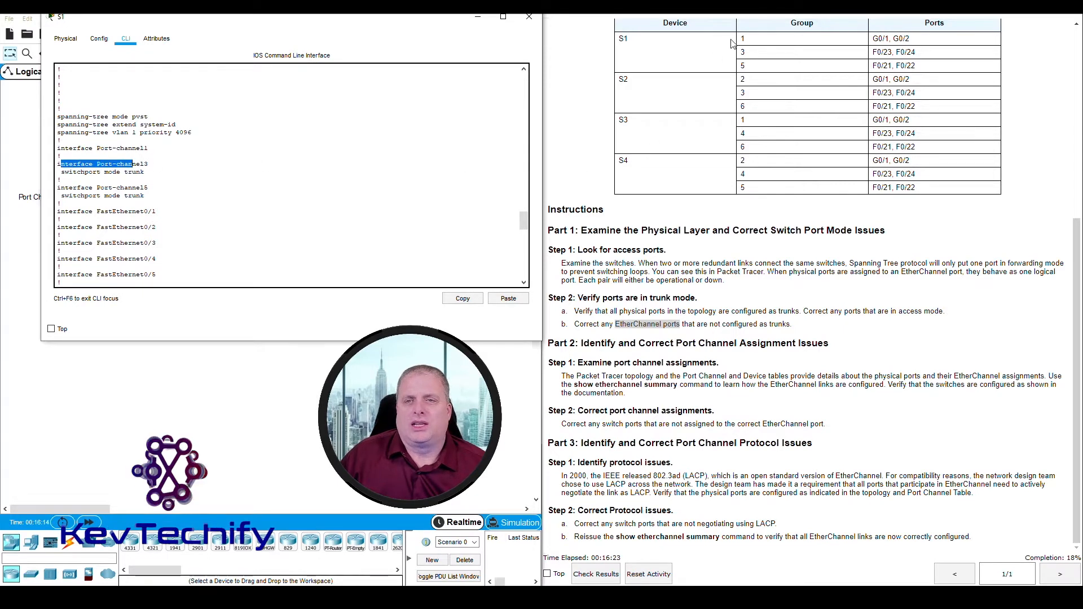
click(744, 52)
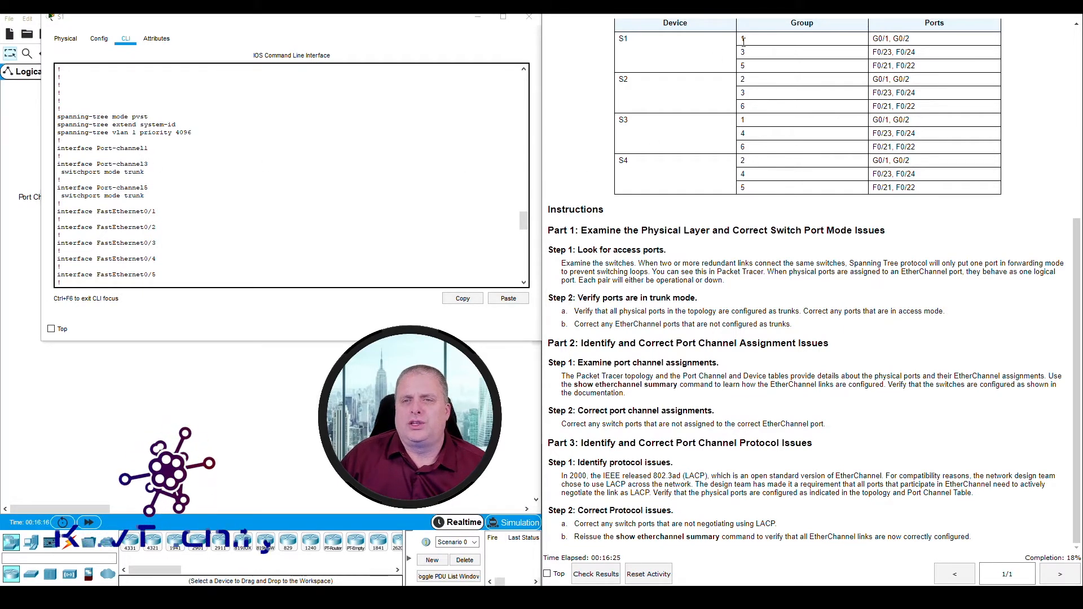
mouse_move(740, 39)
mouse_down()
mouse_move(752, 78)
mouse_move(753, 44)
mouse_up()
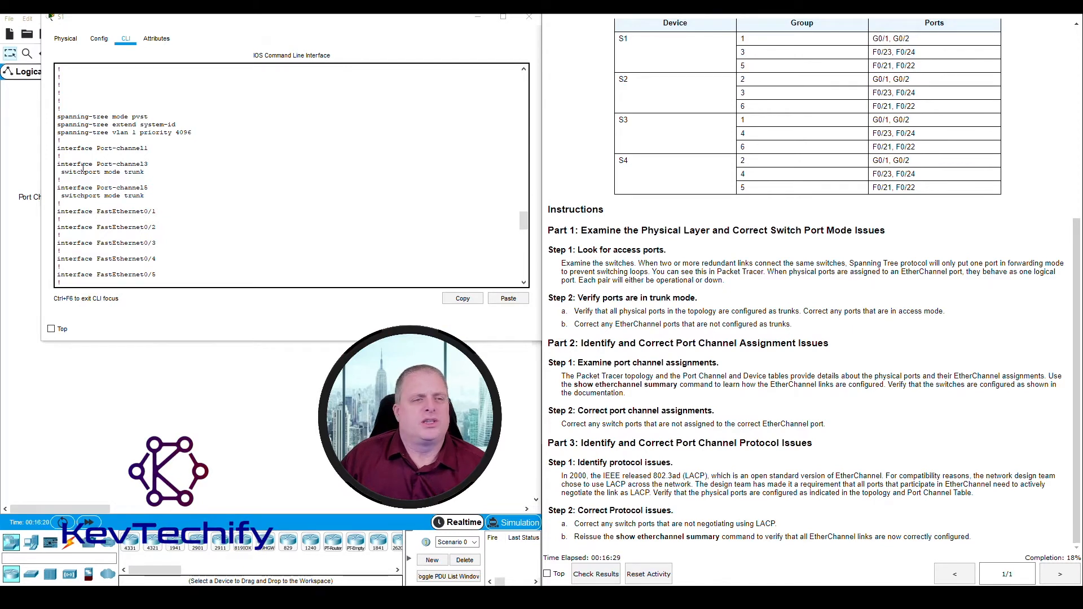
click(99, 149)
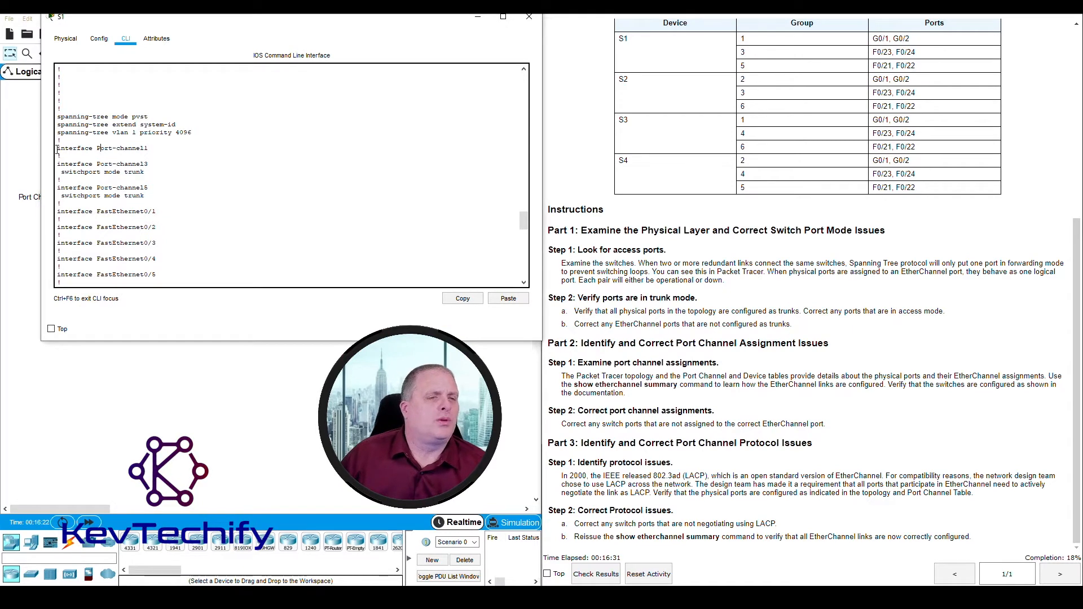
drag(58, 149, 168, 146)
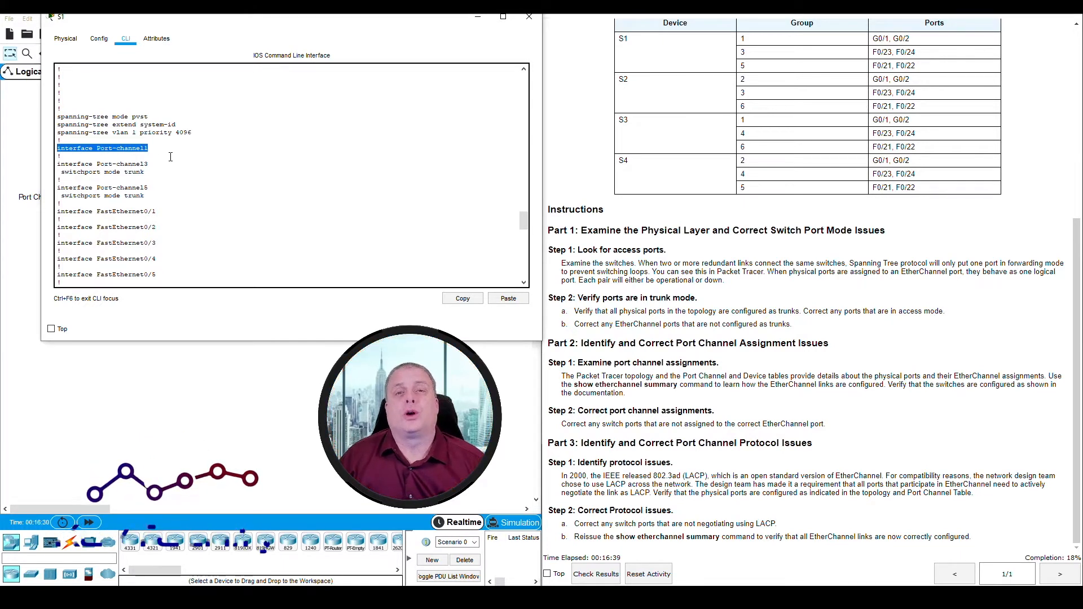
click(148, 164)
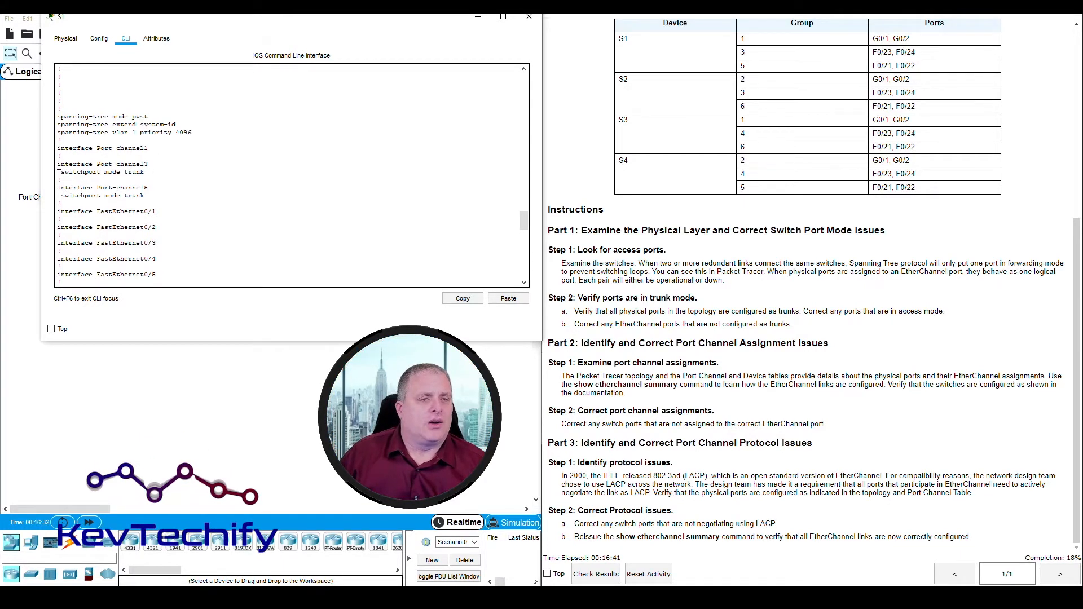
drag(58, 164, 167, 194)
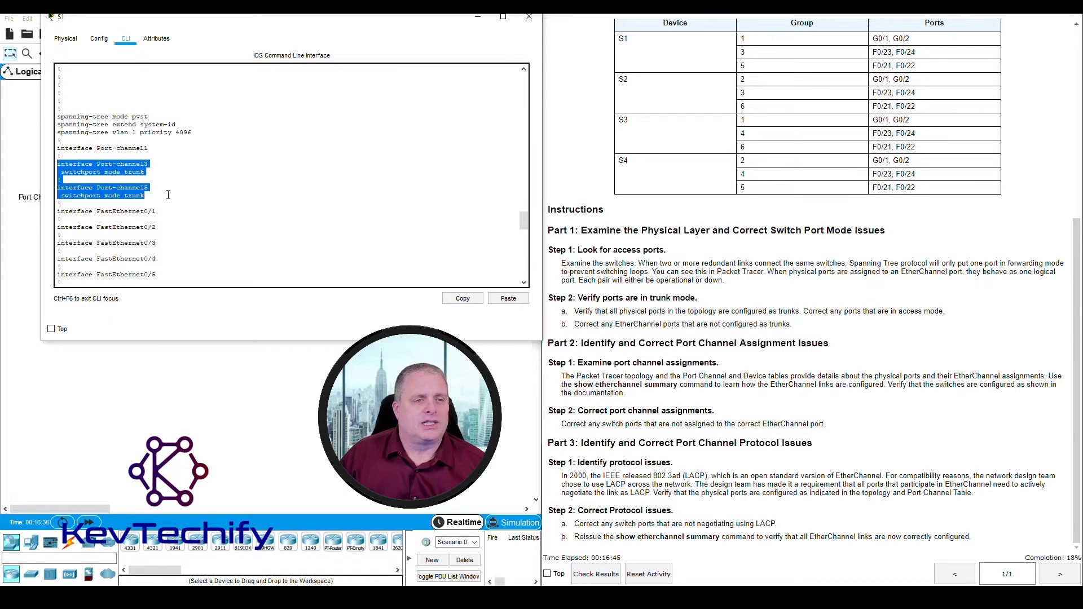
click(139, 148)
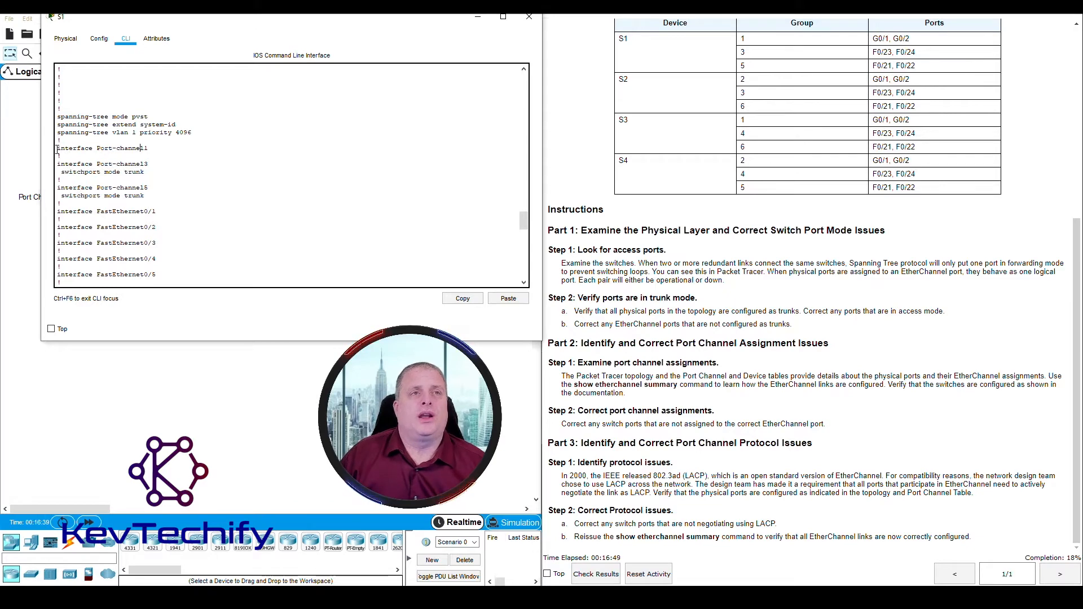
drag(60, 148, 152, 154)
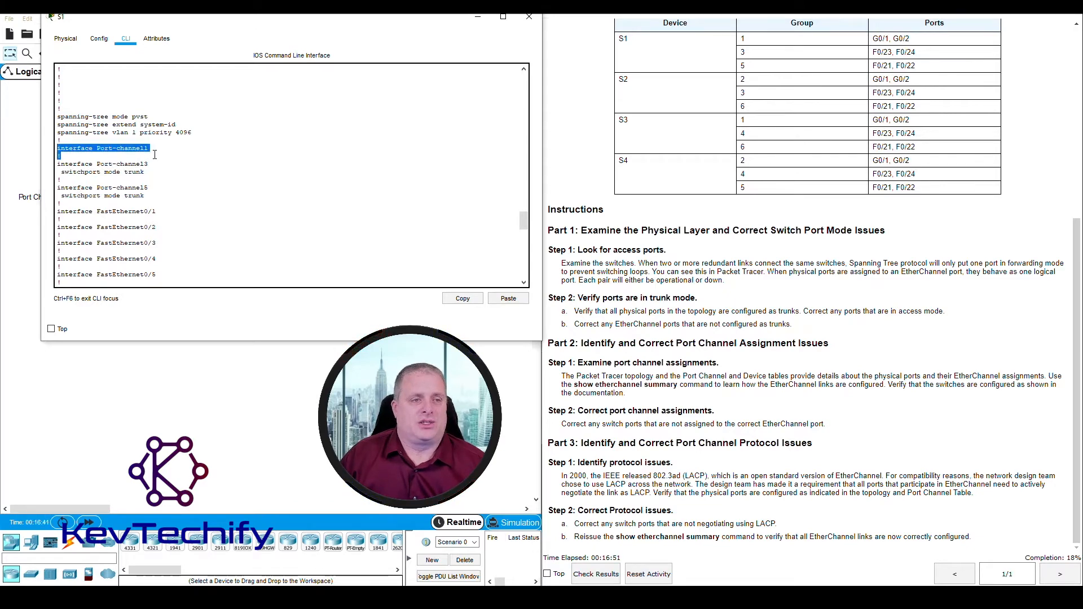
Leave the configuration listing on S1, enter global configuration mode with conf t and open interface port-channel 1 for configuration
click(156, 150)
key(space)
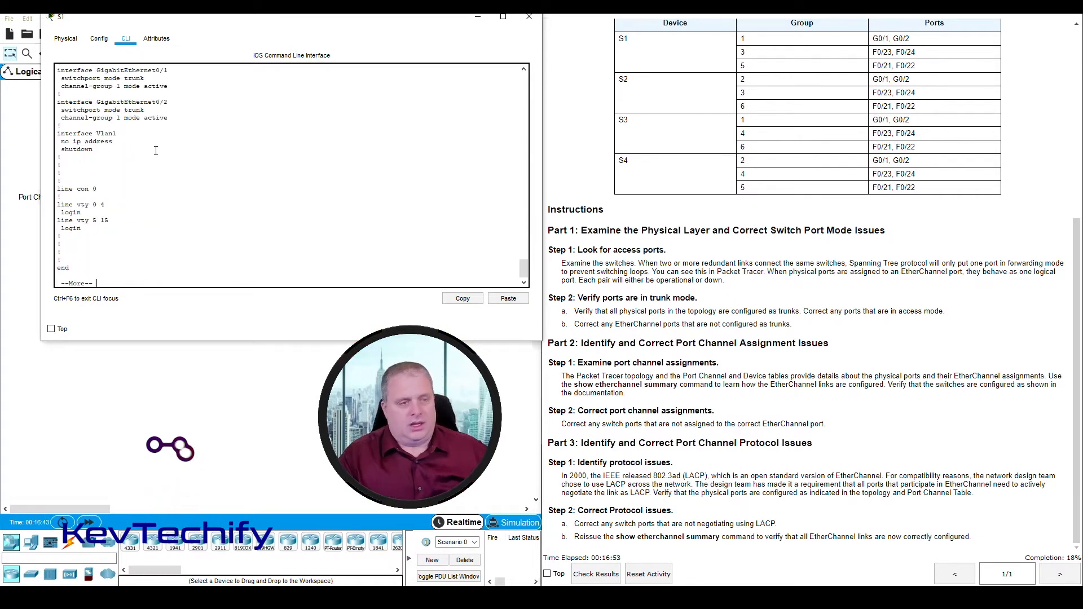
key(space)
key(Return)
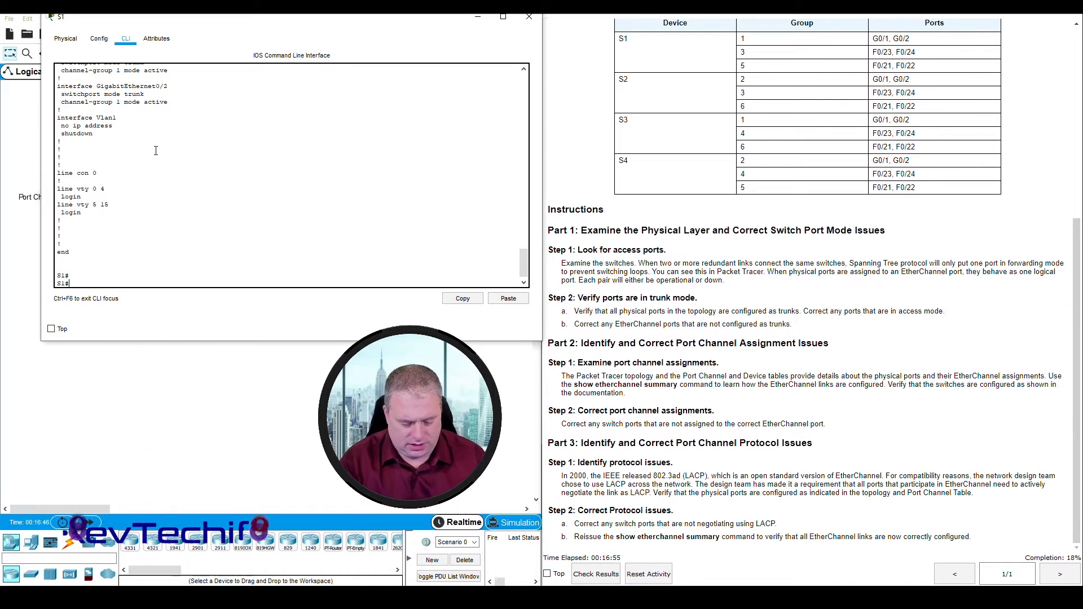
text(conf t)
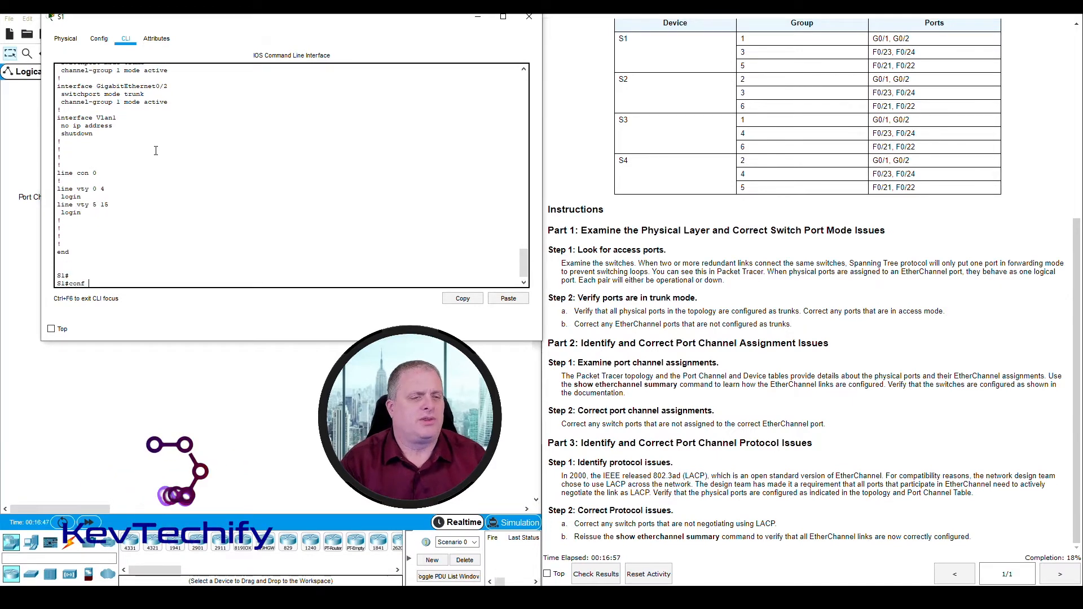
key(Return)
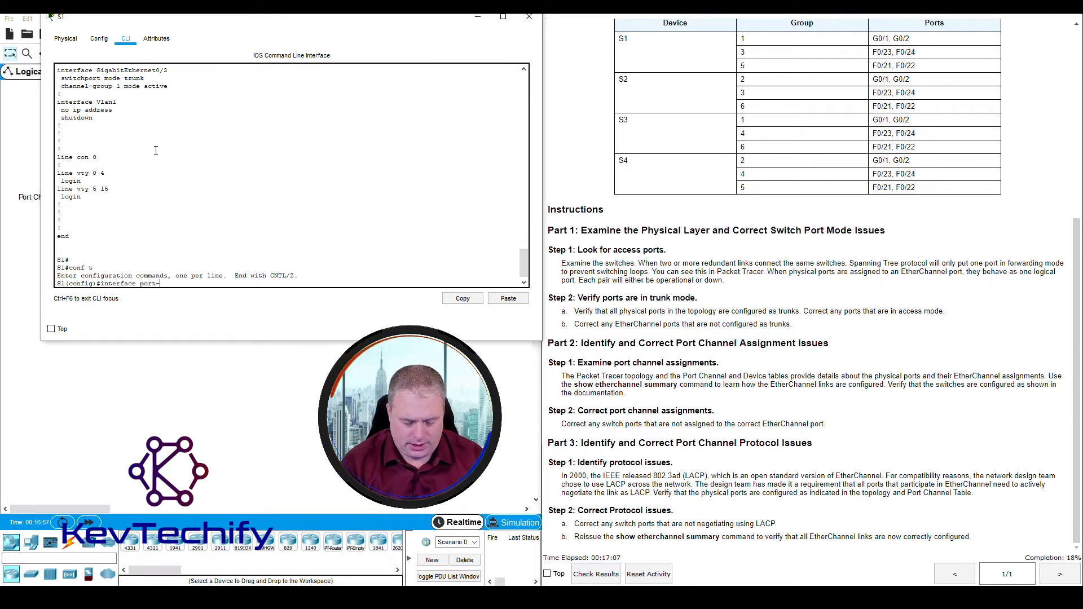
text(channel)
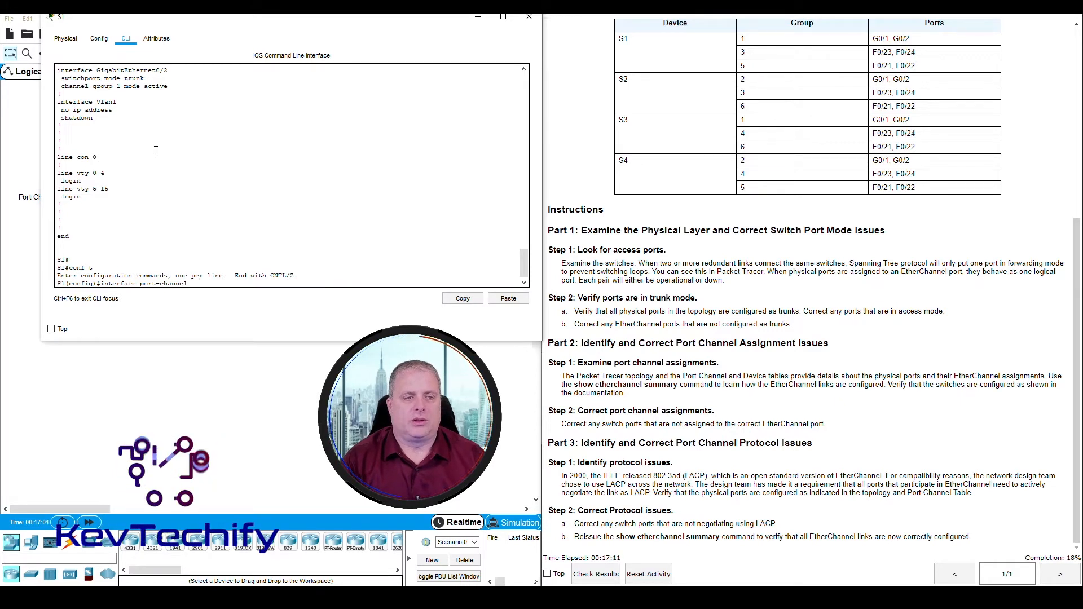
text( 1)
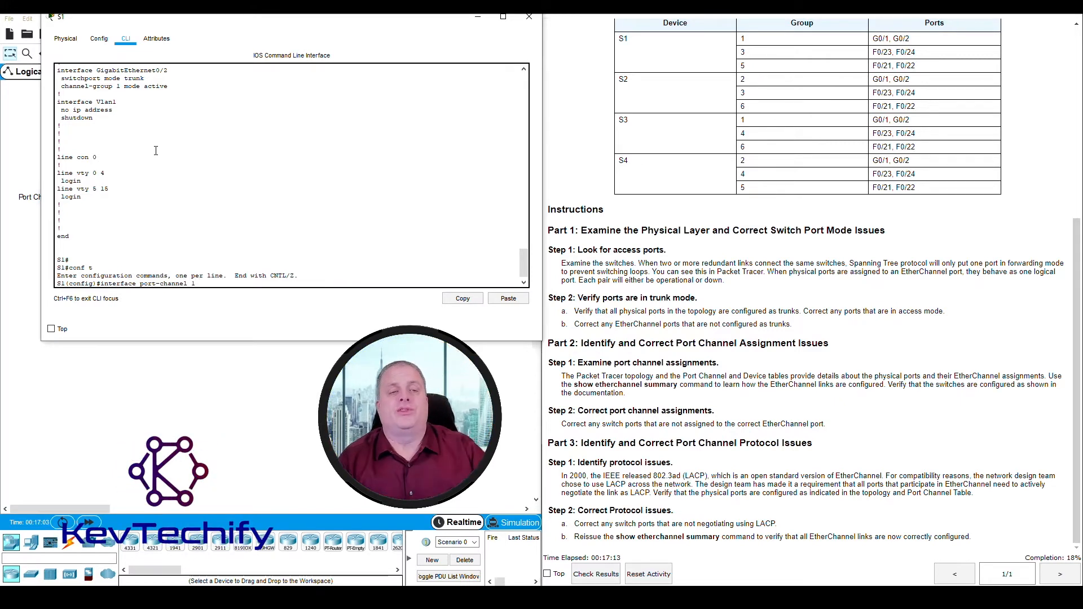
key(Return)
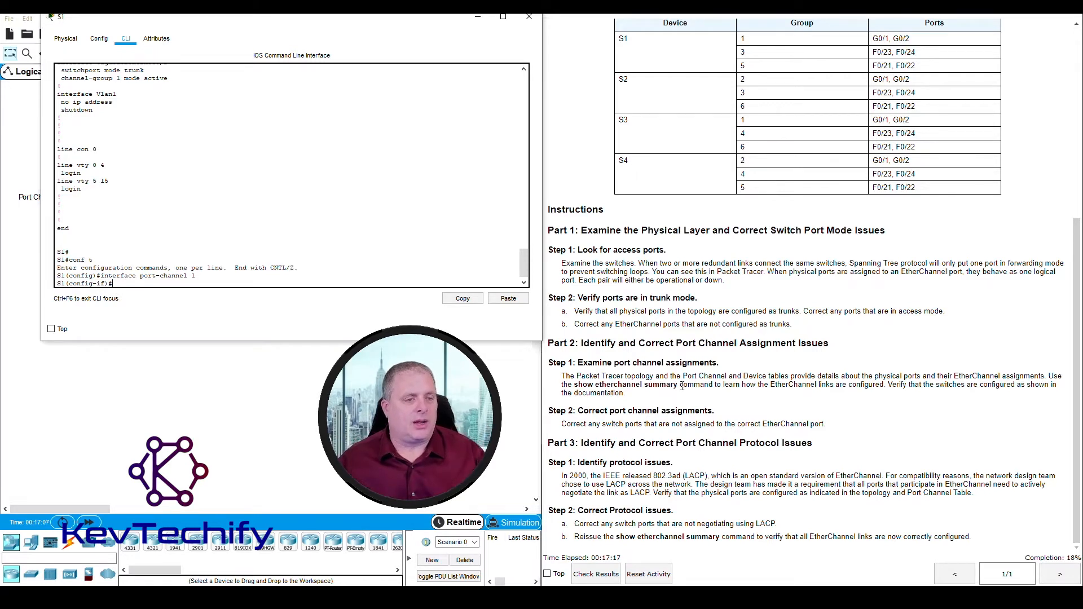
drag(68, 283, 94, 283)
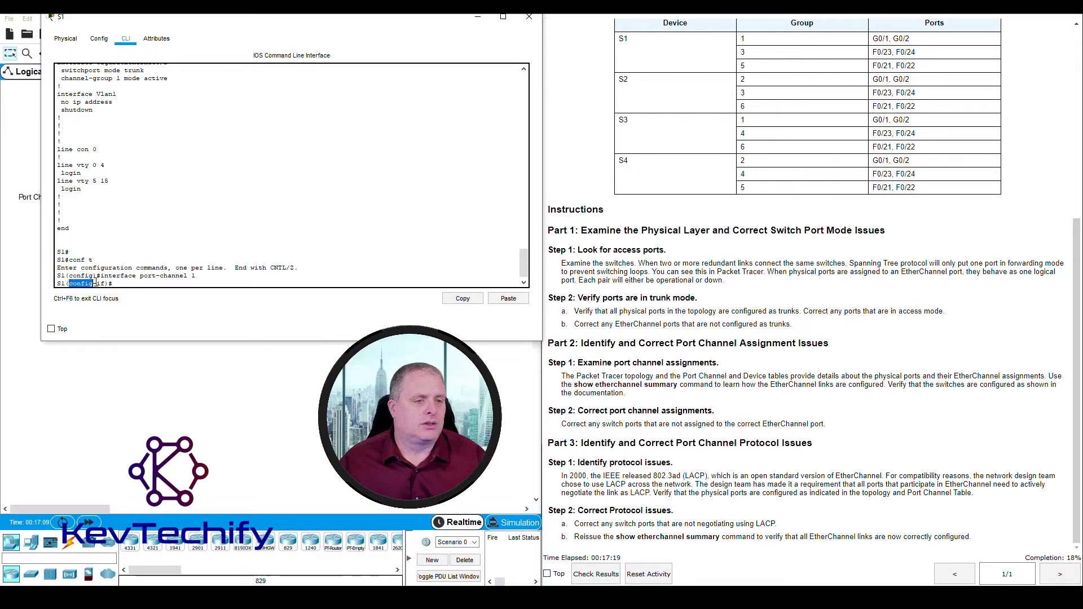
click(123, 284)
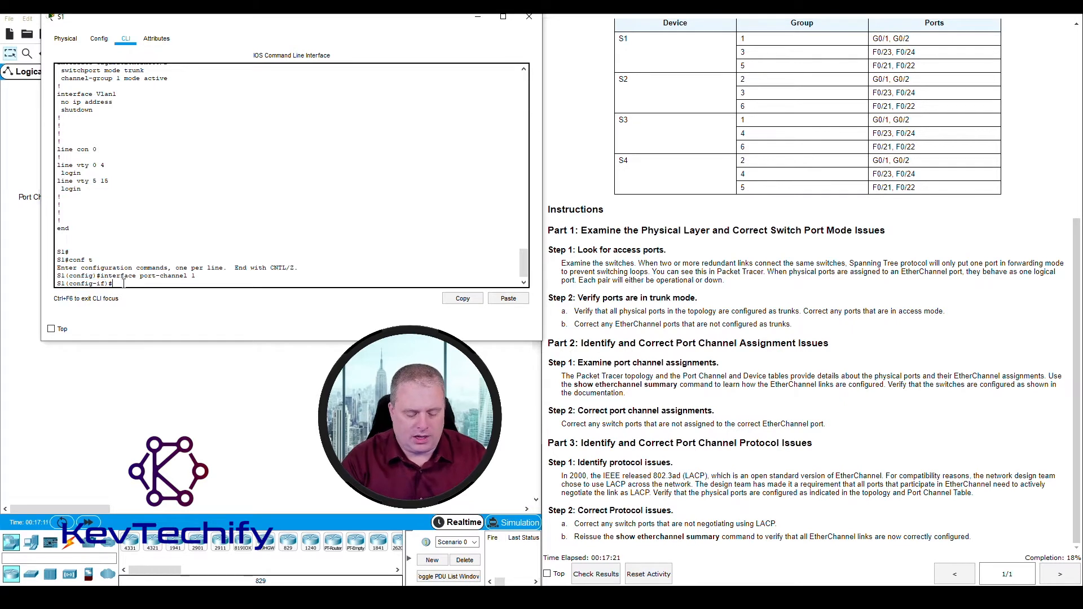
Set port-channel 1 on S1 to trunk with switchport mode trunk and exit back to privileged EXEC mode
text(switchpot)
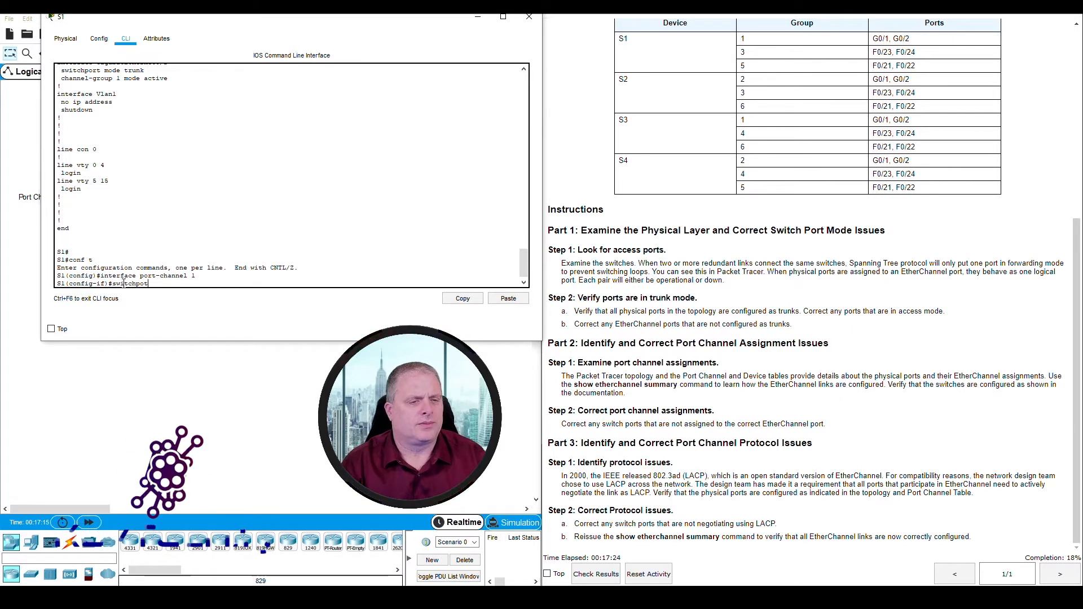
key(BackSpace)
text(r)
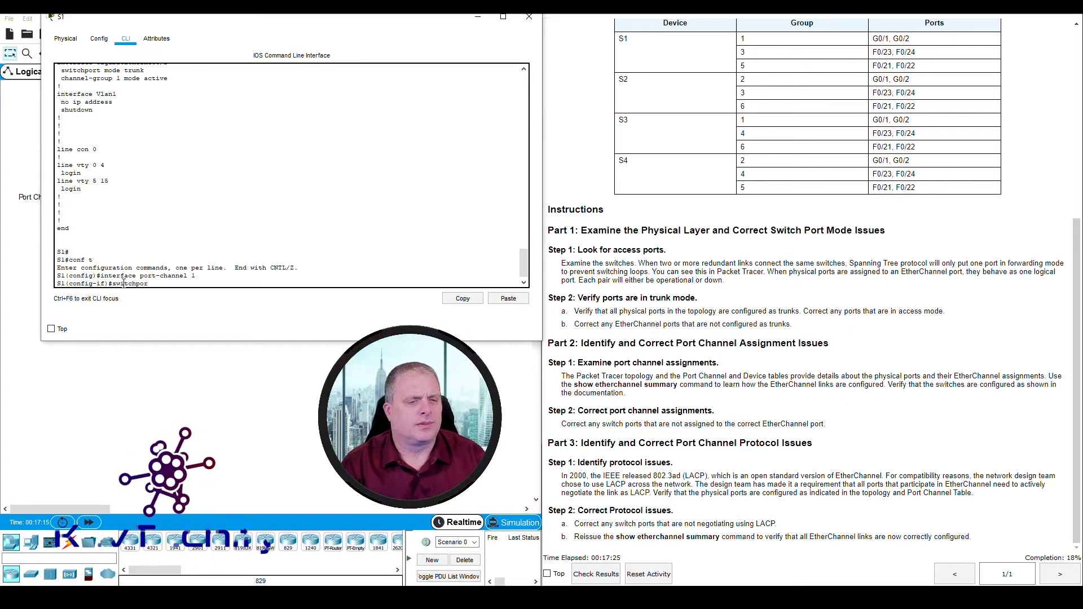
text(t mode trunk)
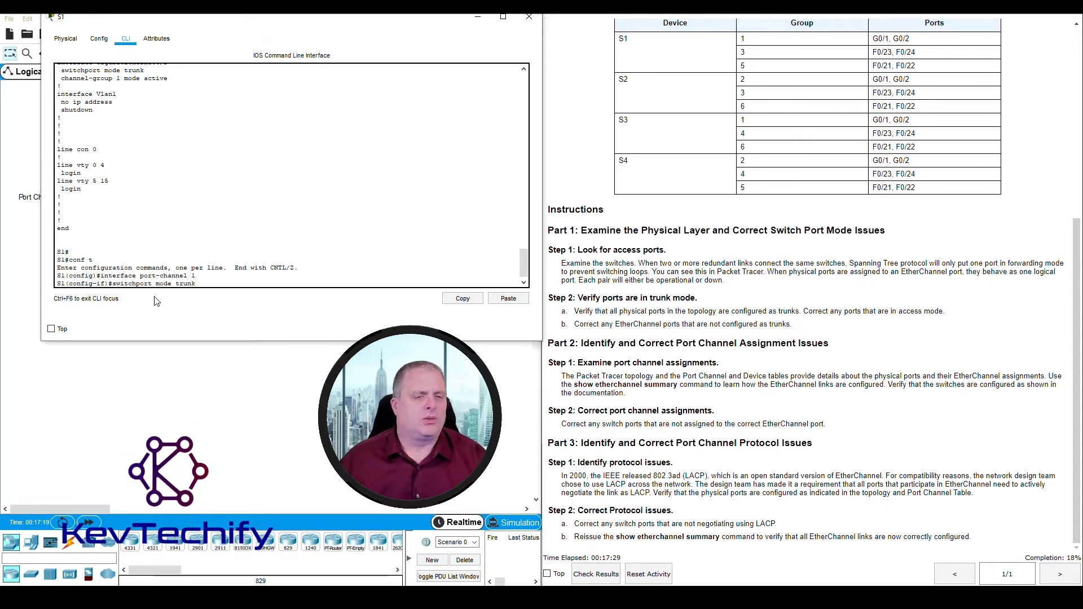
key(Return)
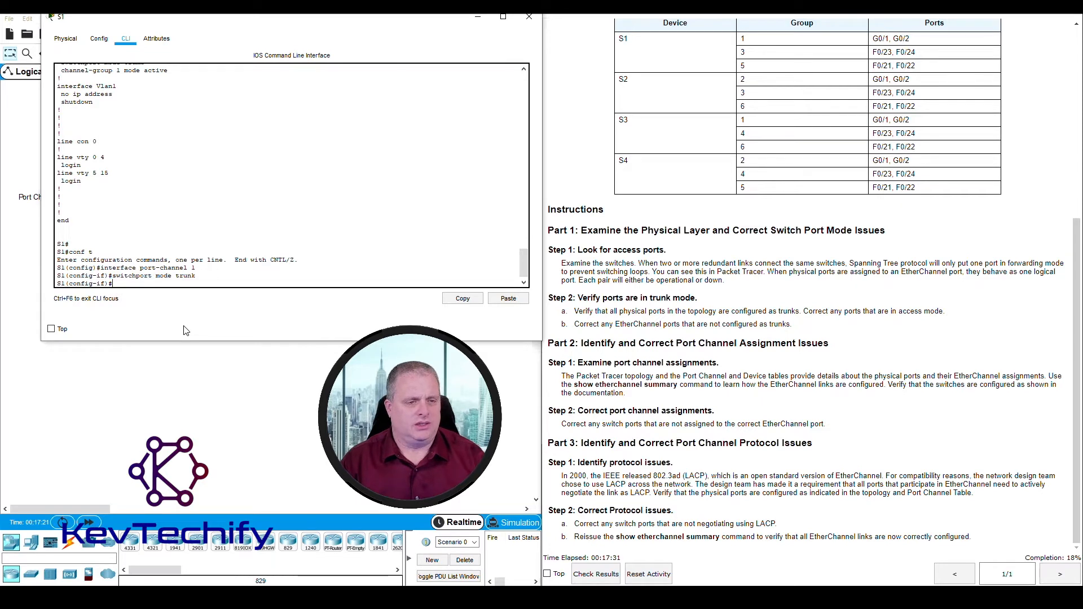
text(exit)
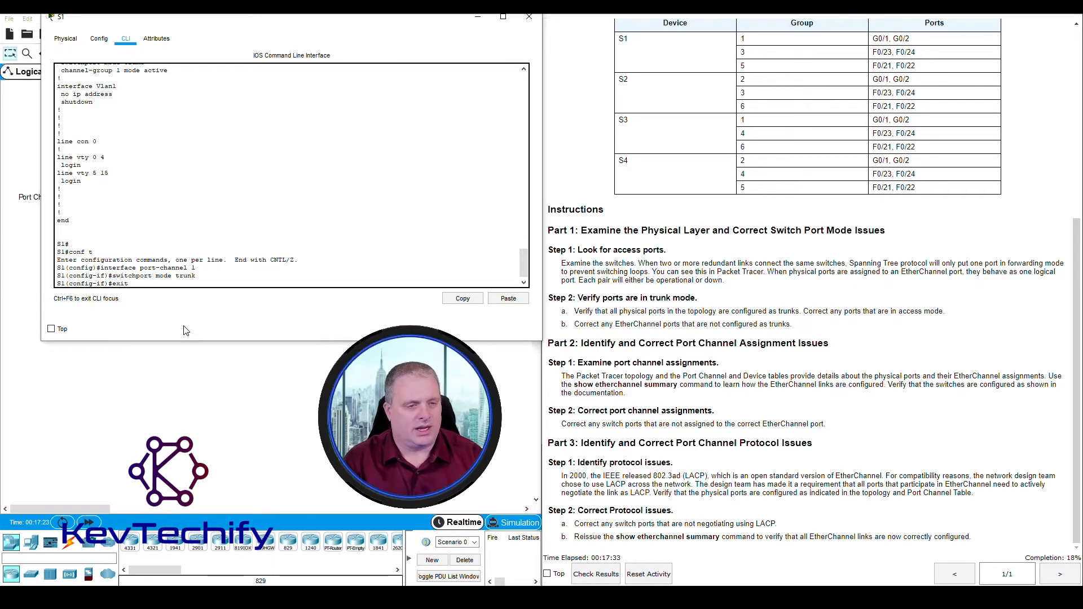
key(Return)
text(exit)
key(Return)
key(Return)
key(Return)
key(Return)
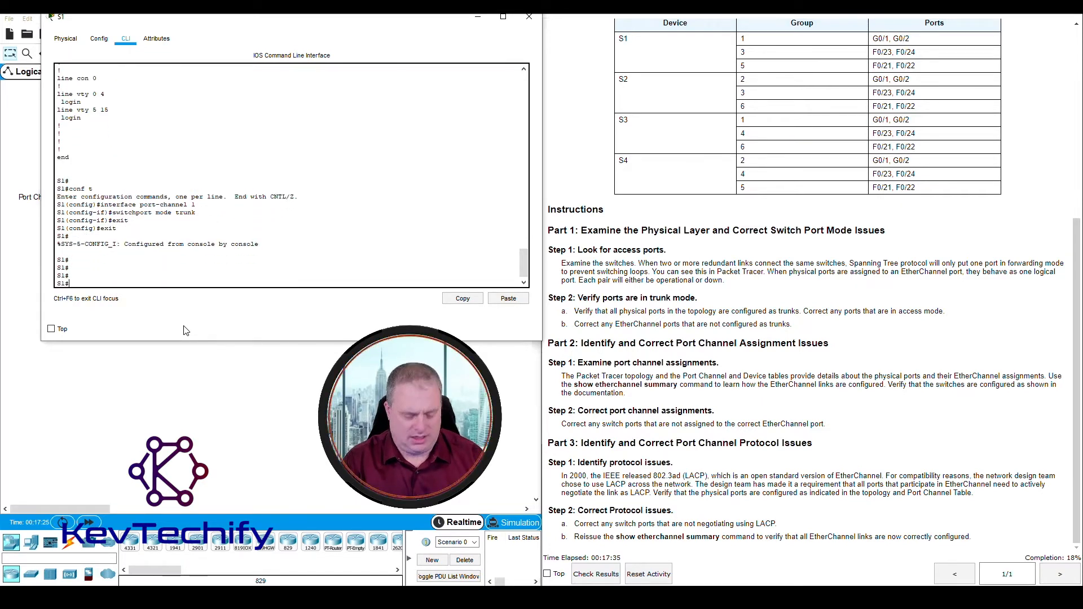
Display S1's running configuration again, verify the trunk mode of Port-channels 1, 3 and 5, and return to the topology
text(sho run)
key(Return)
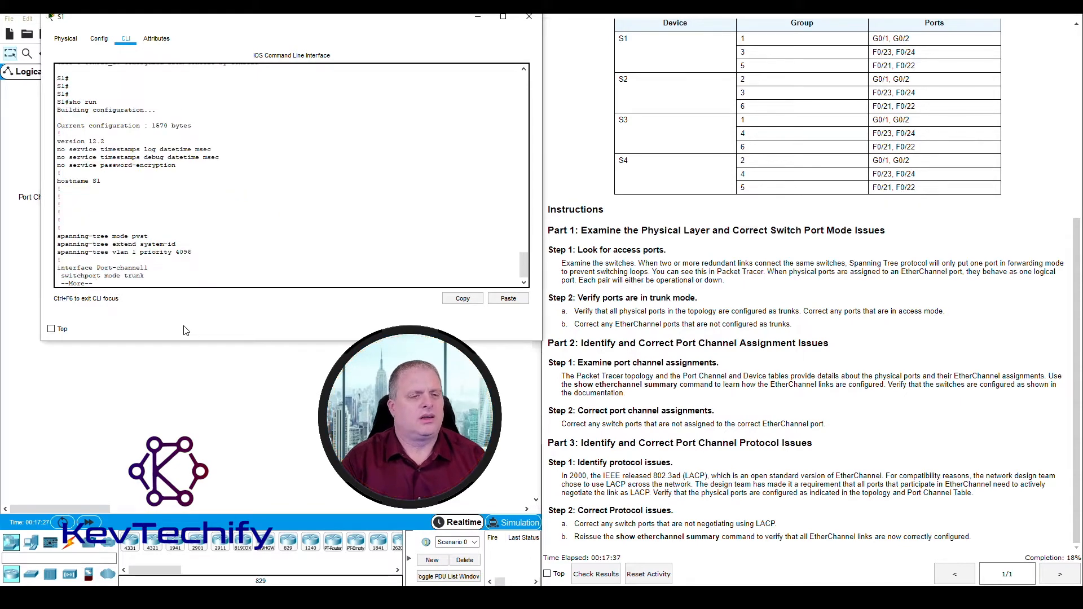
key(space)
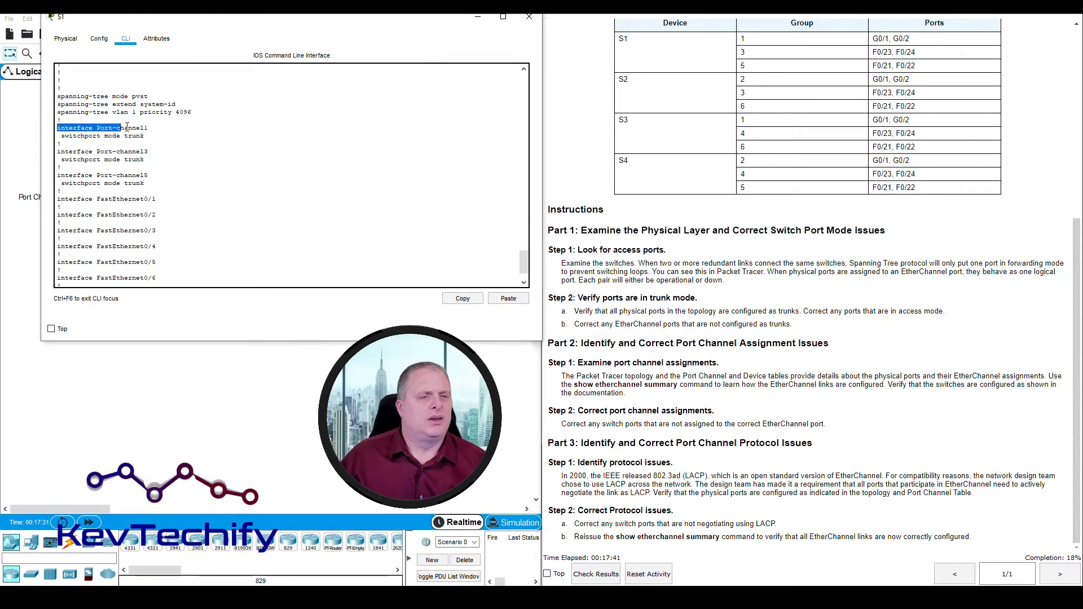
drag(58, 128, 168, 182)
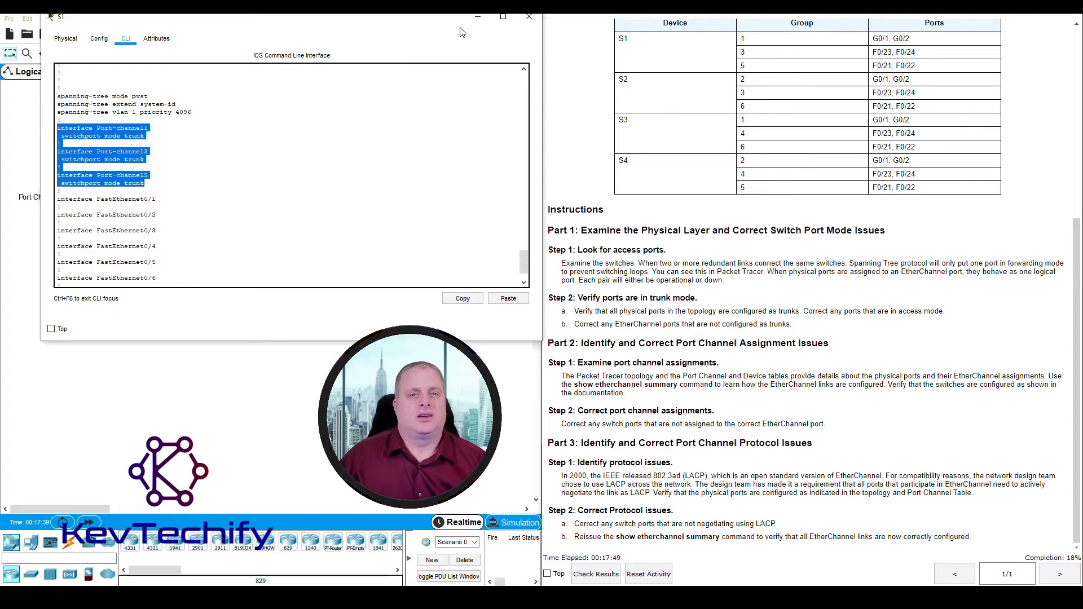
click(479, 19)
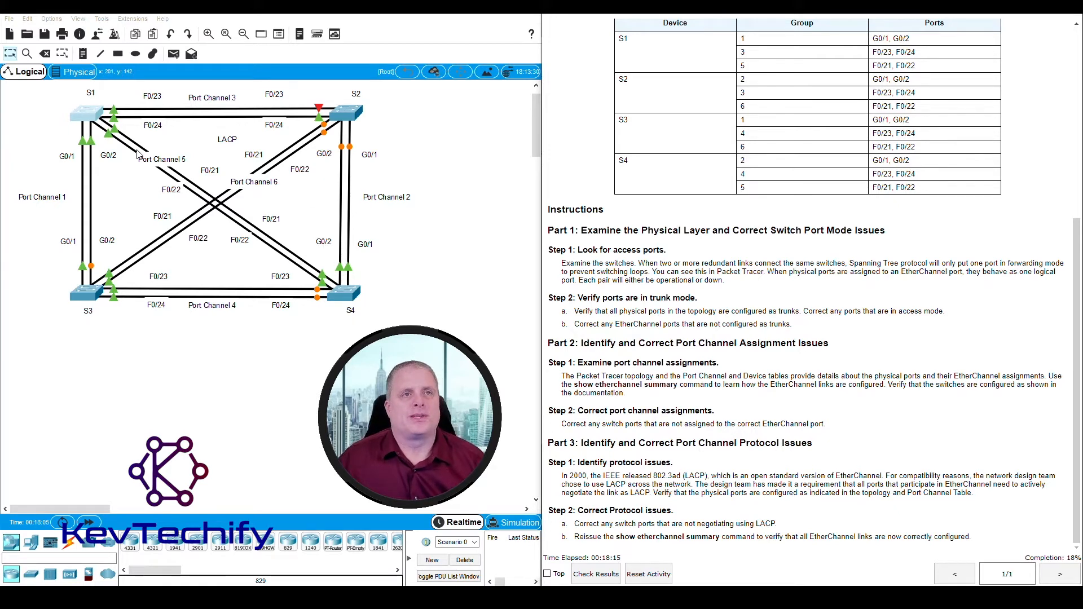
Open the command line of switch S2 and display its full running configuration with sho run
click(354, 118)
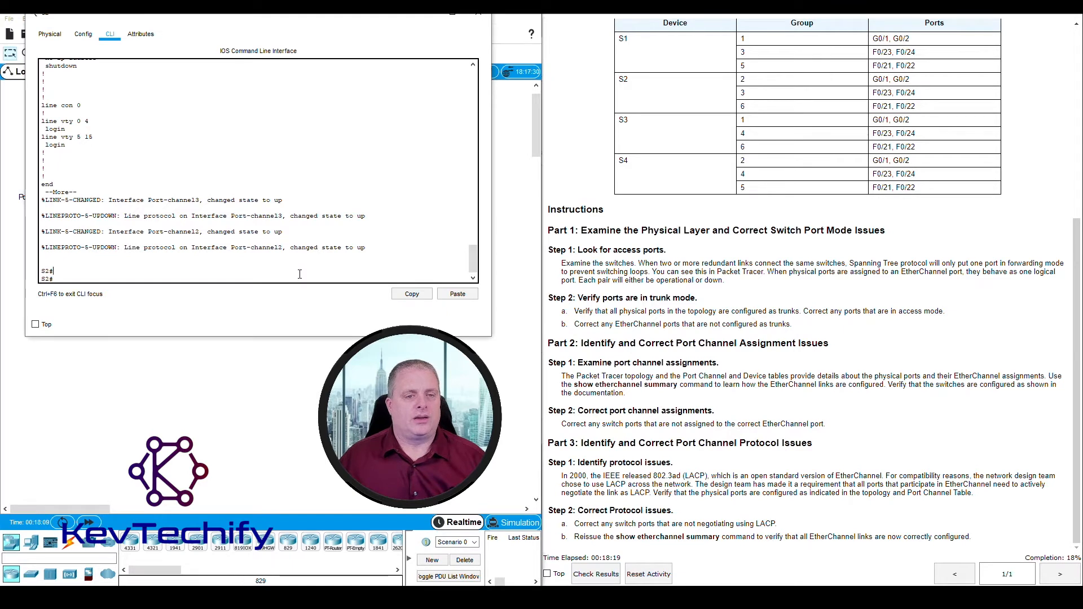
key(Return)
key(Return)
key(Return)
key(Return)
key(Return)
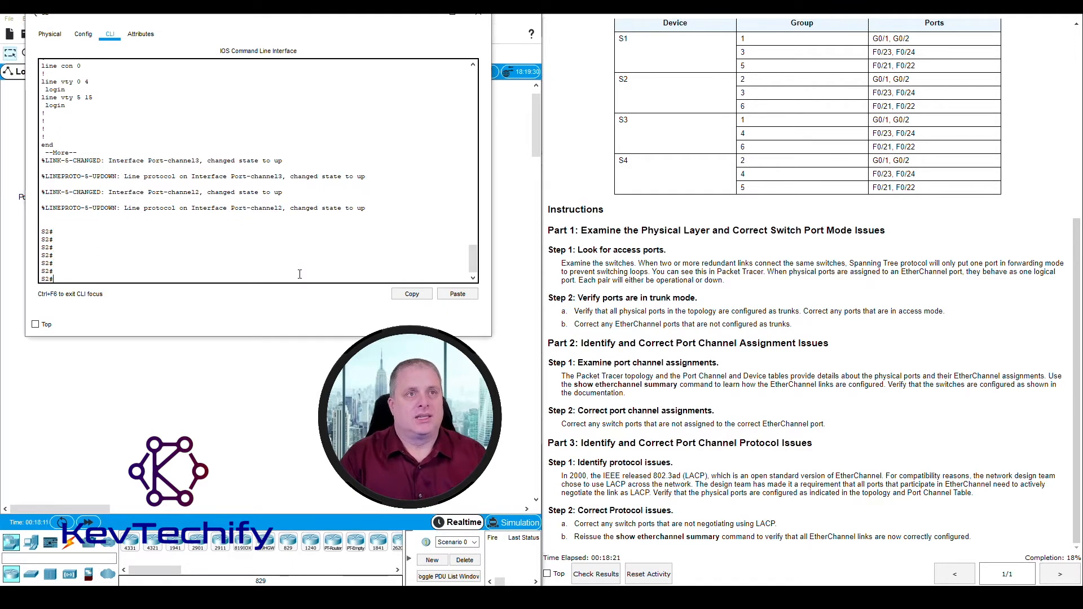
text(sho run)
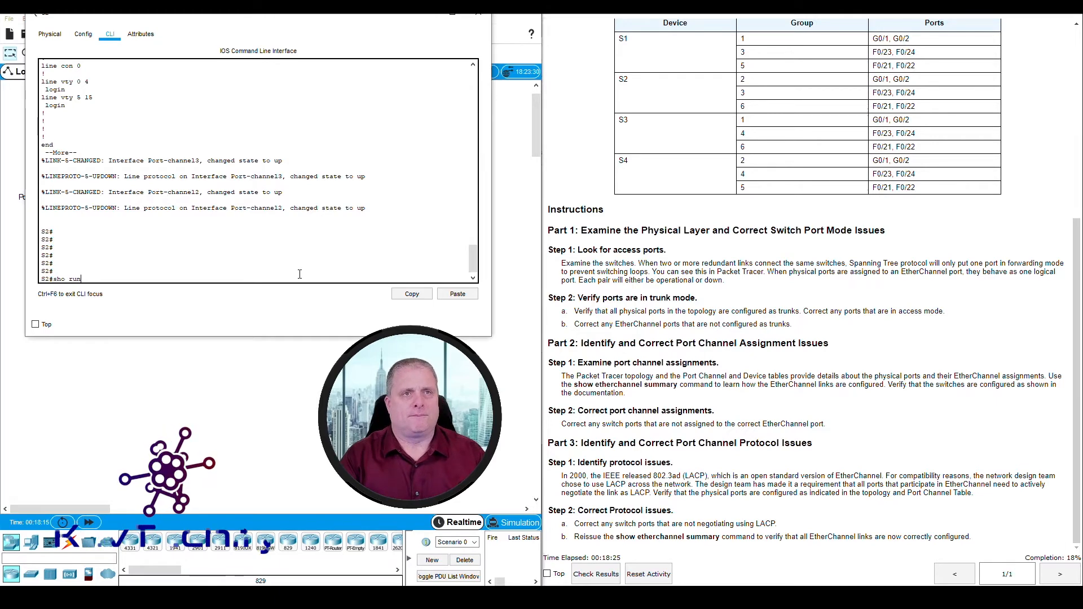
key(Return)
key(space)
key(space)
key(space)
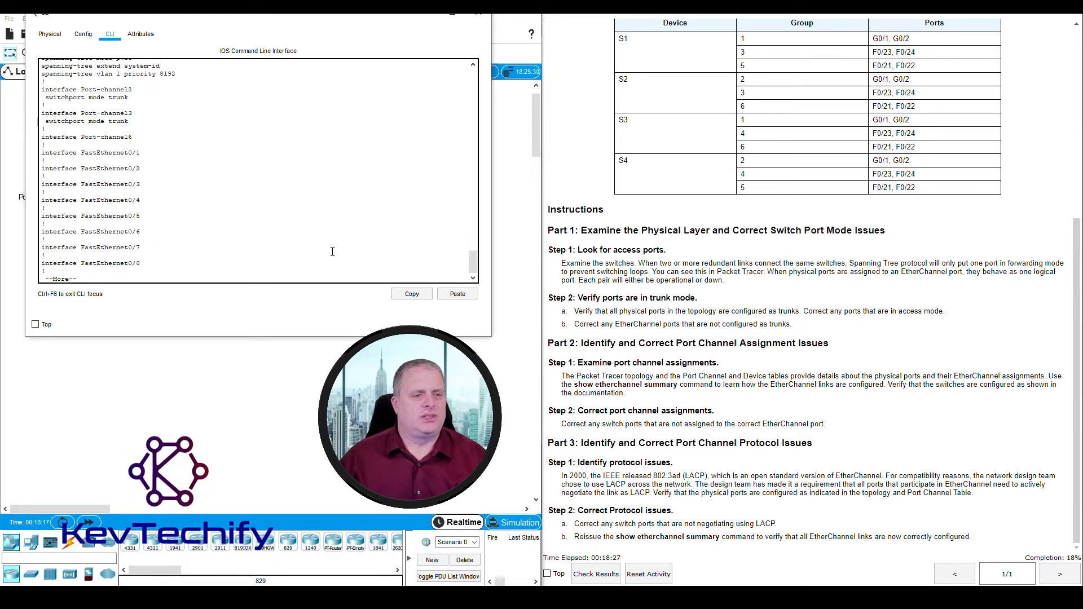
key(space)
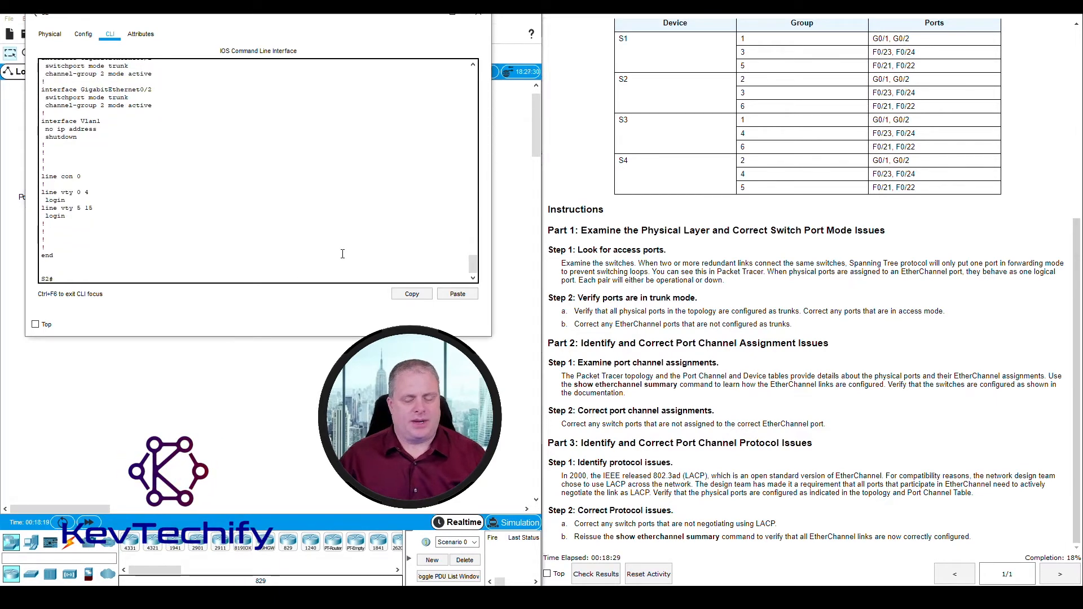
Check S2's Port-channel 2, 3 and 6 entries for trunk mode against the S2 groups in the device table
scroll(198, 214, up, 20)
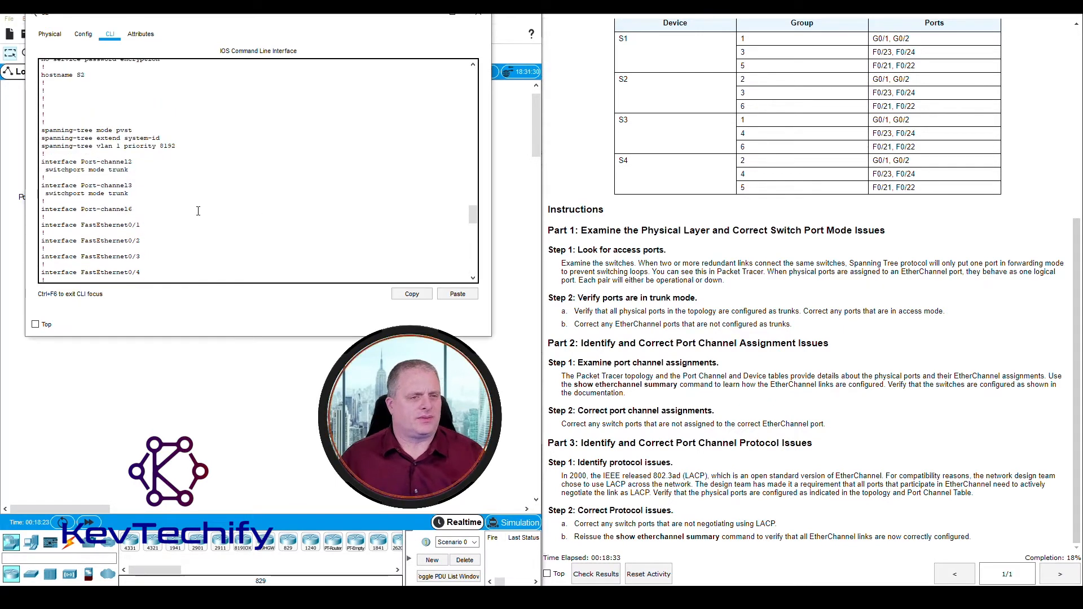
scroll(198, 211, down, 1)
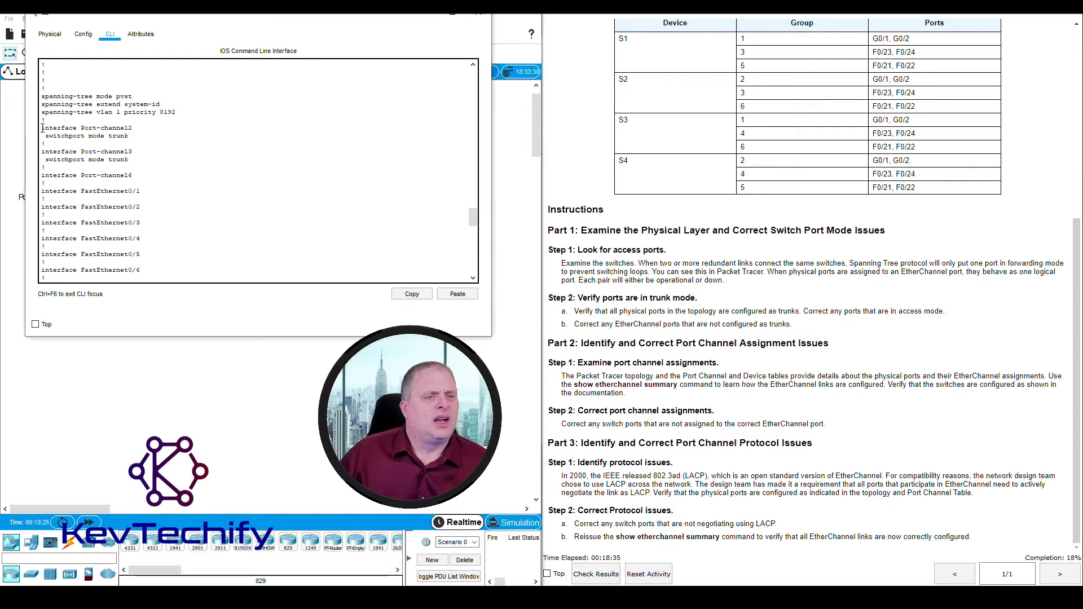
drag(43, 128, 155, 160)
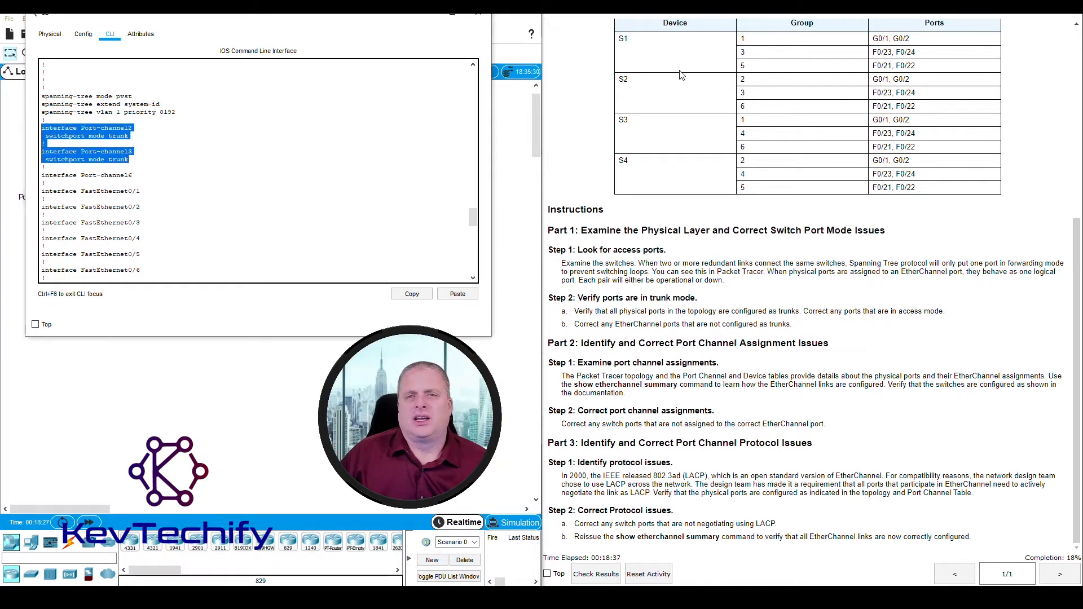
click(709, 86)
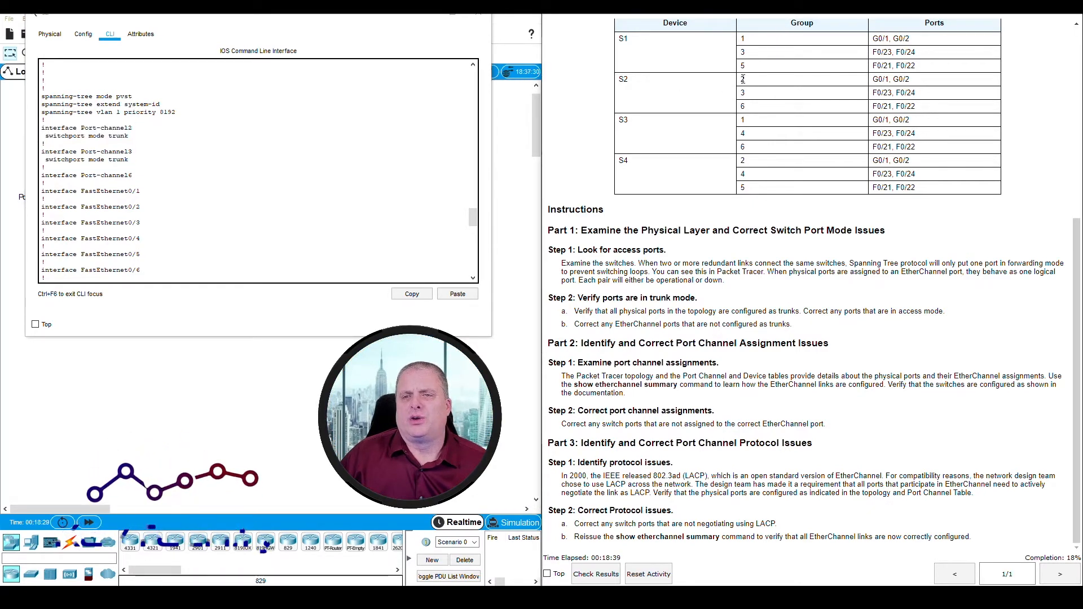
drag(743, 80, 758, 109)
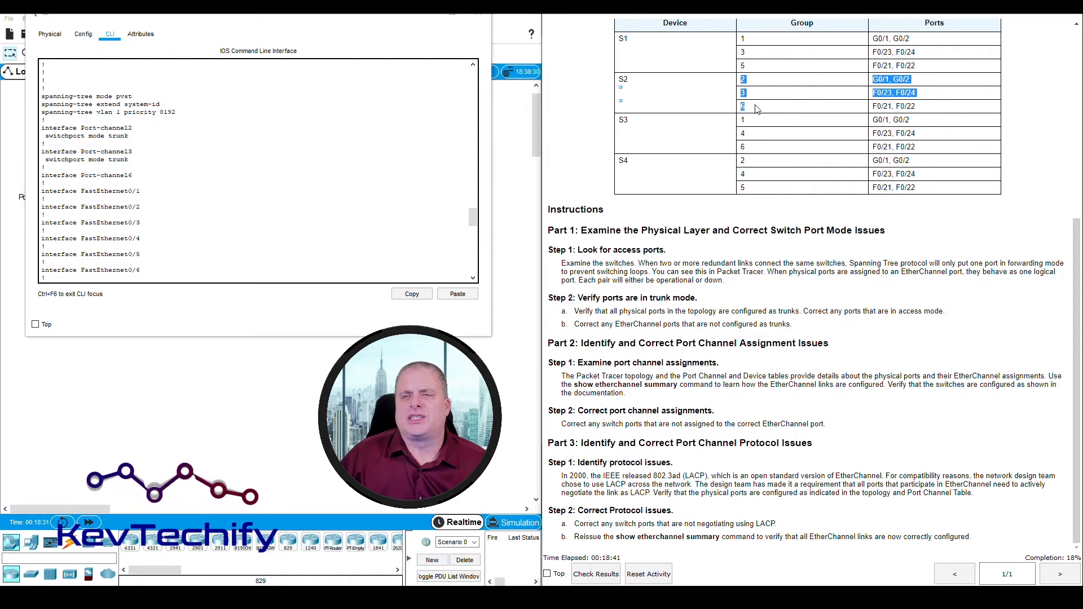
click(104, 135)
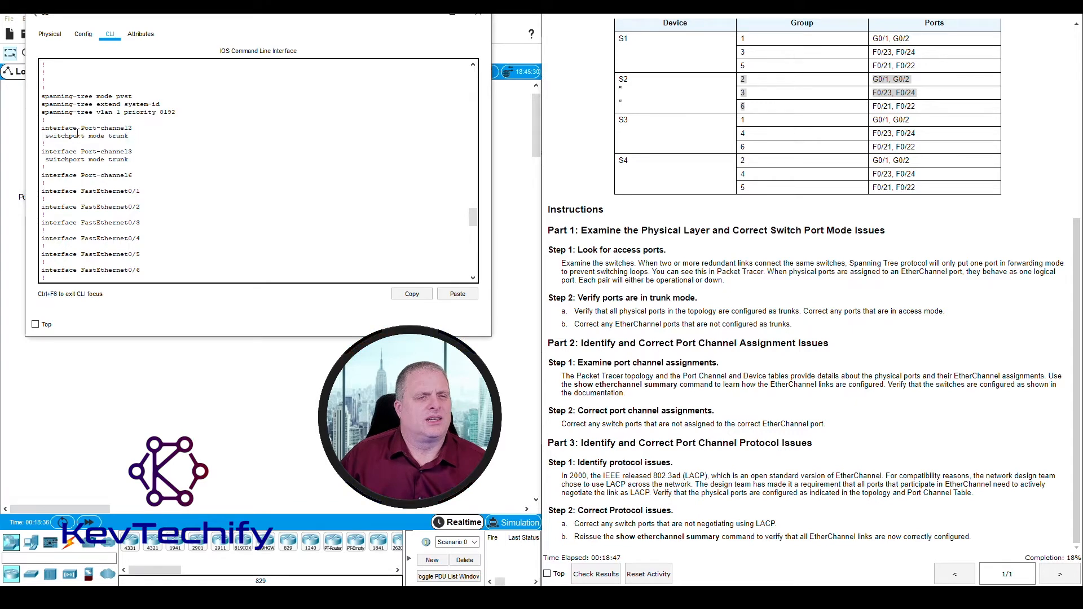
drag(85, 132, 143, 134)
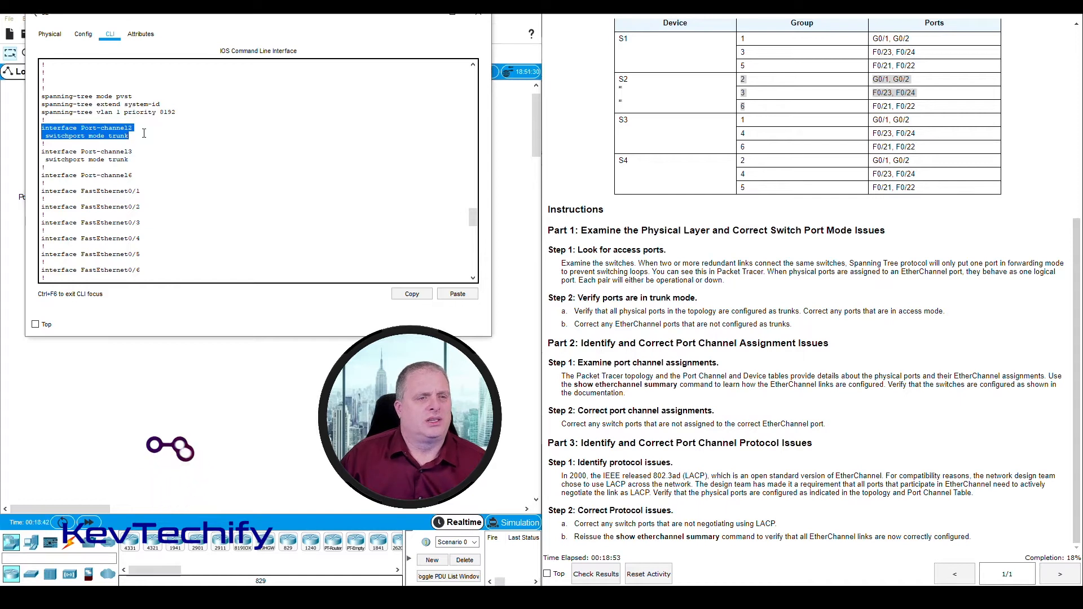
drag(146, 138, 156, 178)
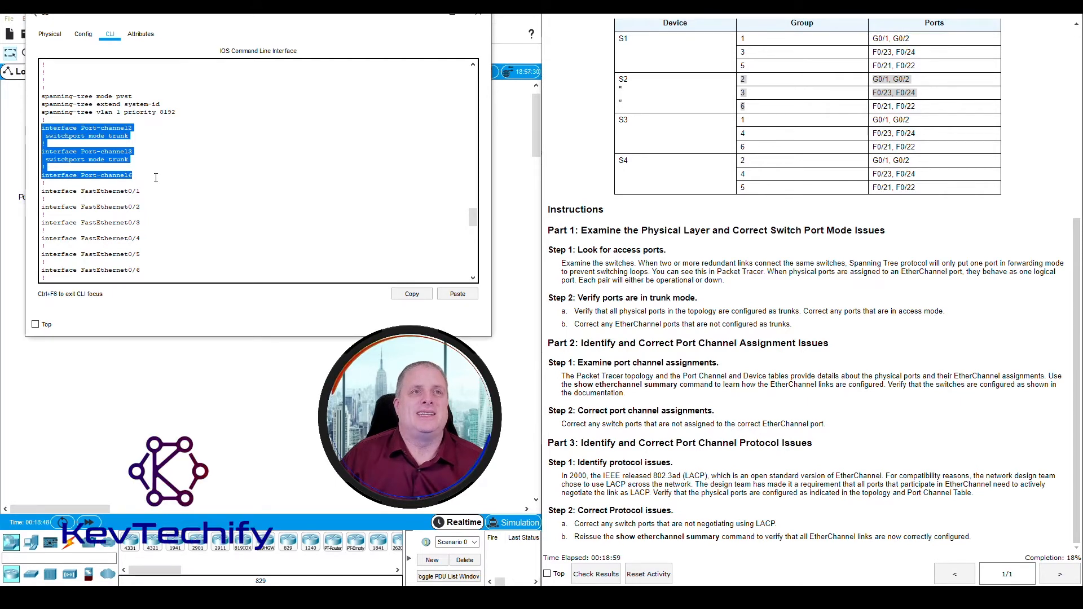
click(158, 175)
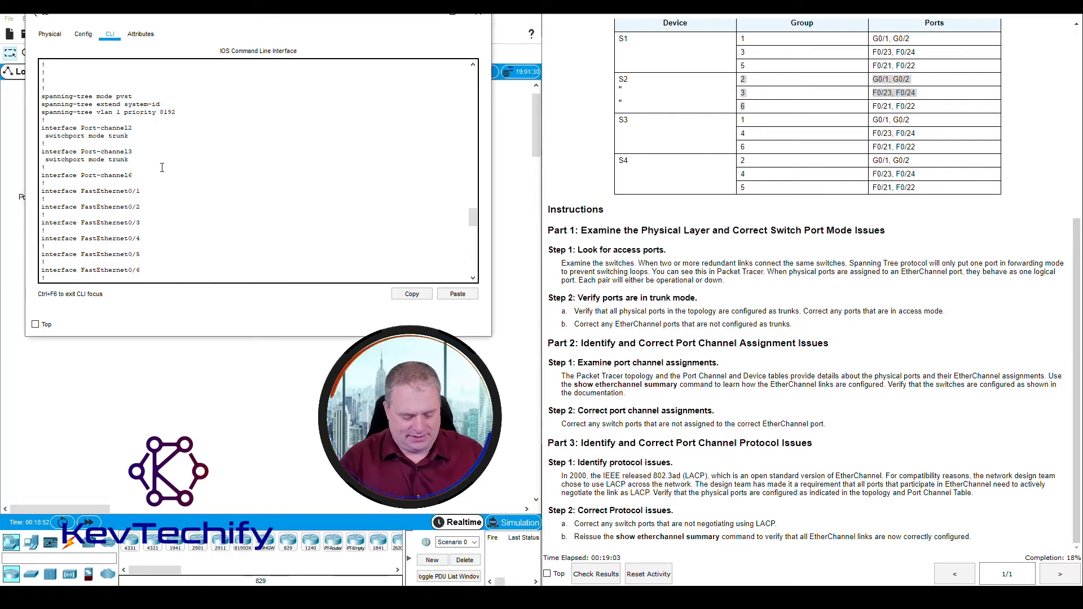
Leave the configuration listing on S2 and enter global configuration mode with conf t
key(Return)
key(Return)
key(Return)
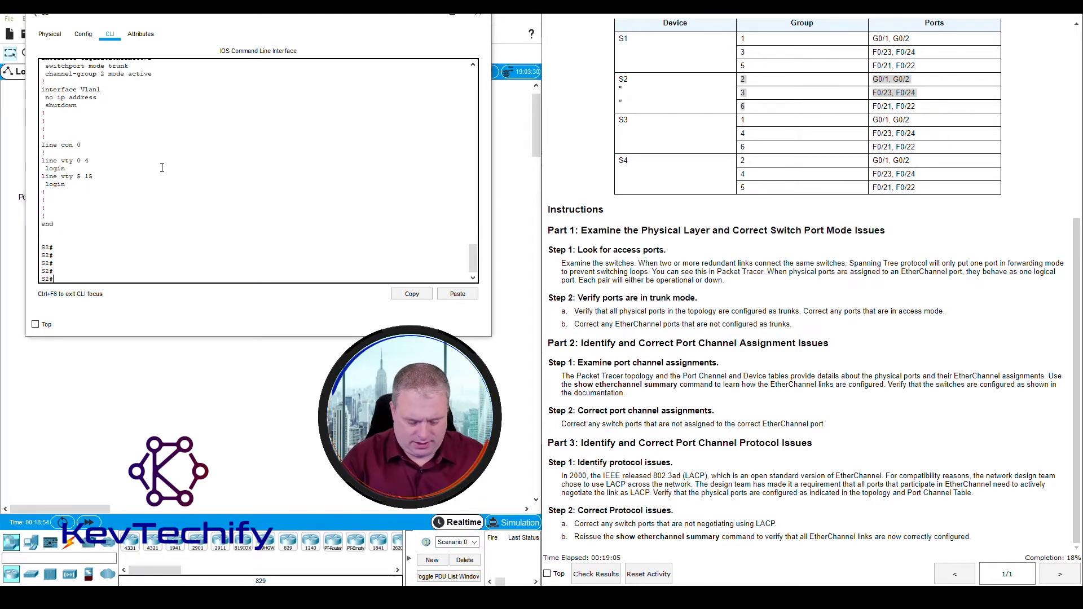
text(conf t)
key(Return)
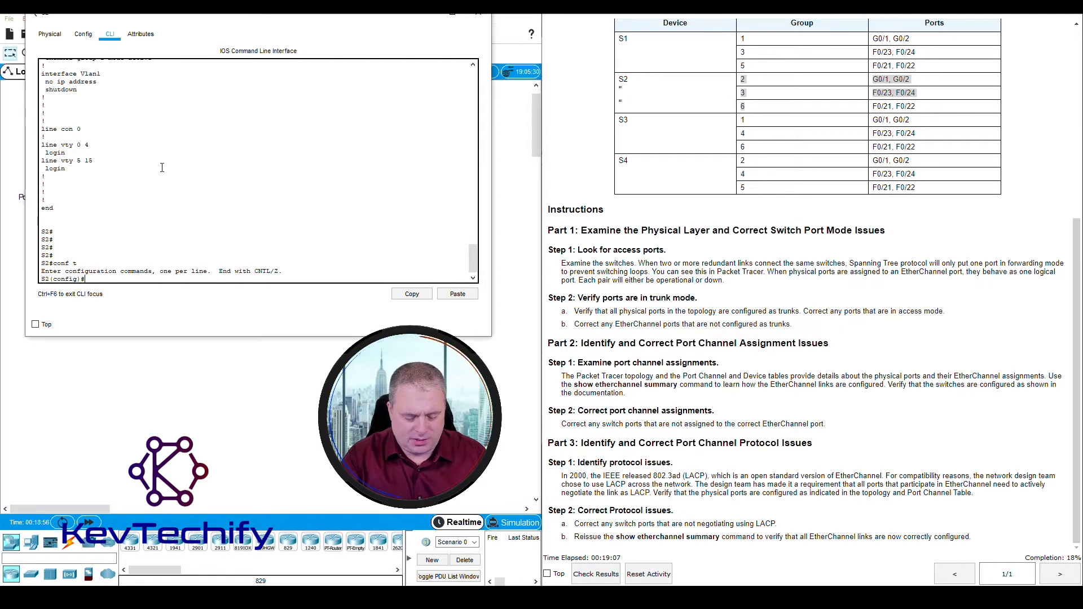
Recheck which S2 port channel lacks trunk mode and open it for configuration with int port-channel 6
text(int )
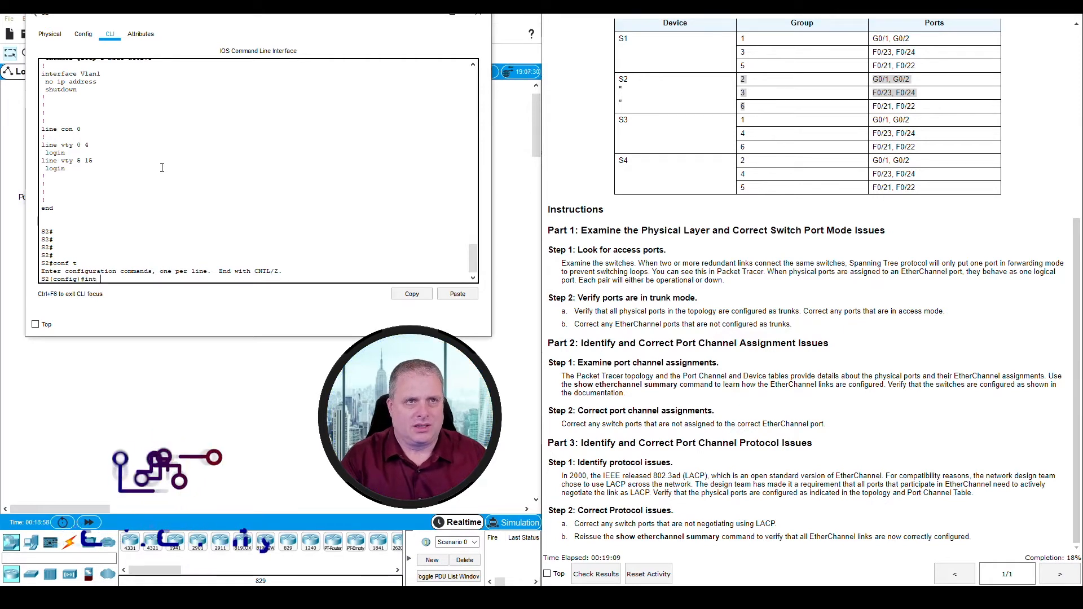
text(po)
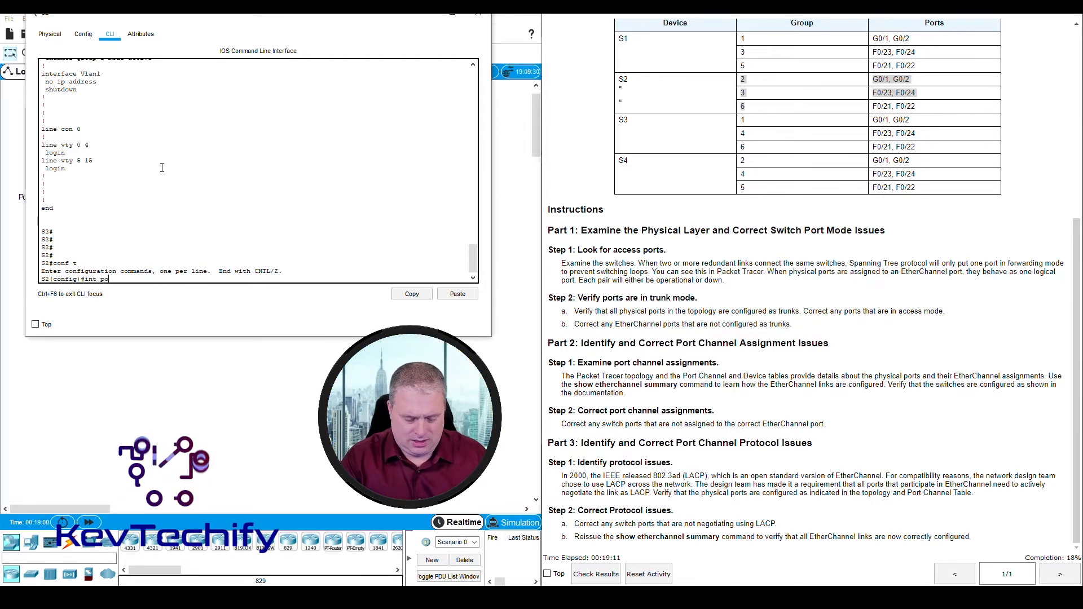
text(rt-channel)
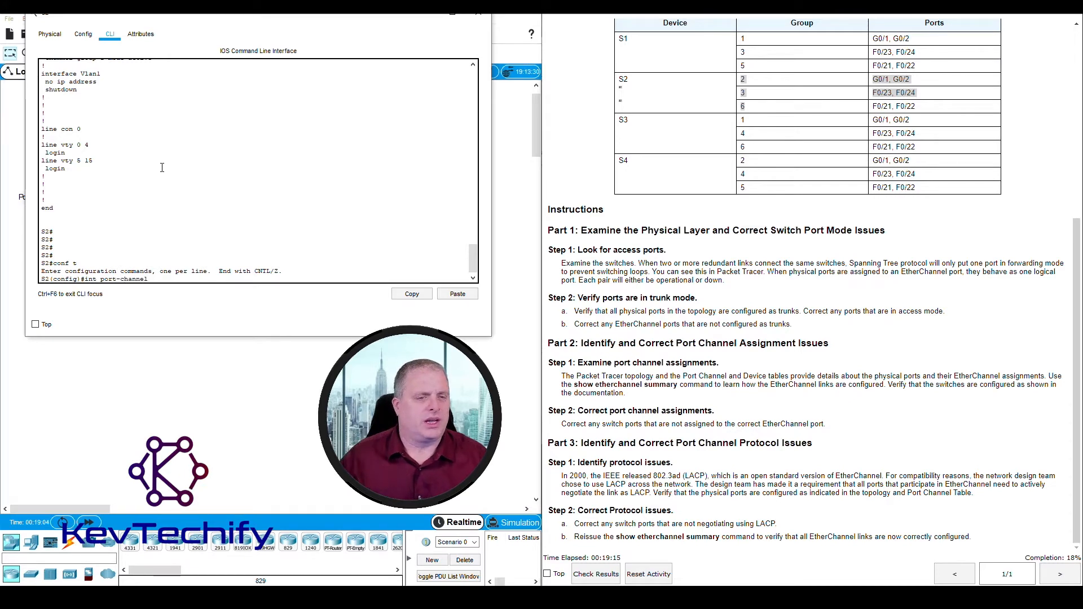
scroll(162, 167, up, 15)
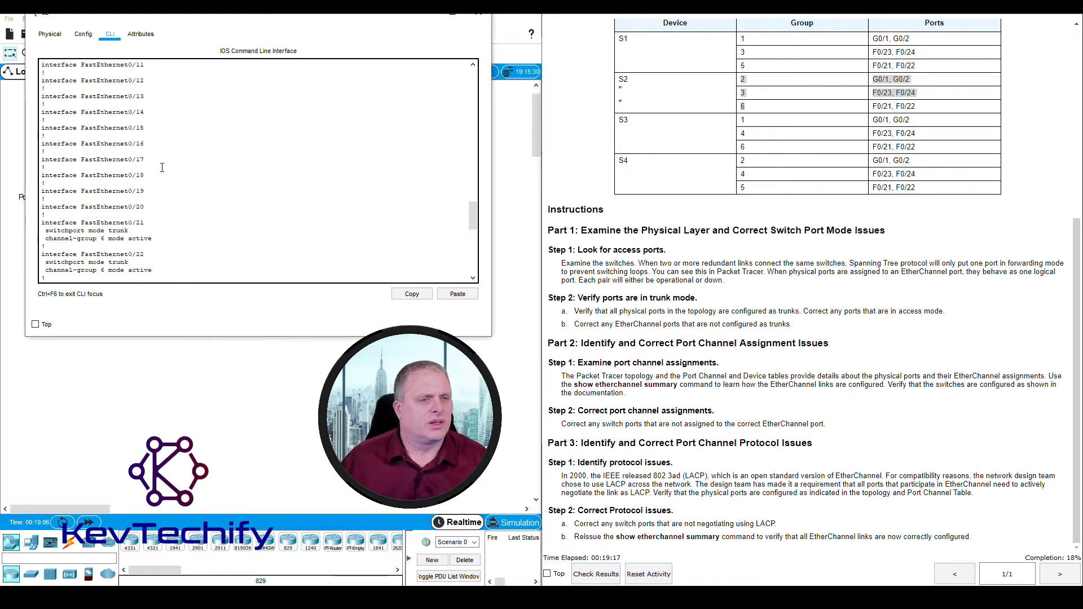
scroll(162, 167, up, 3)
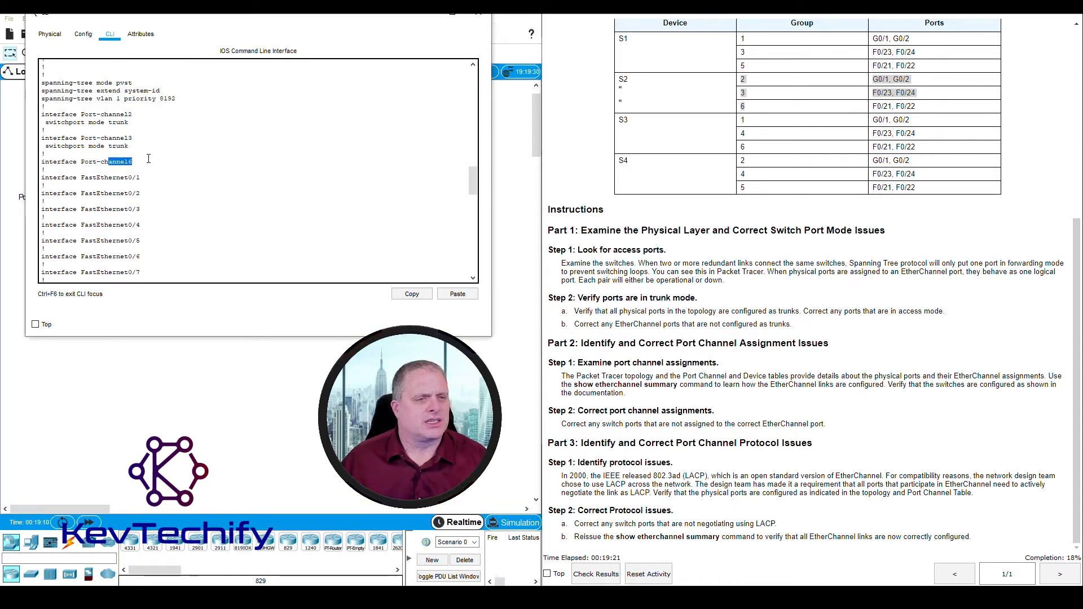
scroll(148, 159, down, 18)
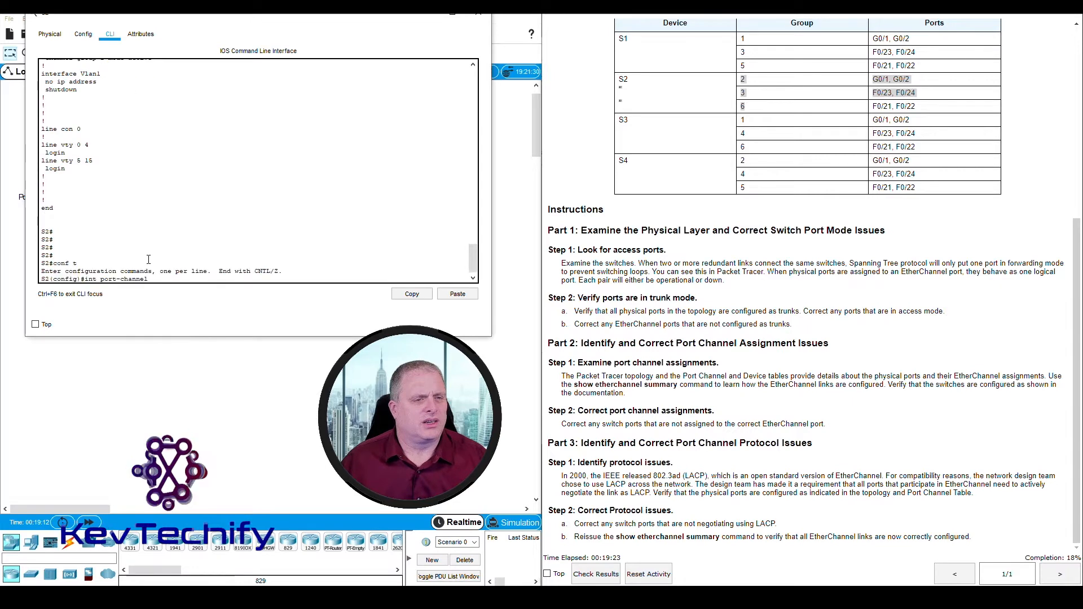
scroll(148, 260, down, 1)
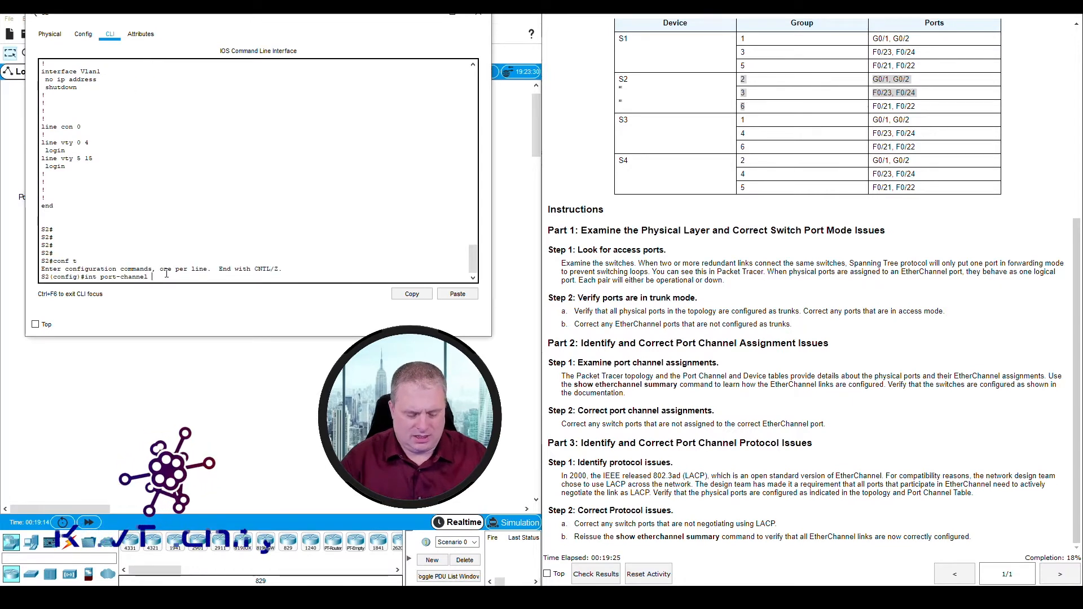
text(6)
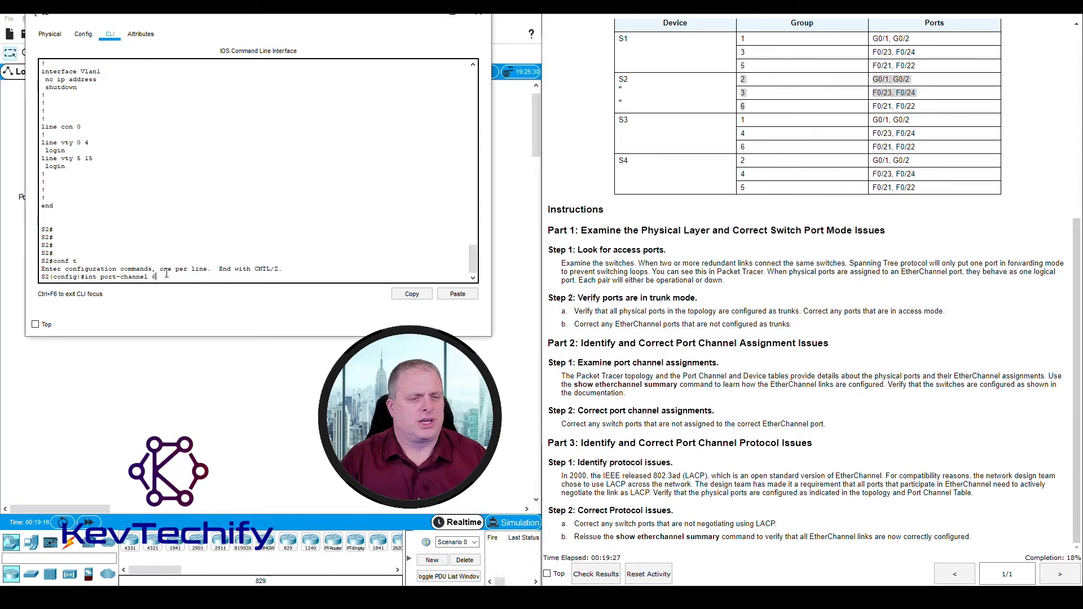
key(Return)
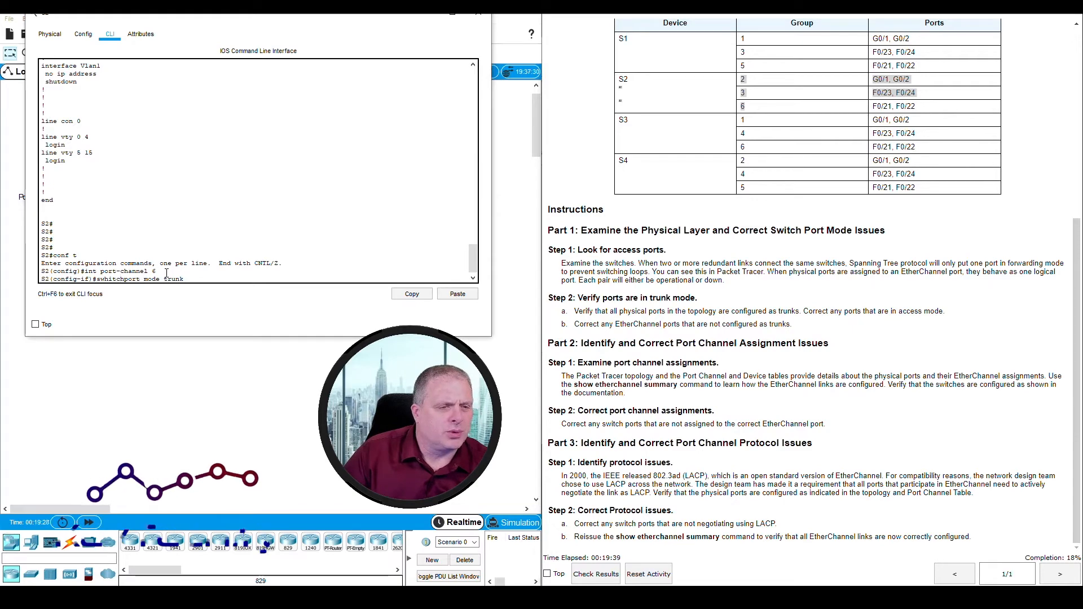
Correct the misspelled switchport mode trunk command for port-channel 6 on S2, set the trunk mode and return to the topology
key(Left)
key(Left)
key(Left)
key(Left)
key(Left)
key(Left)
key(Left)
key(Left)
key(Left)
key(BackSpace)
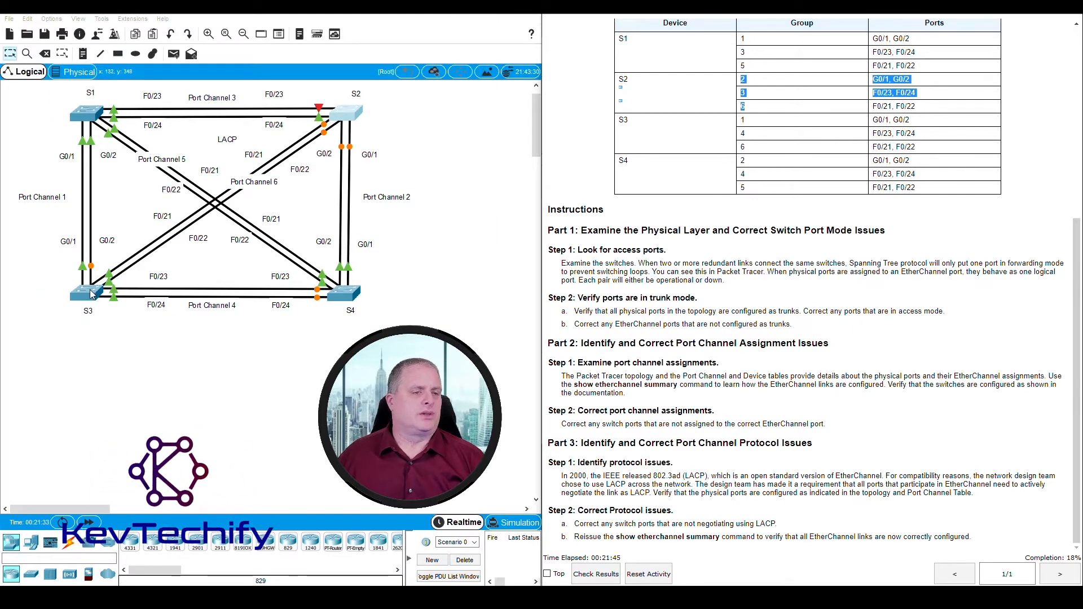
Open the command line of switch S3 and display its full running configuration with sho run
click(103, 294)
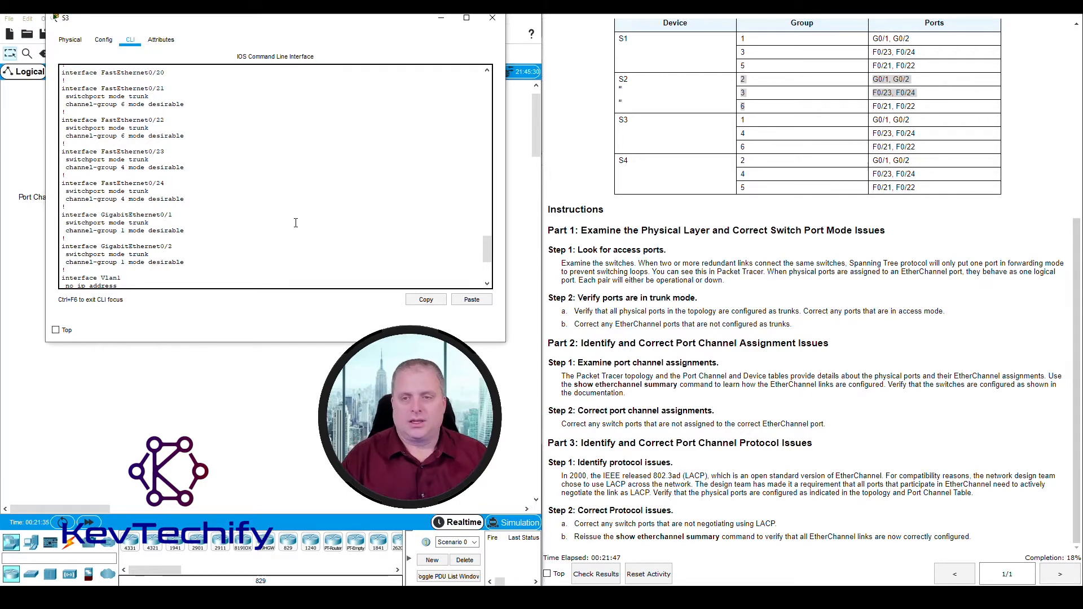
scroll(296, 223, down, 7)
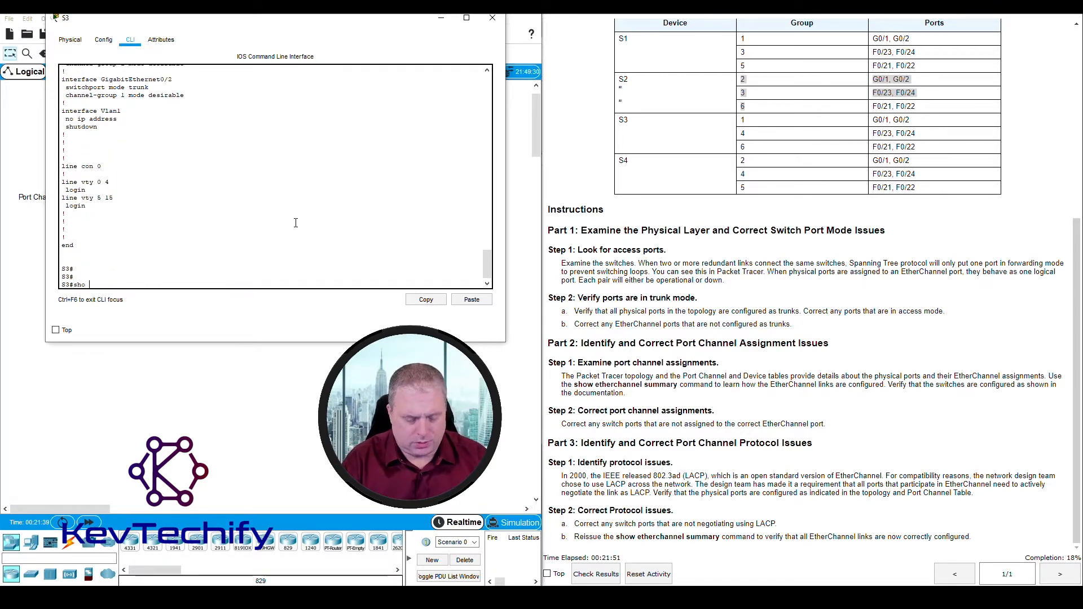
key(Return)
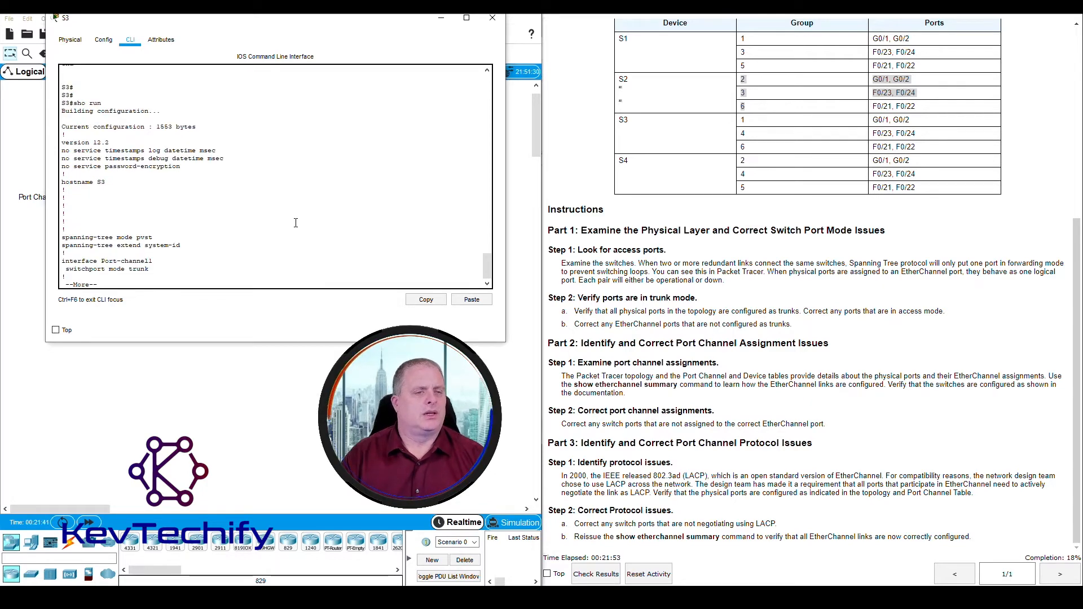
key(space)
key(space)
key(space)
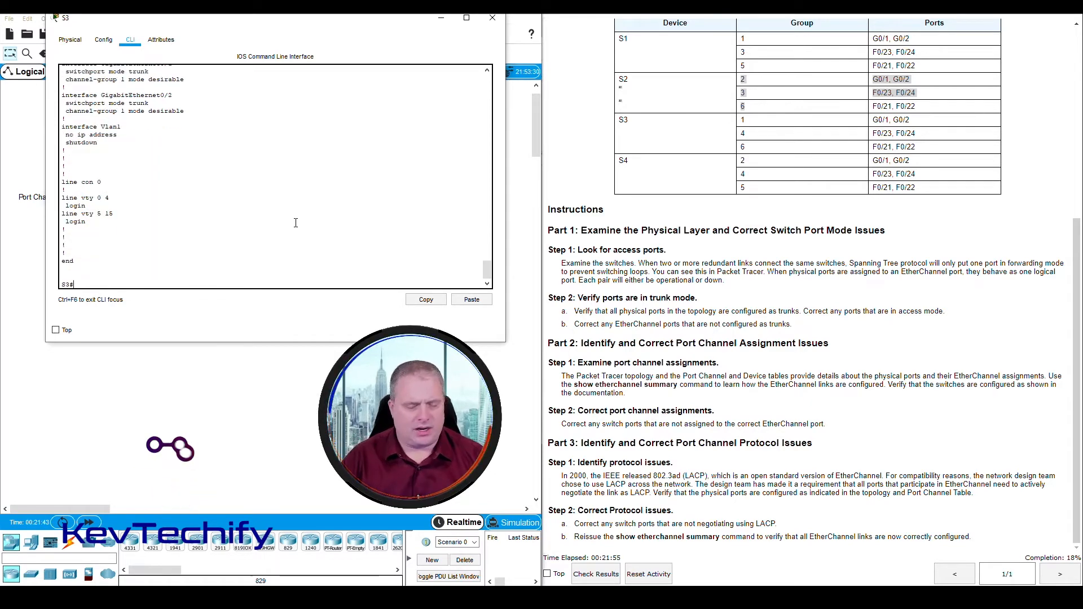
Check S3's Port-channel 1, 4 and 6 entries for trunk mode against the S3 groups in the device table
scroll(121, 175, up, 15)
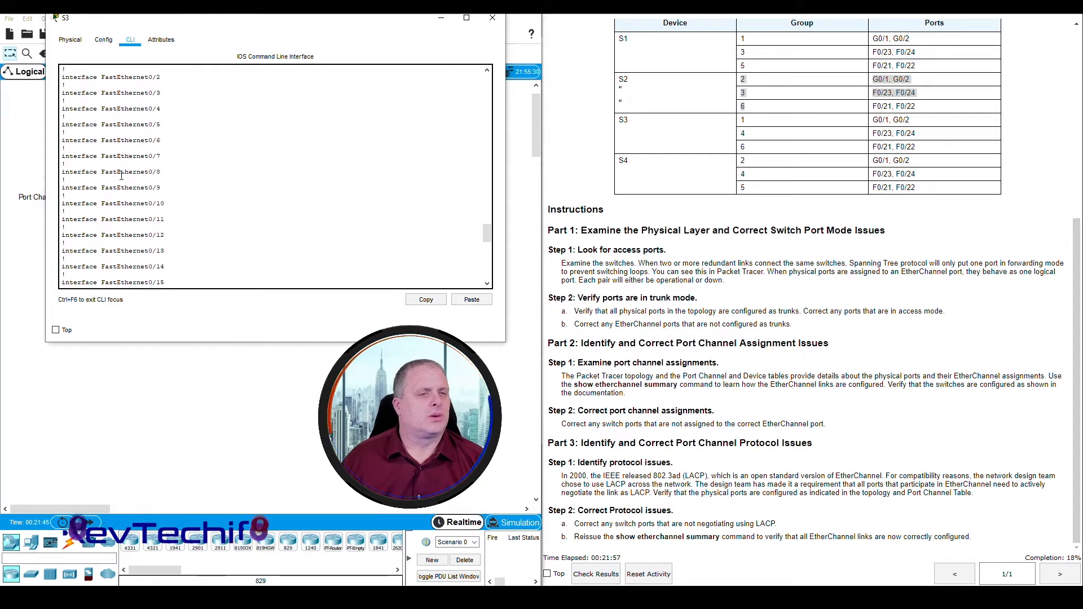
scroll(121, 175, up, 4)
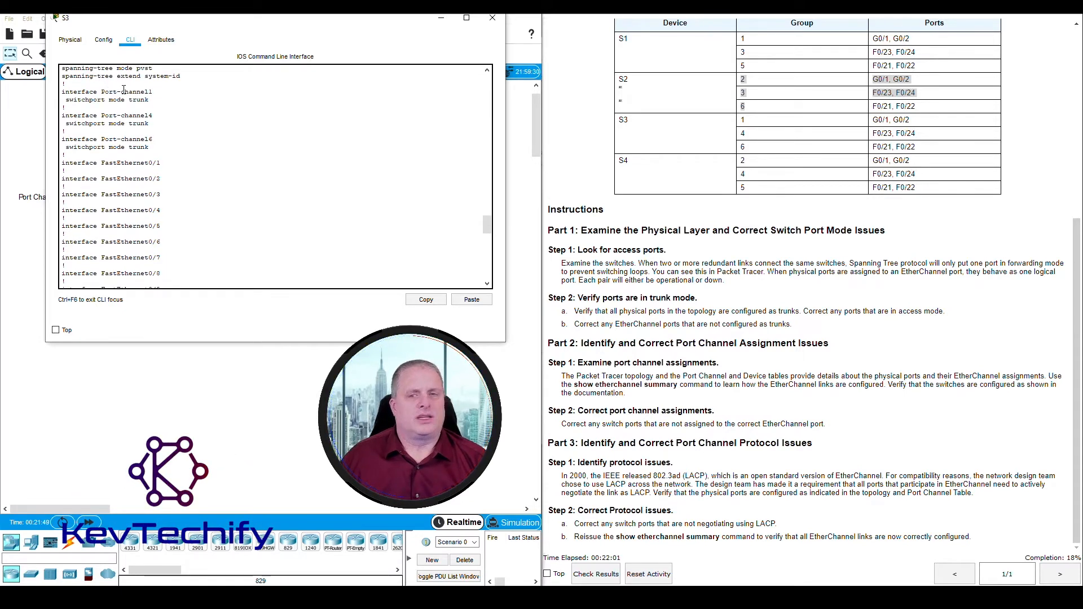
click(622, 120)
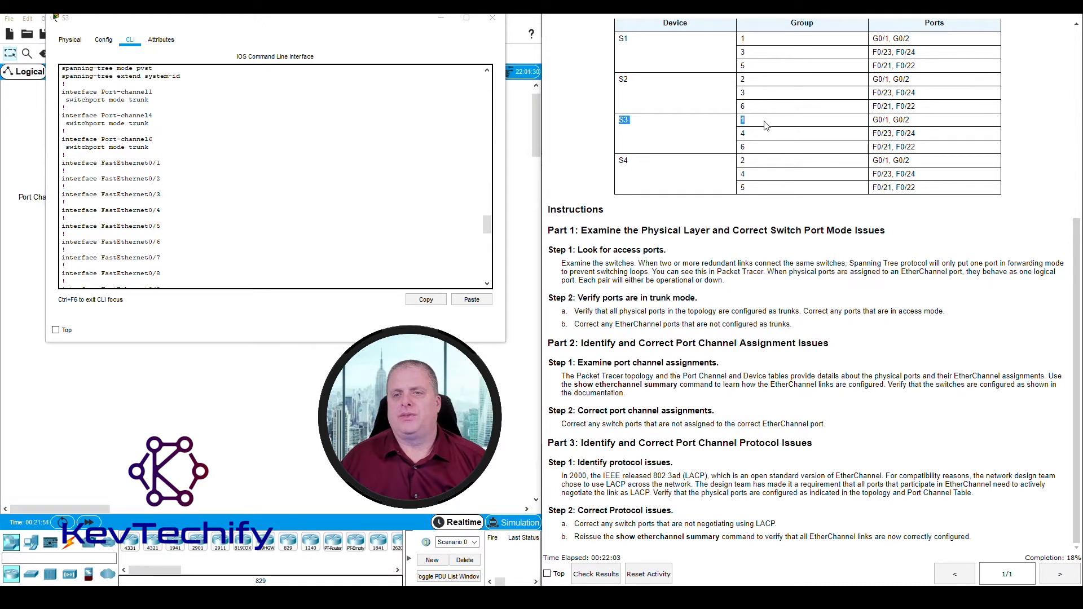
drag(755, 140, 712, 134)
click(186, 115)
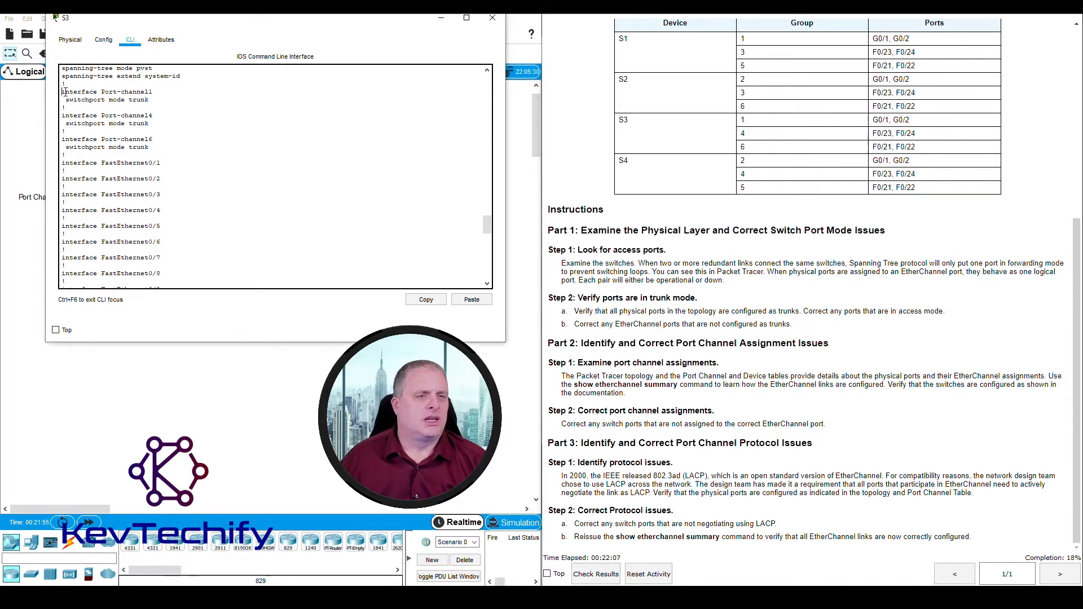
drag(63, 91, 150, 147)
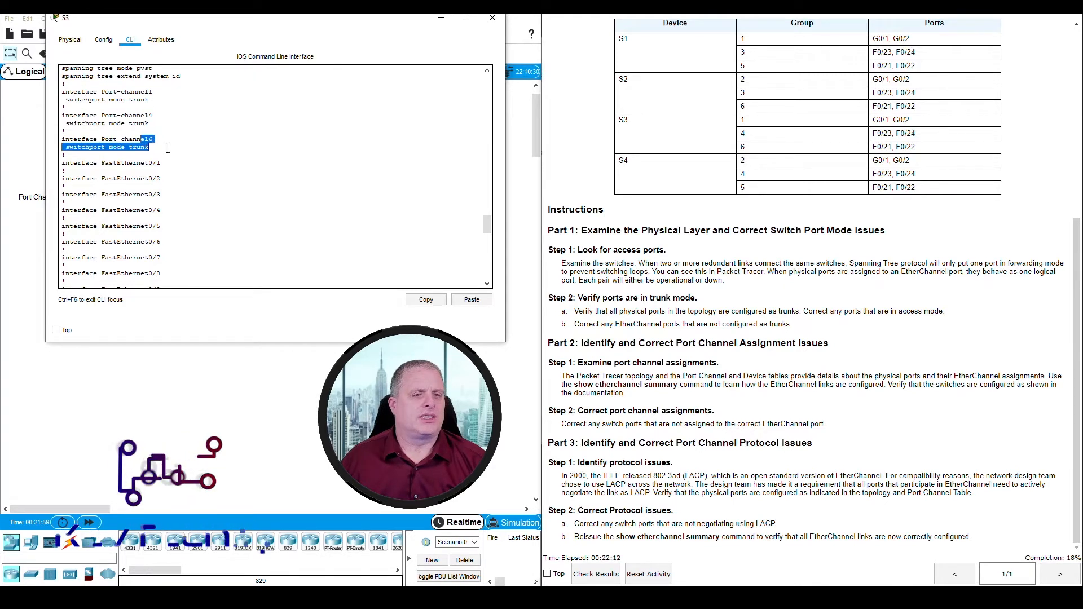
Open the command line of switch S4 and display its full running configuration with sho run
click(441, 28)
click(379, 79)
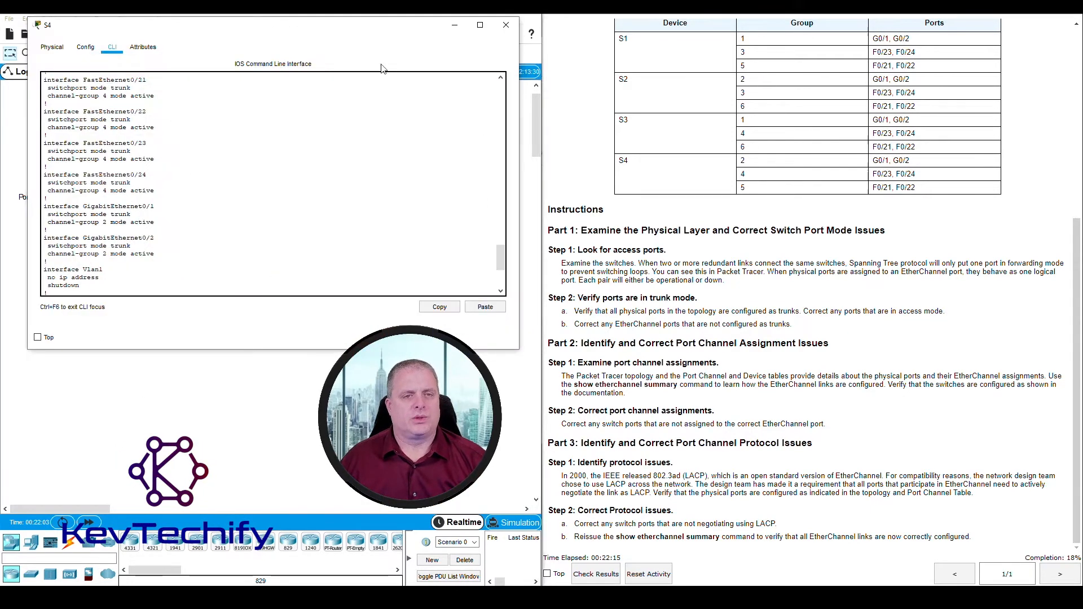
key(Return)
key(Return)
key(Return)
key(Return)
key(Return)
key(Return)
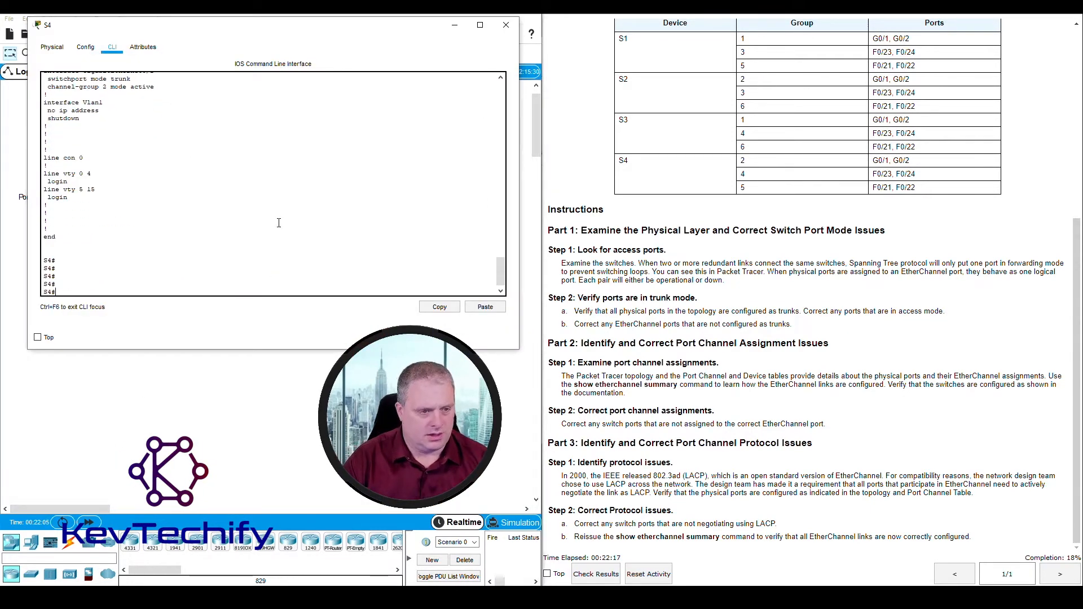
key(Return)
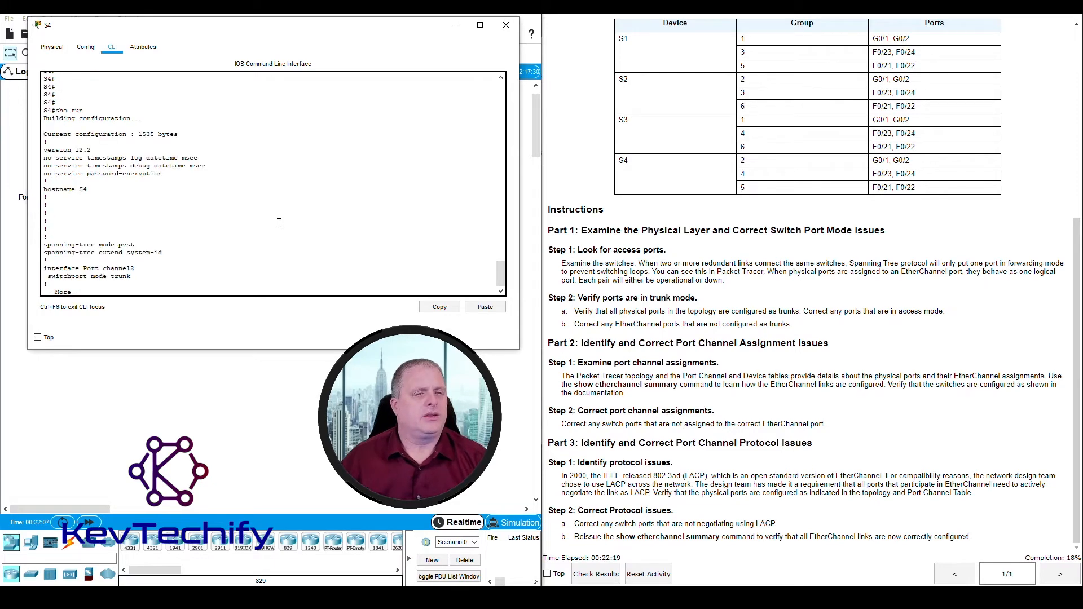
key(space)
key(space)
key(space)
key(space)
Check S4's Port-channel 2, 4 and 5 entries for trunk mode against the S4 groups in the device table, and return to the topology
scroll(248, 237, up, 5)
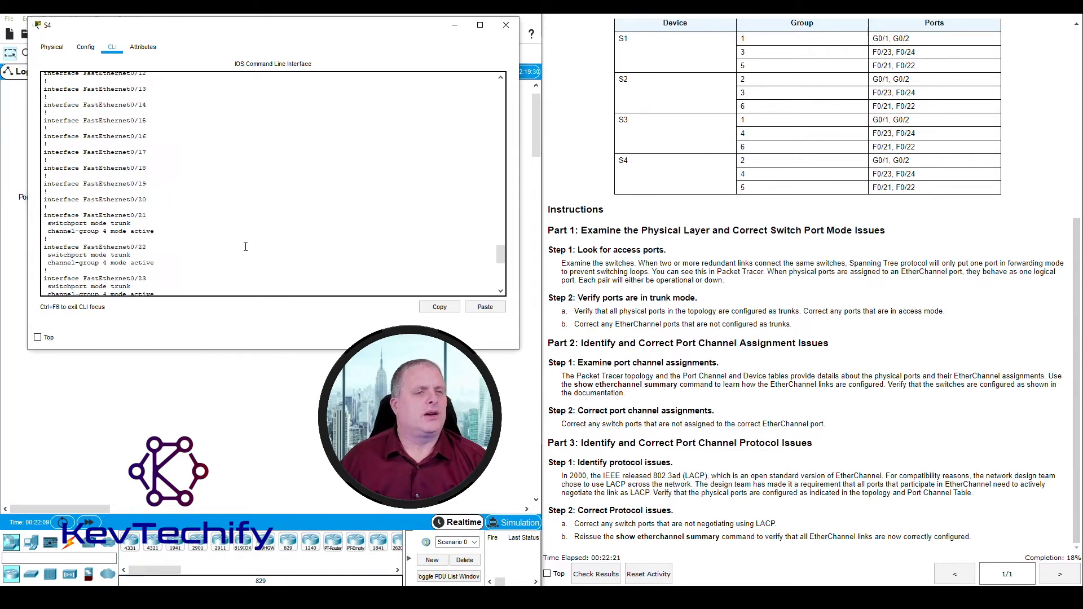
scroll(244, 227, up, 5)
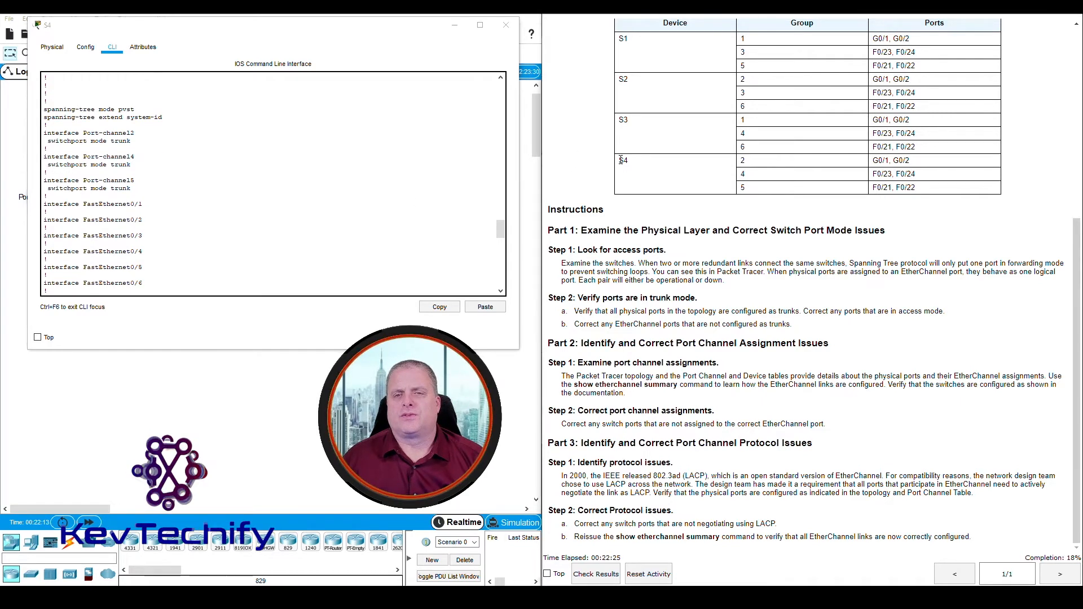
drag(621, 160, 755, 185)
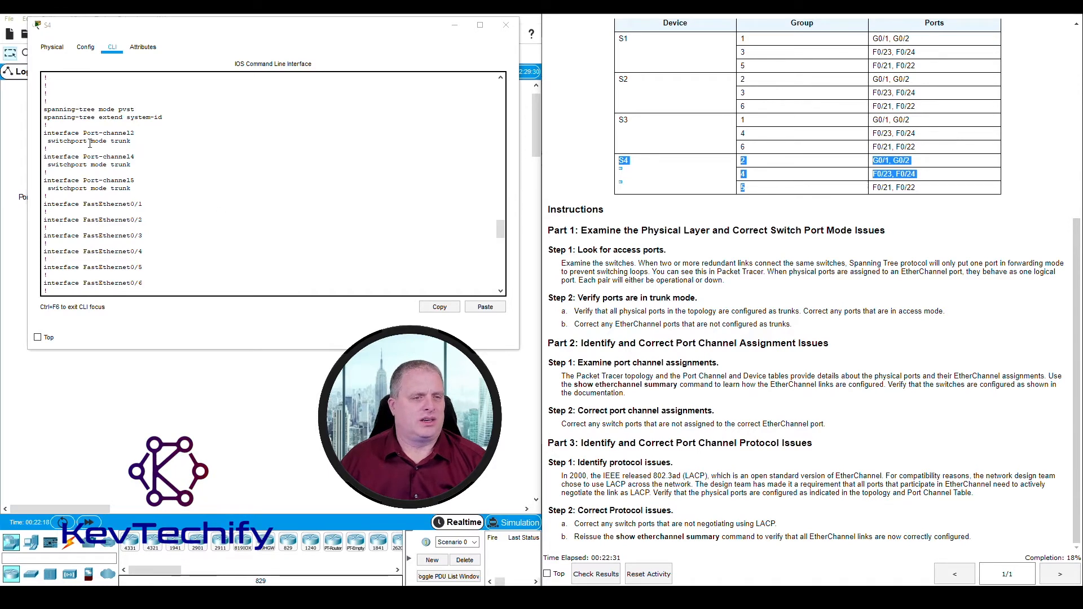
click(122, 135)
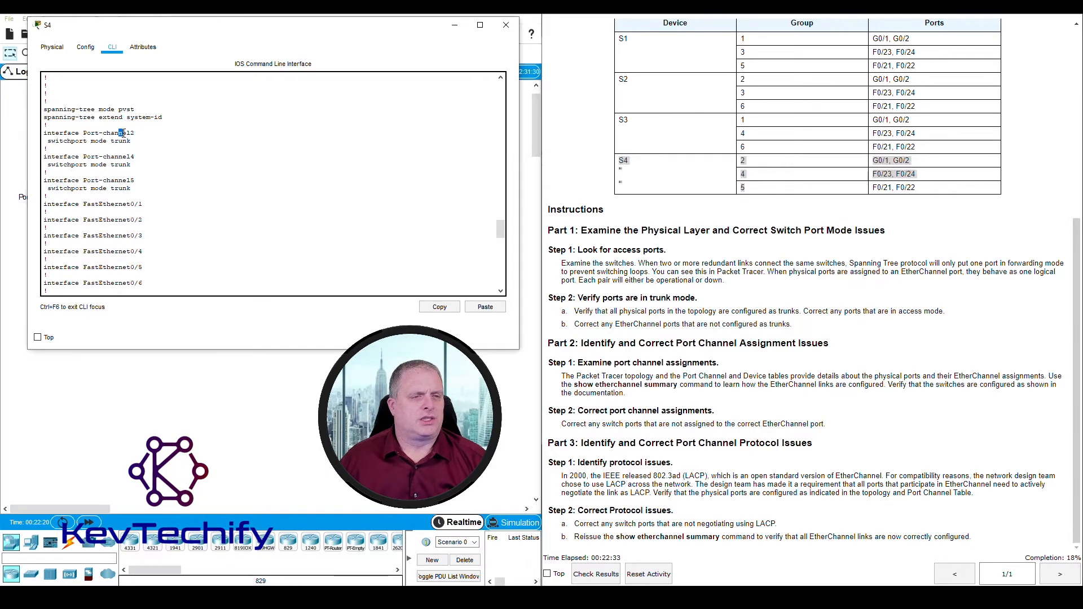
drag(150, 136, 149, 187)
click(168, 189)
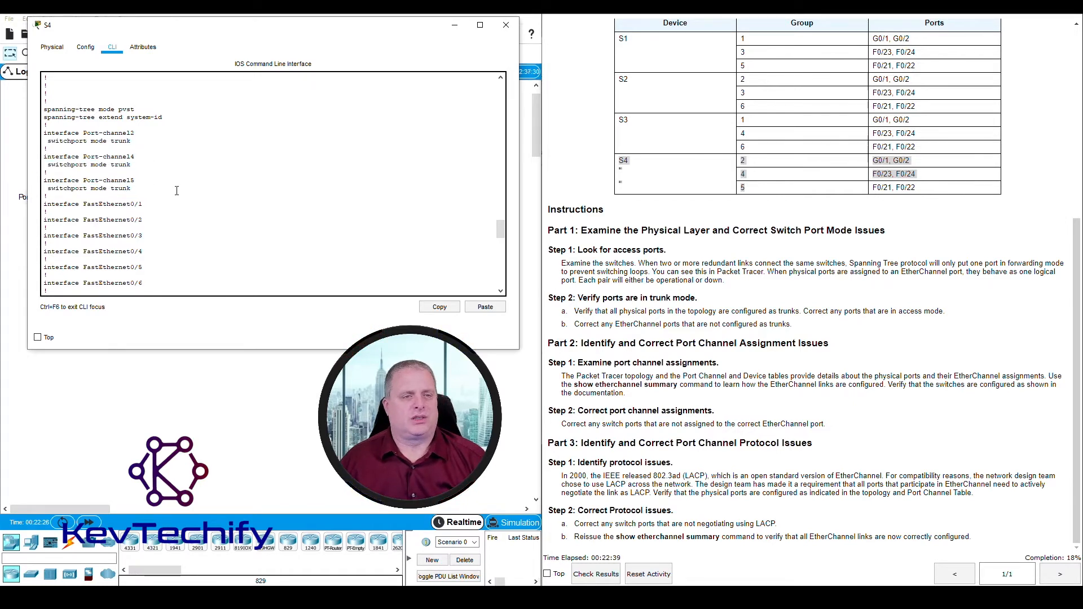
click(455, 27)
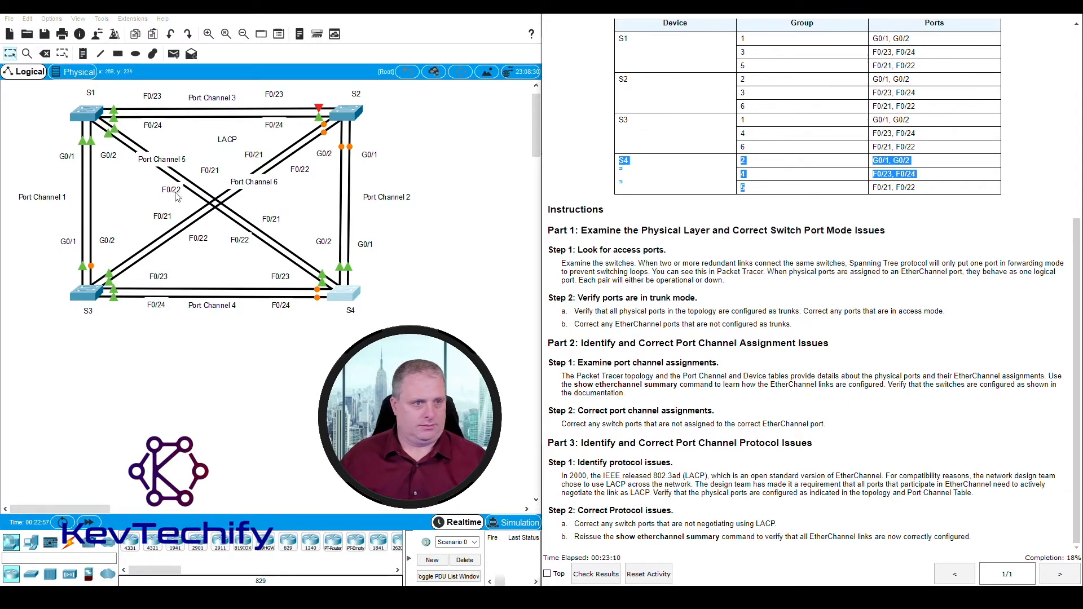
Open the command line of switch S1 and run show etherchannel summary
click(86, 115)
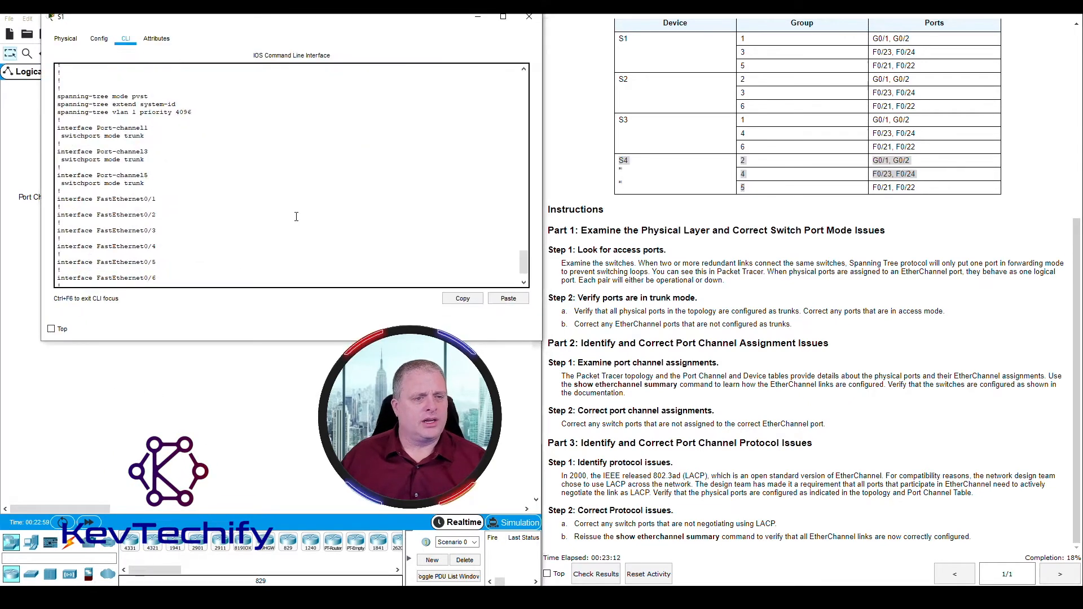
scroll(296, 217, down, 20)
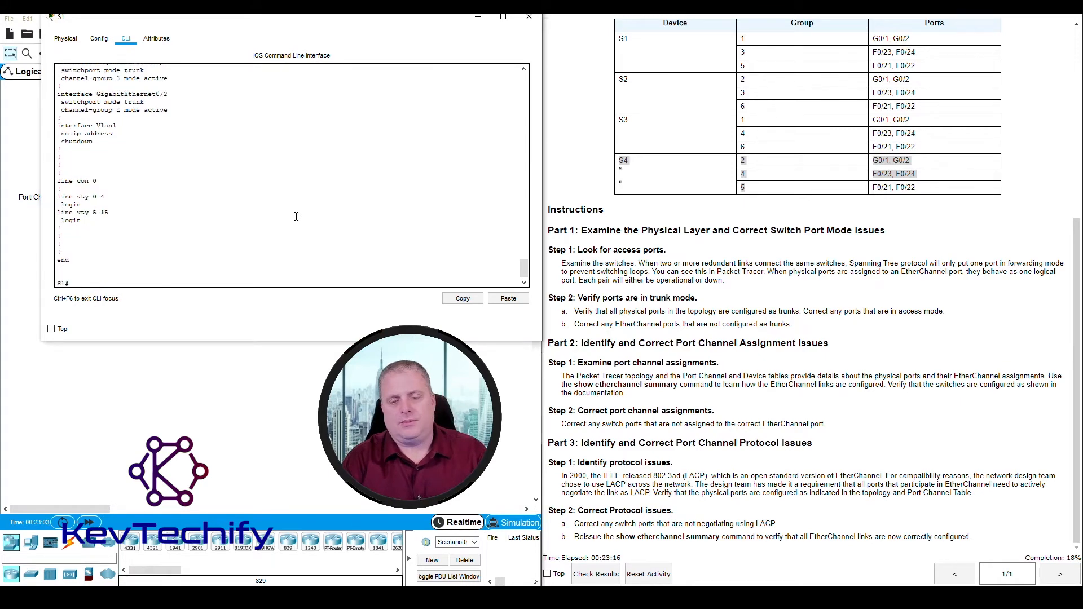
key(Return)
key(Return)
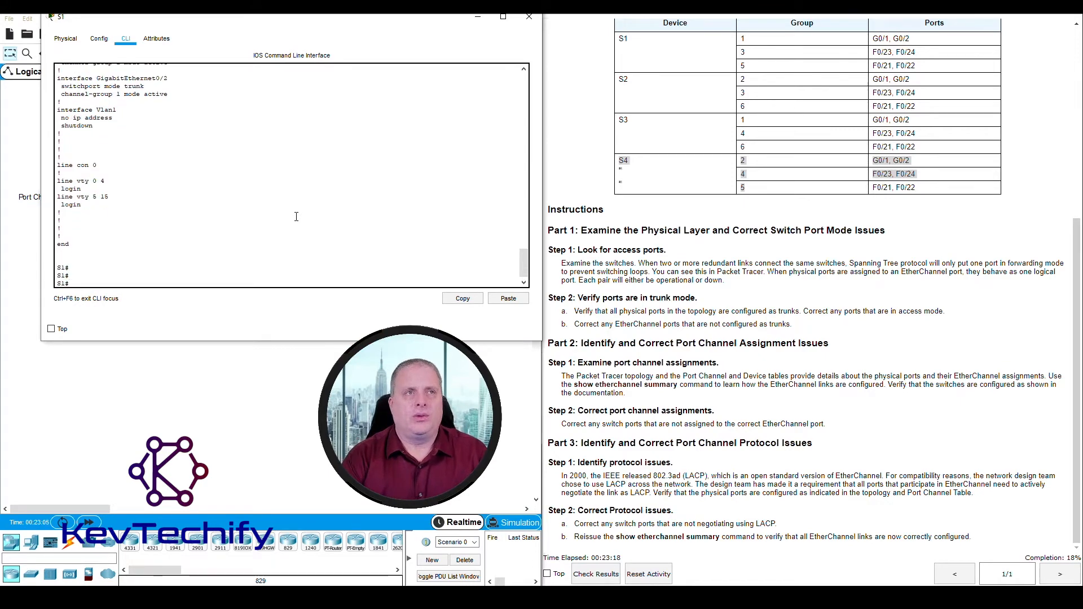
text(show)
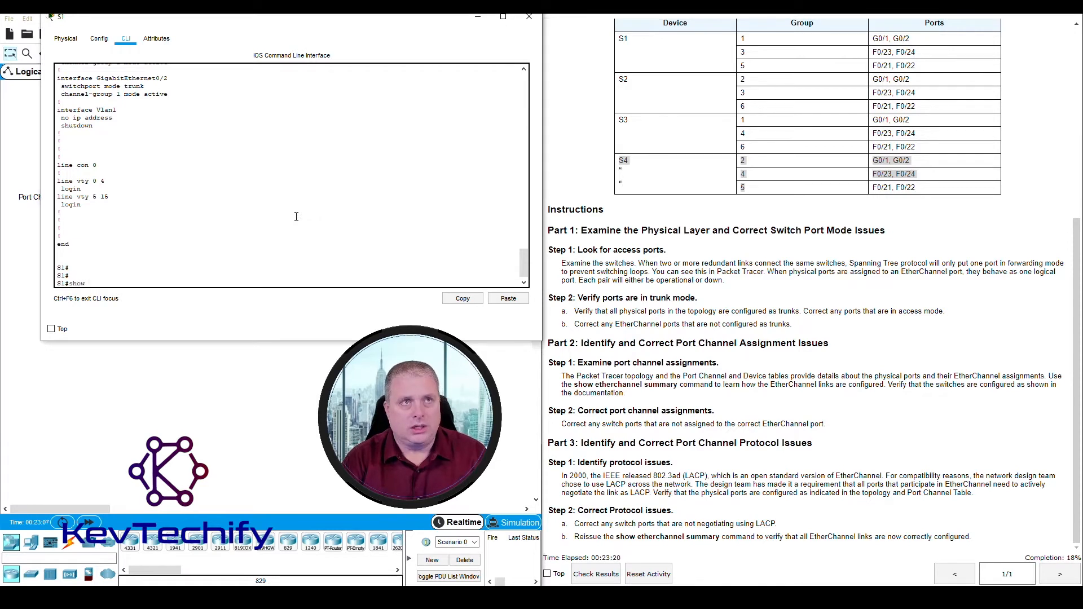
text( etherchan)
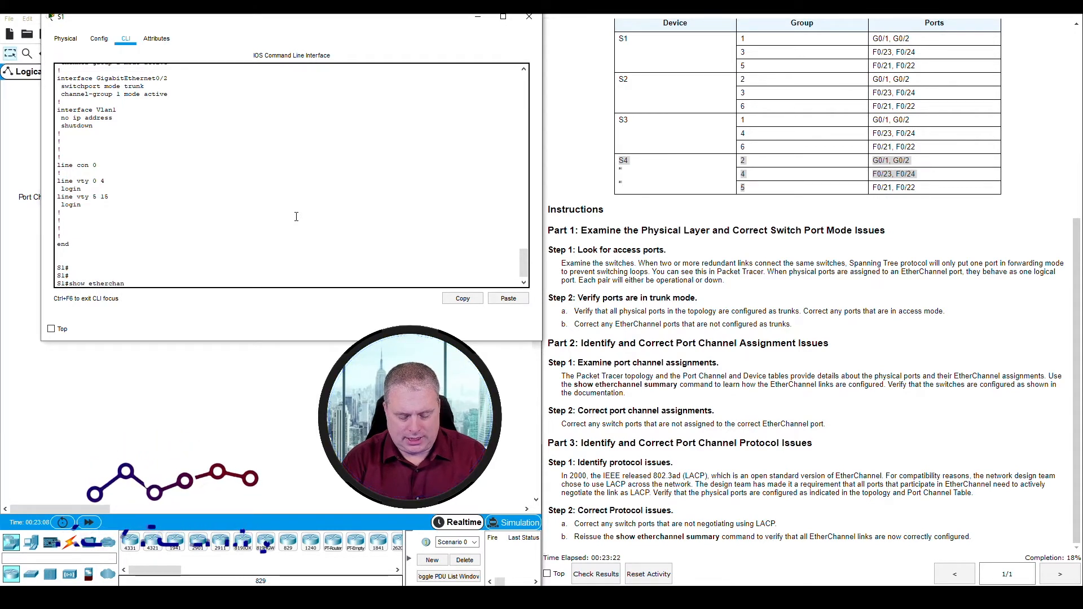
text(nel )
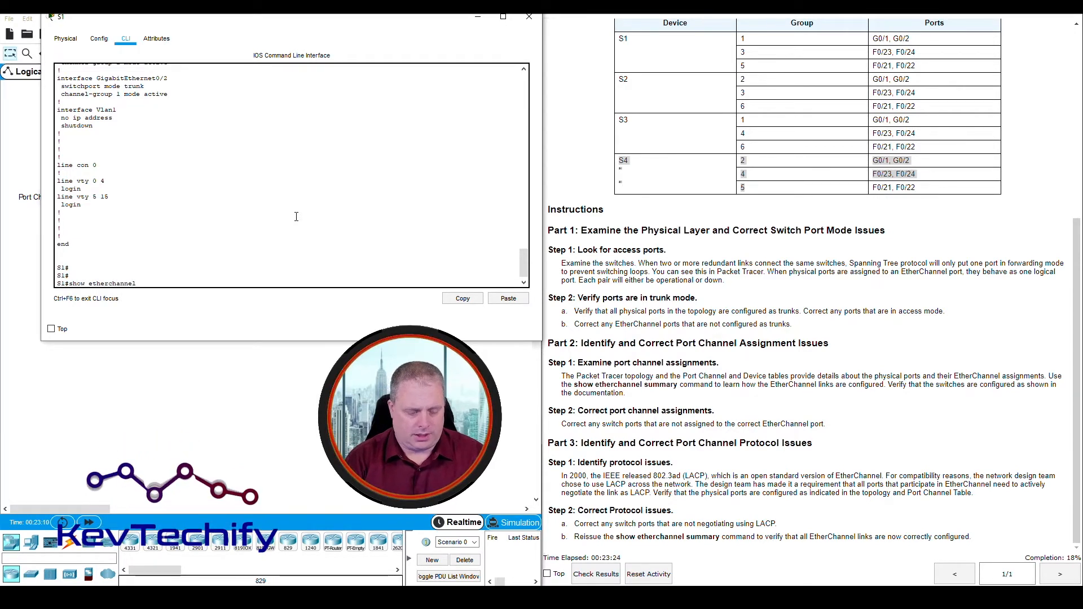
text(summary)
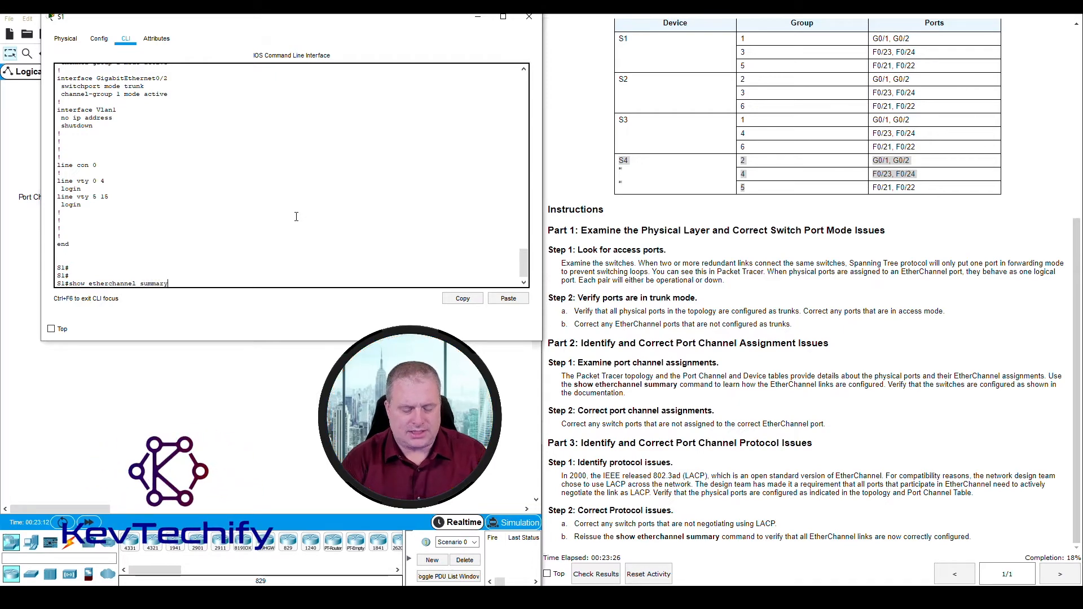
key(Return)
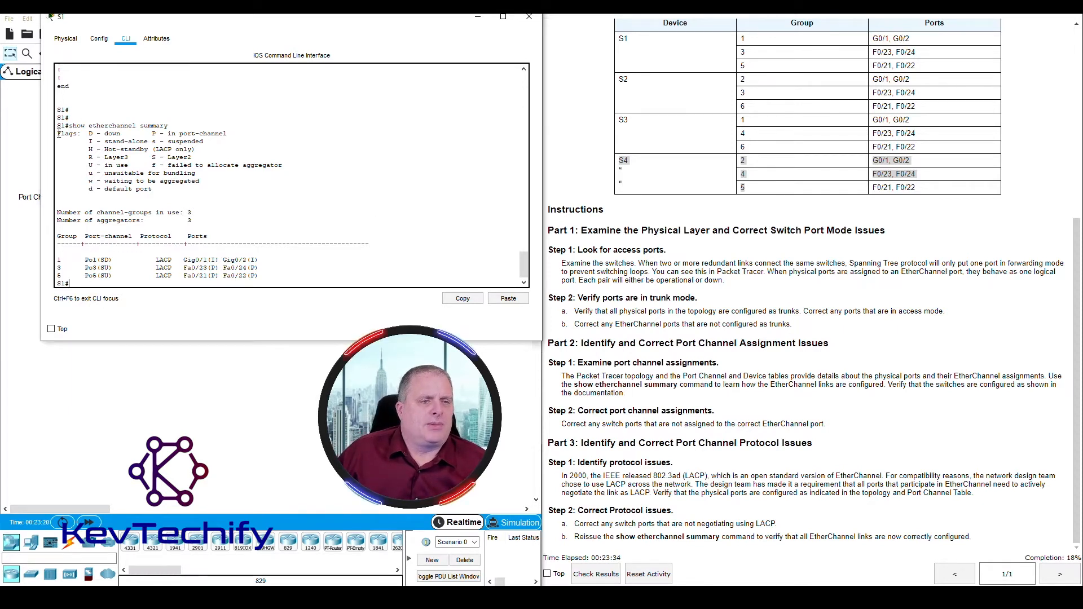
Review the flags legend and the channel-group and aggregator counts in S1's EtherChannel summary
drag(58, 133, 282, 200)
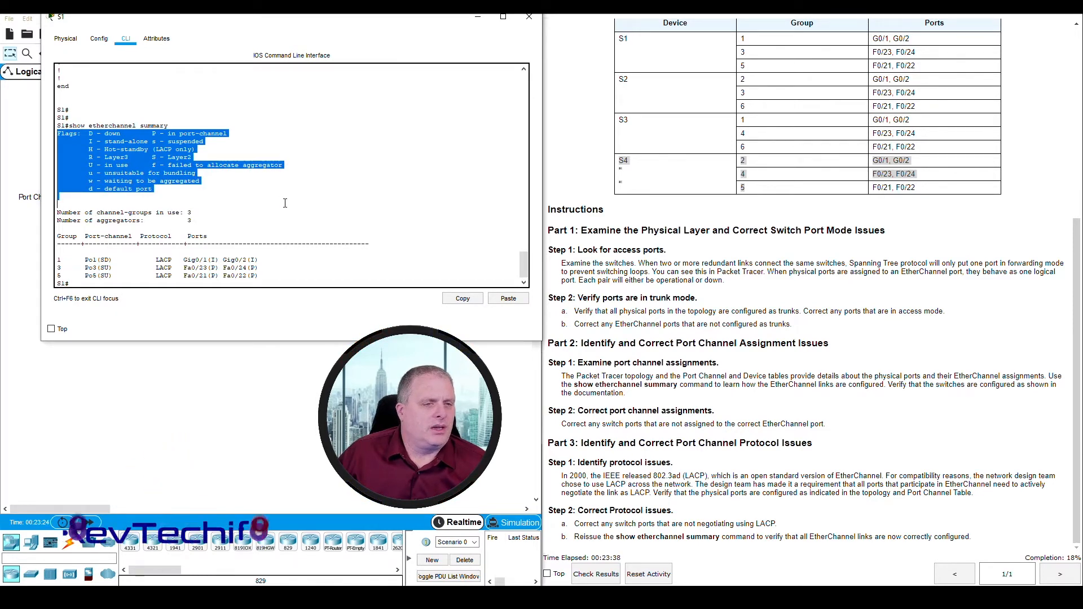
click(85, 212)
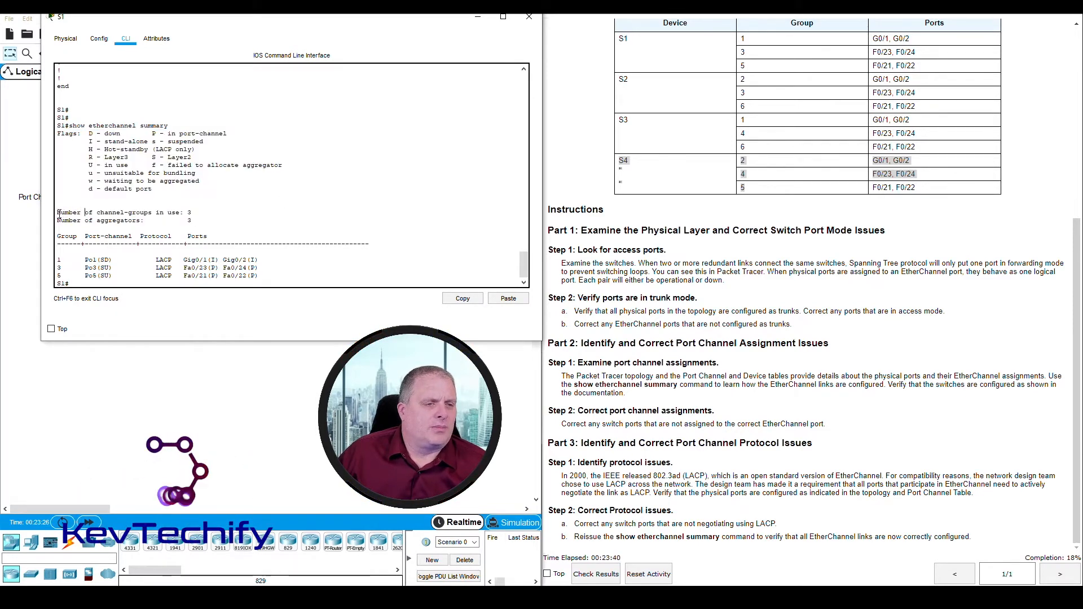
drag(58, 213, 220, 219)
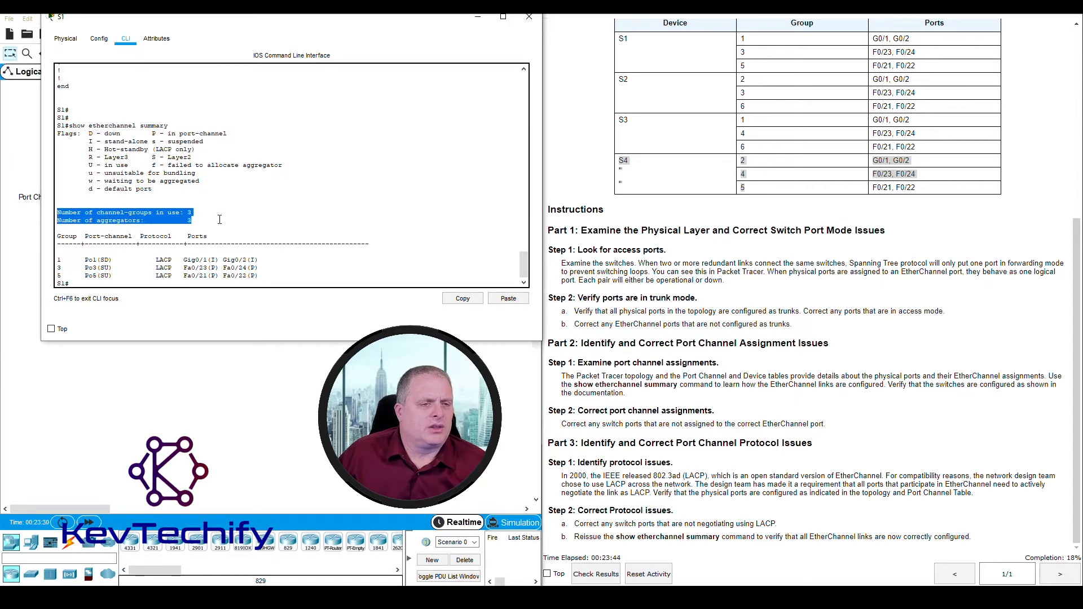
click(220, 220)
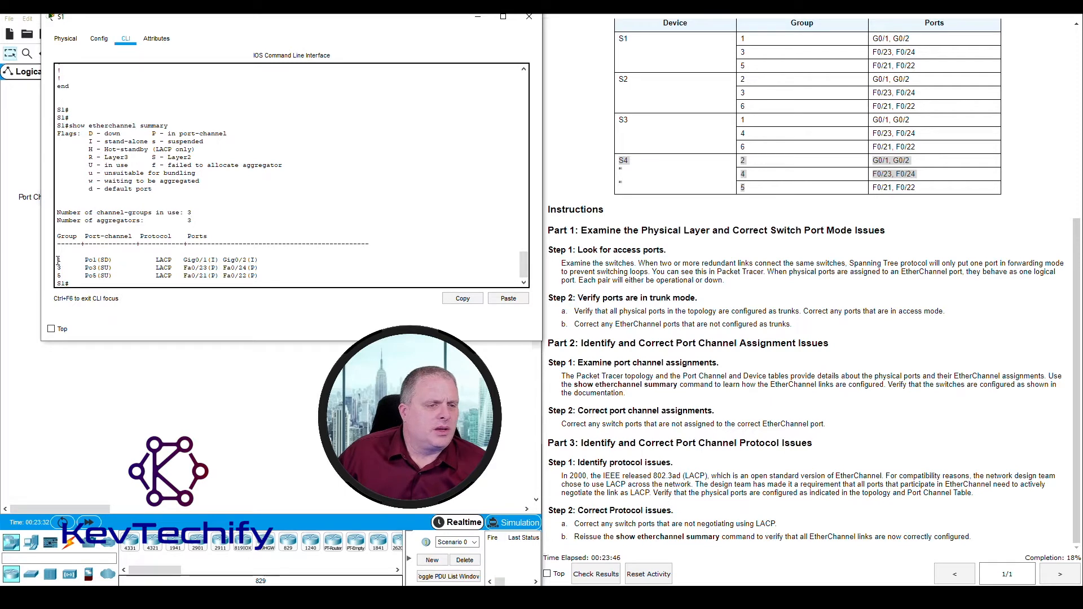
Examine the status flags, protocol and member ports of port channel 1 on S1 against the flags legend, and return to the topology
mouse_move(113, 260)
mouse_down()
mouse_move(268, 257)
mouse_move(280, 274)
mouse_move(265, 261)
mouse_move(96, 259)
mouse_move(110, 260)
mouse_up()
click(87, 259)
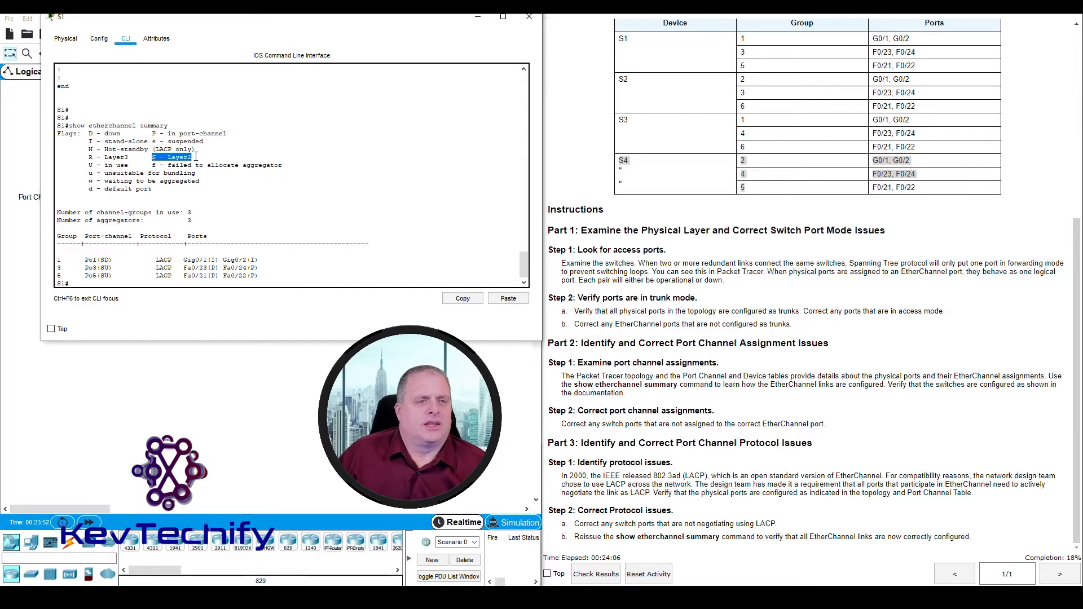
drag(89, 133, 122, 134)
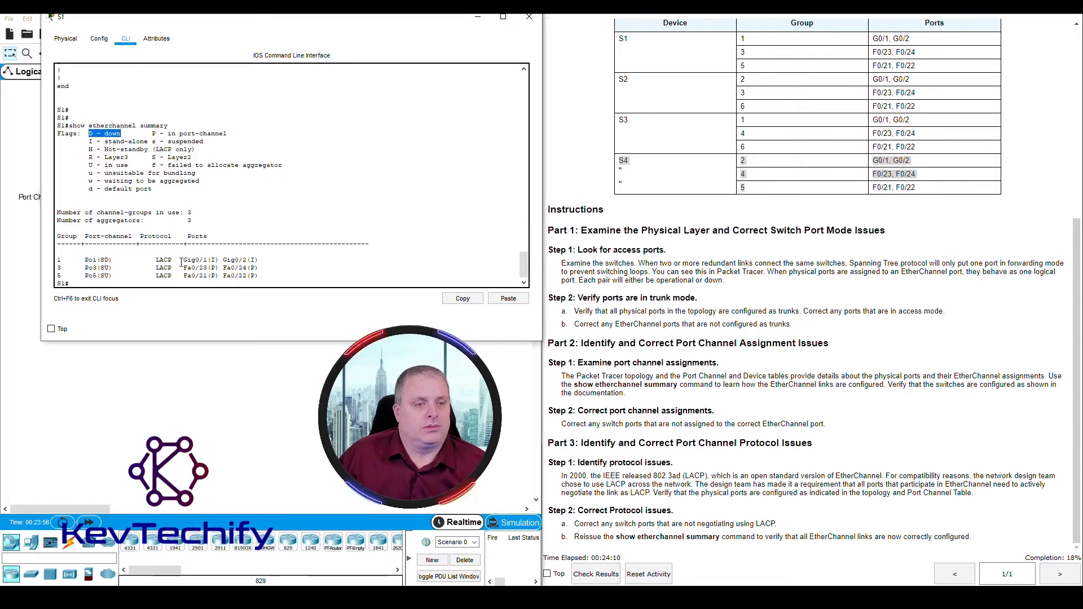
drag(86, 259, 215, 264)
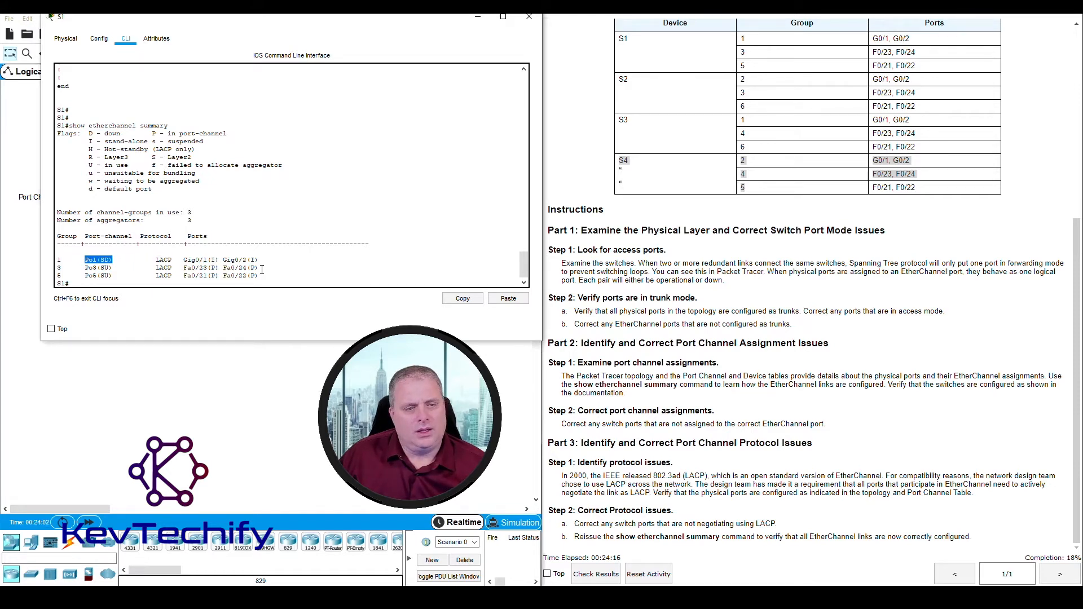
drag(158, 259, 177, 260)
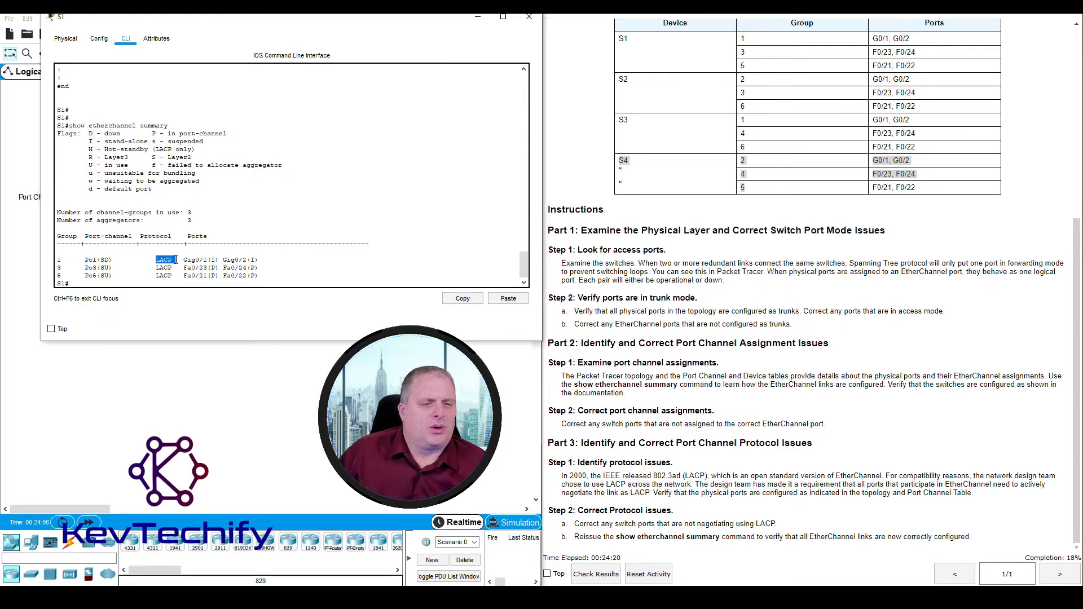
drag(184, 260, 258, 263)
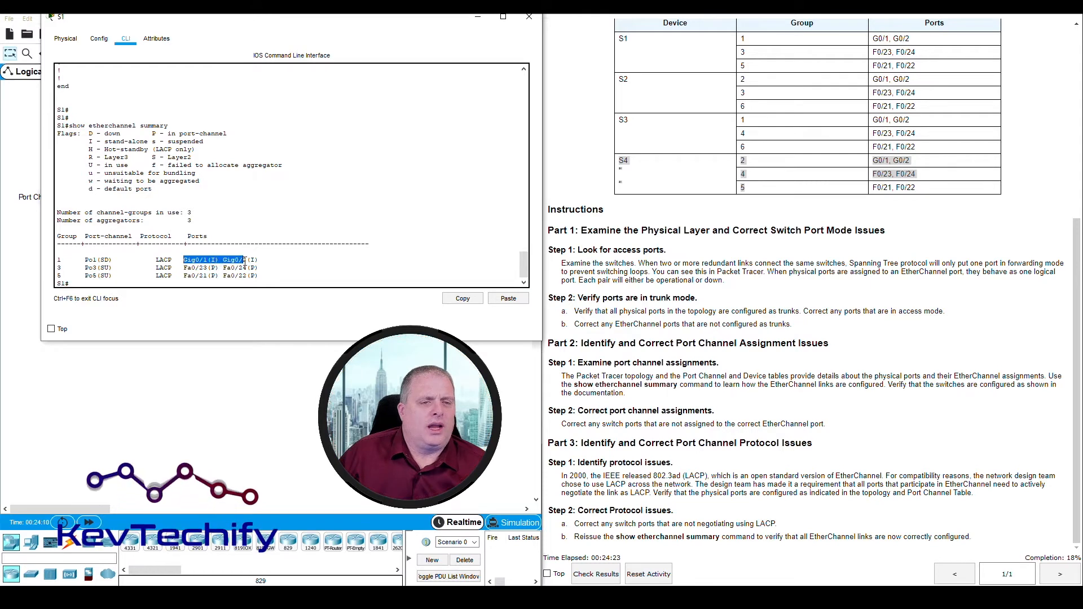
click(91, 137)
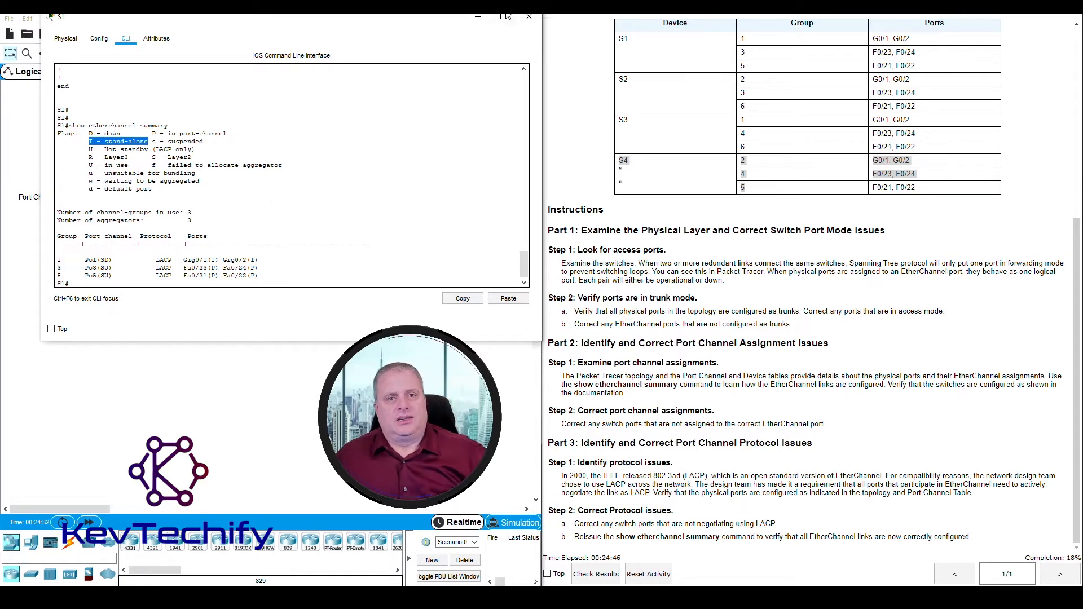
click(474, 17)
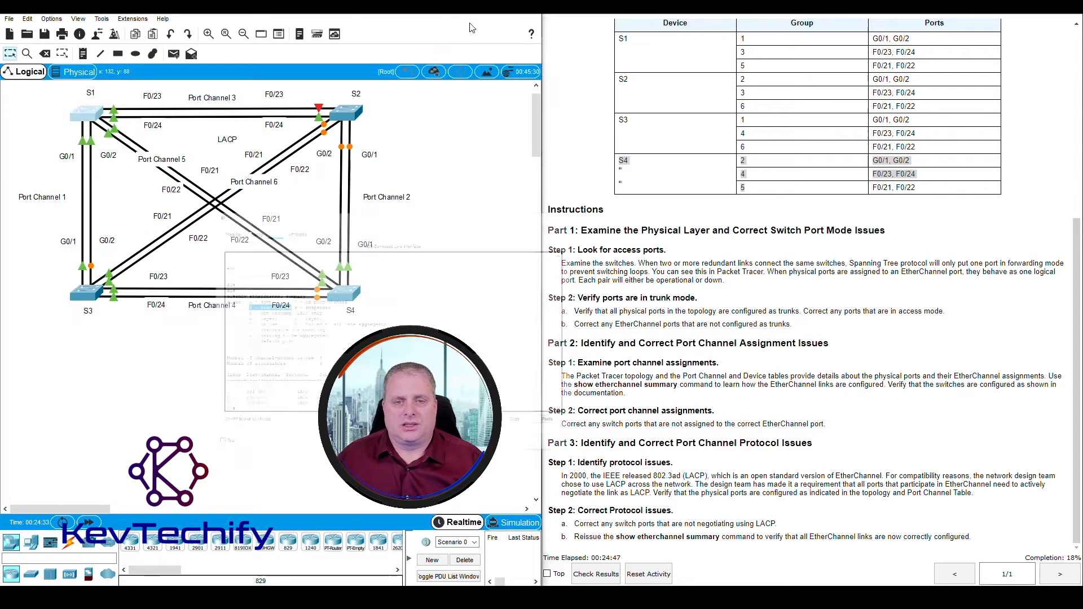
Open the command line of switch S2 and exit configuration mode to the privileged EXEC prompt
click(352, 119)
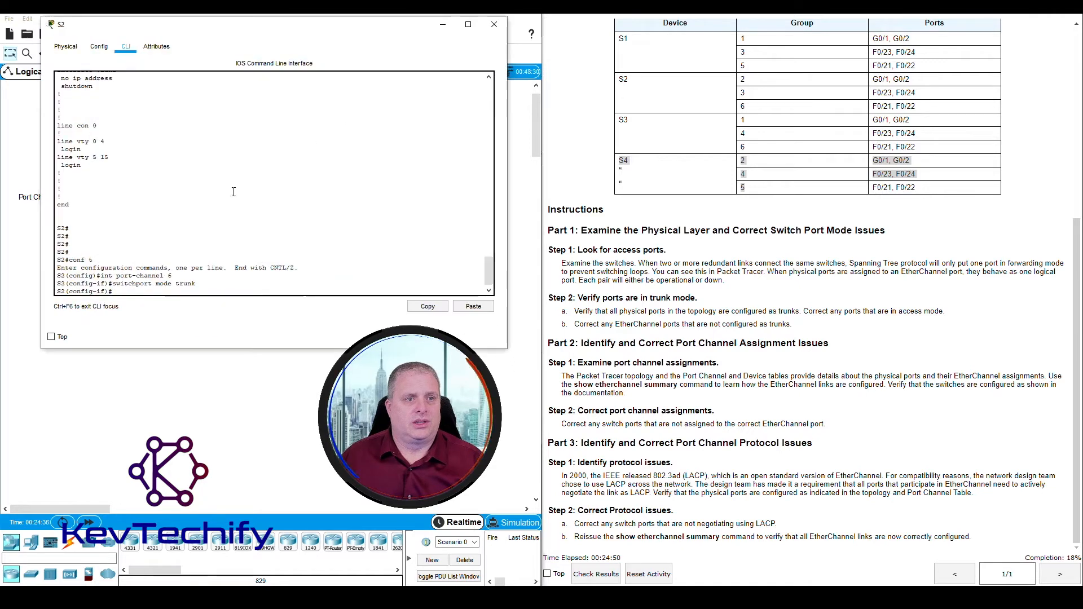
text(exit)
key(Return)
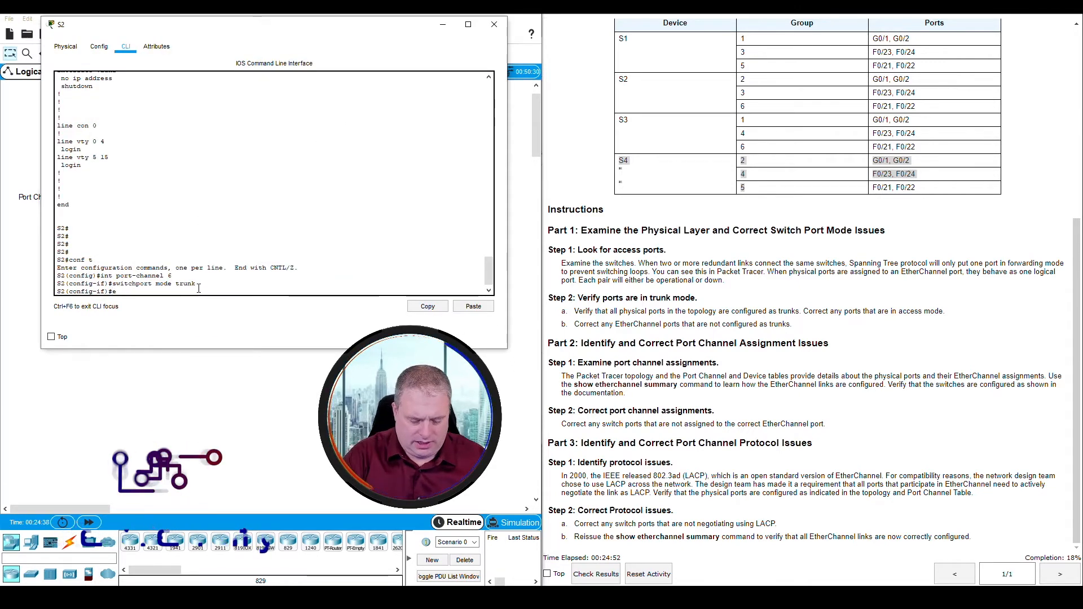
key(Return)
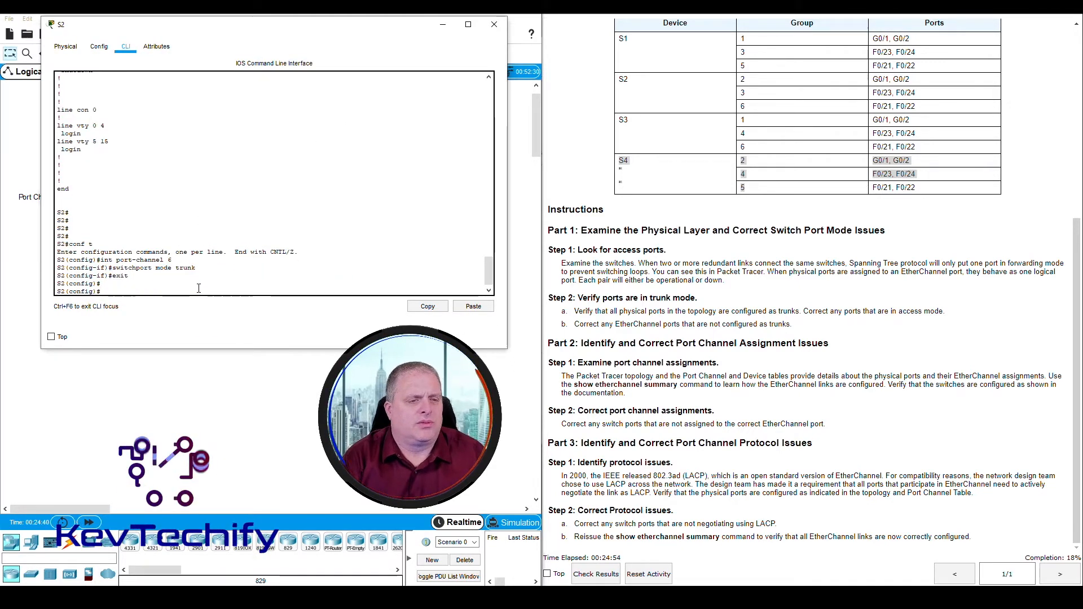
text(exit)
key(Return)
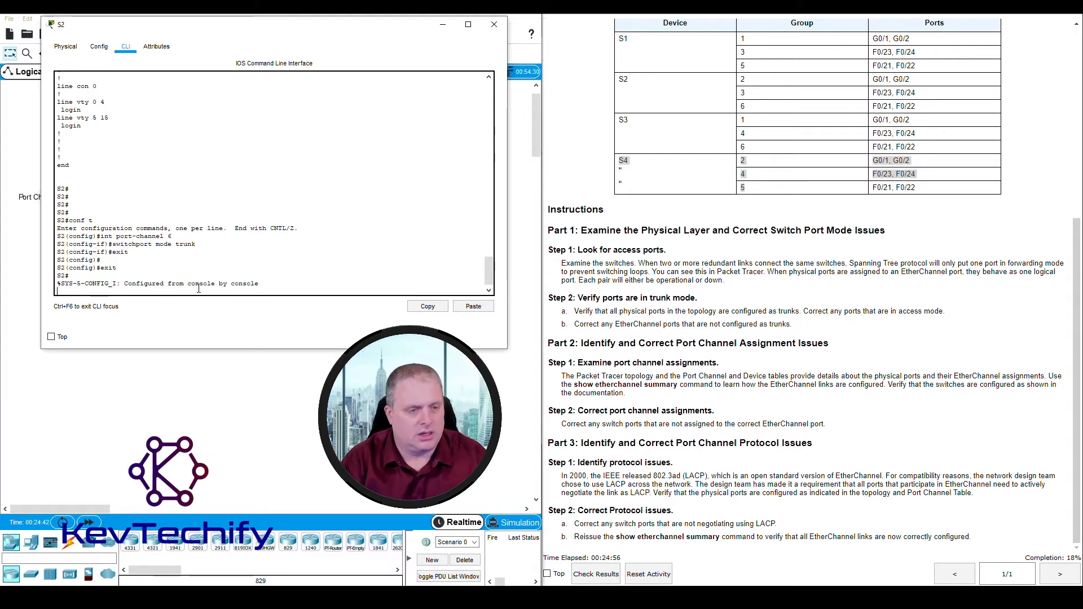
key(Return)
key(Return)
key(Return)
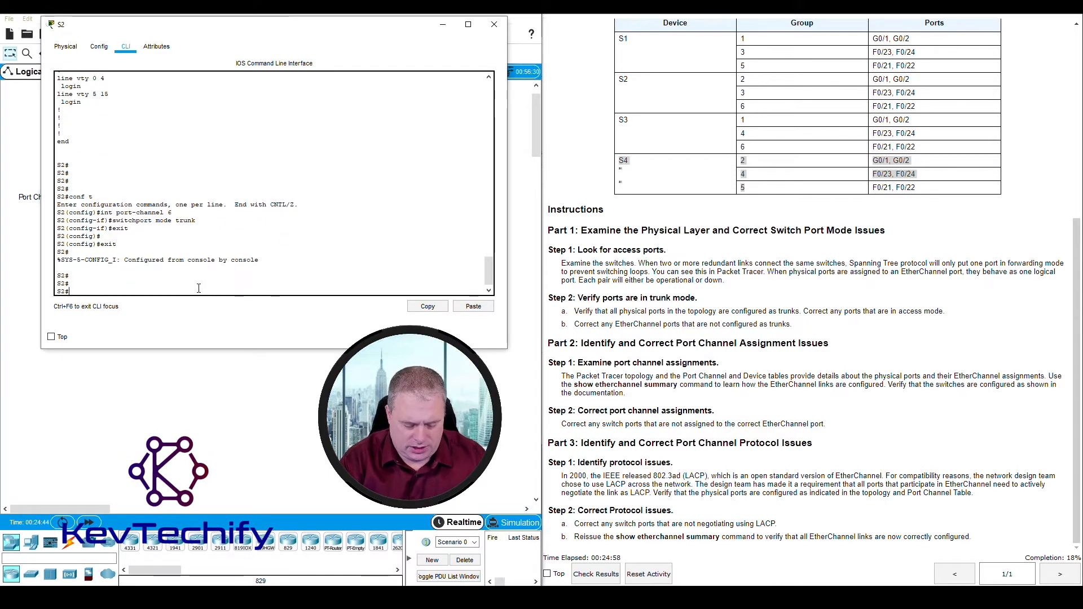
Display the EtherChannel summary on switch S2 using the command "sho etherchannel summary"
text(sho et)
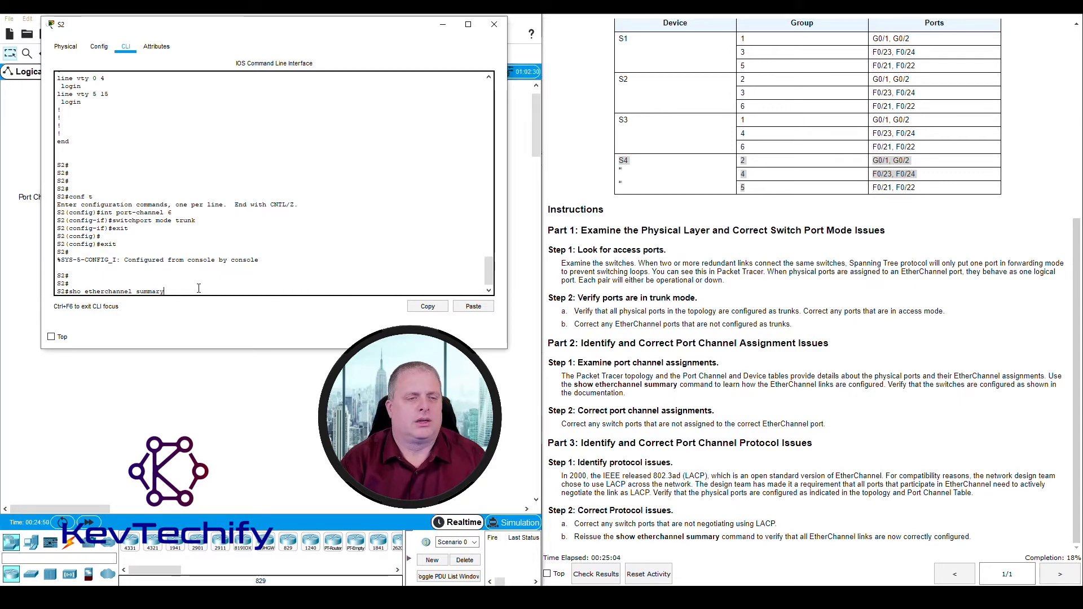
text(herchannel summary)
key(Return)
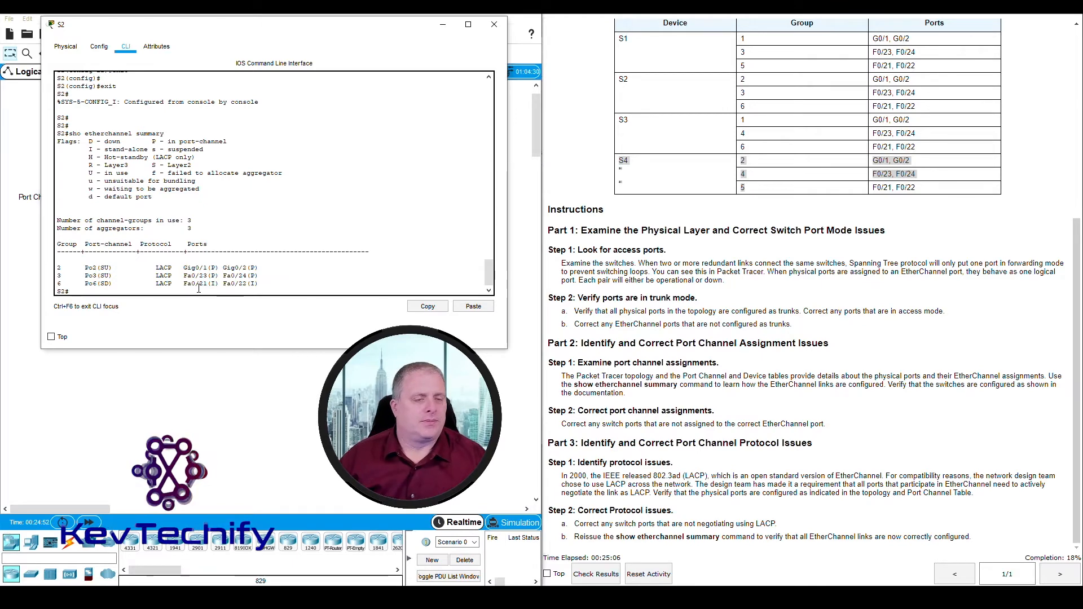
Compare the groups and ports in S2's EtherChannel summary with the S2 rows of the instructions' Port Channel table
drag(57, 265, 260, 282)
click(626, 78)
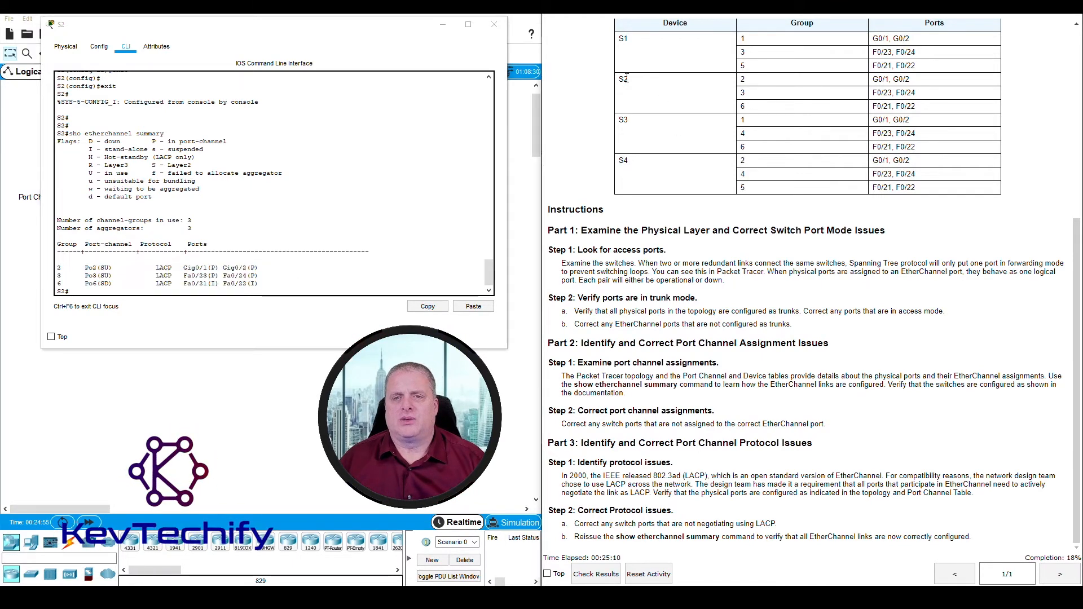
drag(754, 83, 938, 115)
click(293, 235)
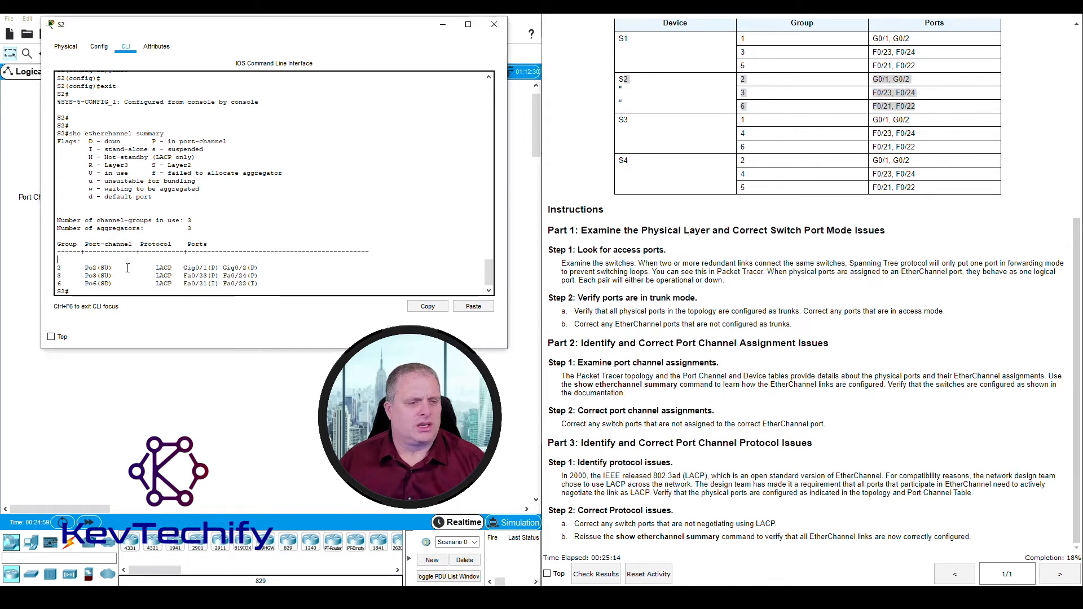
Check the status of port channel 2 and its Gigabit member ports on S2 against the summary's flag legend
drag(58, 268, 115, 267)
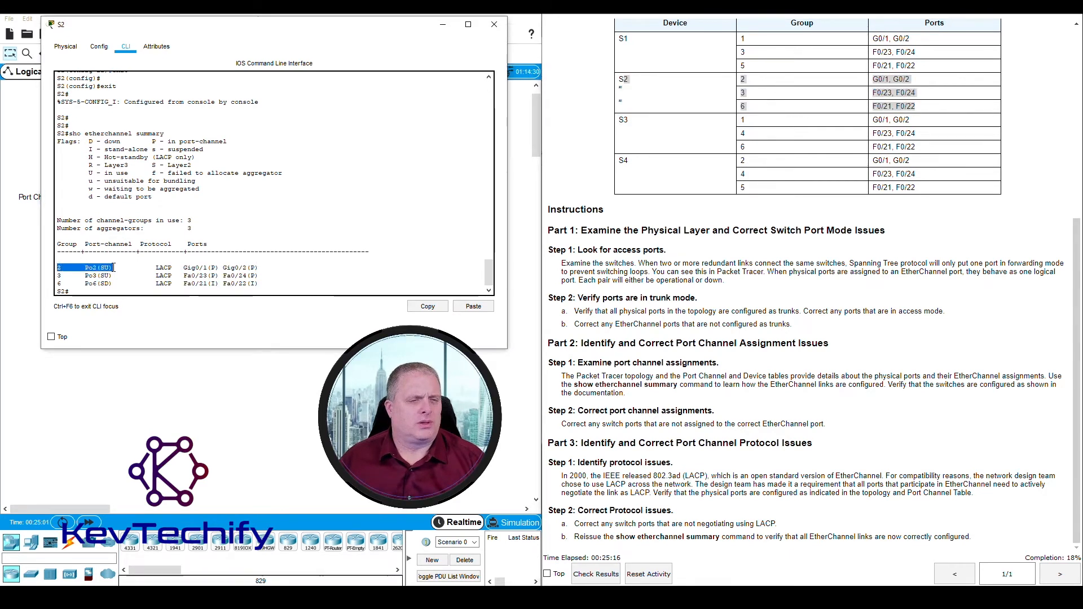
click(154, 163)
drag(153, 165, 192, 165)
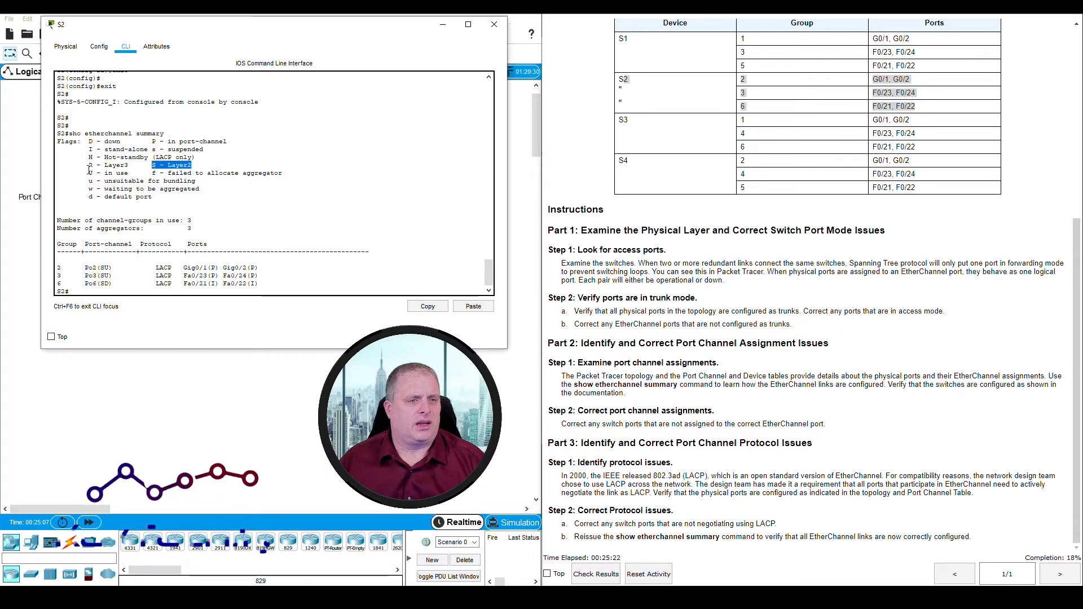
drag(88, 173, 127, 174)
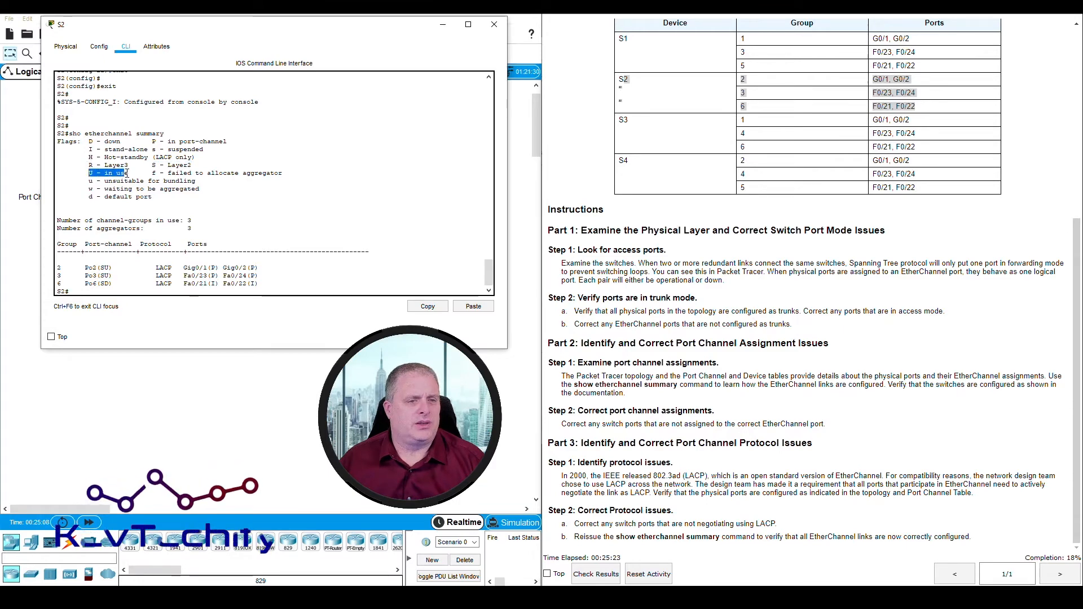
click(185, 268)
double_click(186, 268)
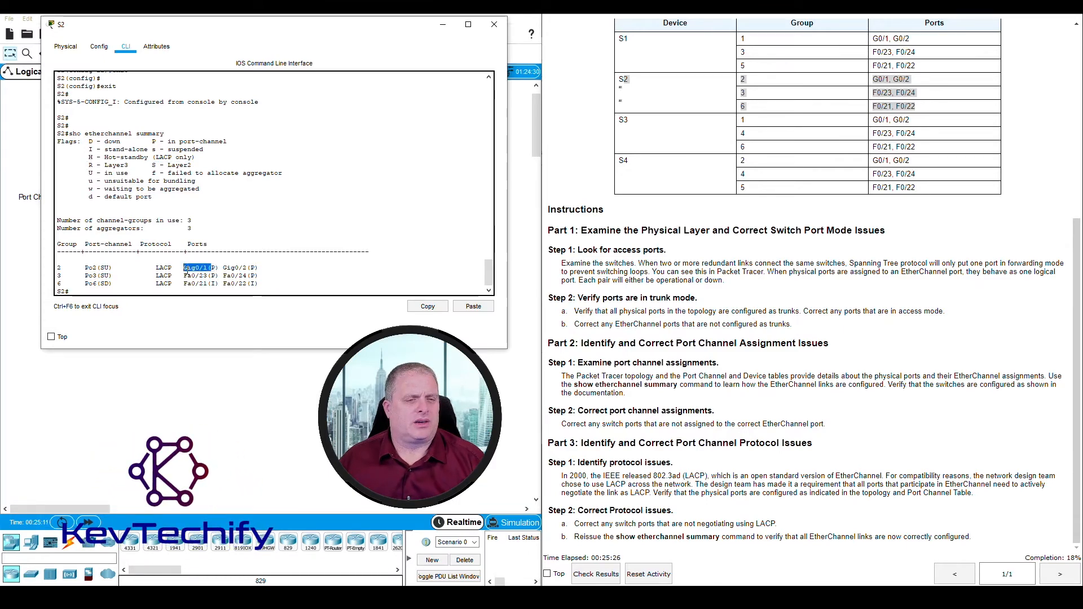
drag(156, 269, 262, 268)
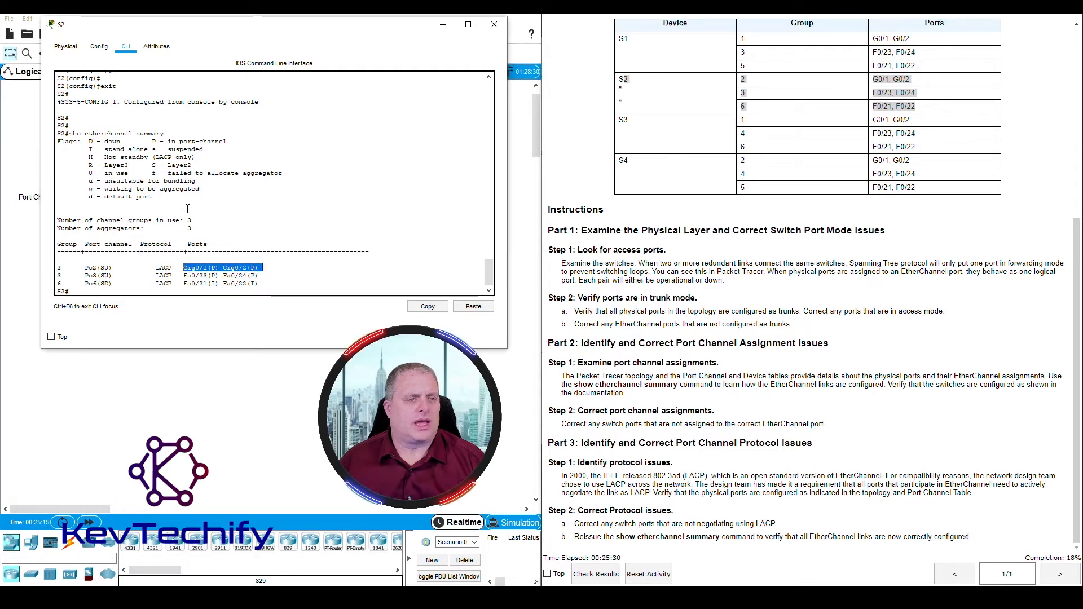
drag(168, 141, 236, 139)
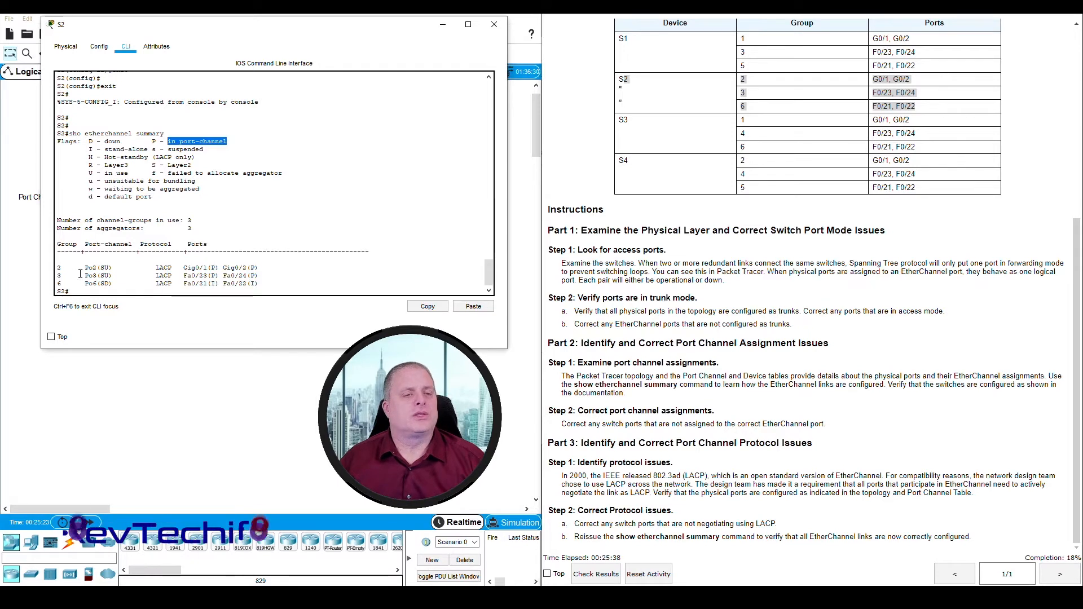
Examine the port channel 3 and 6 entries on S2, check the member port flags against the topology, and minimize the S2 window
drag(58, 275, 263, 276)
drag(61, 283, 258, 284)
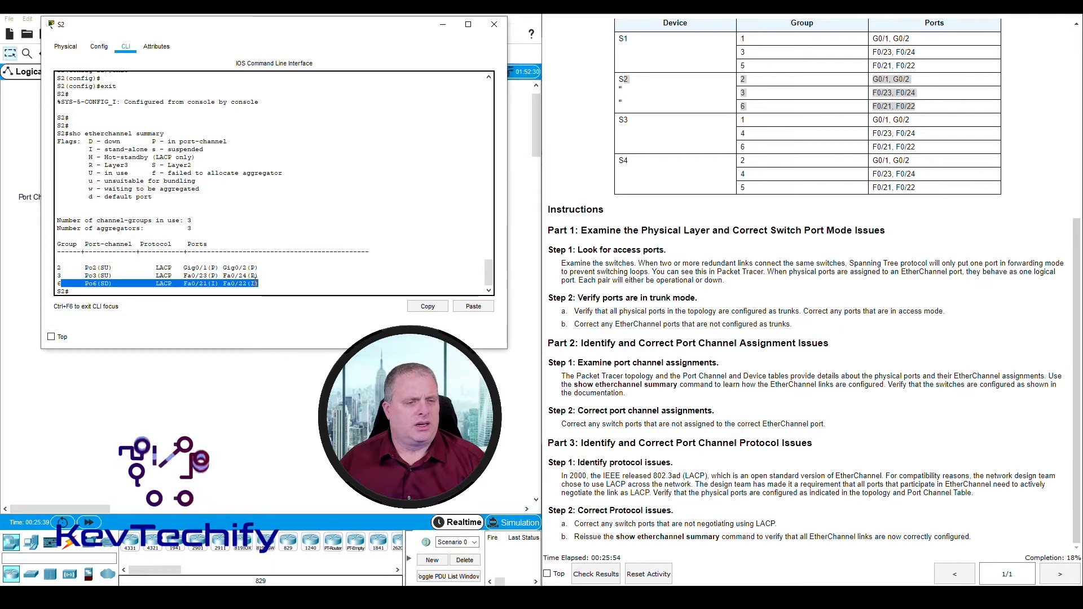
click(104, 286)
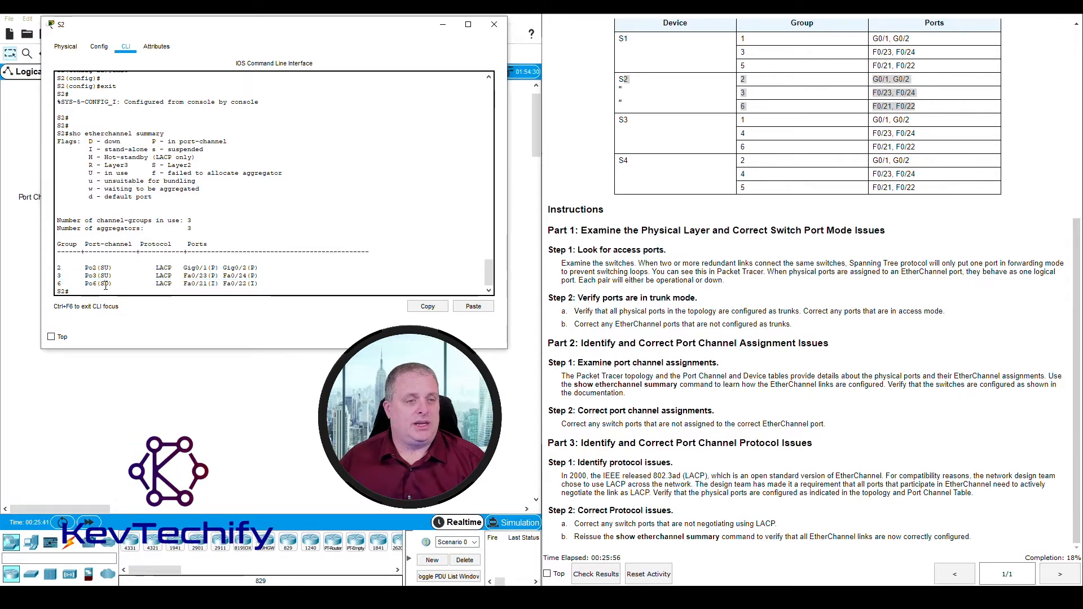
drag(217, 33, 648, 26)
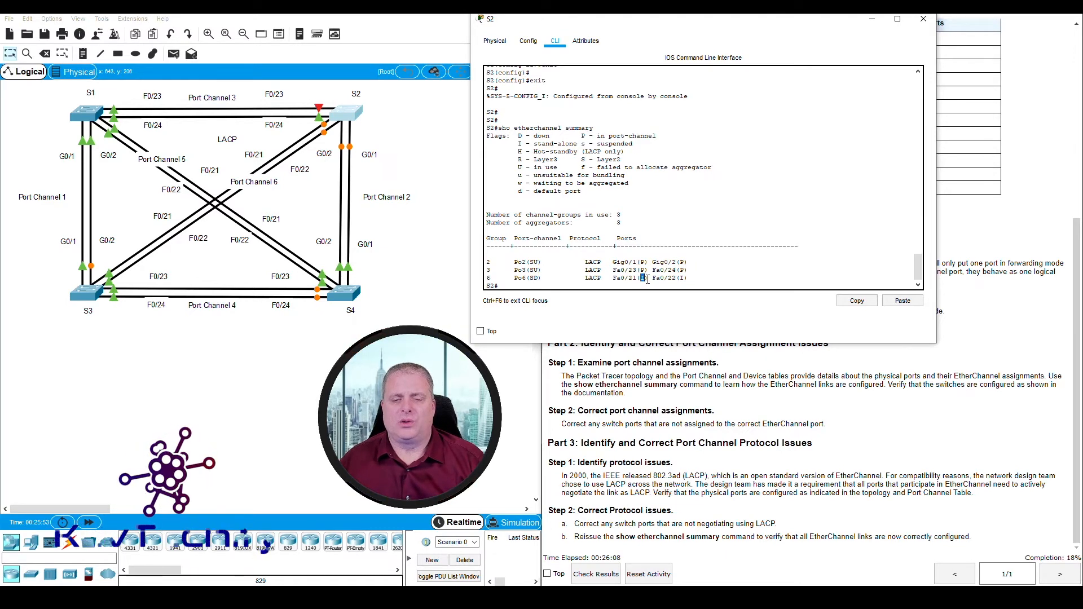
double_click(682, 278)
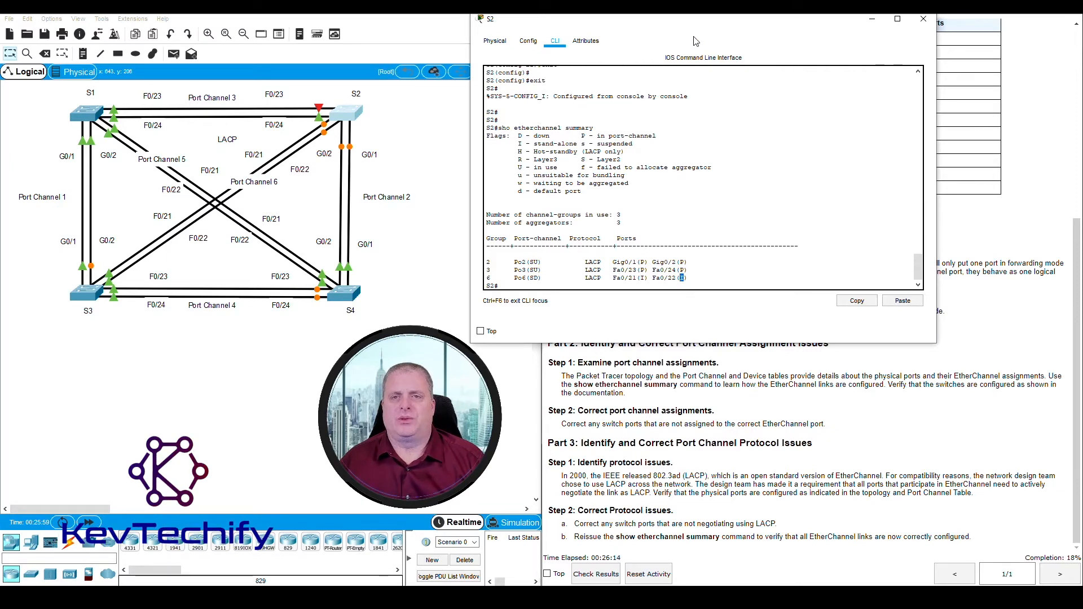
drag(711, 21, 270, 31)
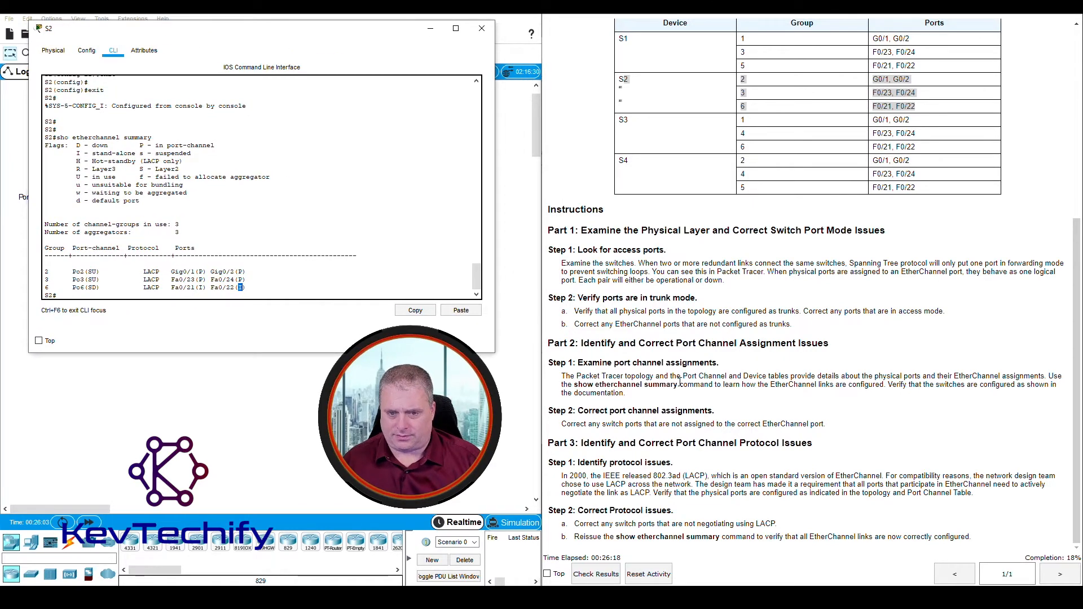
click(431, 35)
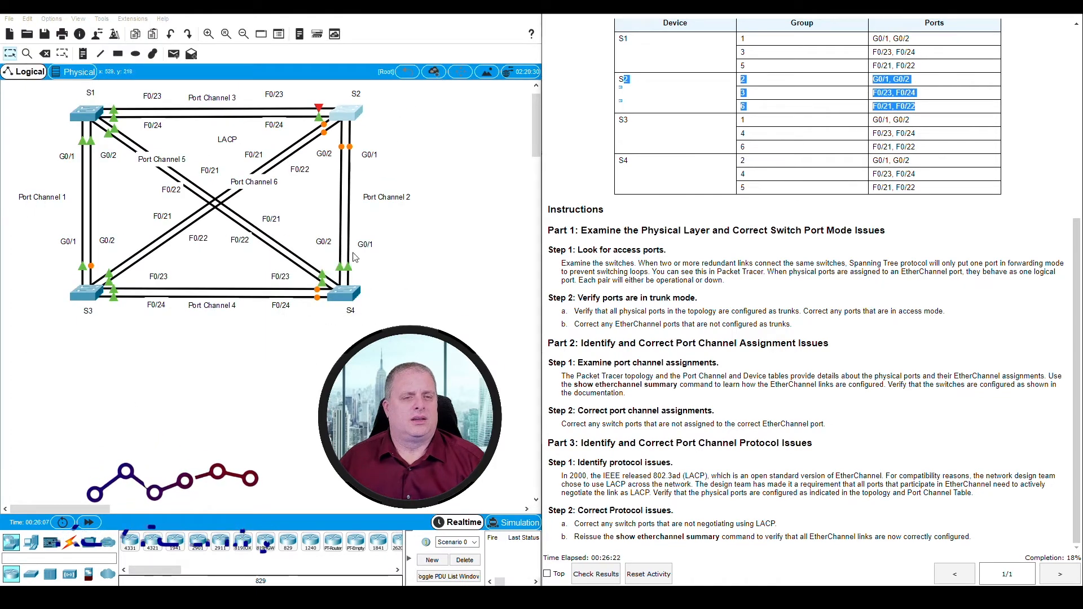
Open switch S3's command line and run "show etherchannel summary"
click(87, 292)
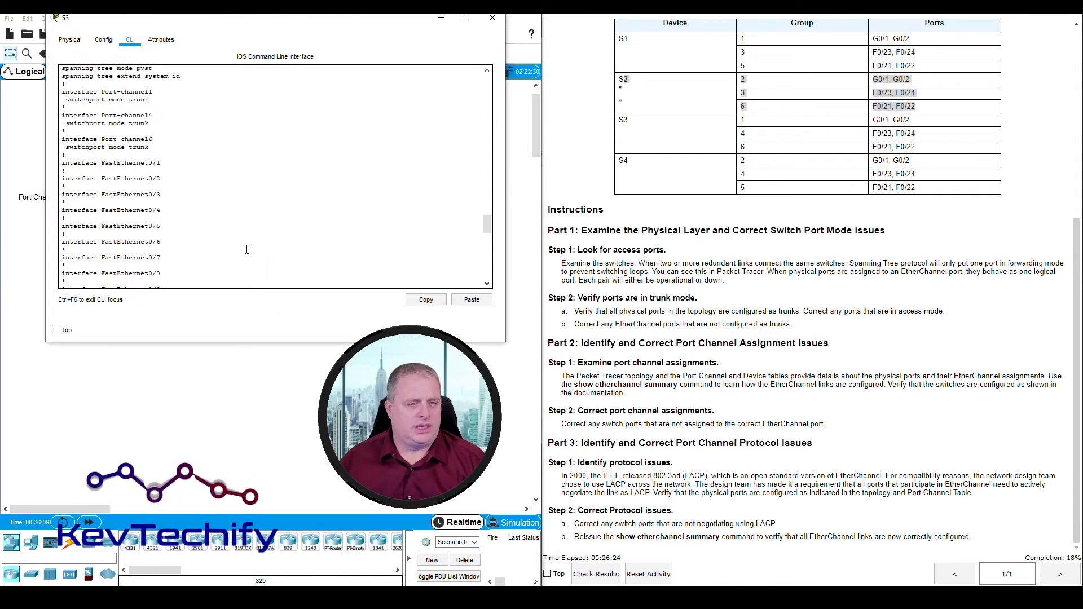
key(Return)
key(Return)
key(Return)
key(Return)
text(show etherchann)
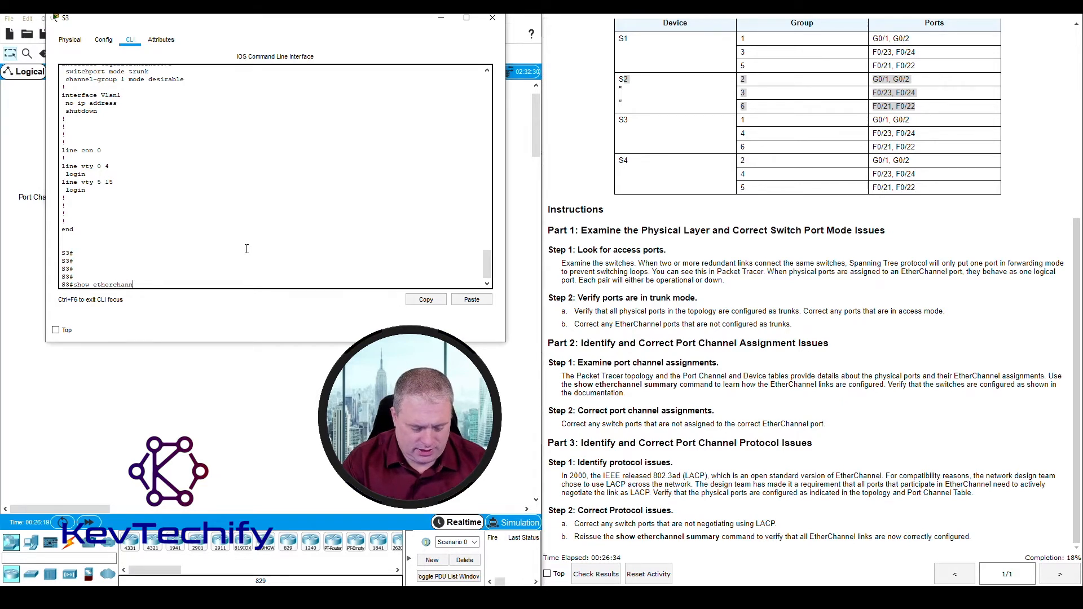
text(summary)
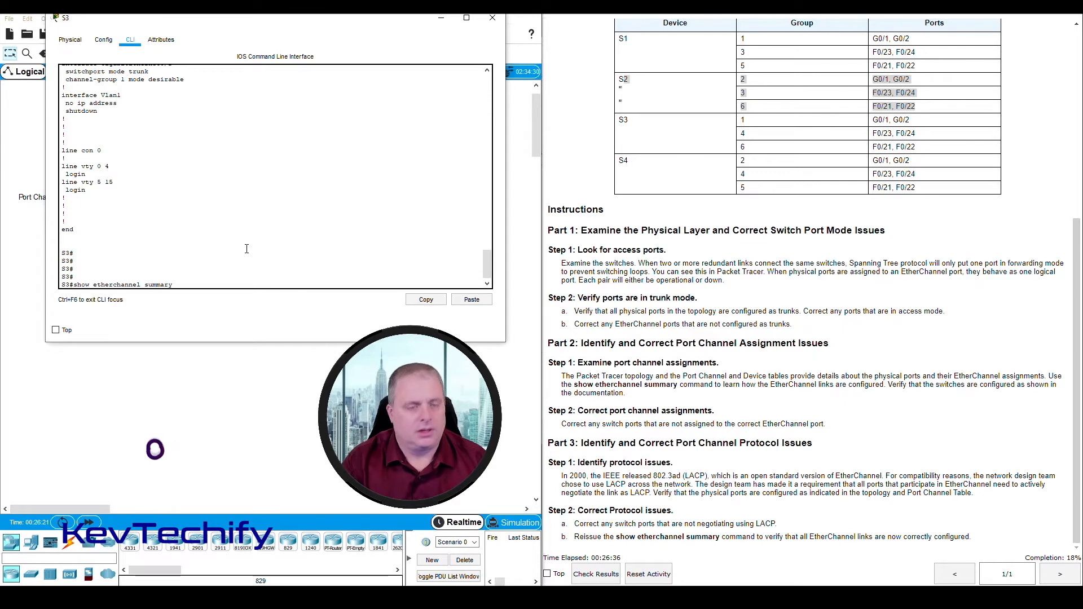
key(Return)
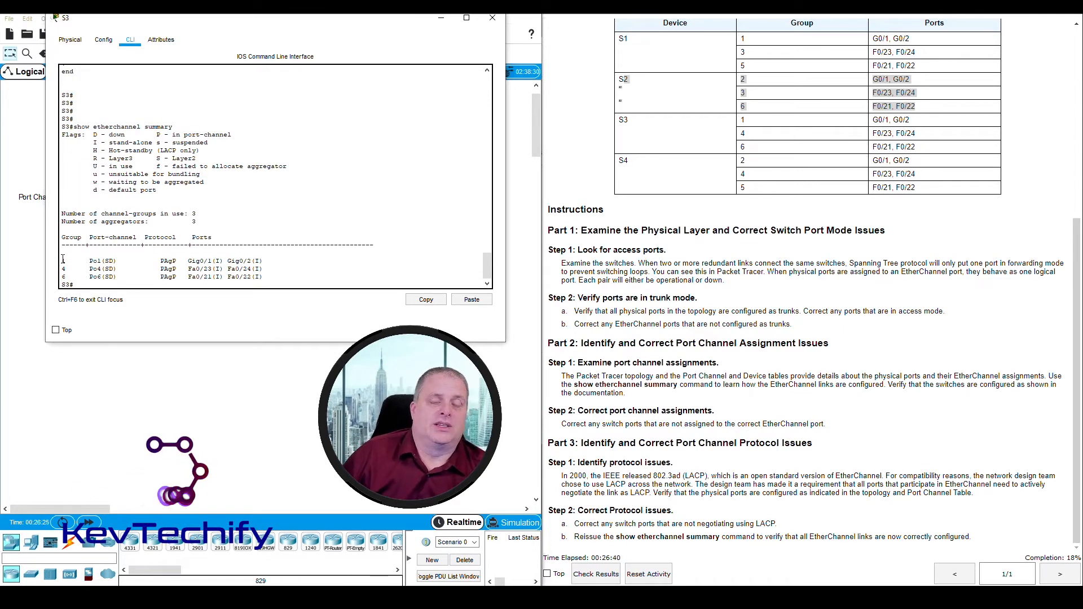
Examine the protocol and port flags of groups 1, 4 and 6 in S3's summary, and minimize the S3 window
drag(64, 259, 272, 260)
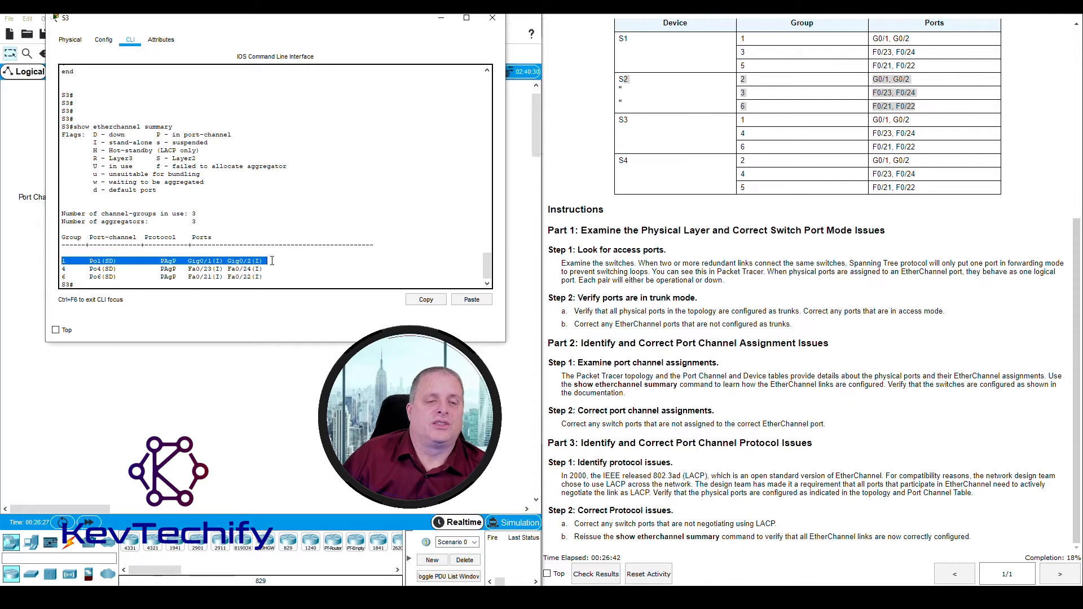
drag(165, 266, 280, 274)
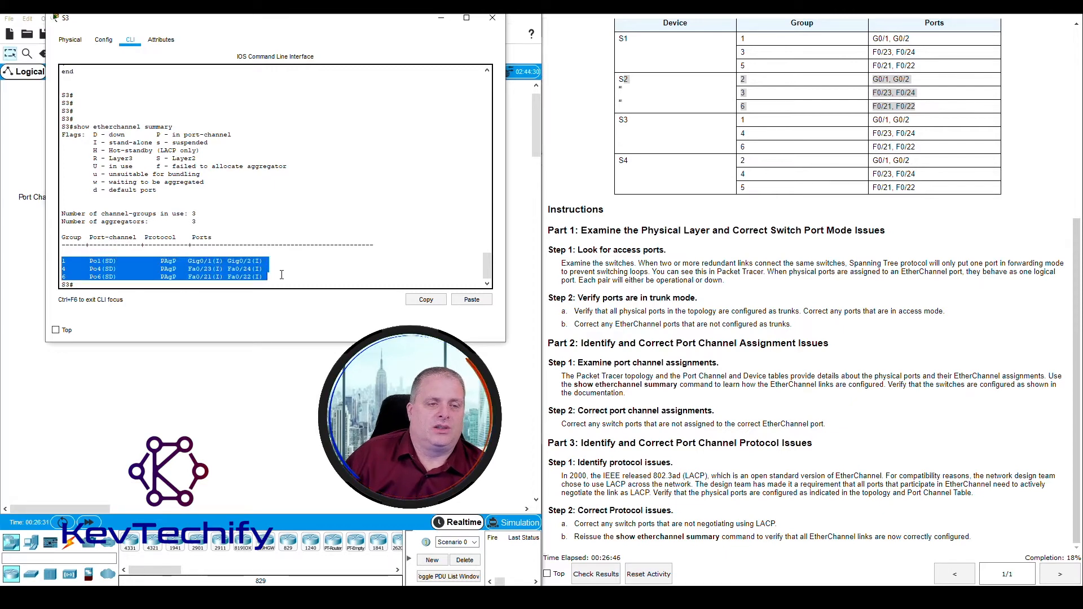
click(158, 261)
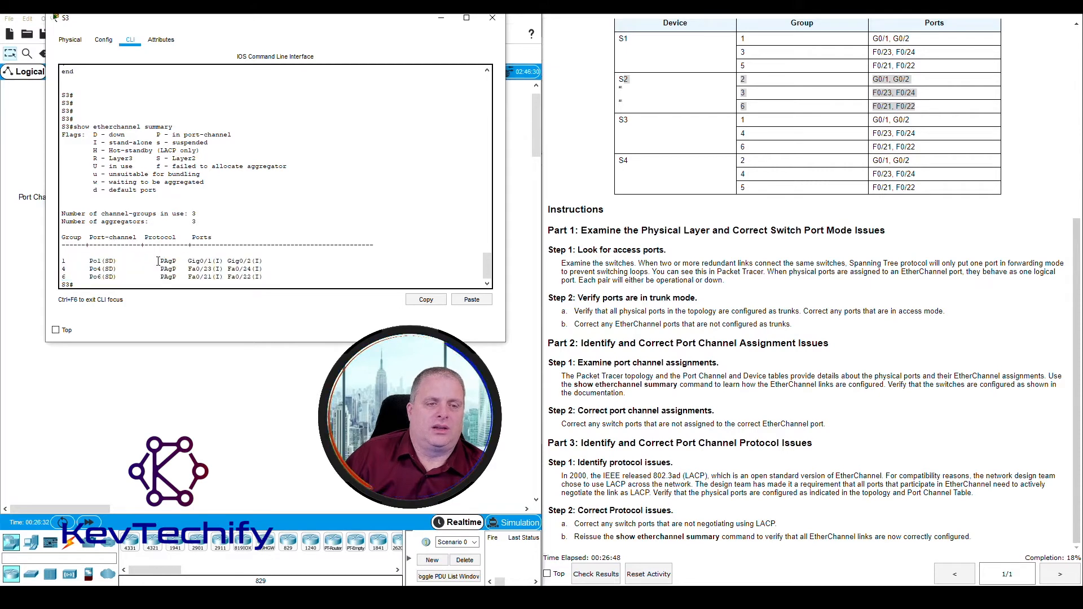
drag(160, 261, 269, 278)
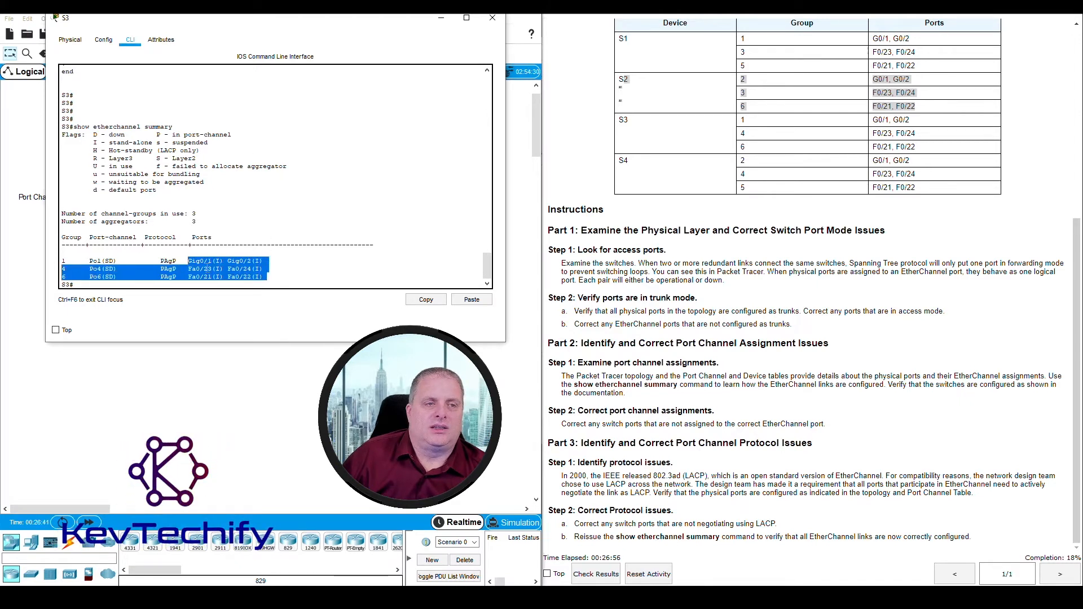
drag(110, 141, 157, 141)
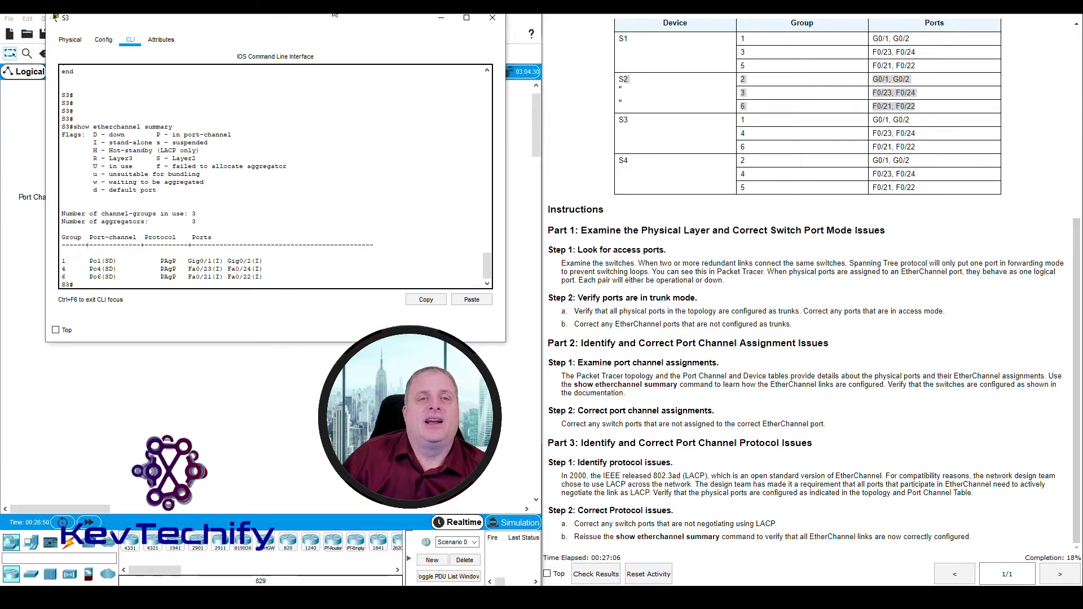
click(442, 18)
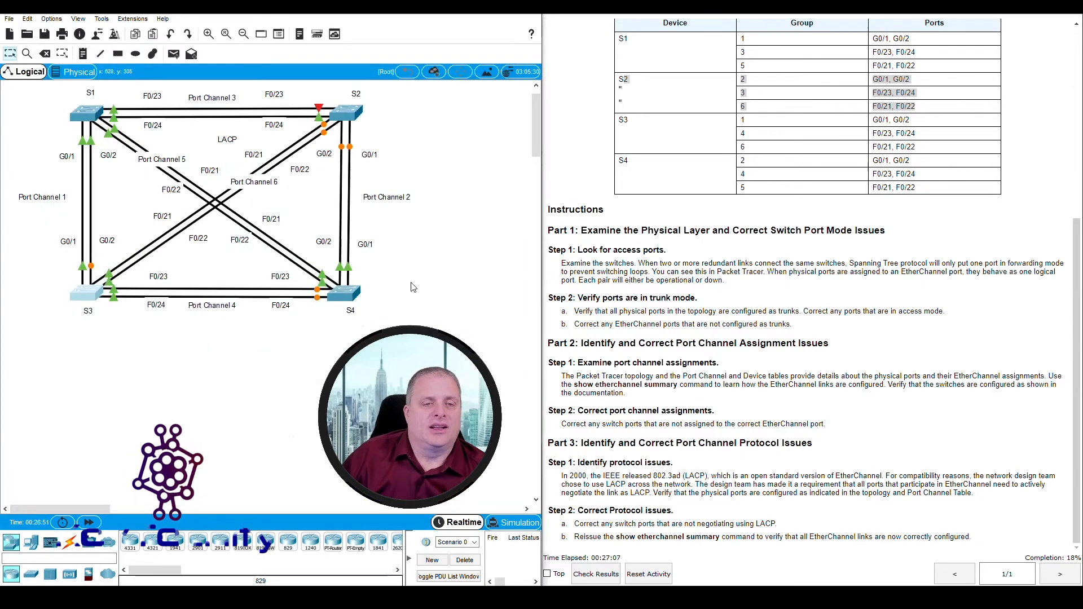
Open switch S4's command line and run "show etherchannel summary"
click(340, 294)
key(Return)
key(Return)
key(Return)
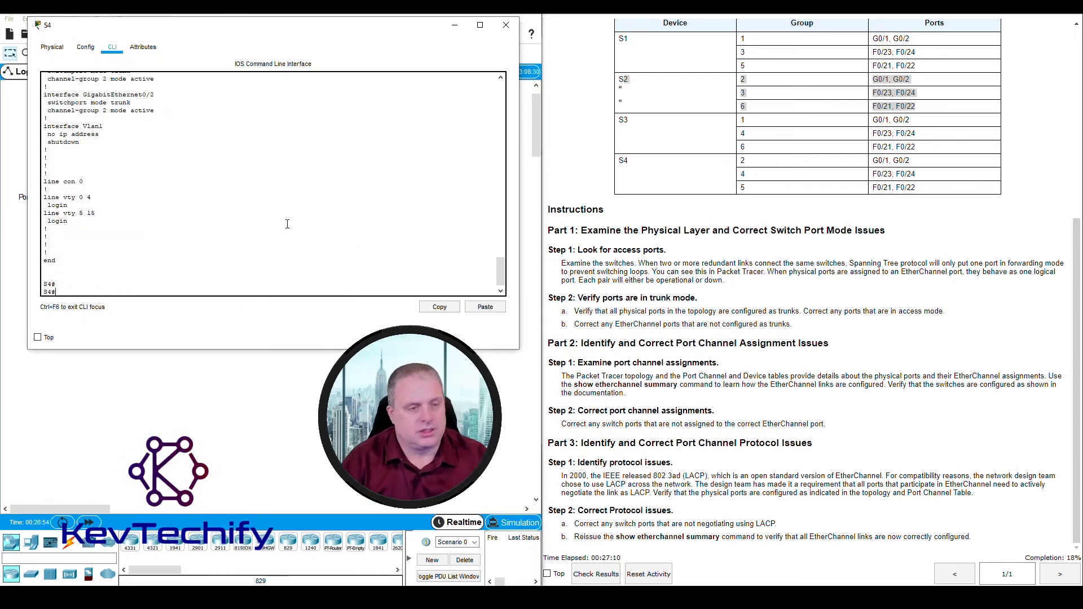
text(sho)
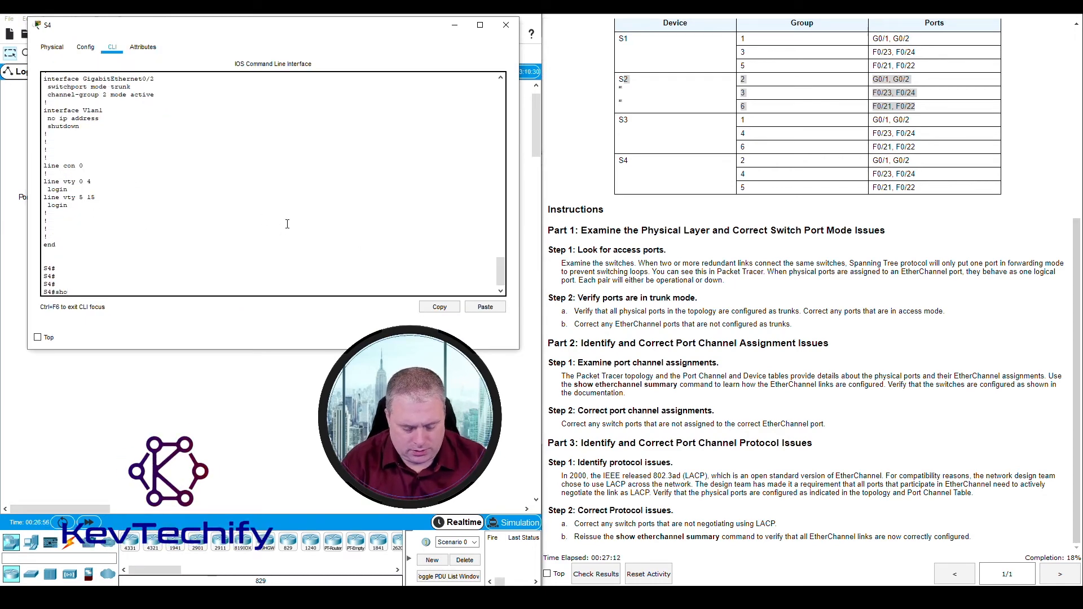
text(w etherchan)
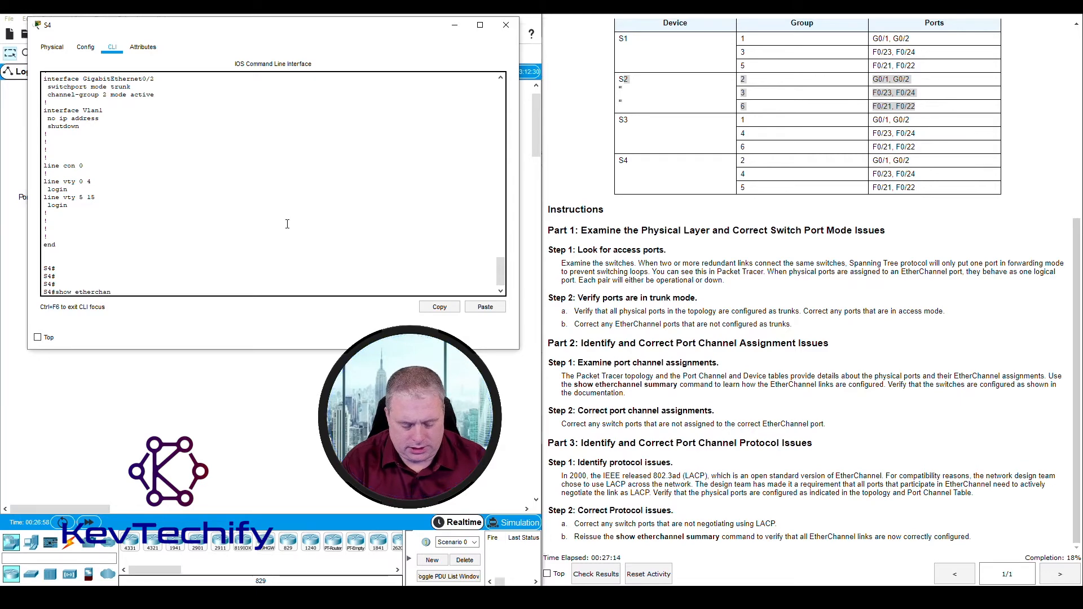
text(nel summary)
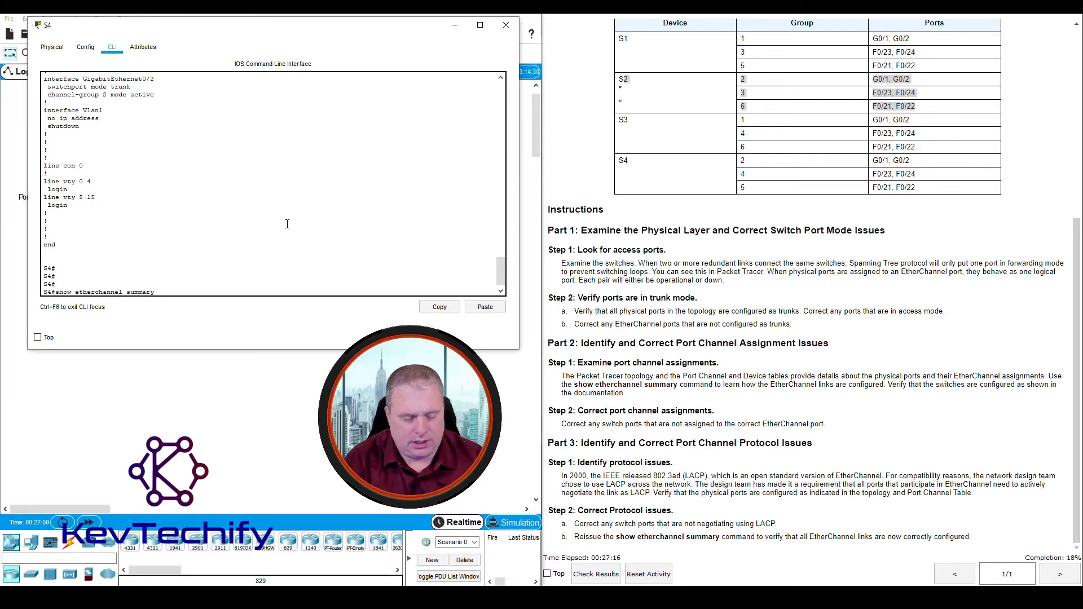
key(Return)
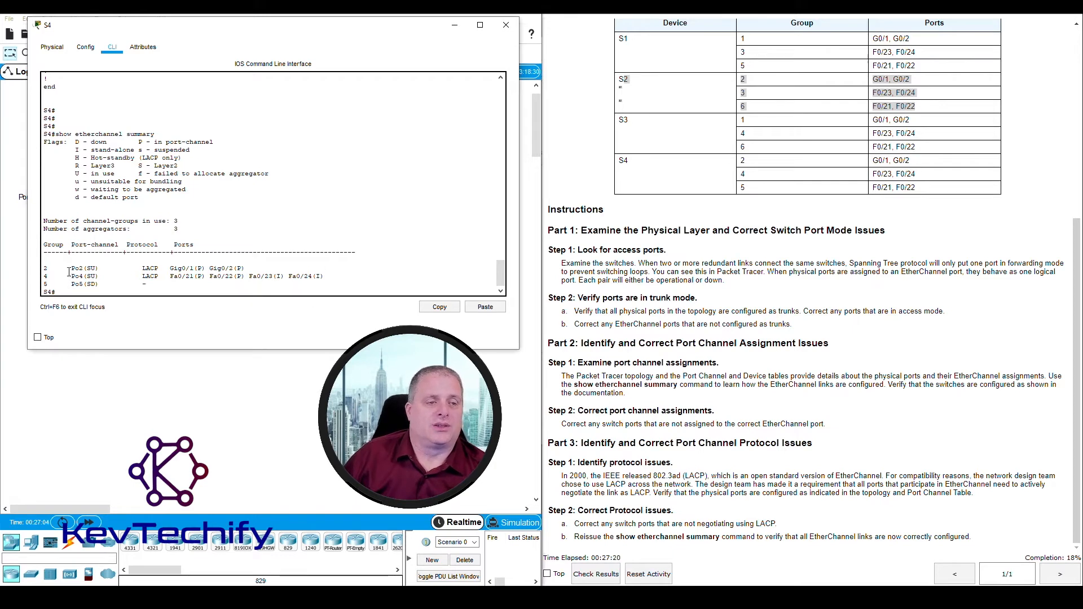
Check the member ports and flags of port channels 2 and 4 in S4's EtherChannel summary
drag(45, 269, 164, 269)
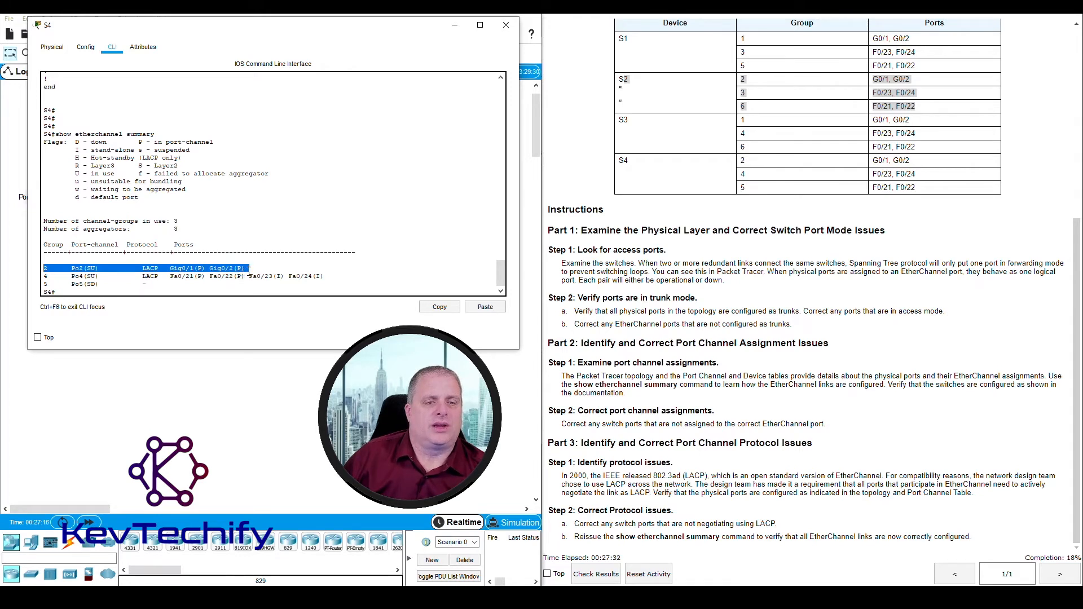
click(245, 273)
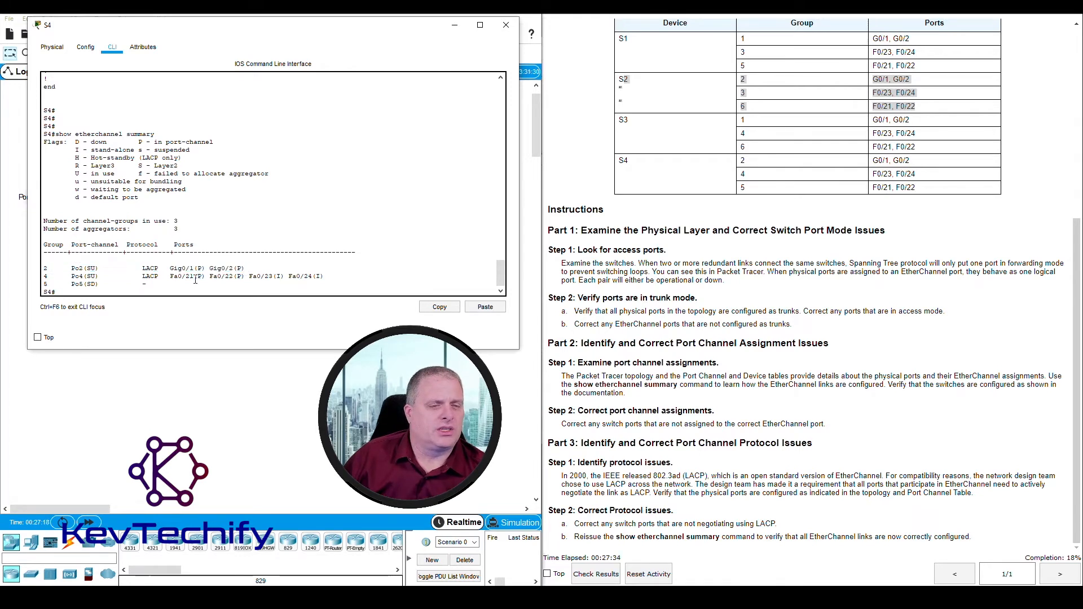
drag(43, 276, 329, 276)
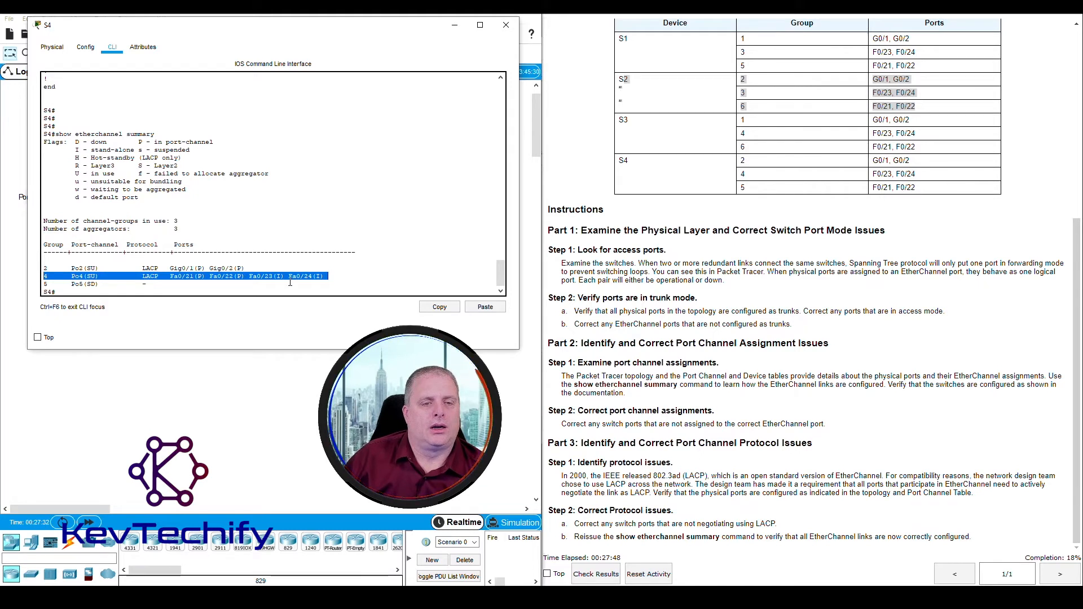
click(200, 278)
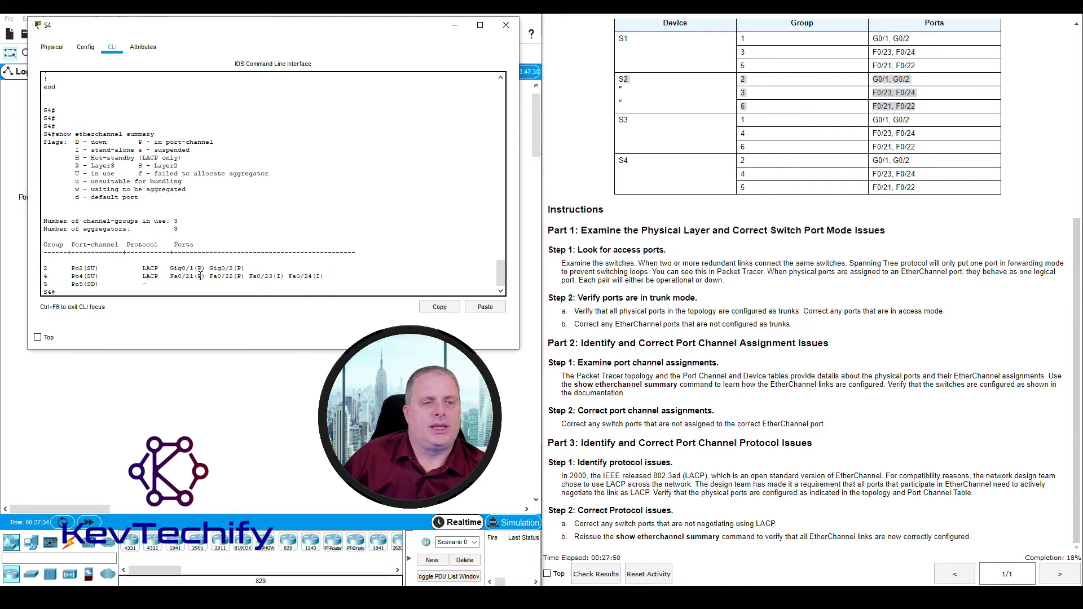
Compare S4's EtherChannel summary with the documented table, checking the ports assigned to groups 4 and 5
drag(198, 276, 322, 276)
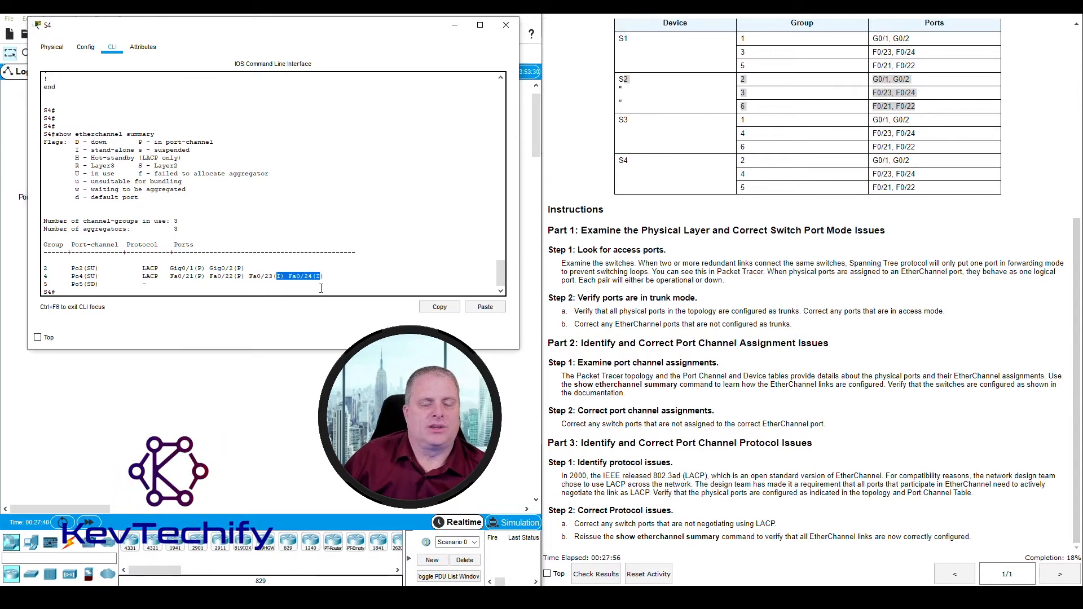
click(253, 274)
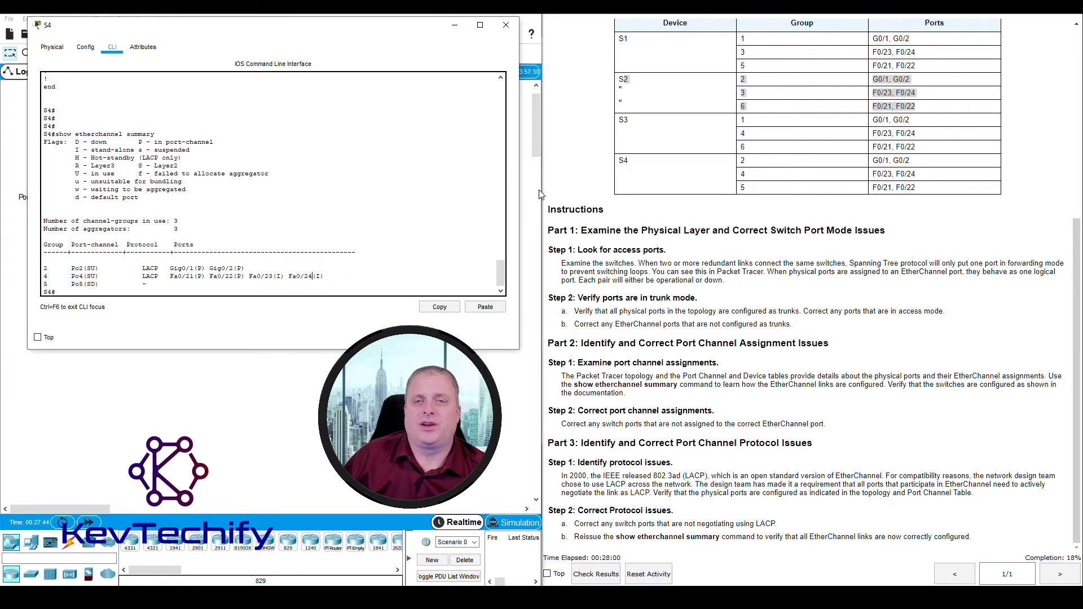
click(632, 159)
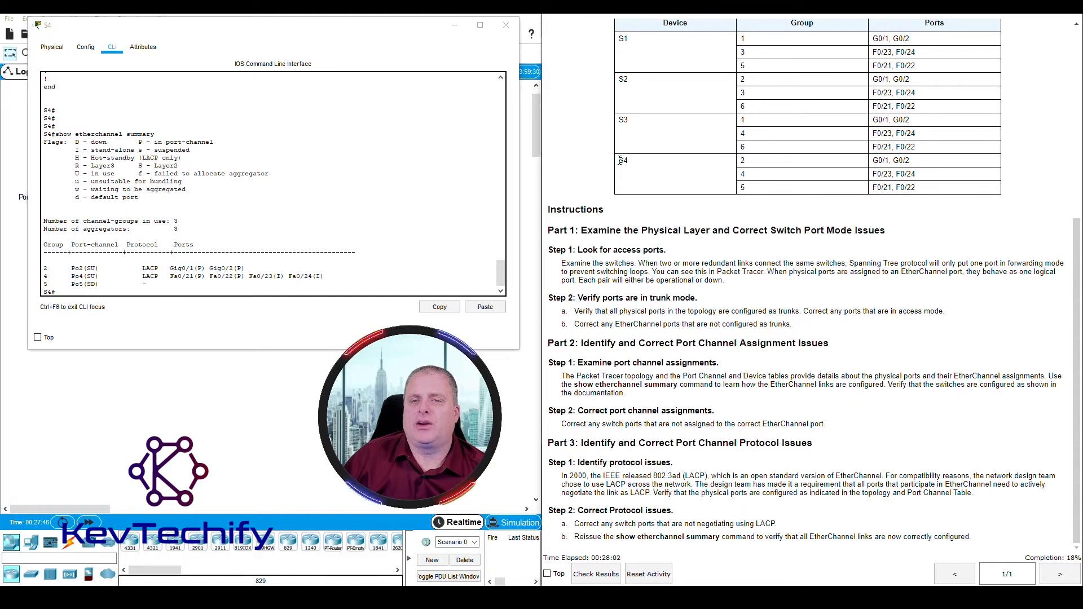
drag(621, 160, 957, 190)
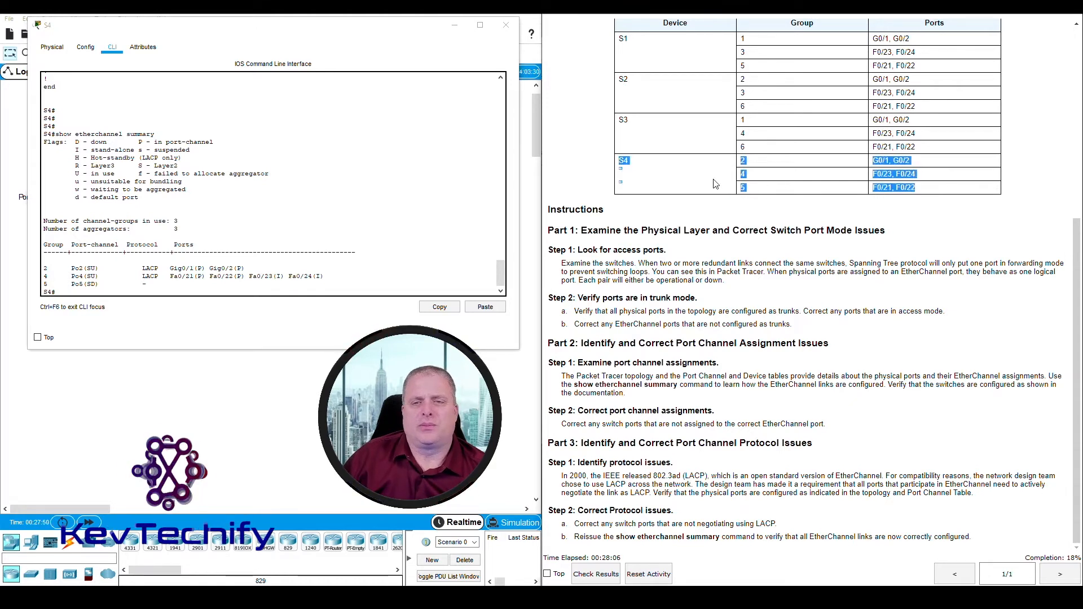
click(743, 174)
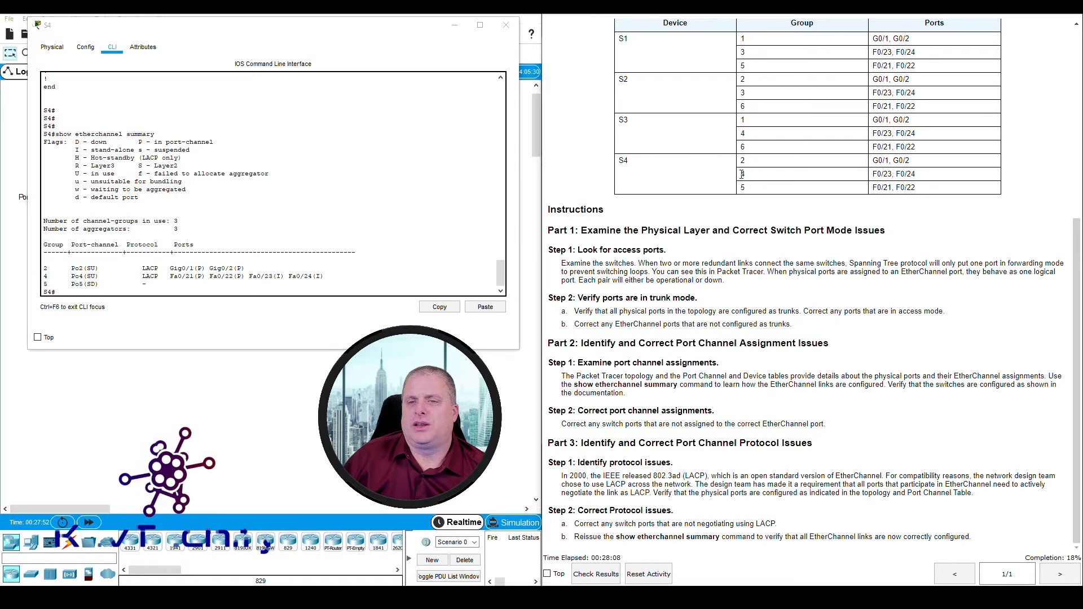
drag(743, 174, 881, 176)
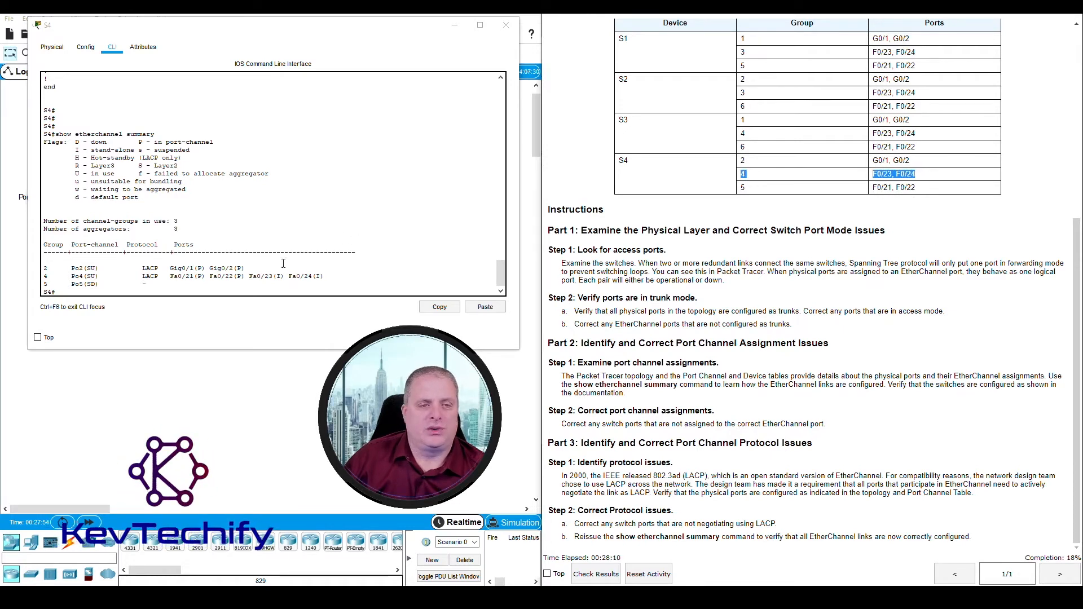
drag(249, 276, 347, 275)
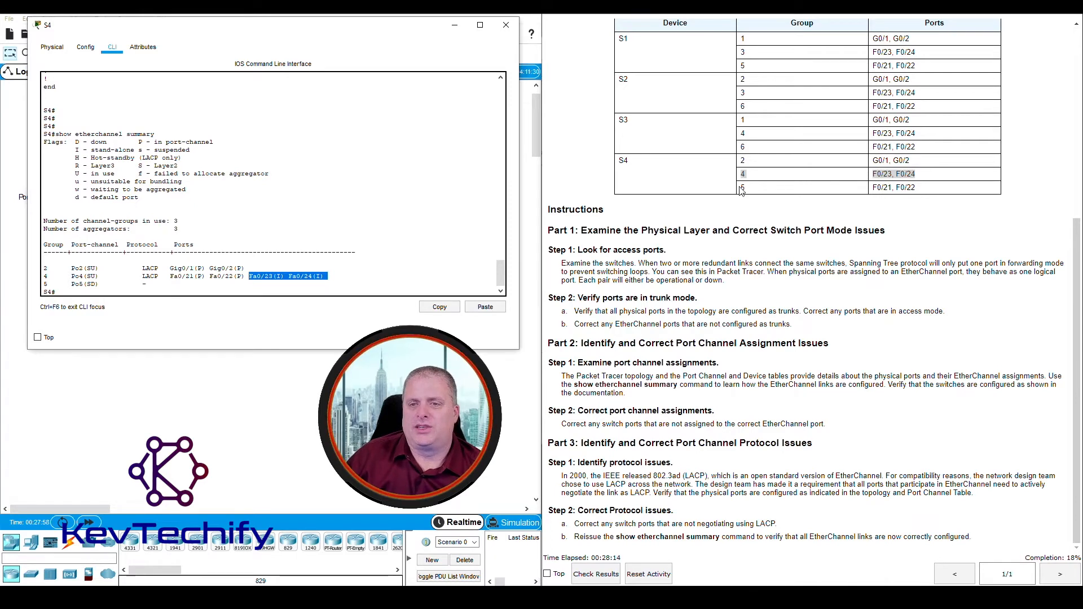
drag(740, 191, 933, 192)
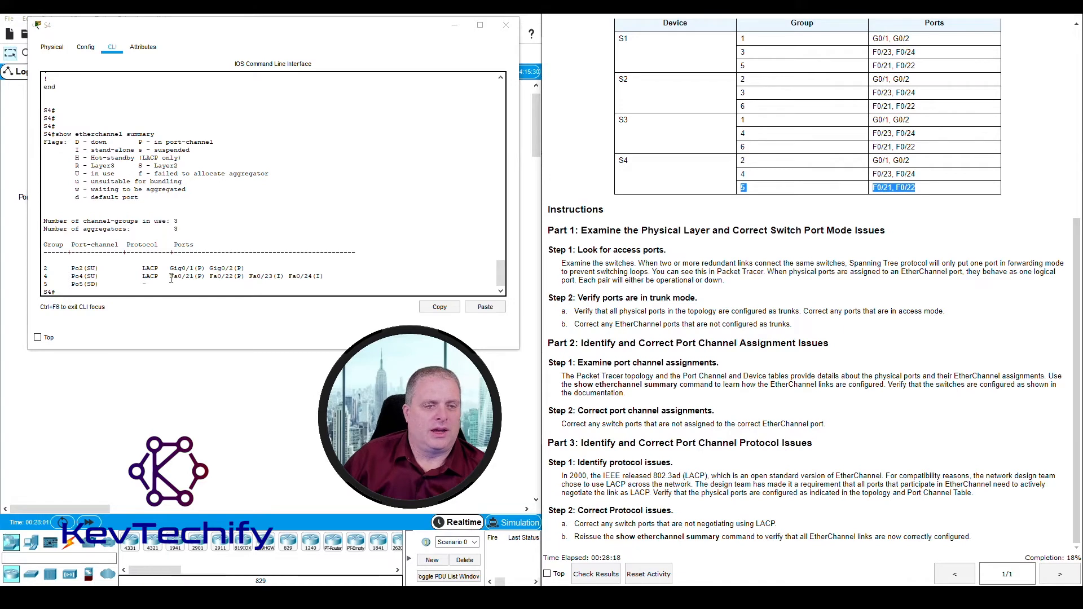
drag(171, 277, 247, 276)
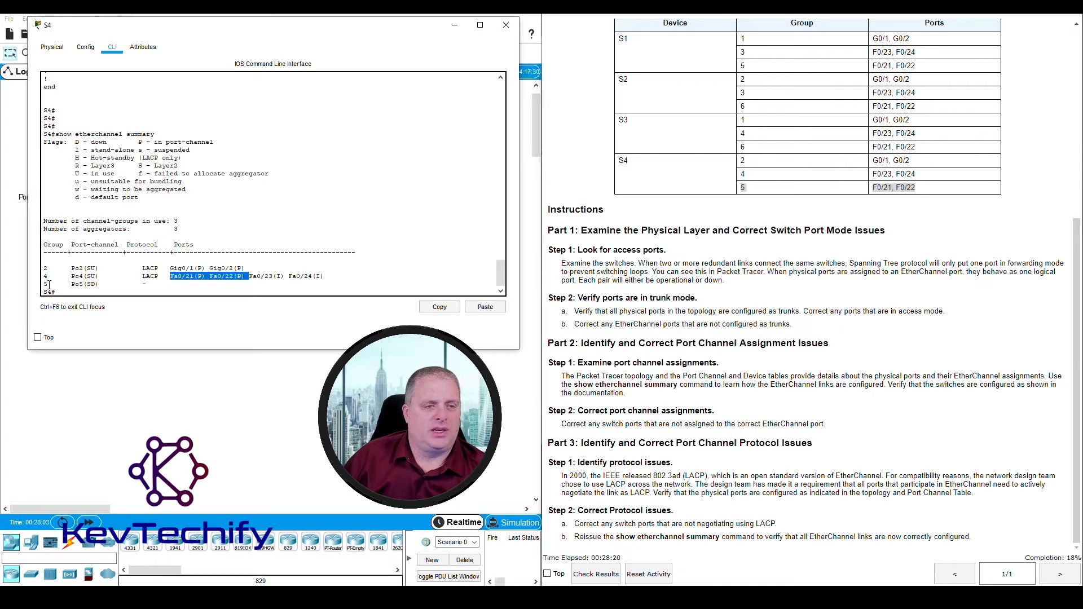
drag(43, 284, 49, 284)
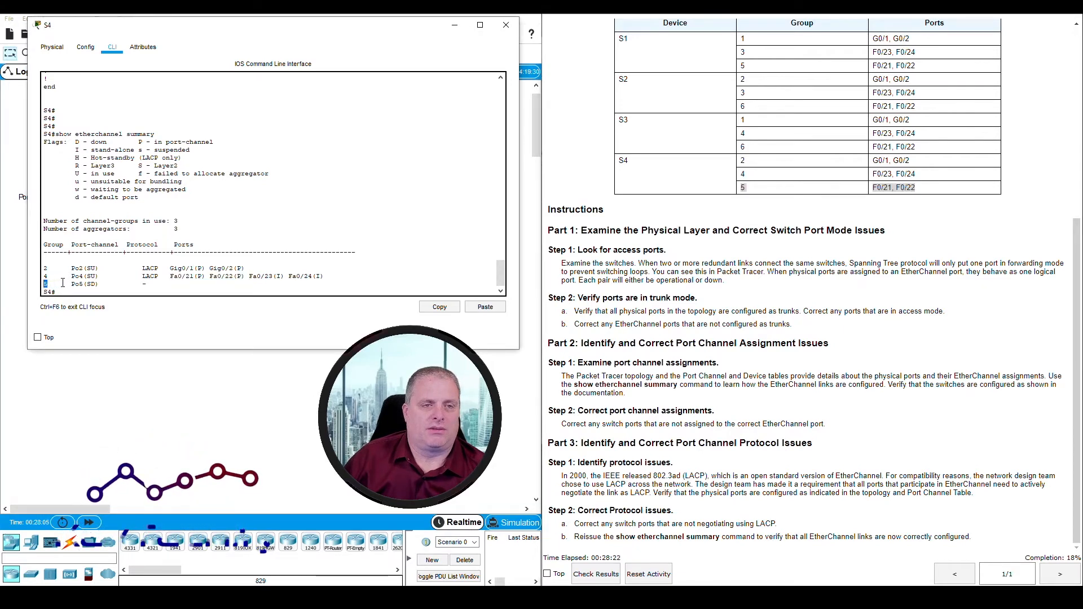
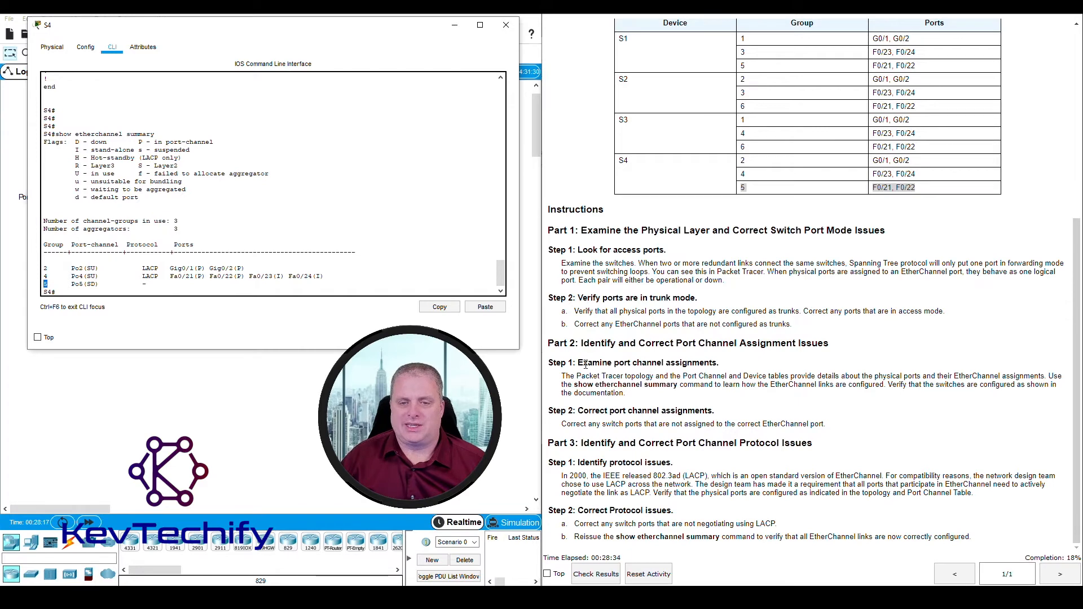
Review the Part 2 instructions on examining and correcting port channel assignments, and minimize the S4 window
drag(579, 362, 719, 363)
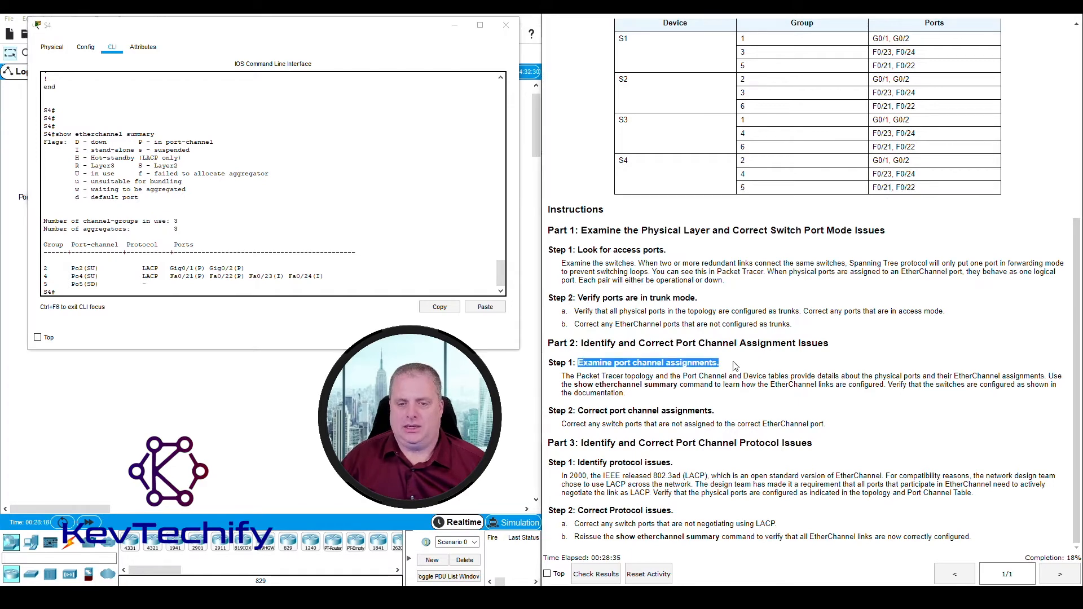
click(454, 25)
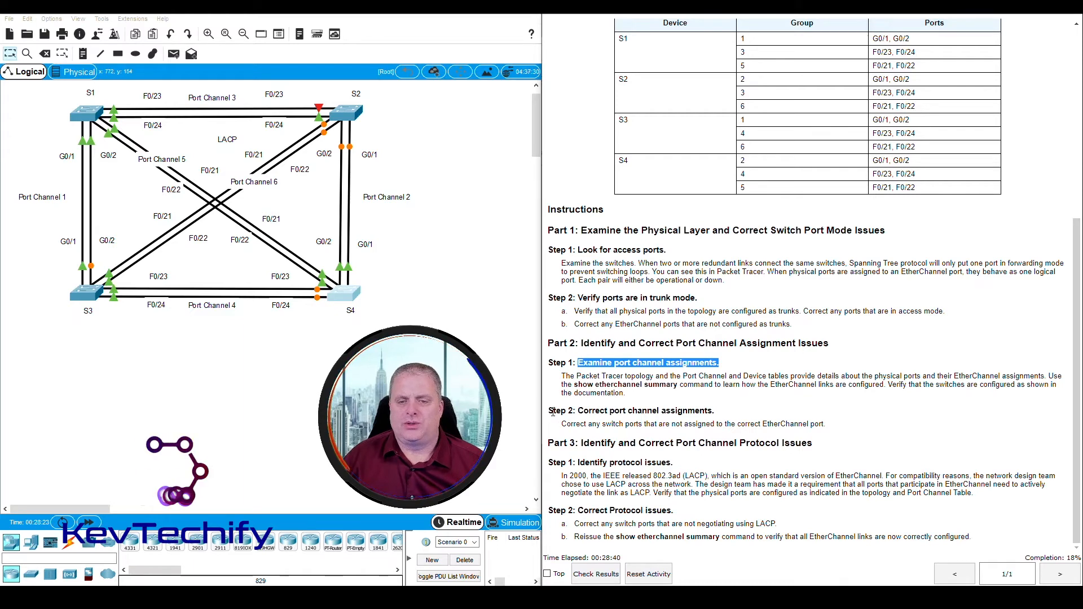
drag(554, 410, 730, 413)
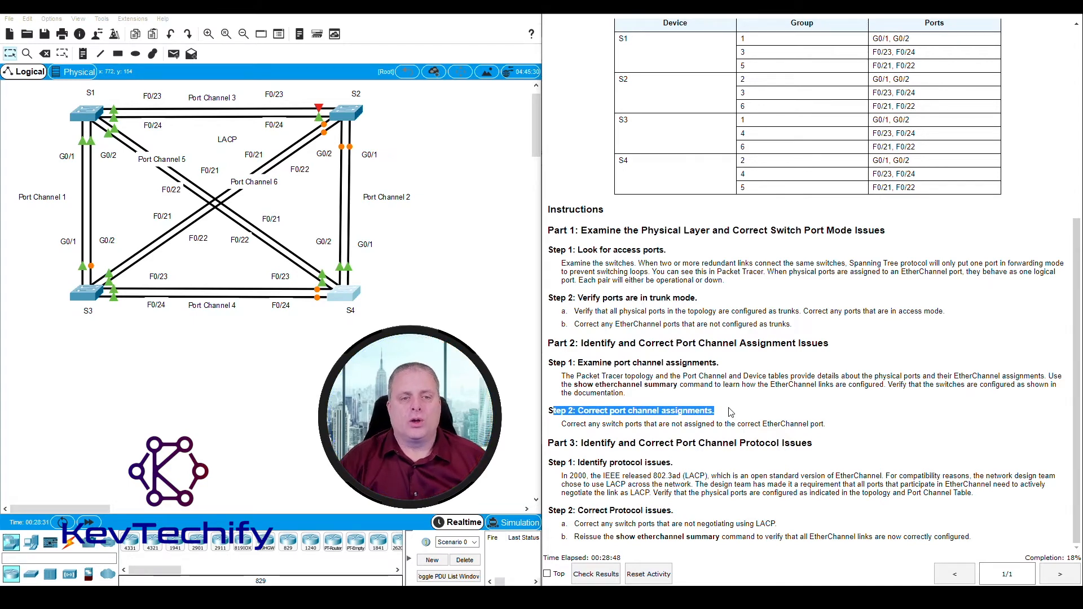
Reopen S4's command line and examine the flags of Fa0/23 and Fa0/24 in port channel 4
click(338, 292)
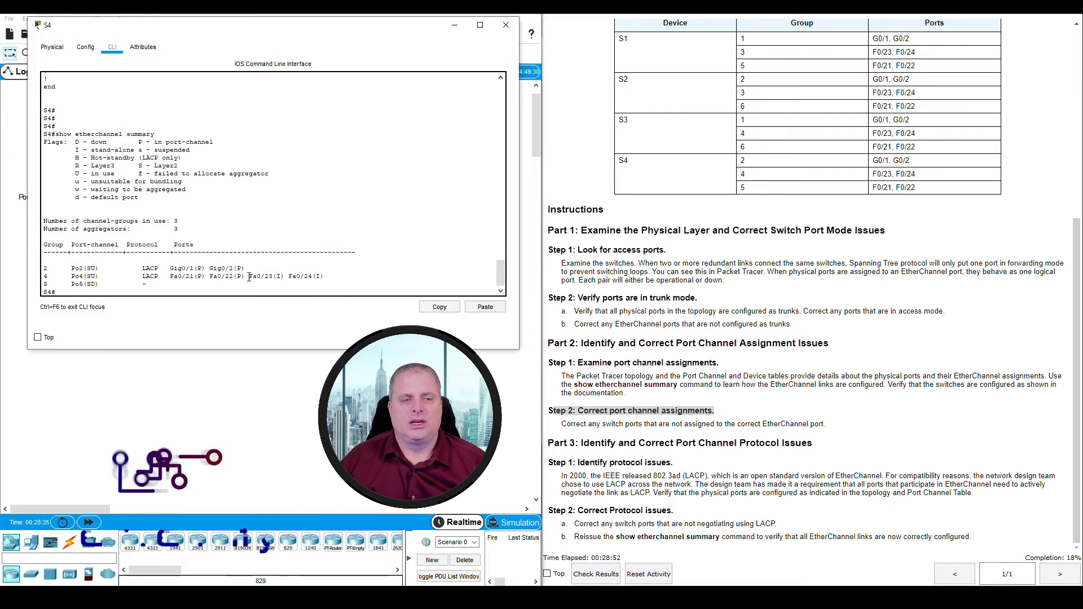
drag(249, 276, 322, 277)
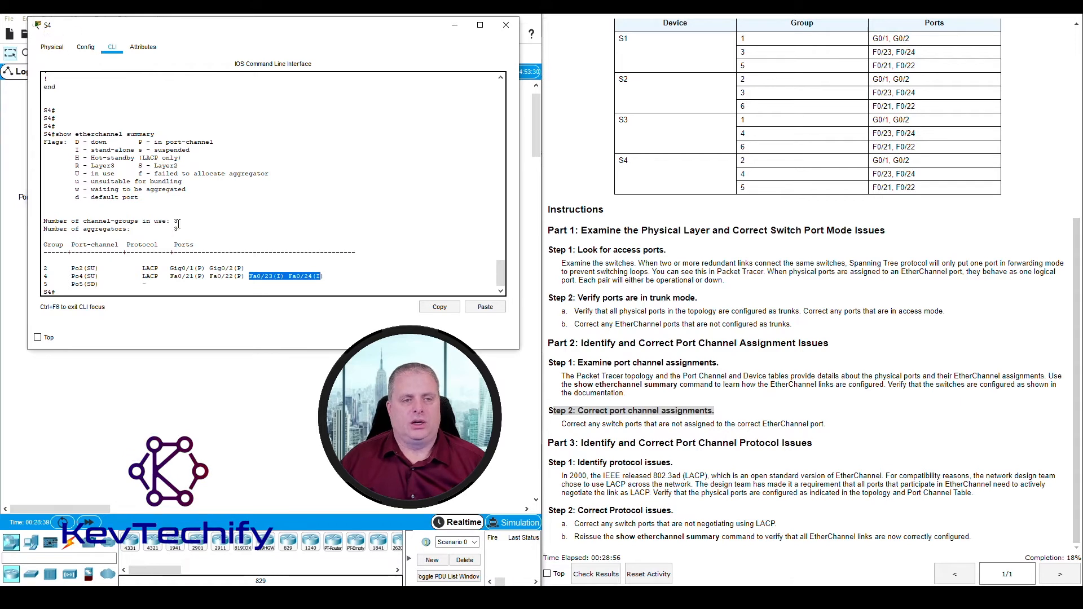
click(251, 276)
drag(250, 276, 337, 276)
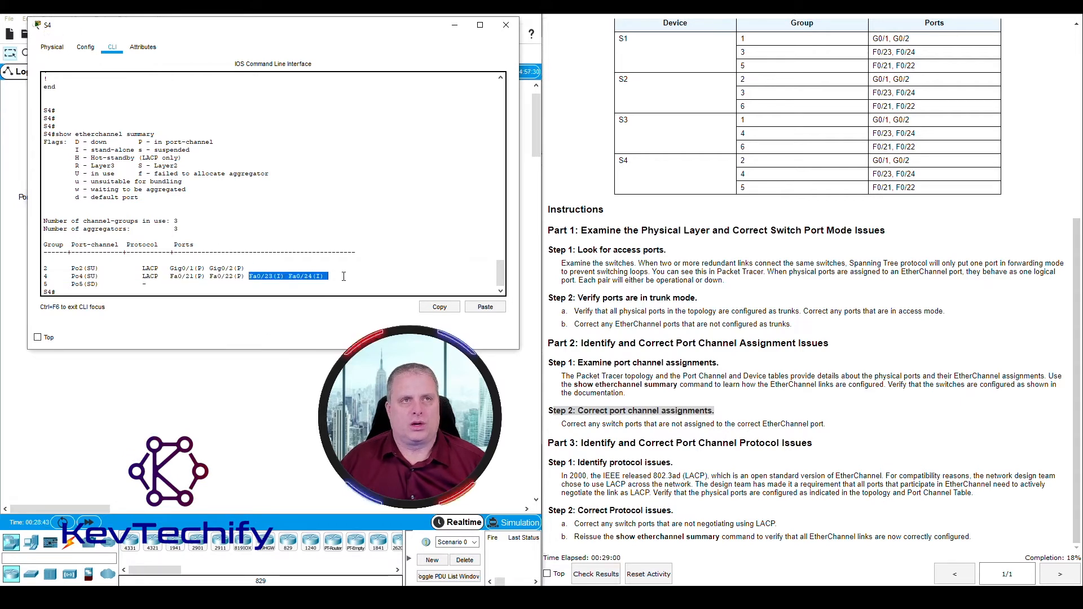
click(303, 281)
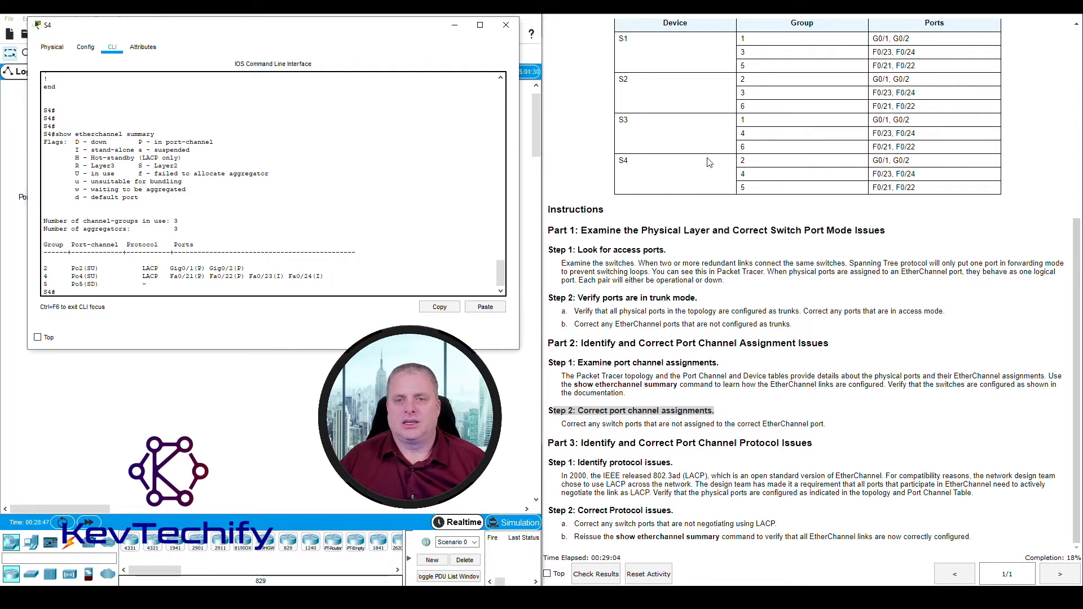
Check S4's group 2 members in the summary against the documented ports G0/1 and G0/2
click(738, 167)
double_click(744, 161)
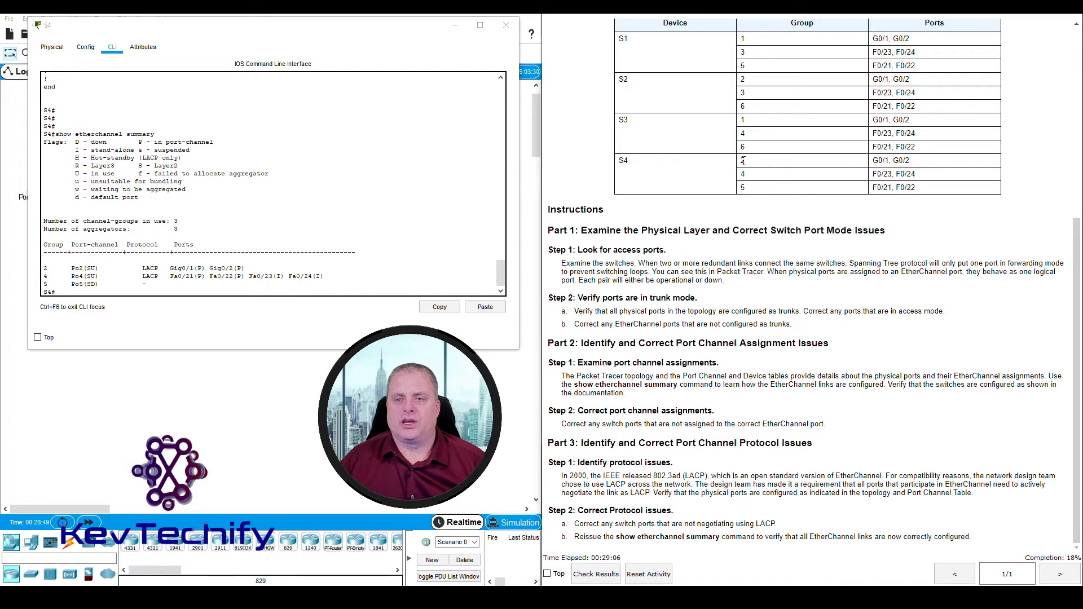
drag(809, 163, 909, 161)
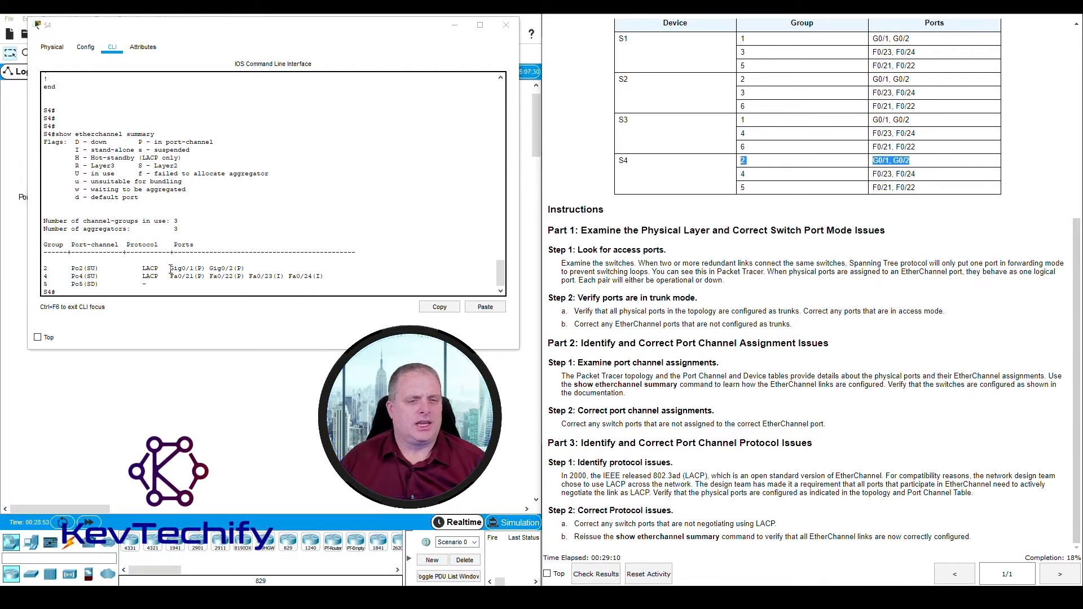
drag(172, 268, 268, 271)
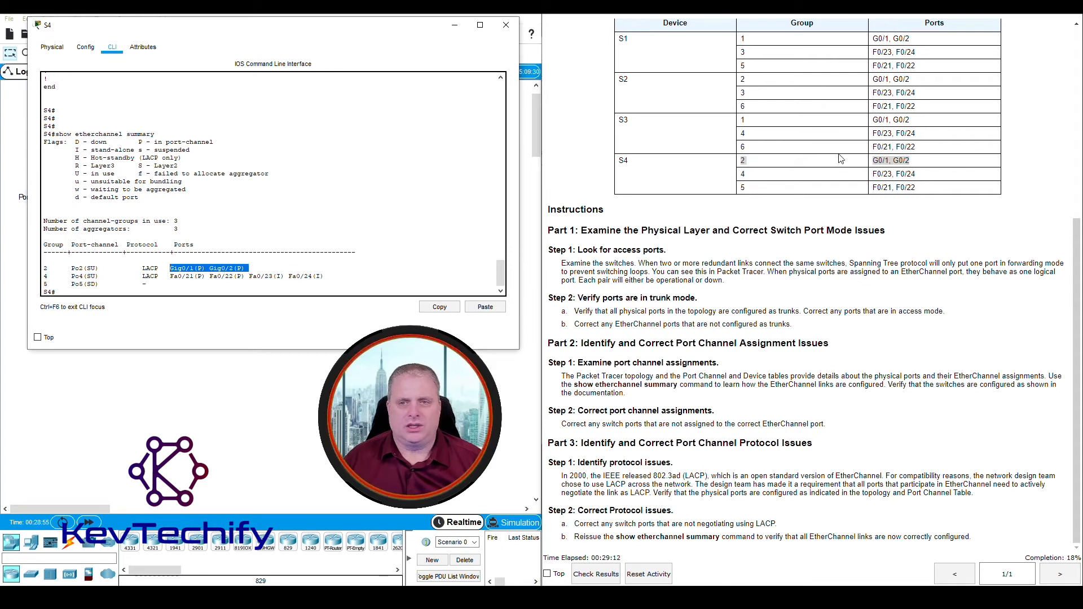
Compare S4's group 4 protocol and member ports with the documented ports F0/23 and F0/24
click(742, 176)
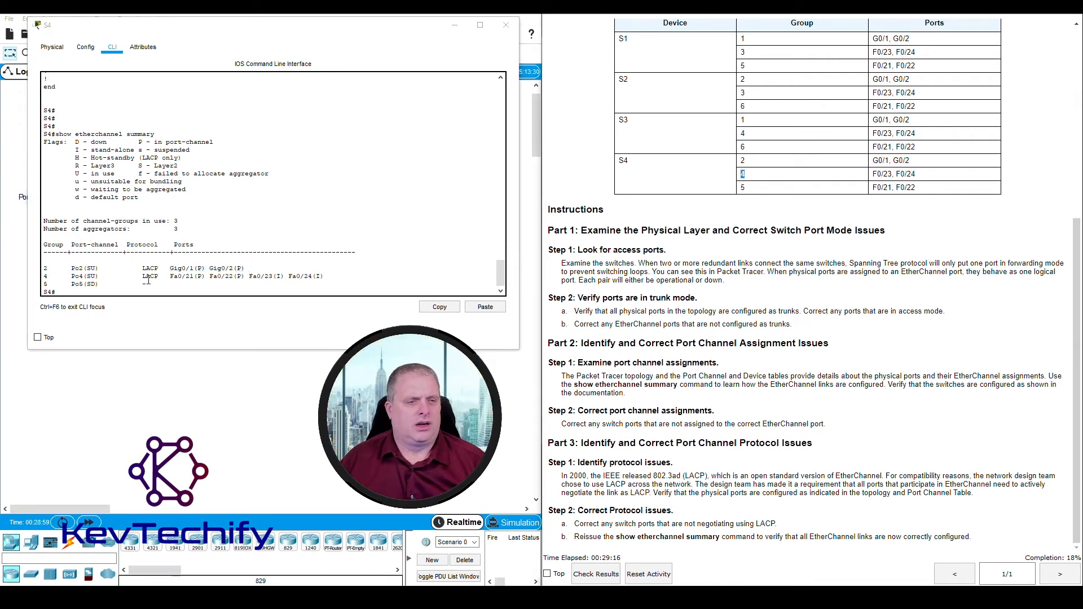
drag(44, 276, 167, 276)
click(825, 179)
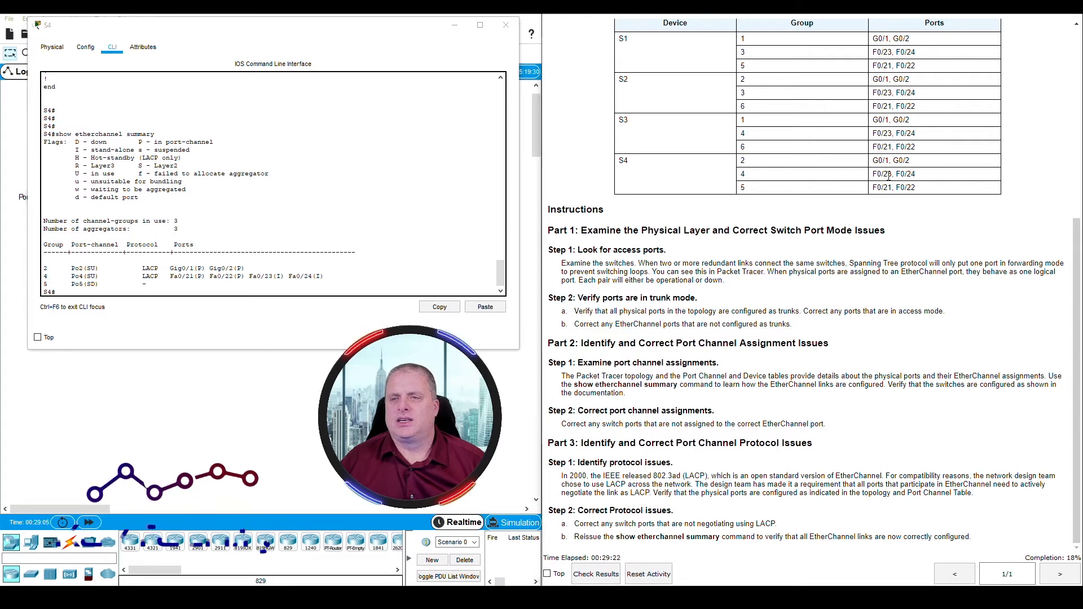
drag(872, 175, 922, 175)
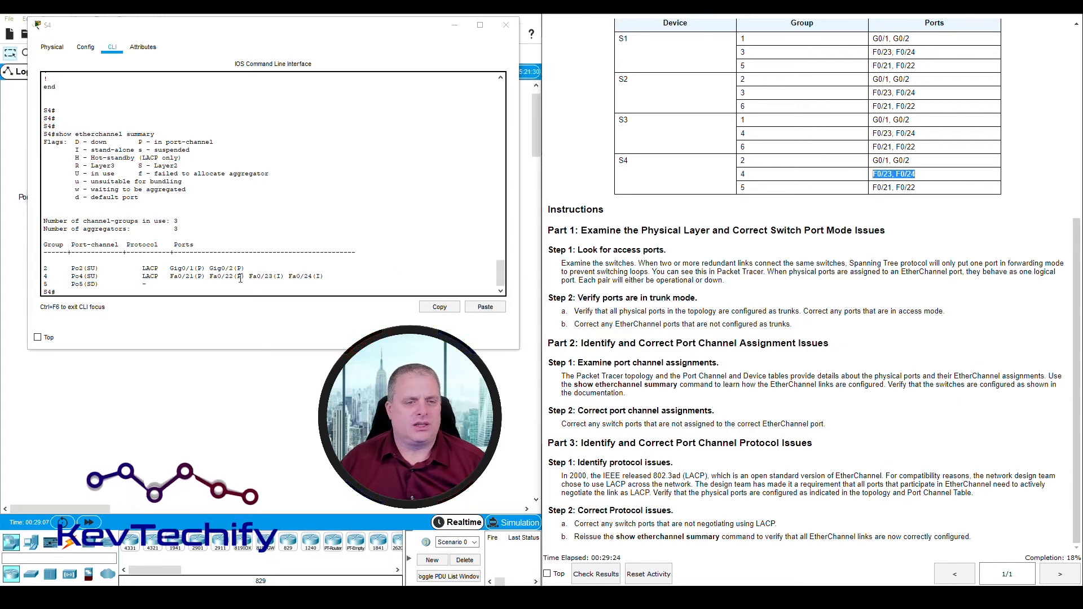
drag(249, 275, 329, 275)
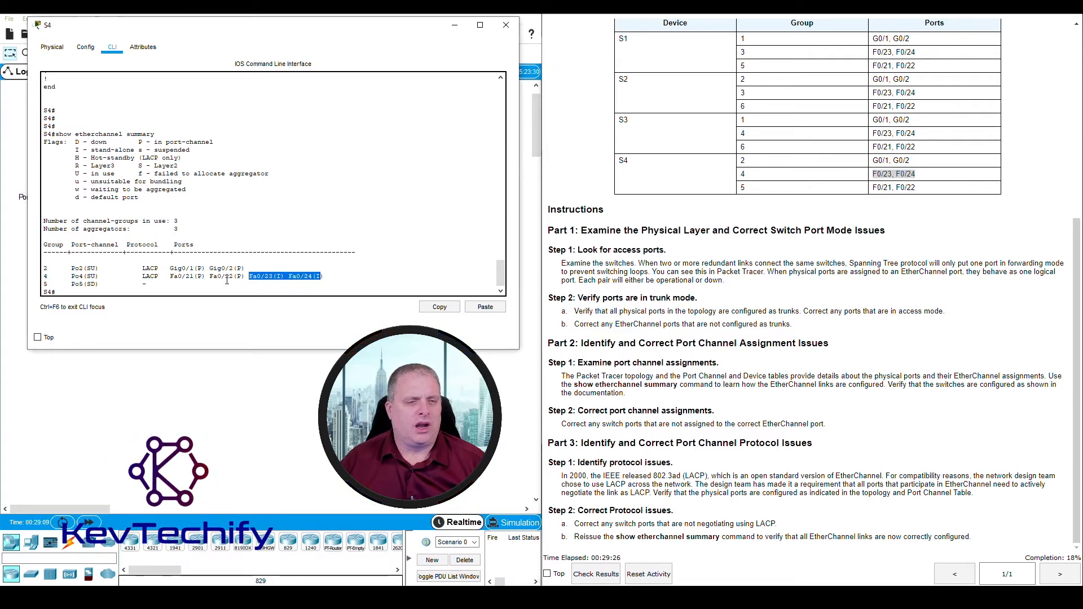
drag(172, 278, 244, 278)
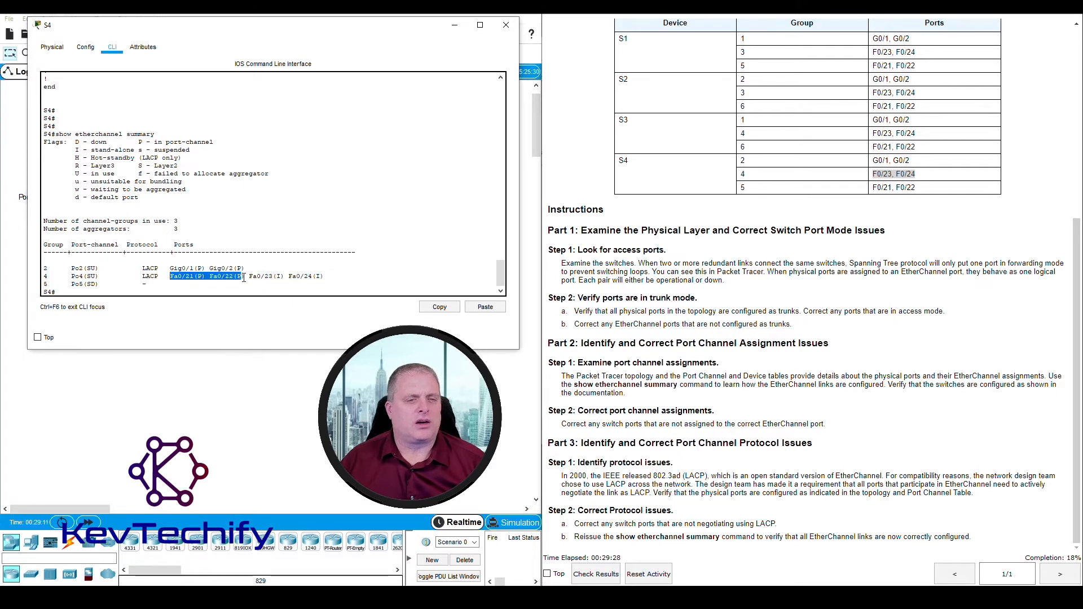
Check which port channel holds S4's Fa0/21 and Fa0/22 against the documented group 5 assignment
double_click(742, 188)
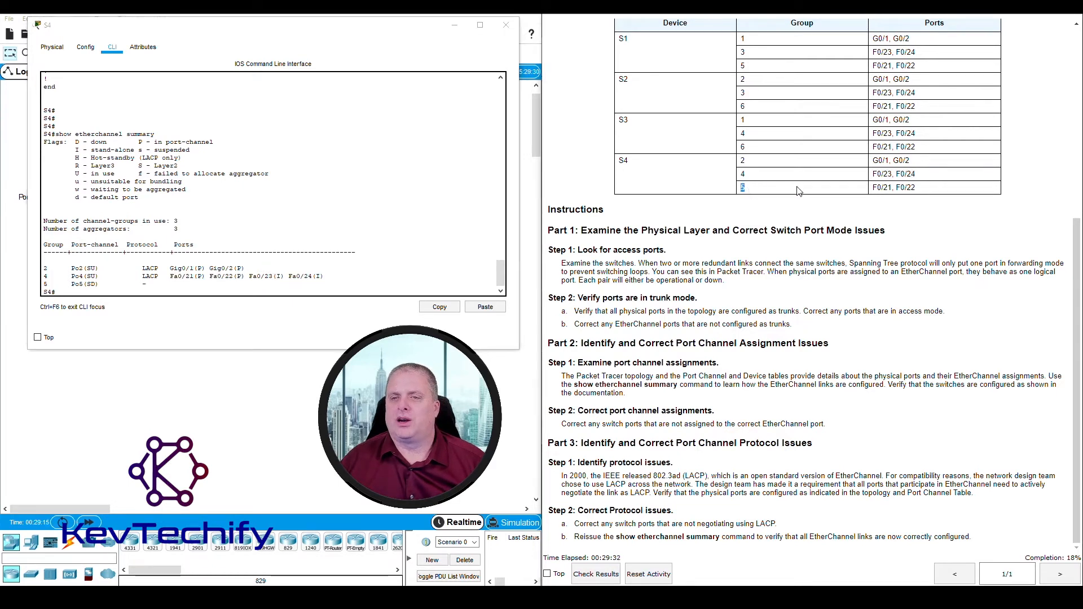
drag(798, 191, 927, 192)
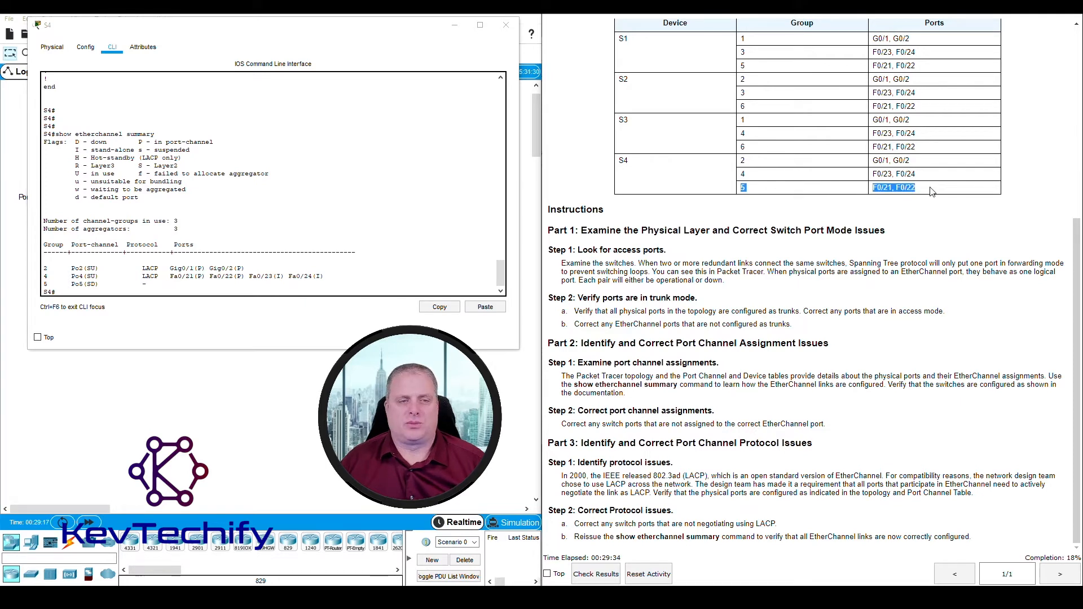
drag(170, 276, 247, 277)
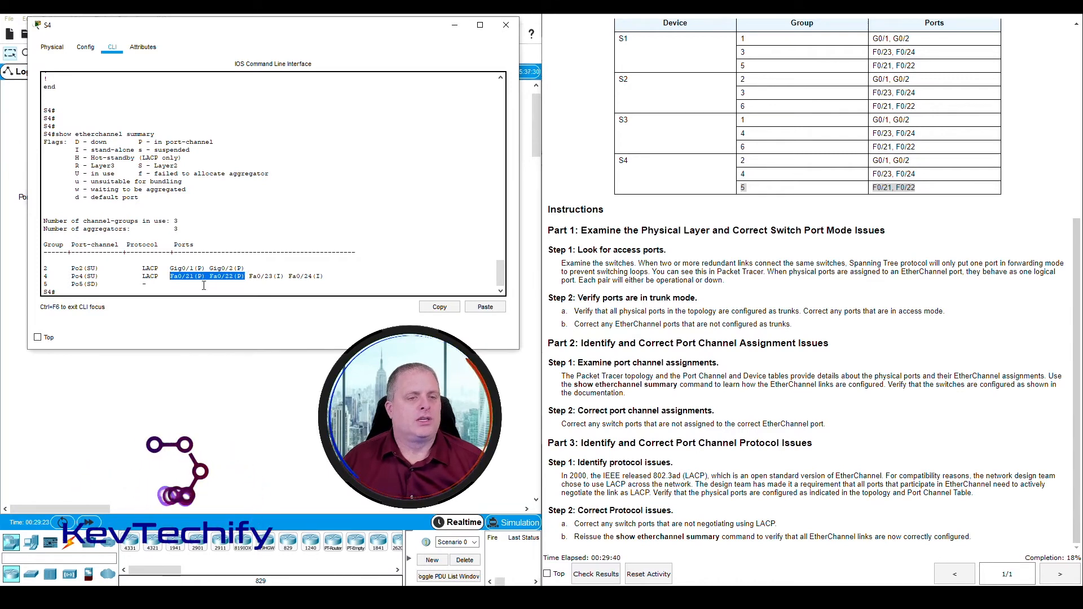
drag(44, 284, 106, 283)
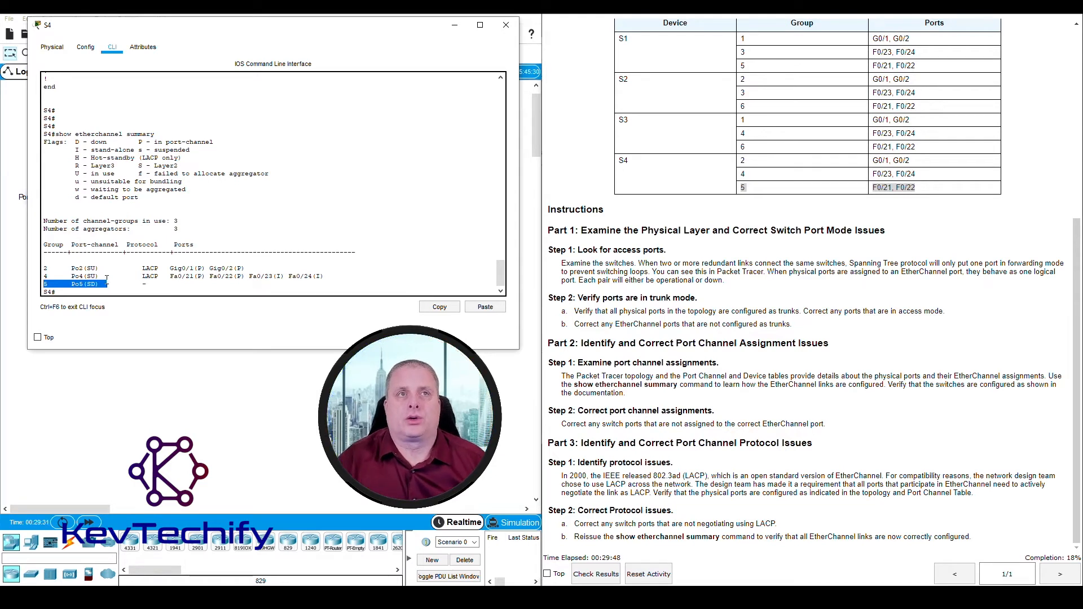
Enter global configuration mode on S4 and select the interface range fa0/21 - 22
click(95, 291)
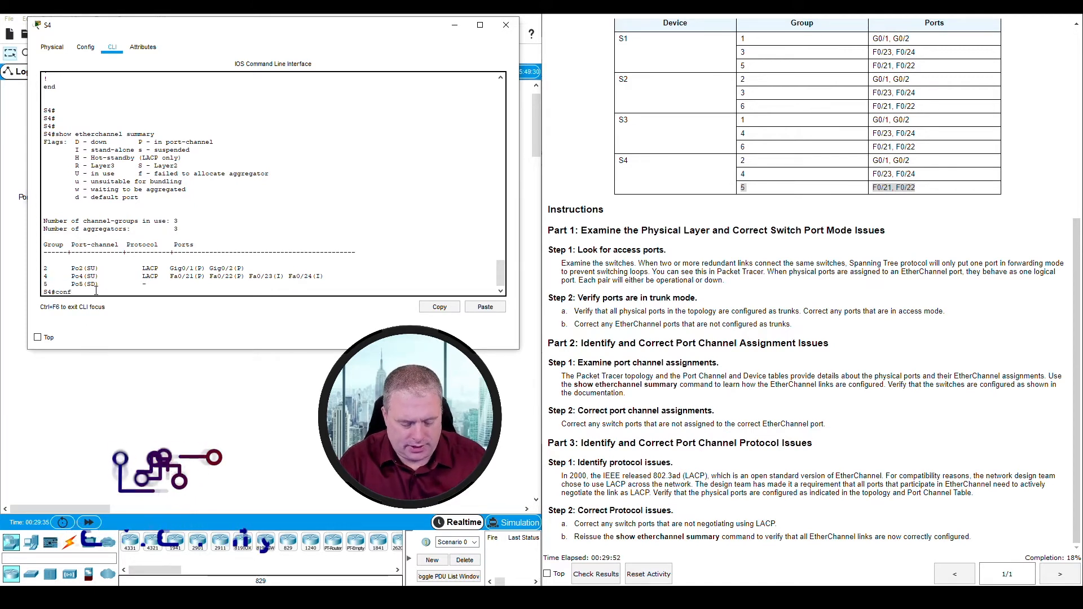
text(conf t)
key(Return)
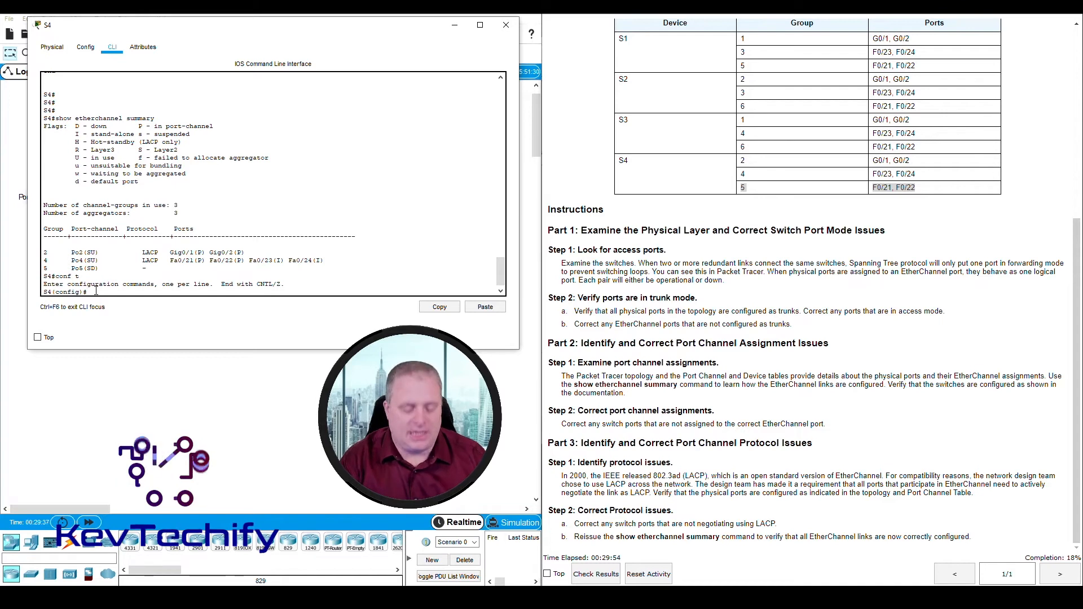
text(interface range fa0/21)
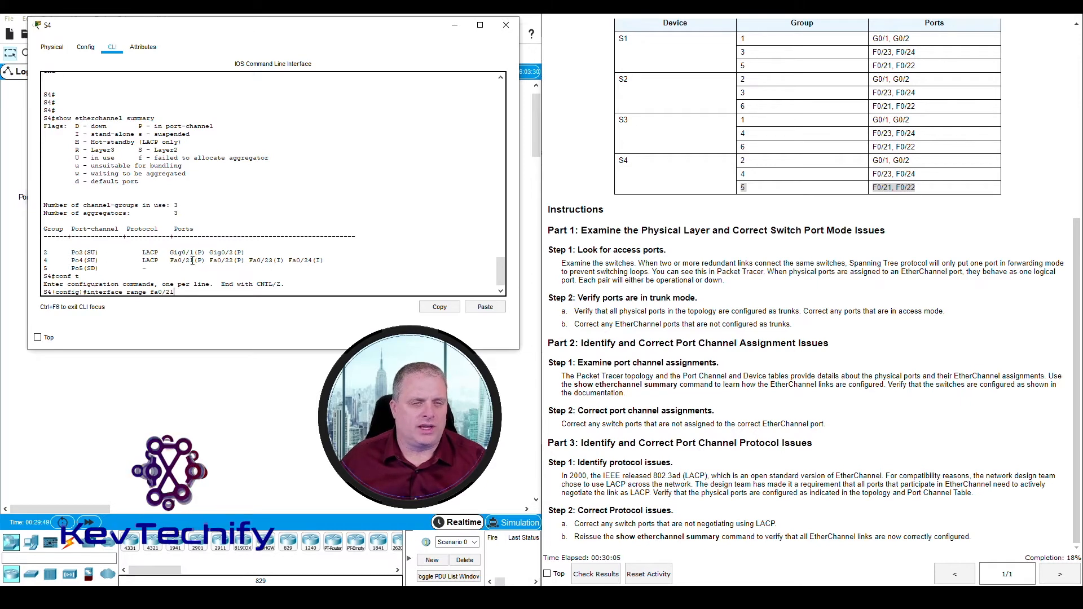
drag(181, 261, 241, 260)
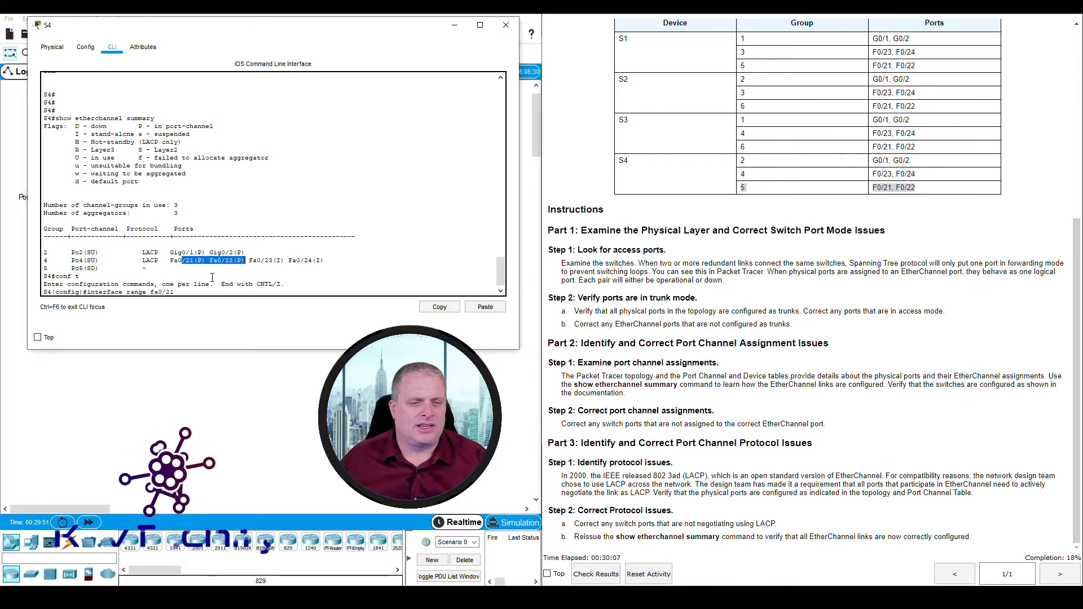
click(194, 291)
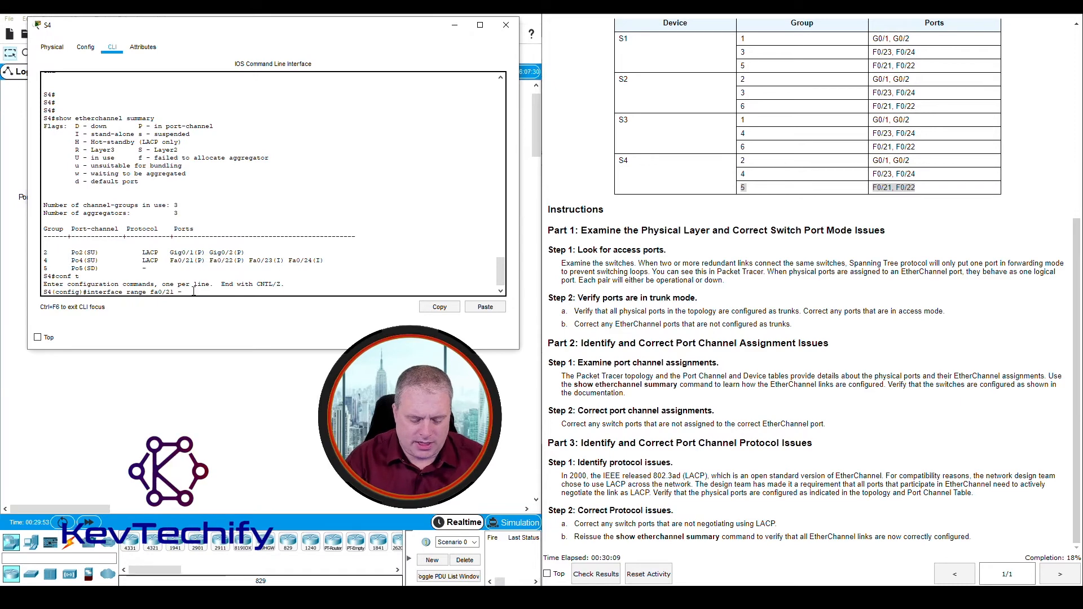
text(-)
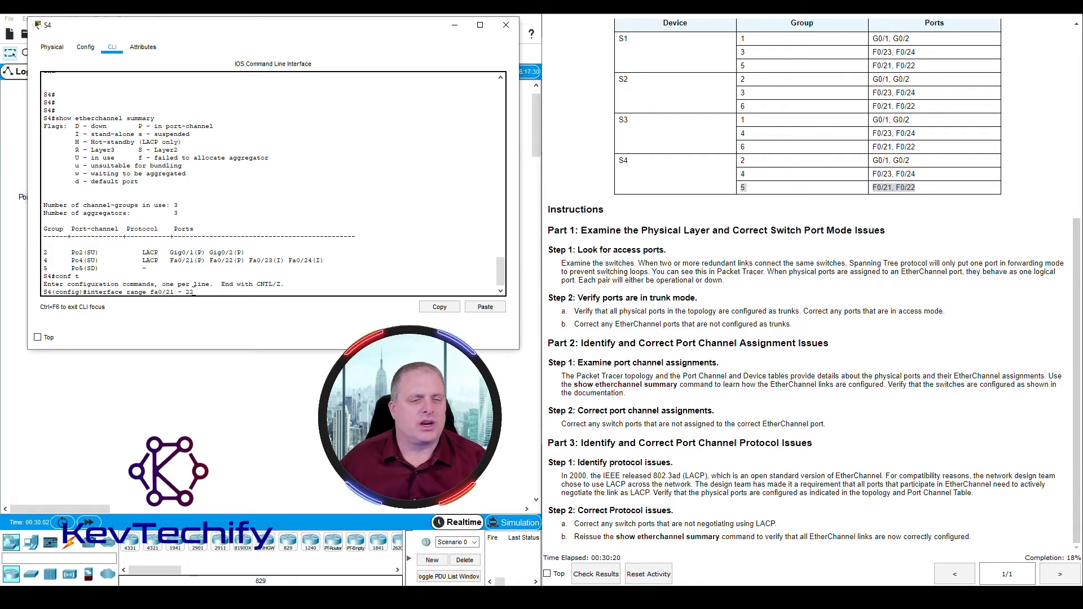
key(Return)
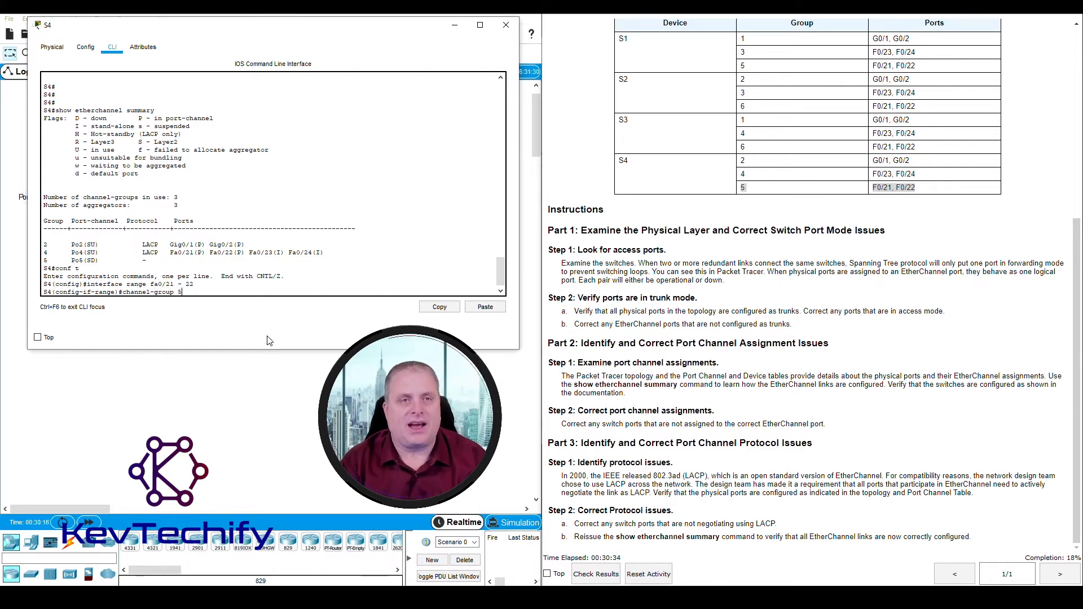
Assign S4's selected interface range to channel group 5 in active mode
text(m)
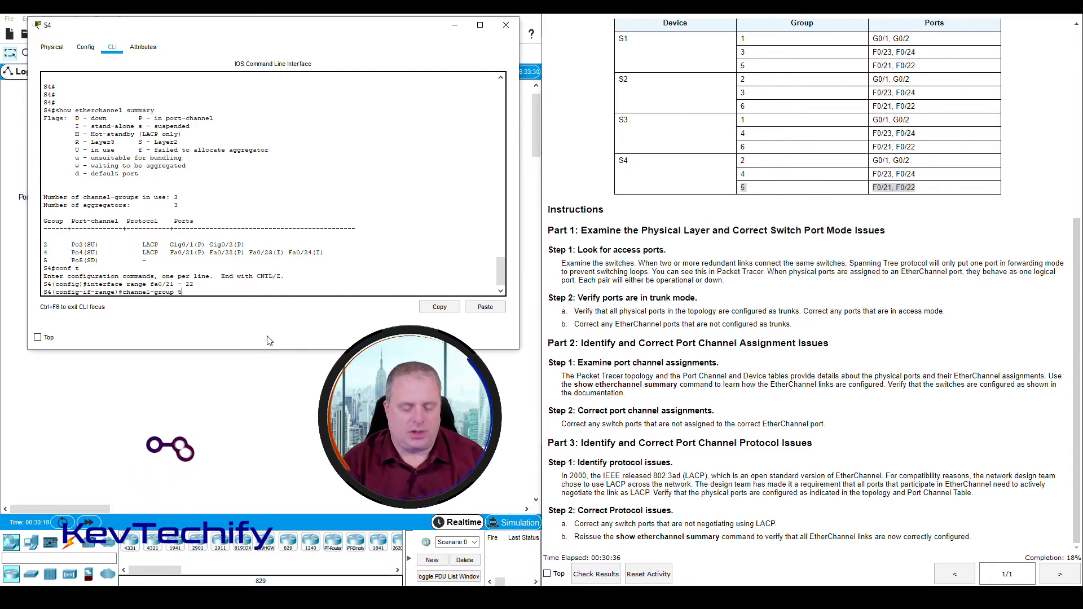
text(ode)
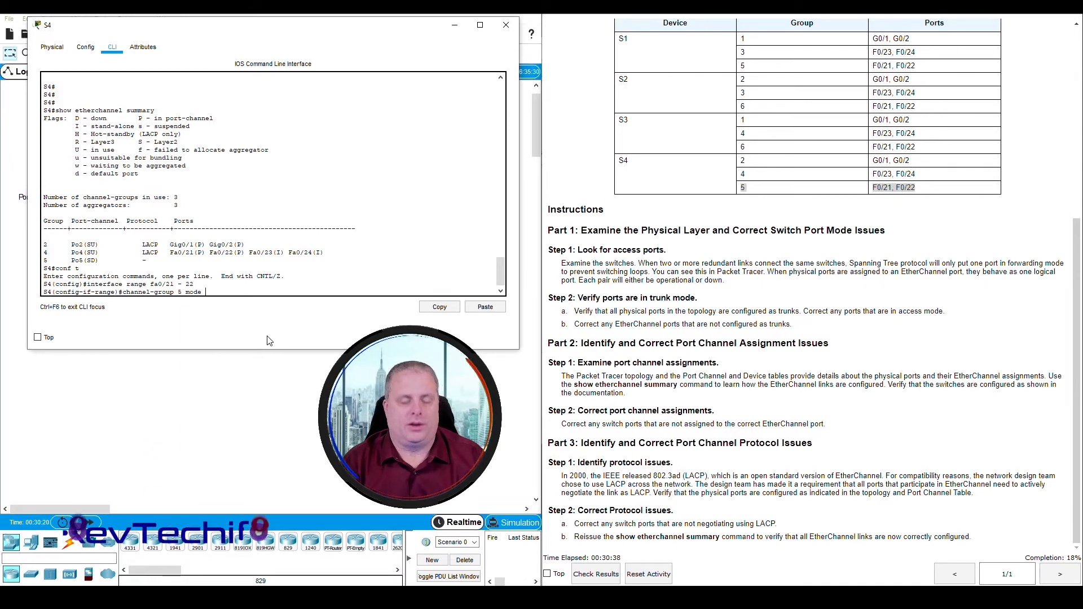
text( ac)
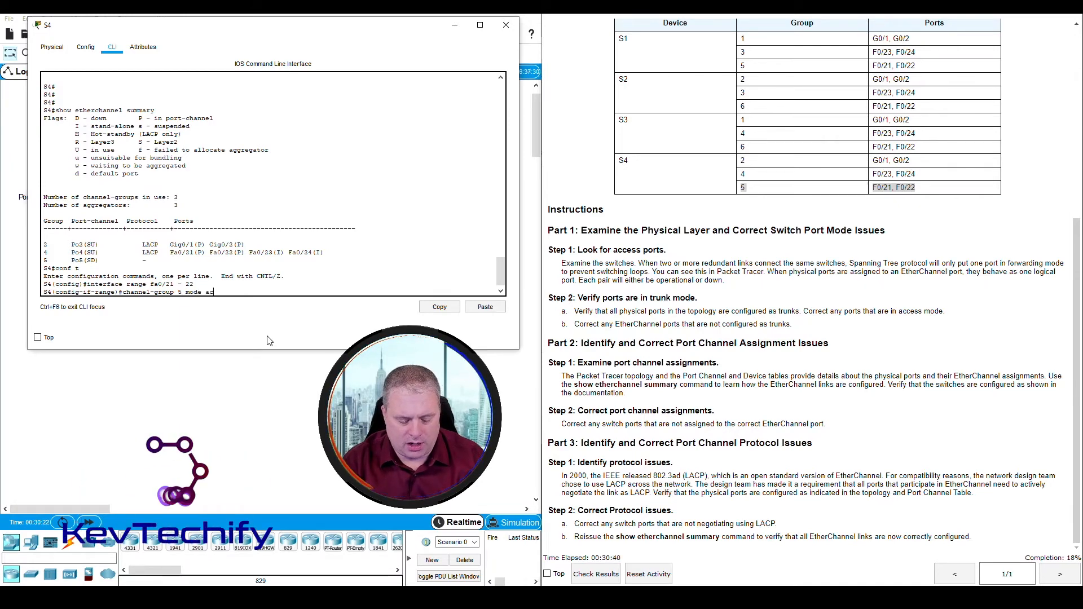
text(itve)
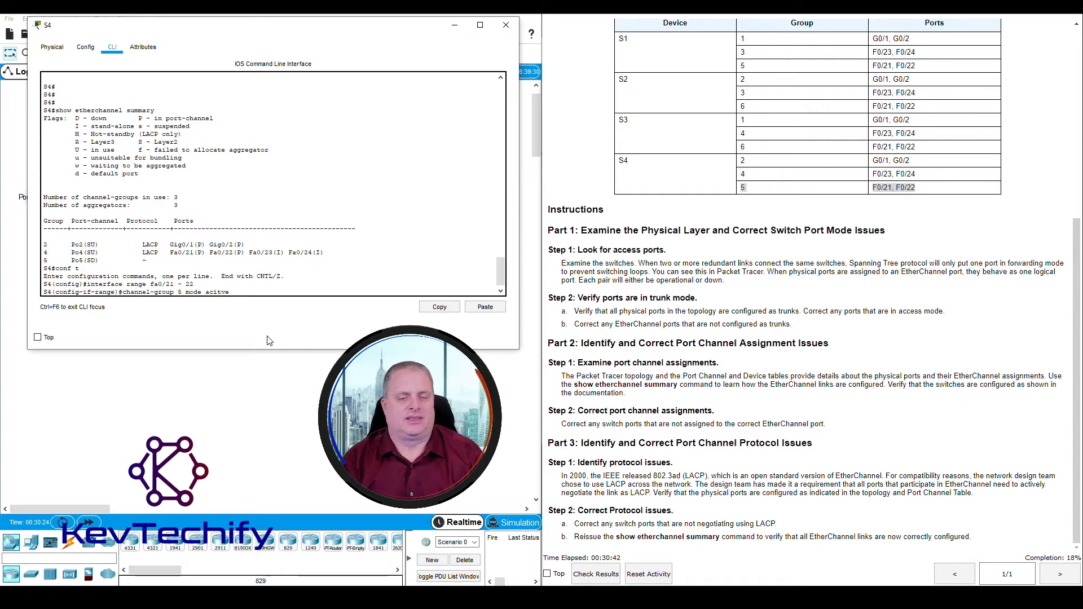
key(Return)
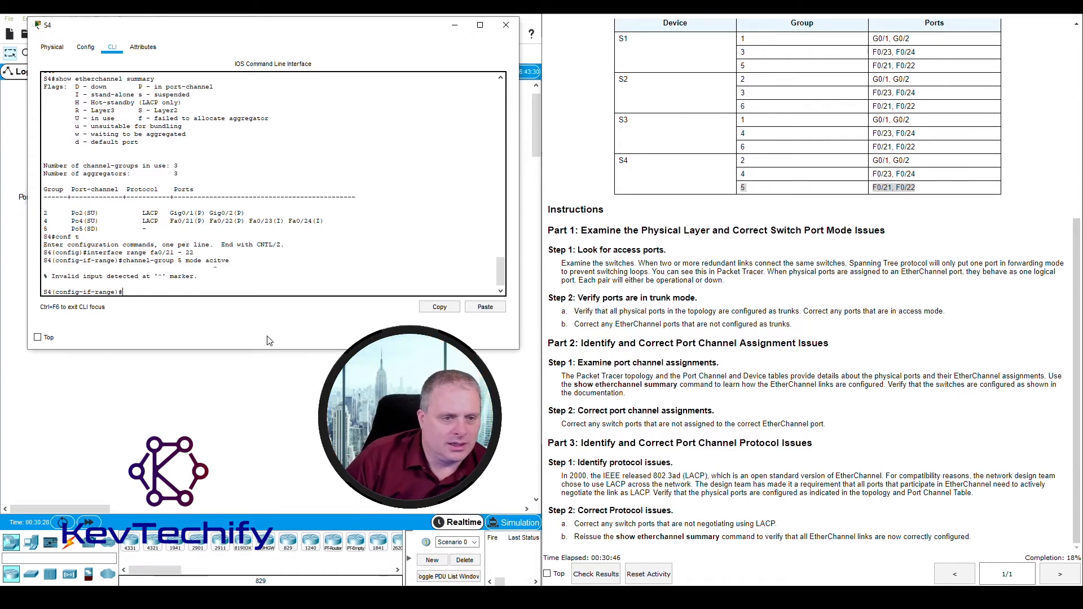
key(Up)
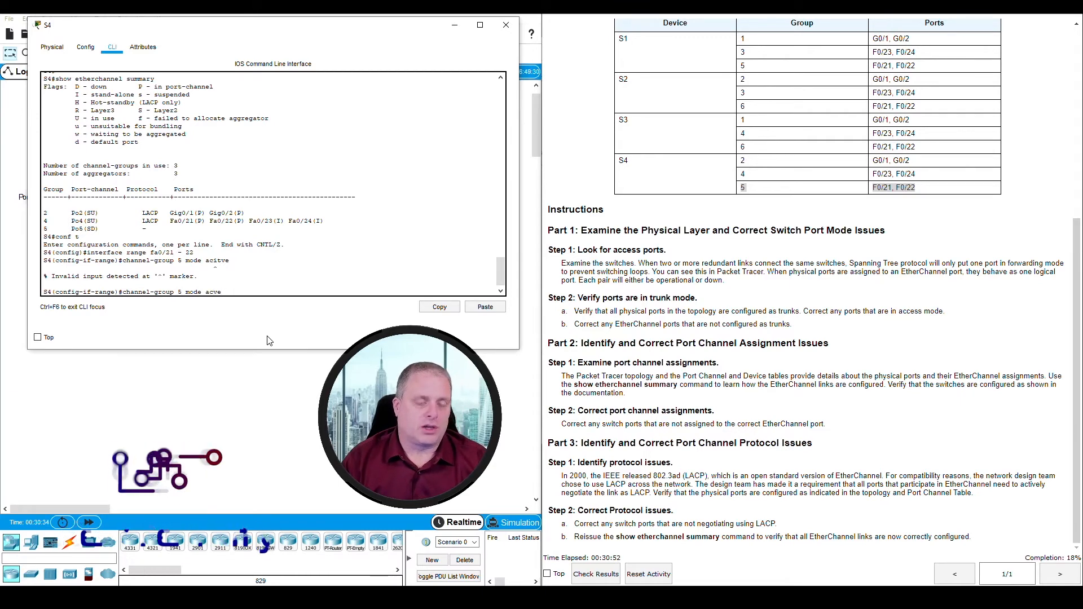
text(ti)
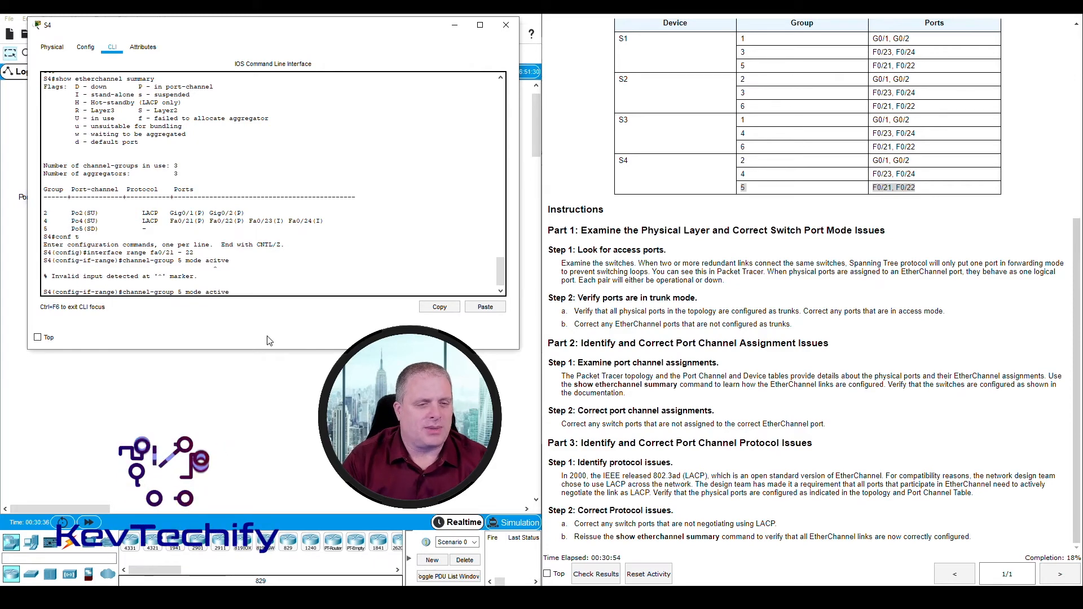
key(Return)
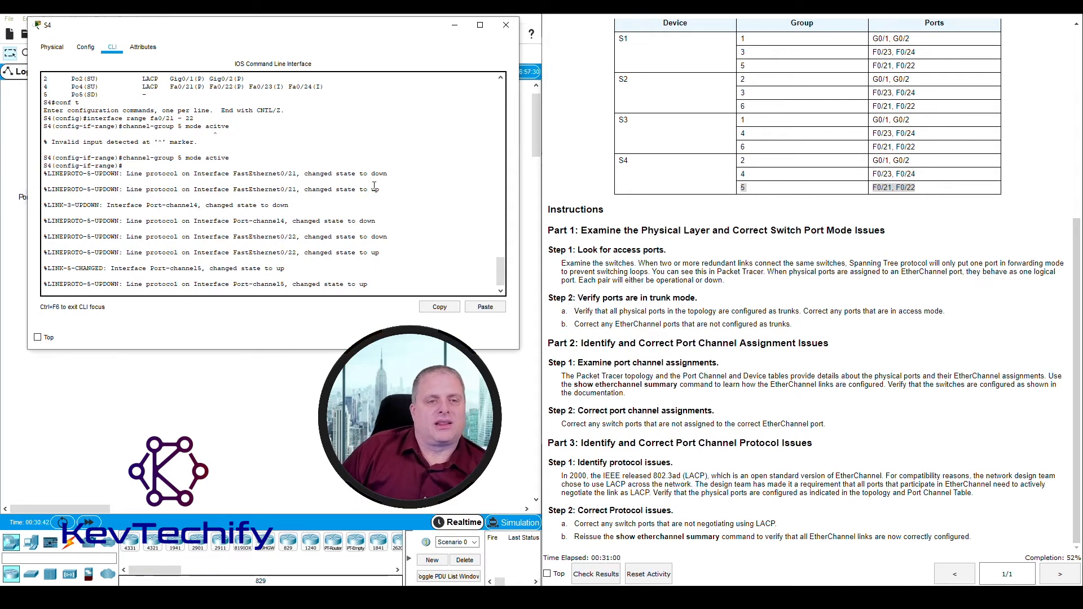
Examine S4's state-change messages for FastEthernet0/21, FastEthernet0/22, port channel 4 and port channel 5
drag(274, 178, 389, 197)
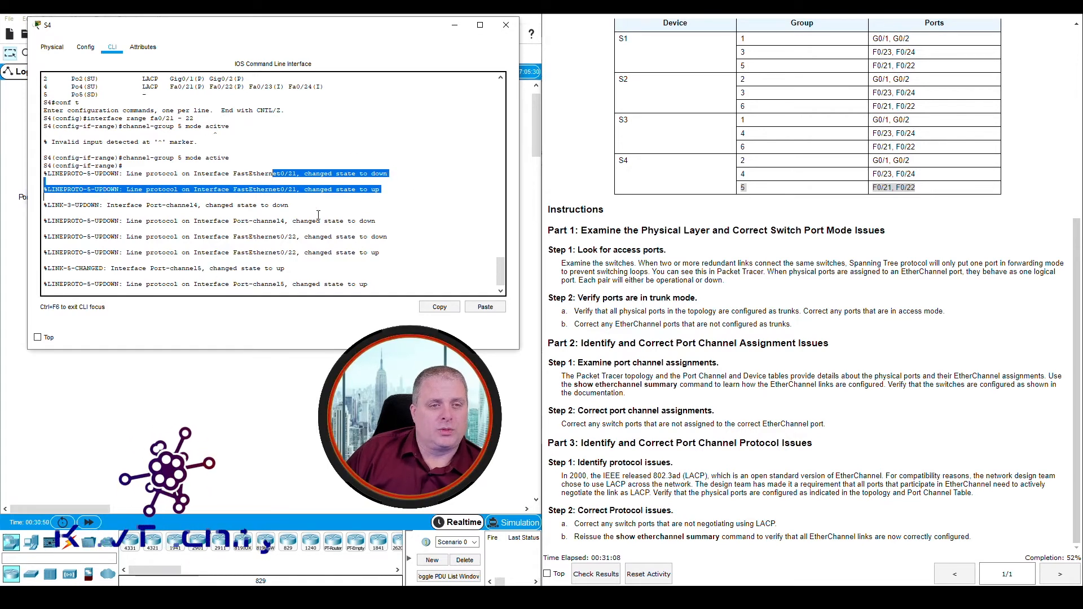
click(211, 205)
drag(211, 205, 389, 227)
click(392, 236)
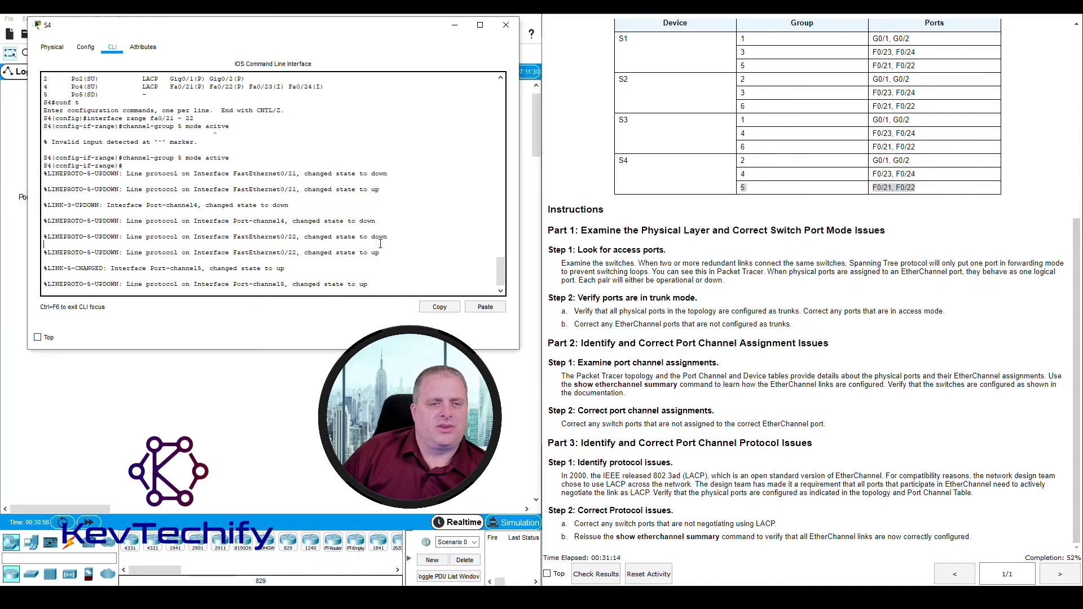
drag(362, 257, 360, 266)
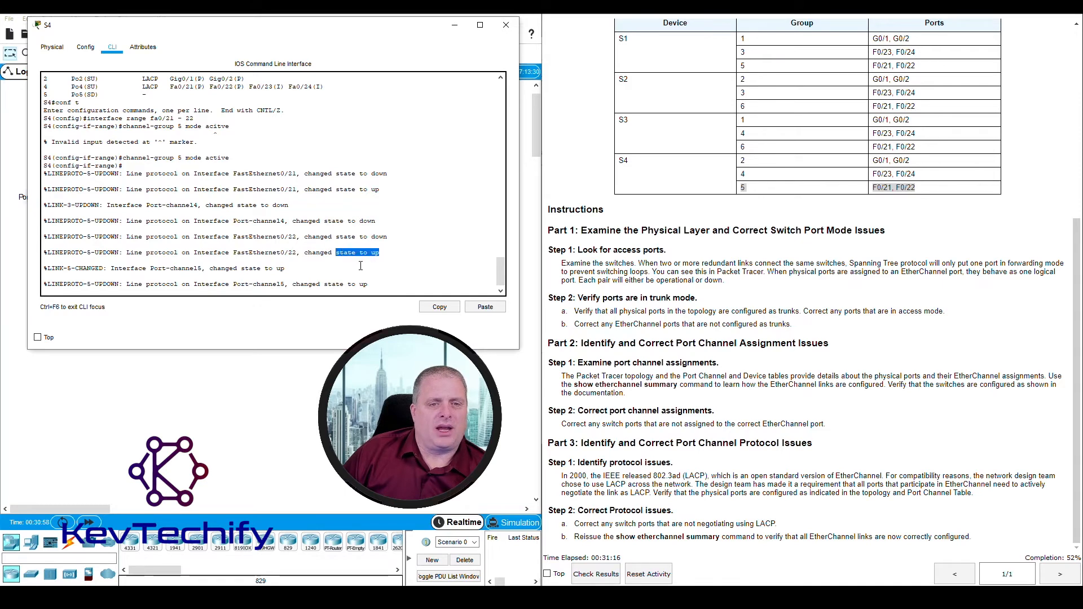
drag(237, 285, 377, 284)
click(376, 284)
Leave configuration mode on S4 and run show etherchannel summary
key(Return)
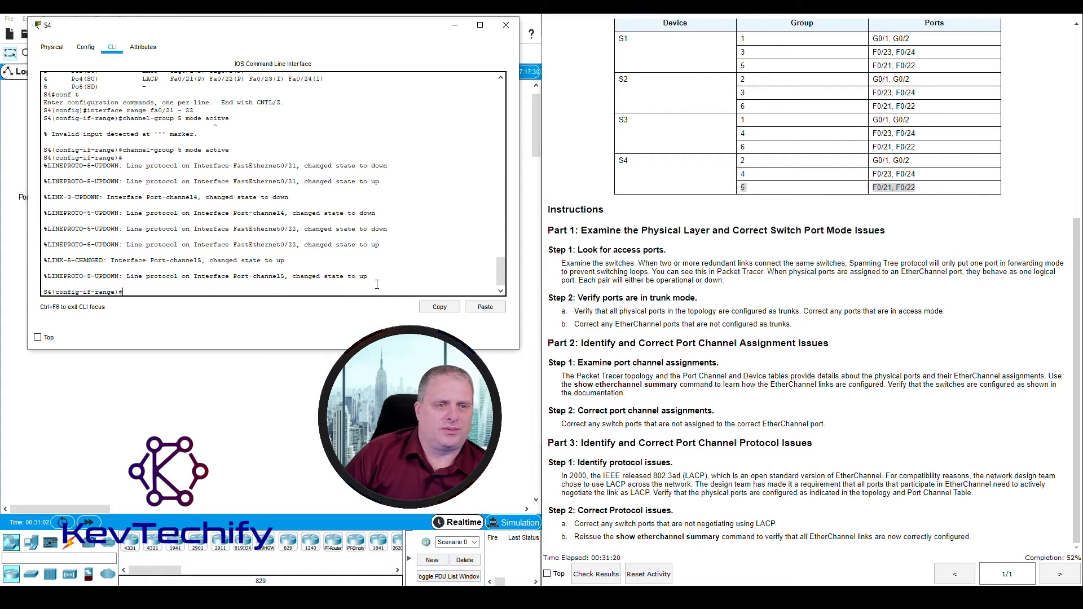
key(Return)
key(Return)
text(ex)
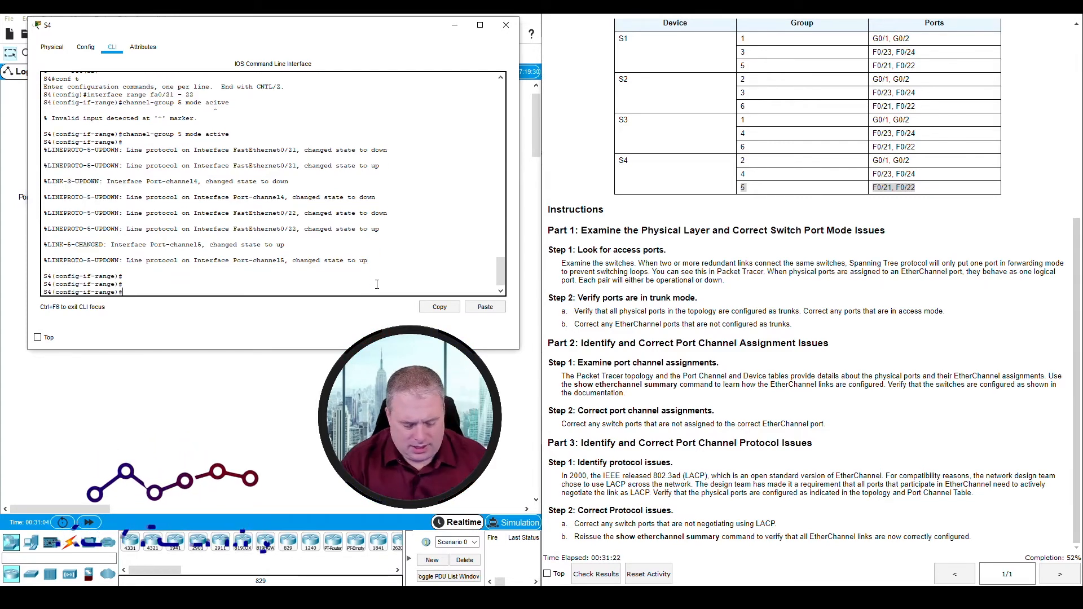
text(it)
key(Return)
text(exit)
key(Return)
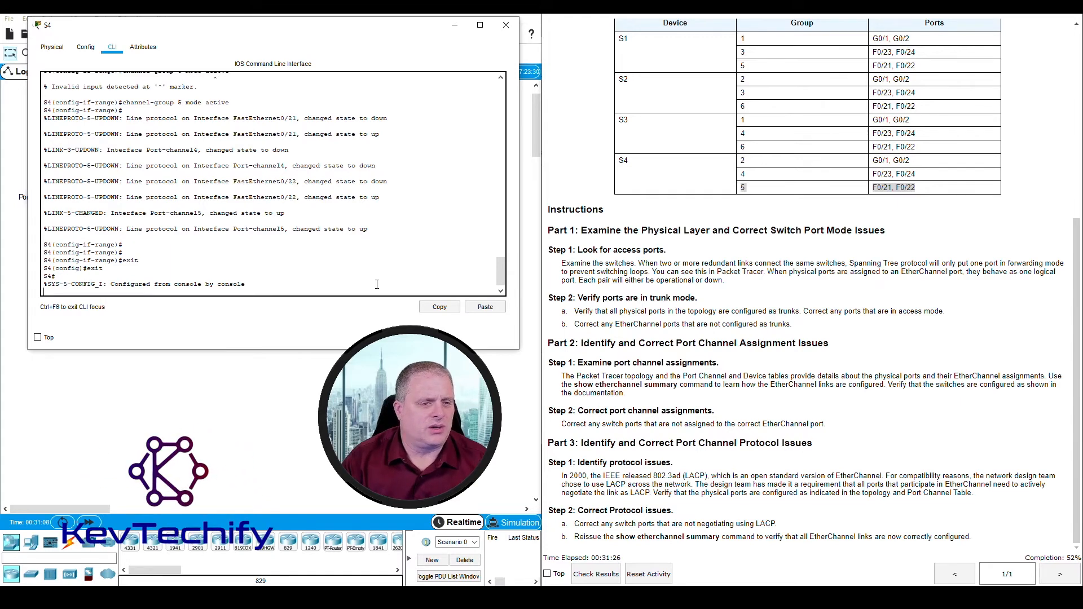
key(Return)
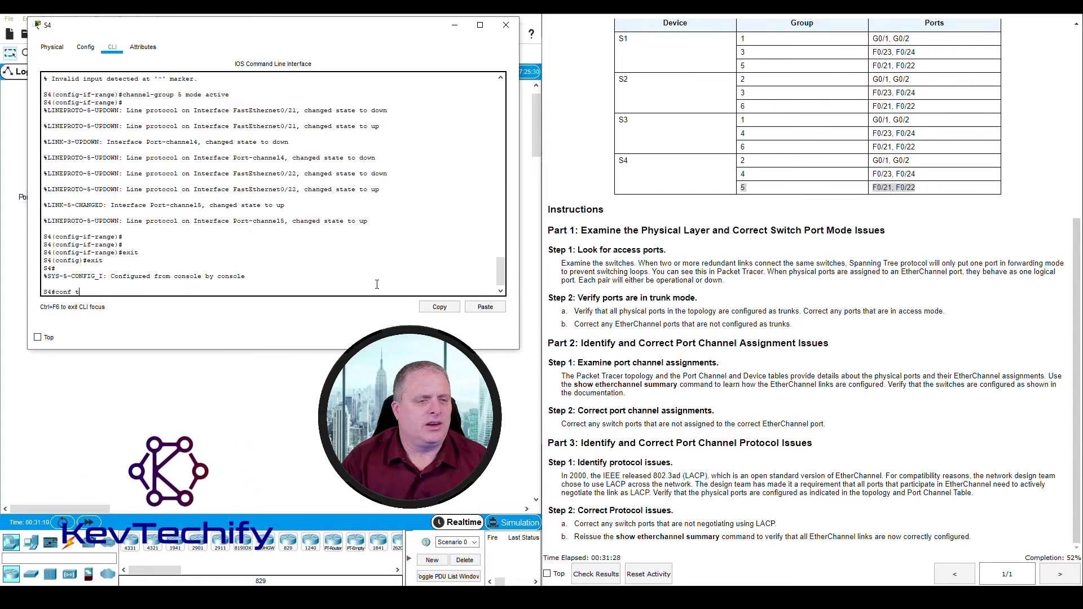
key(Up)
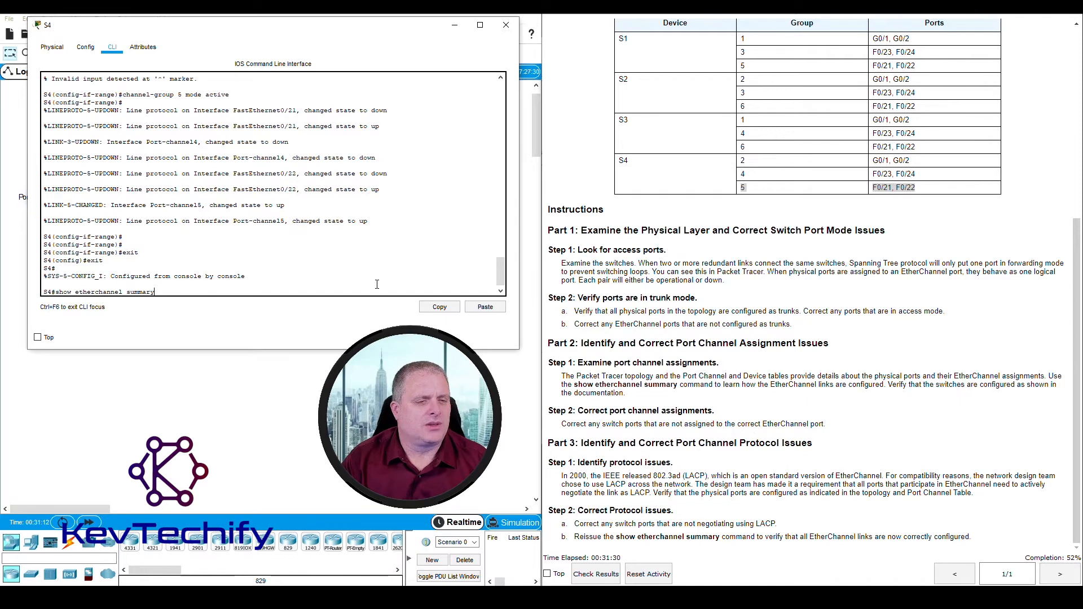
key(Return)
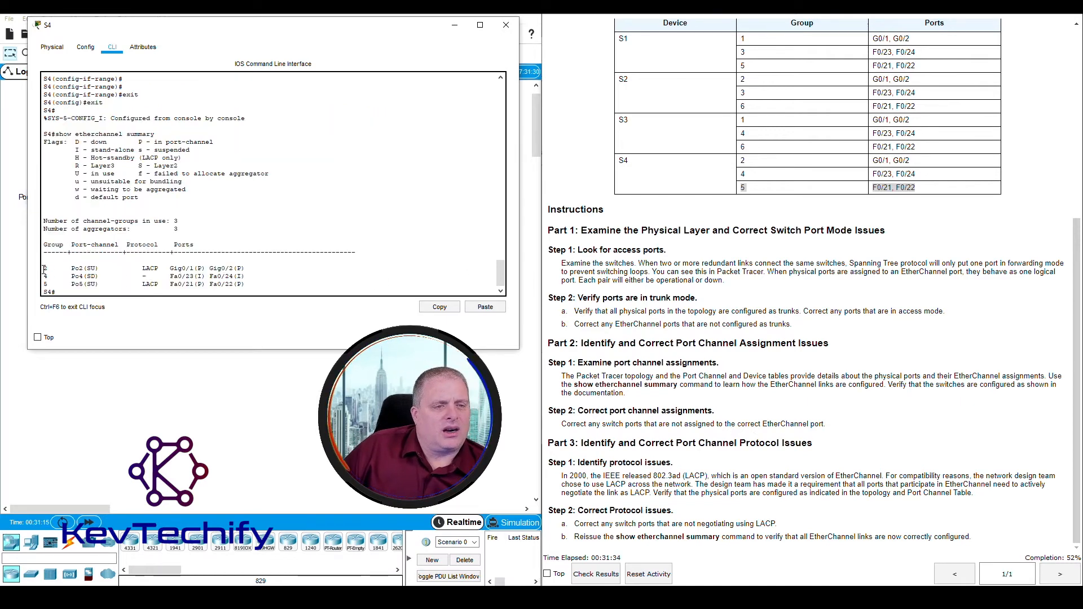
Check the groups in S4's new EtherChannel summary, focusing on group 4's protocol and port flags
drag(43, 268, 256, 277)
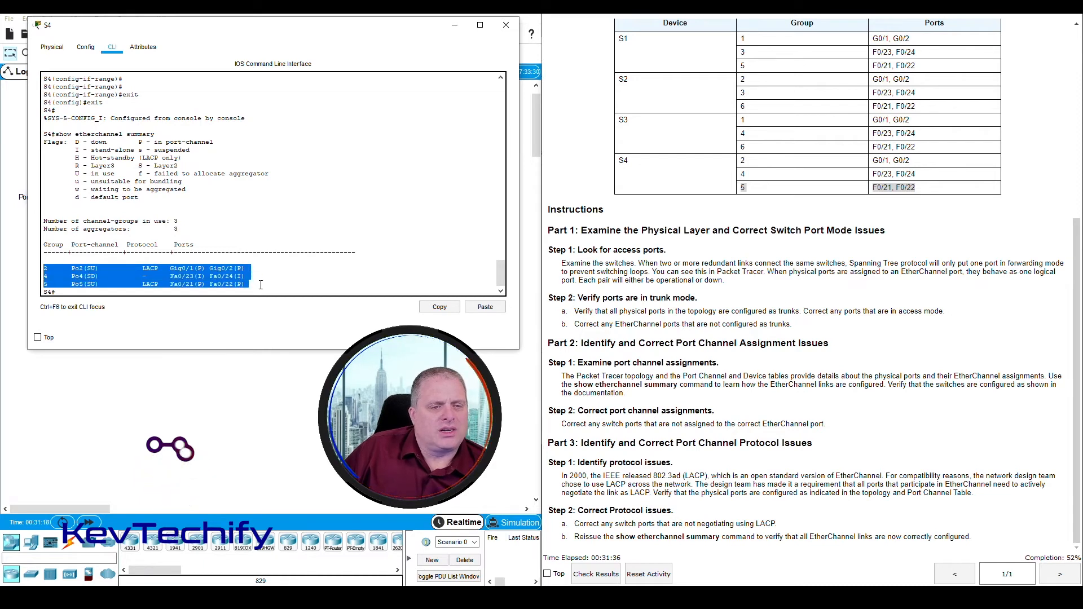
click(78, 281)
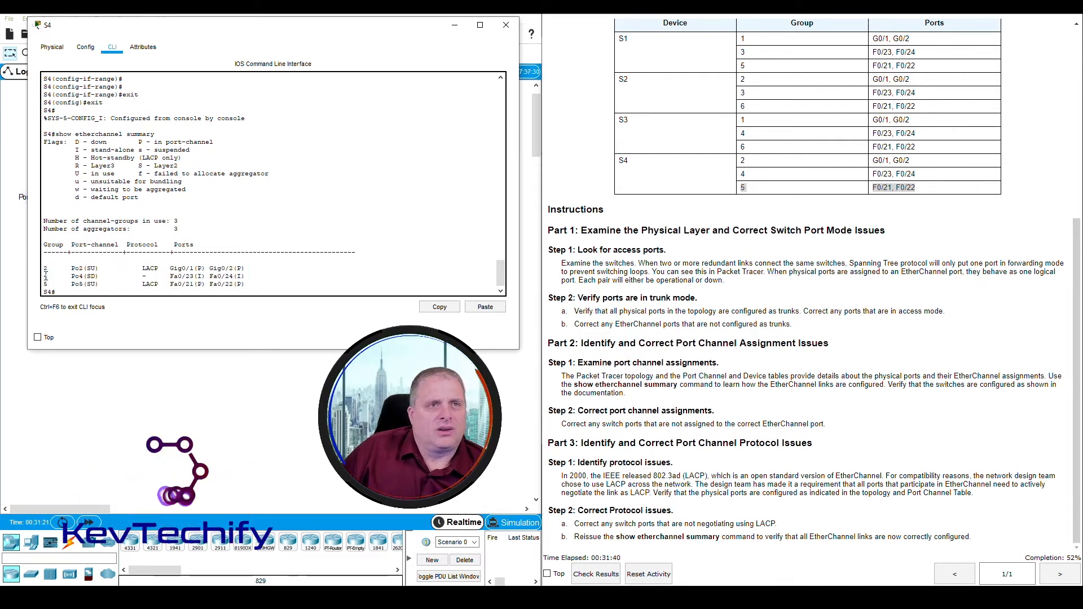
drag(44, 276, 276, 279)
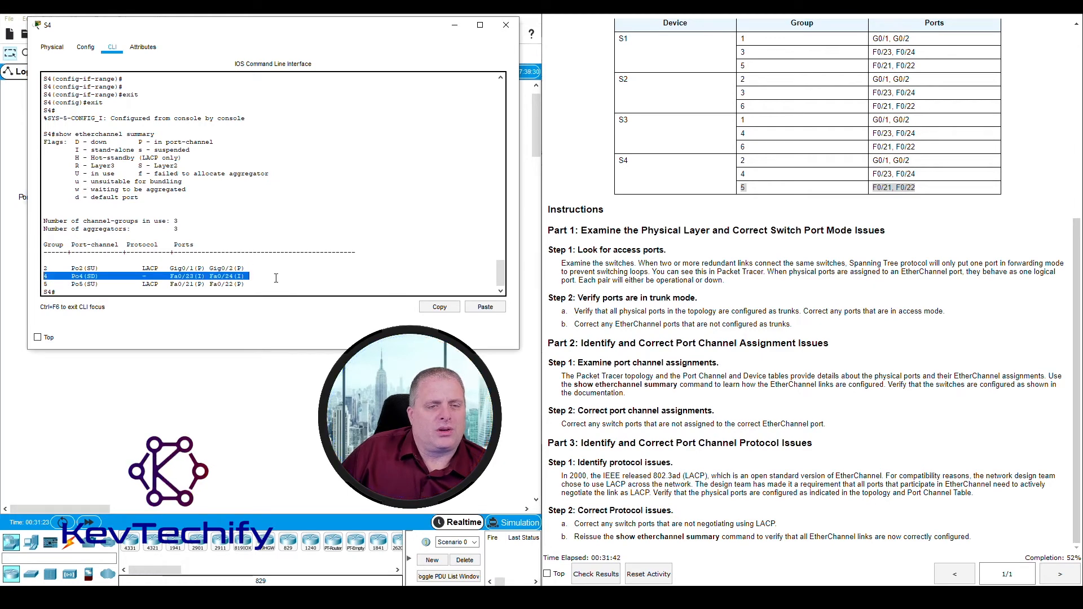
click(276, 279)
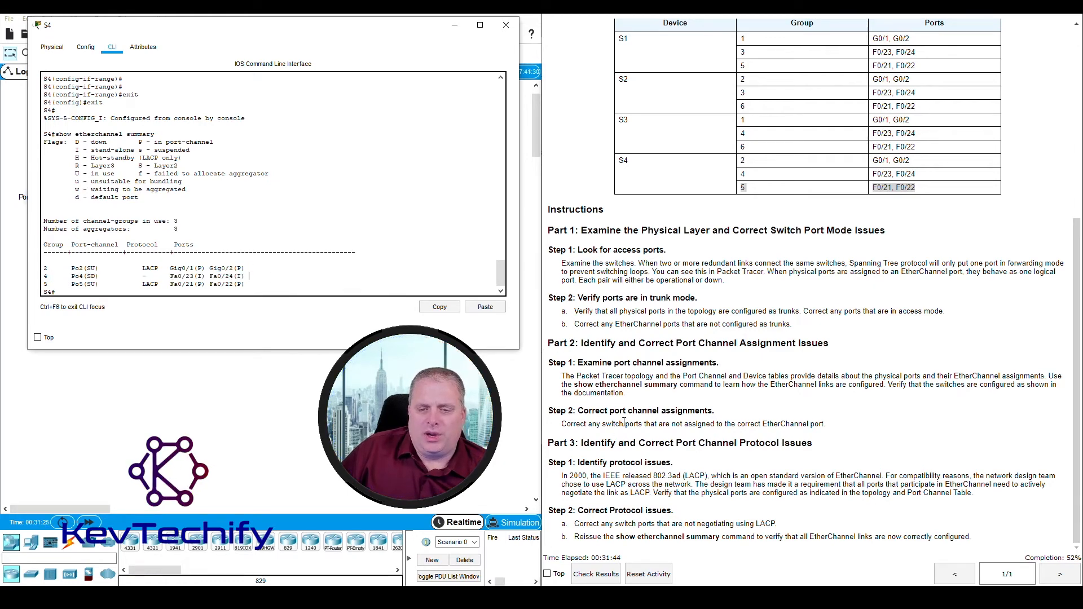
Review the Part 2 instruction on correcting port channel assignments and recheck S4's group 4 protocol and ports
click(551, 412)
drag(566, 412, 861, 427)
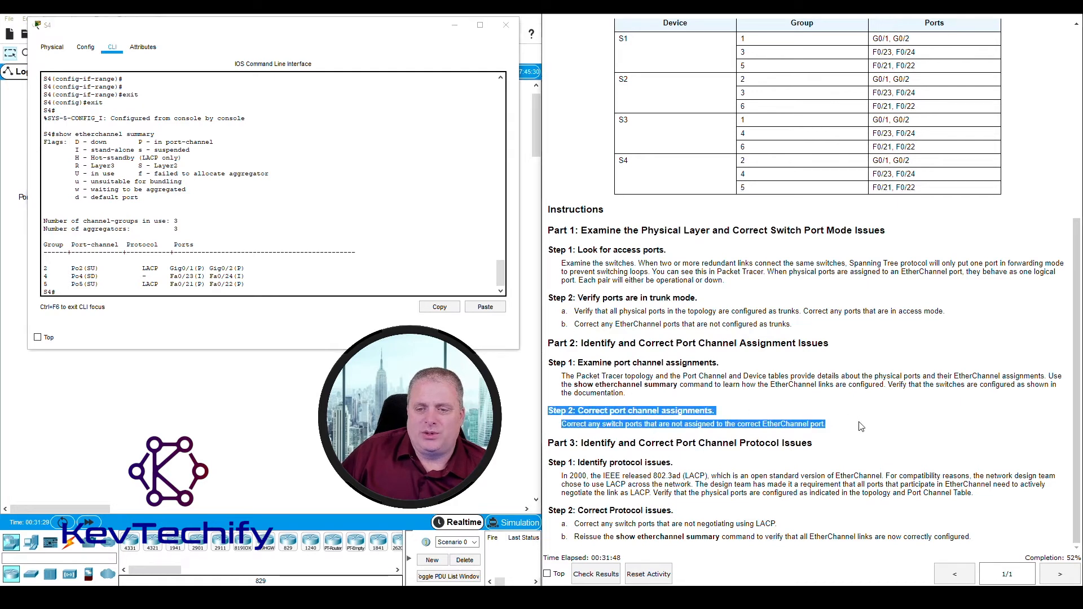
click(616, 453)
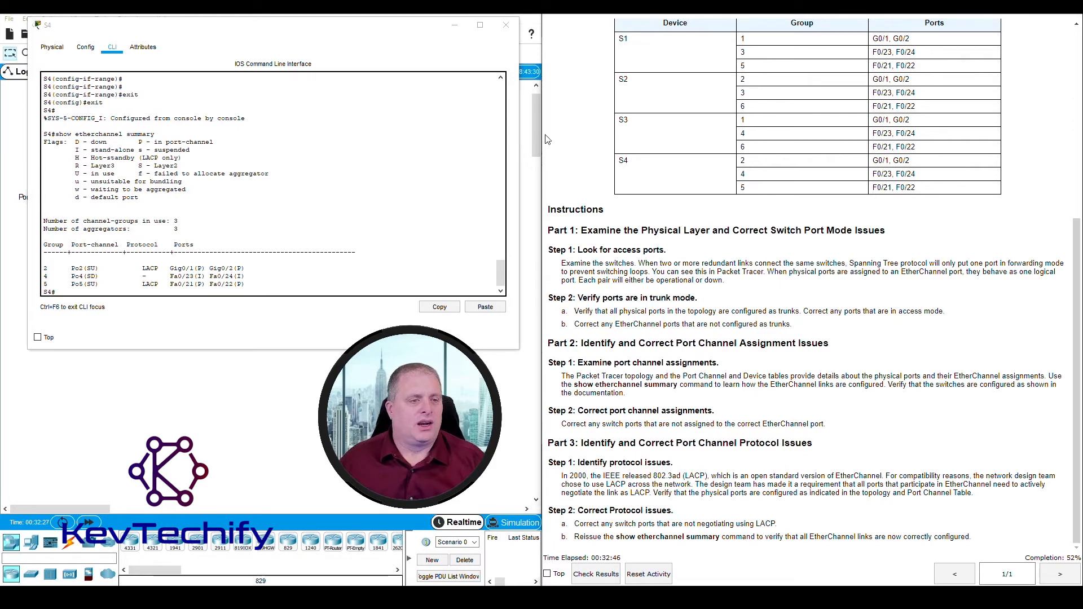
drag(140, 275, 242, 276)
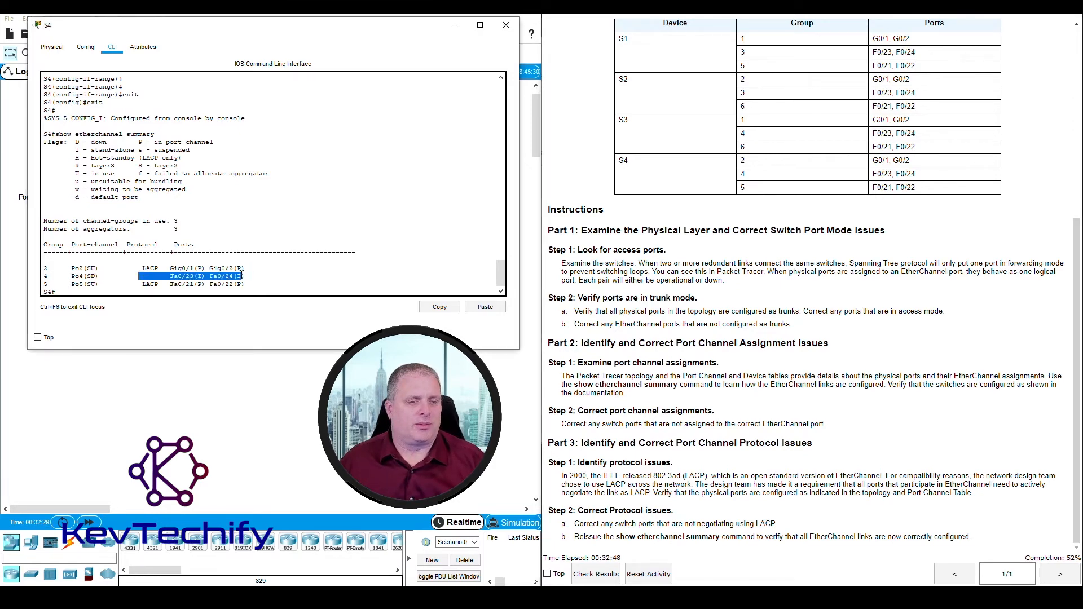
Switch from S4 to S1's command line and try to run show etherechannel summary
click(456, 25)
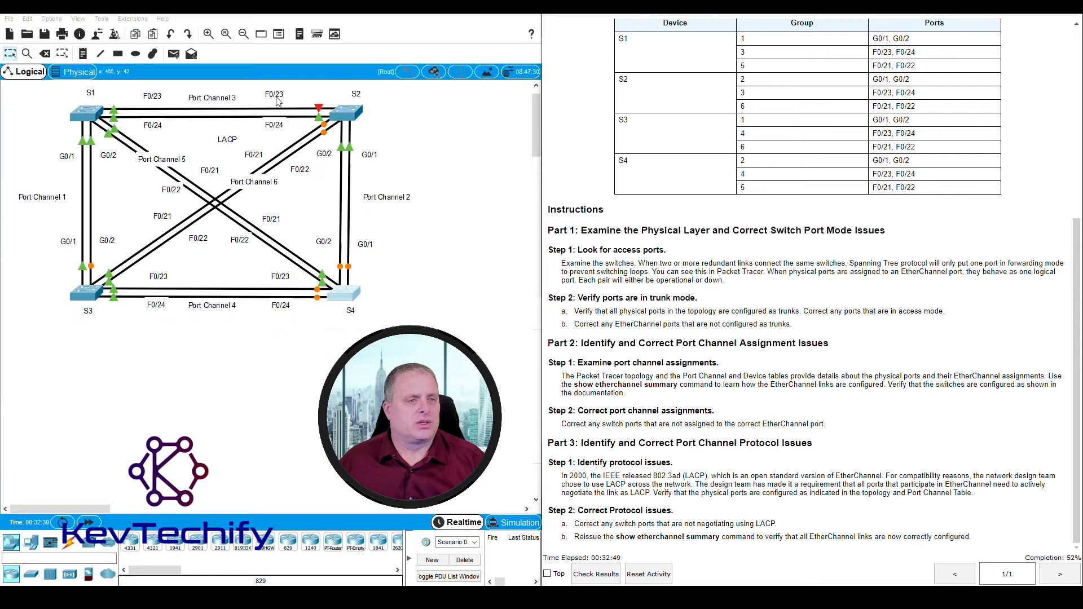
click(89, 112)
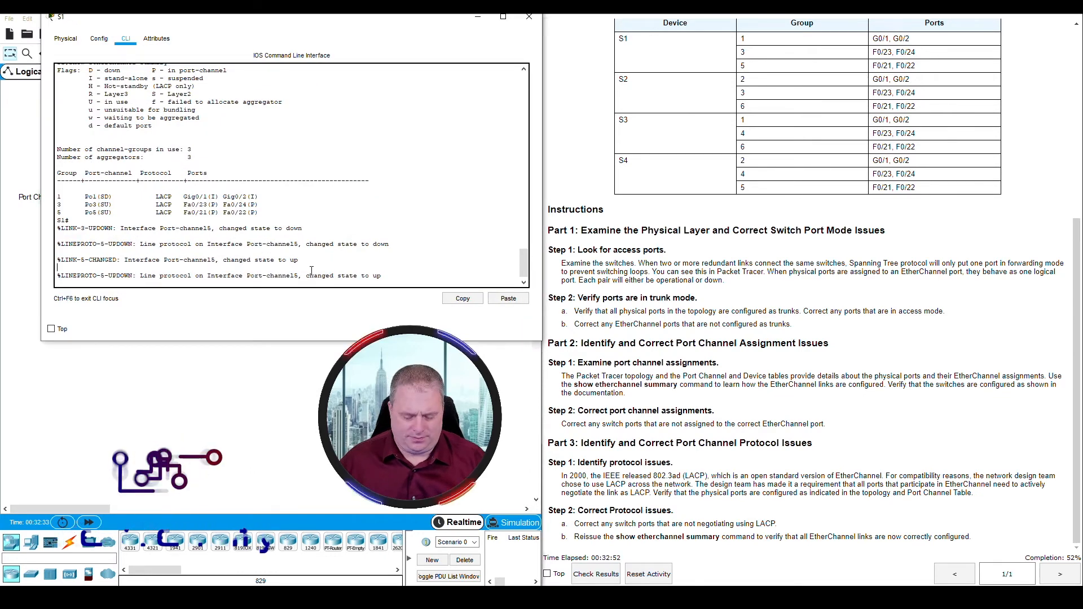
key(Return)
key(Return)
key(Return)
key(Return)
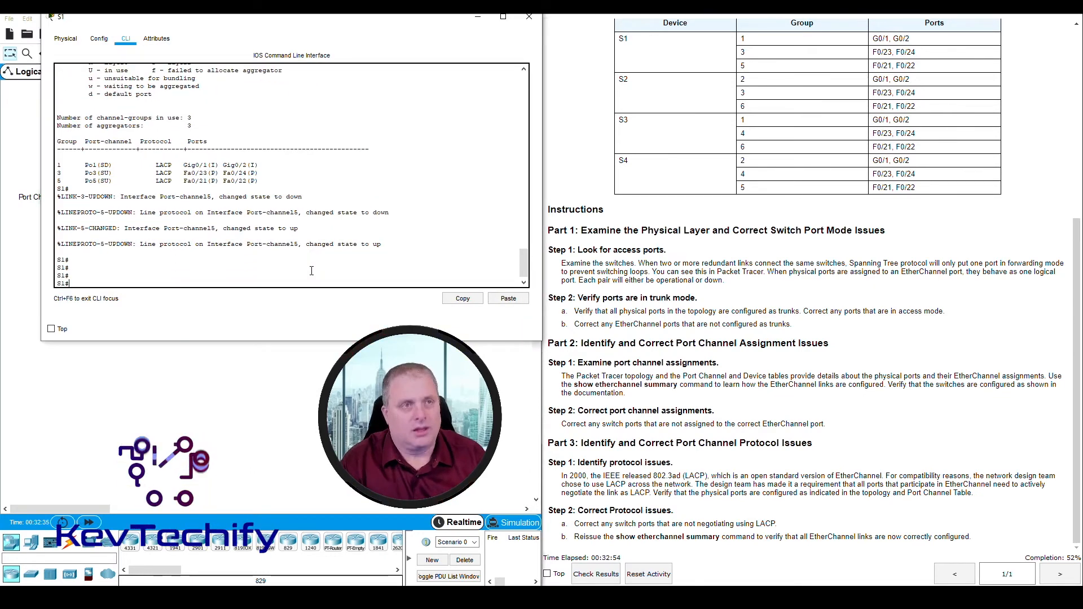
text(sh)
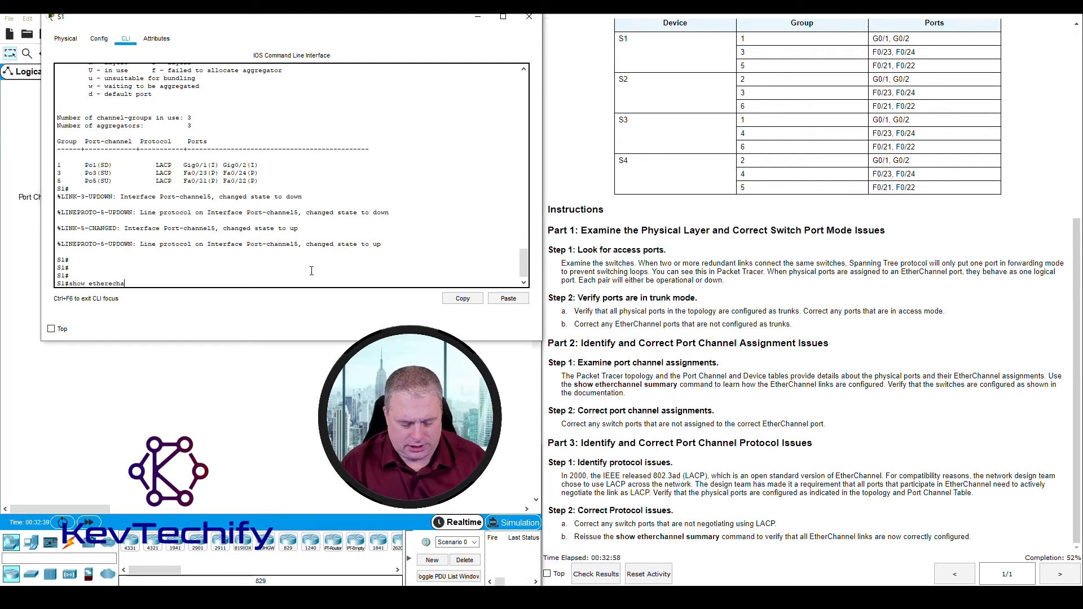
text(ow etherecha)
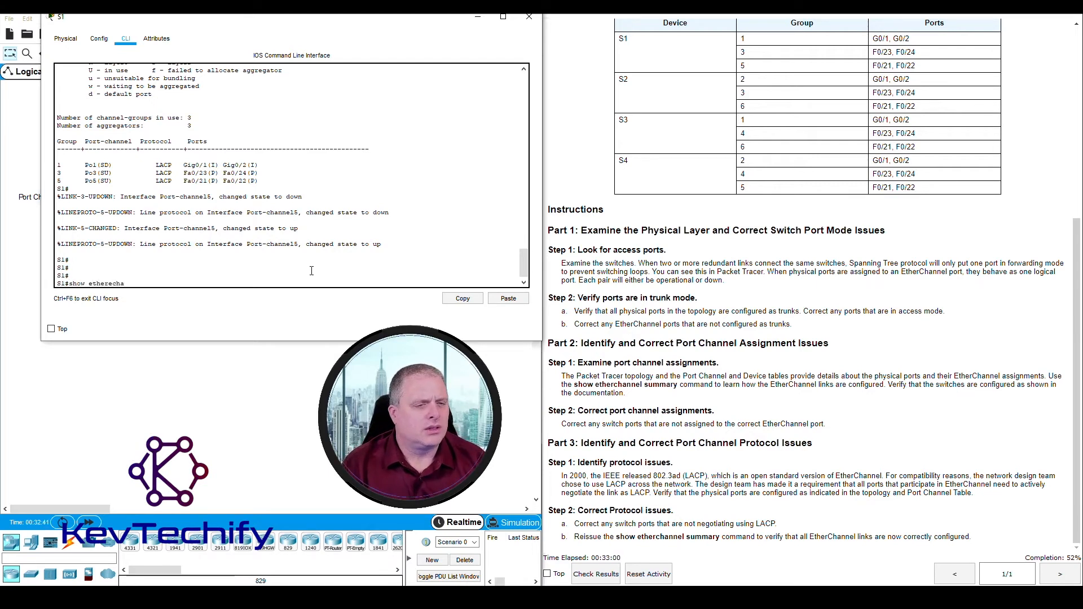
text(nnel summary)
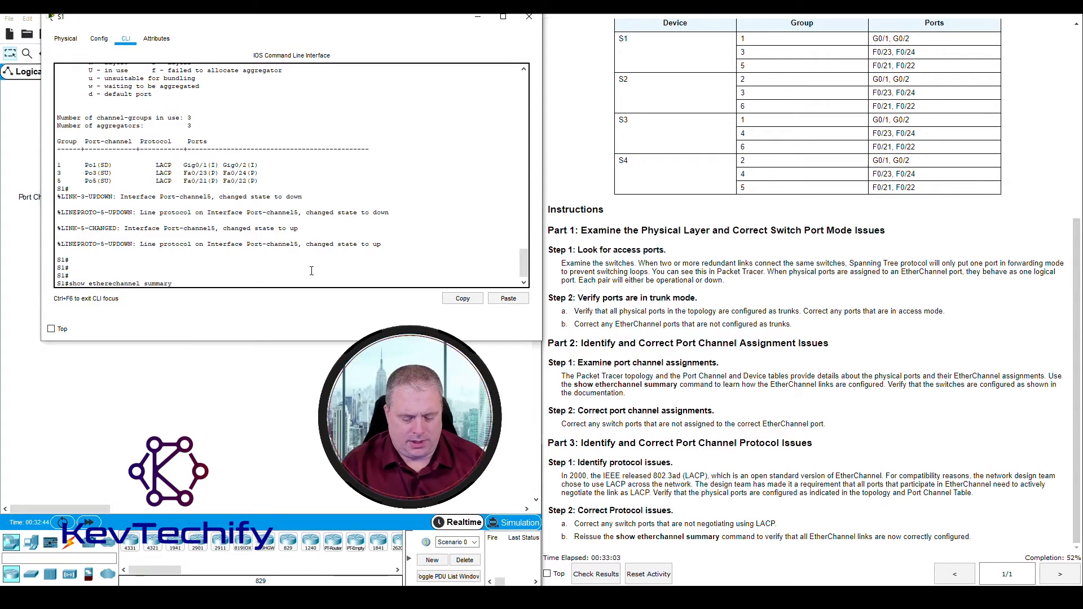
key(Return)
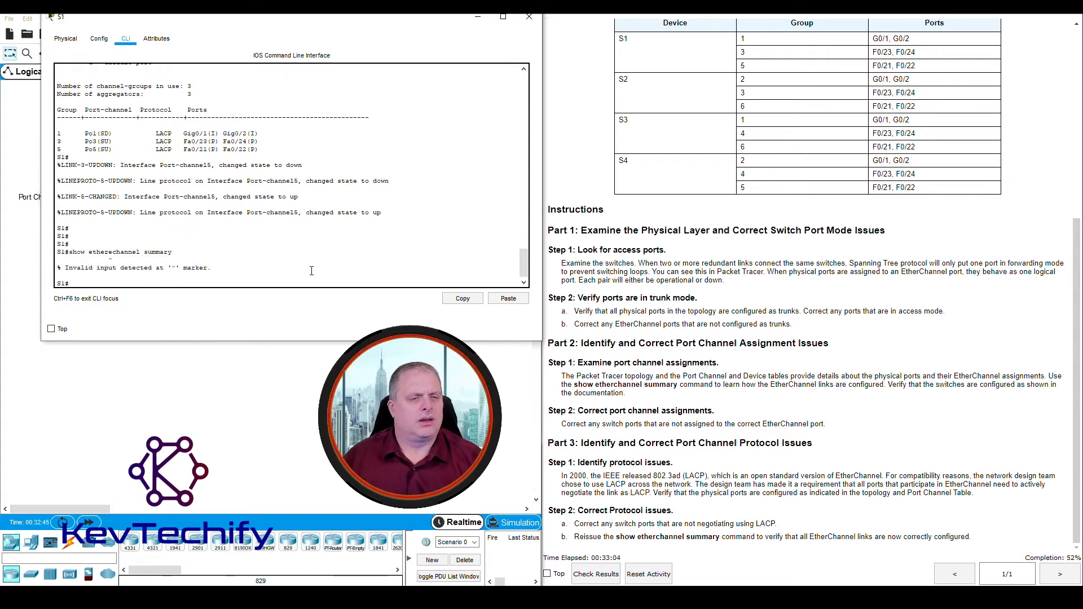
Correct the recalled command's spelling to show etherchannel summary and run it on S1
key(Up)
key(Left)
key(Left)
key(Left)
key(Left)
key(Left)
key(Left)
key(Left)
key(Left)
key(Left)
key(Left)
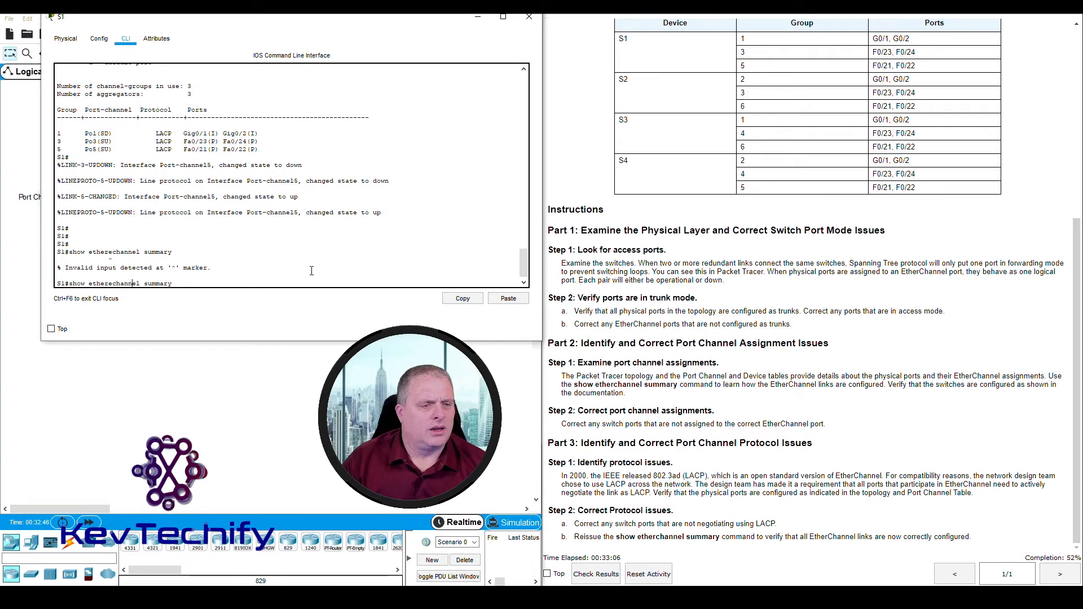
key(Left)
key(Left)
key(Left)
key(Left)
key(Left)
key(BackSpace)
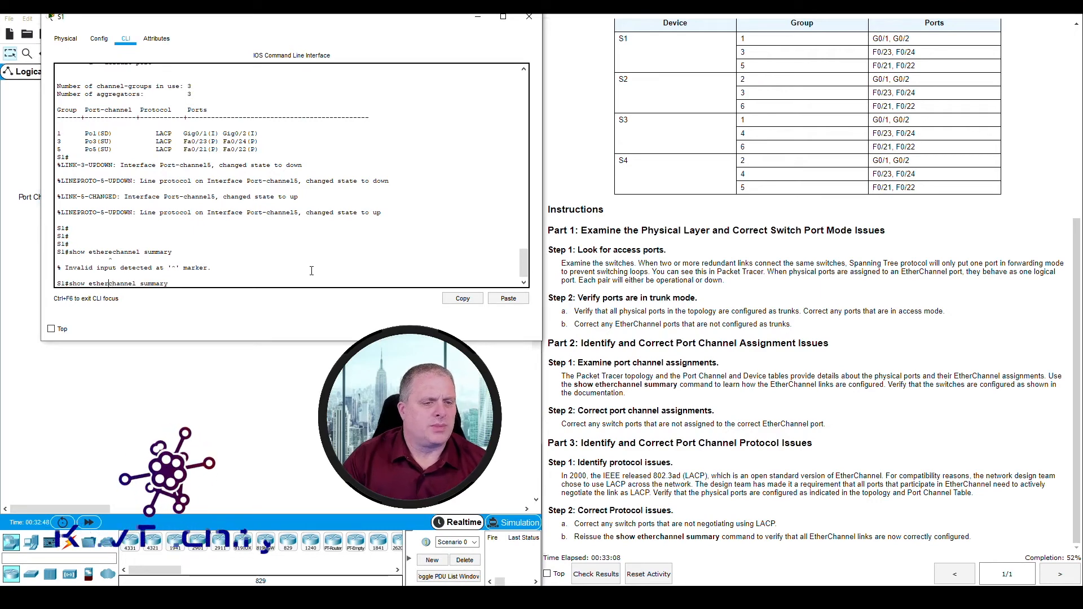
key(Return)
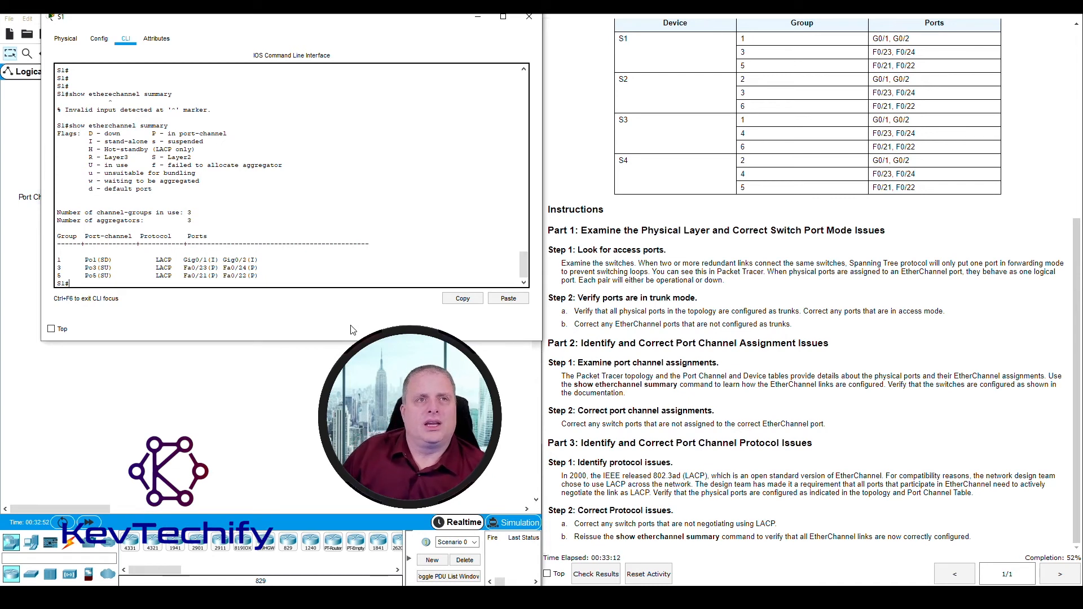
Check the protocol and port entries of groups 1, 3 and 5 in S1's EtherChannel summary
drag(154, 258, 66, 272)
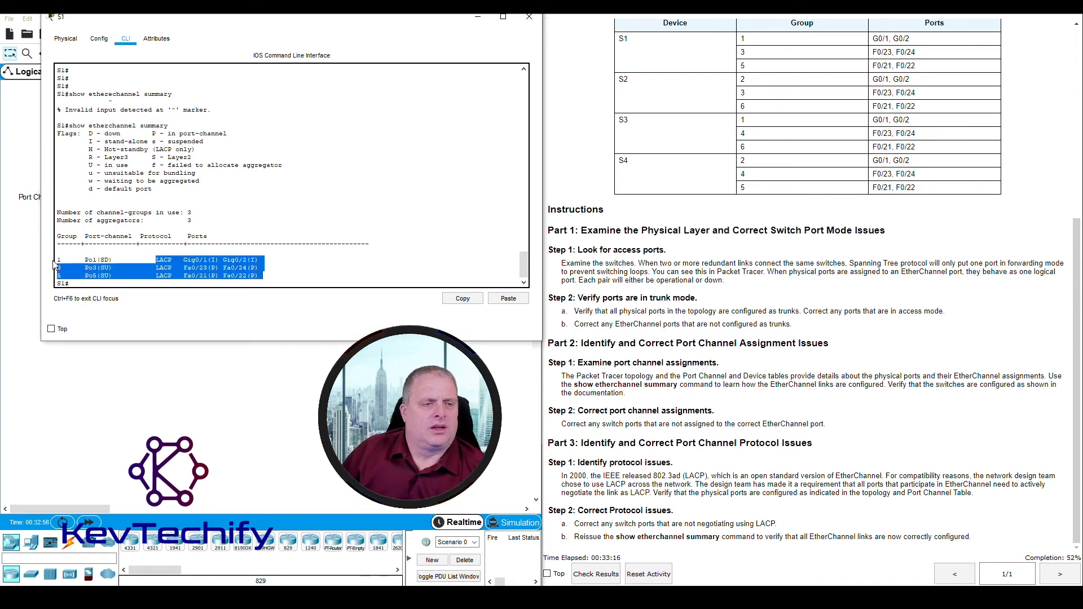
click(59, 260)
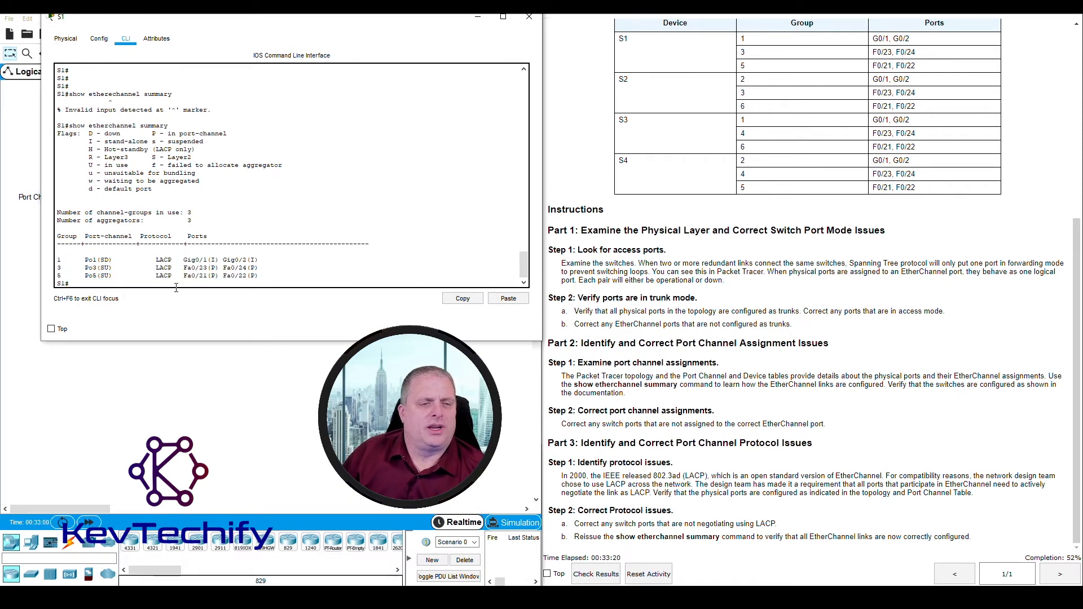
click(478, 19)
Open S2's command line, run show etherchannel summary and check the protocol of group 6
click(346, 114)
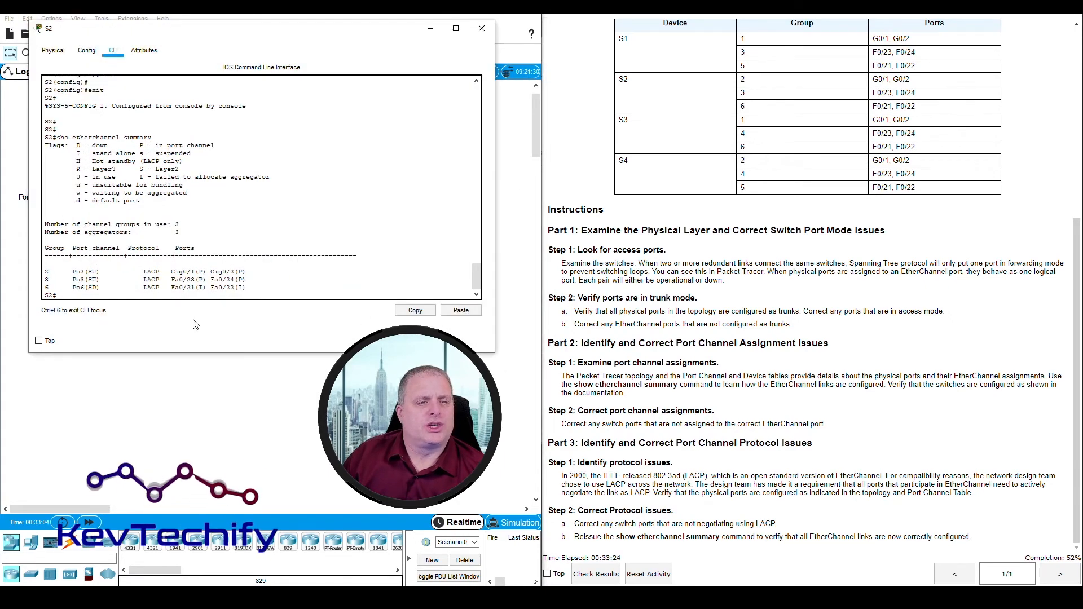
key(Return)
key(Return)
key(Return)
key(Return)
key(Return)
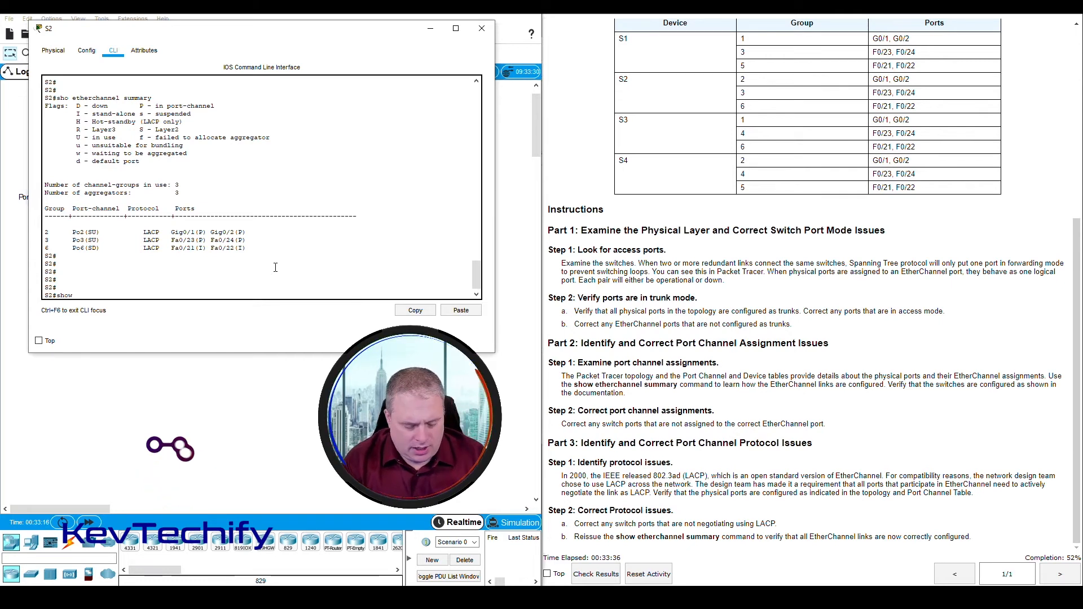
text(etherchann)
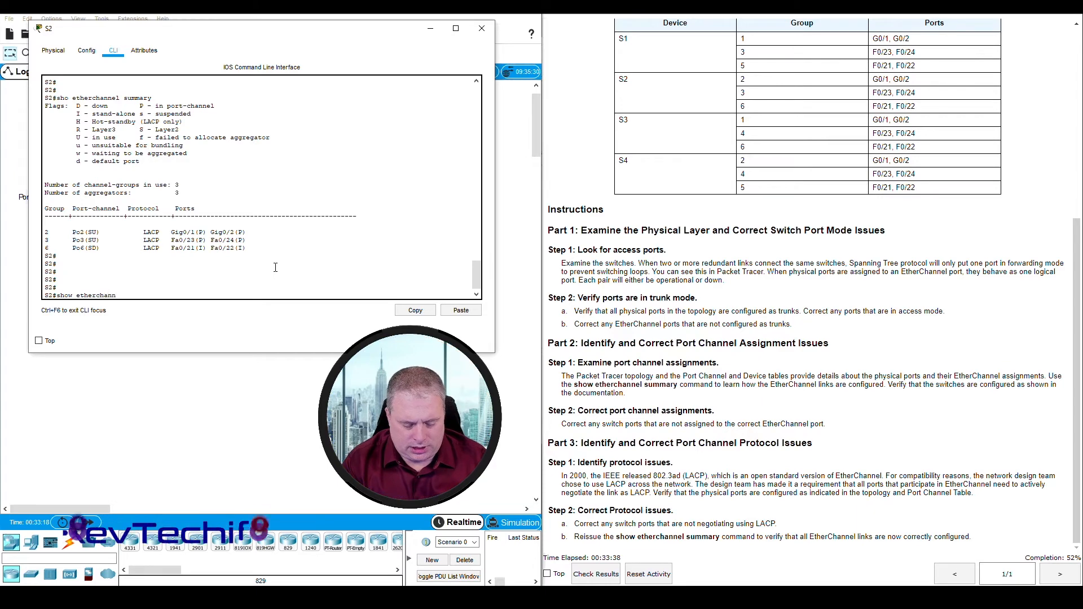
text(el summary)
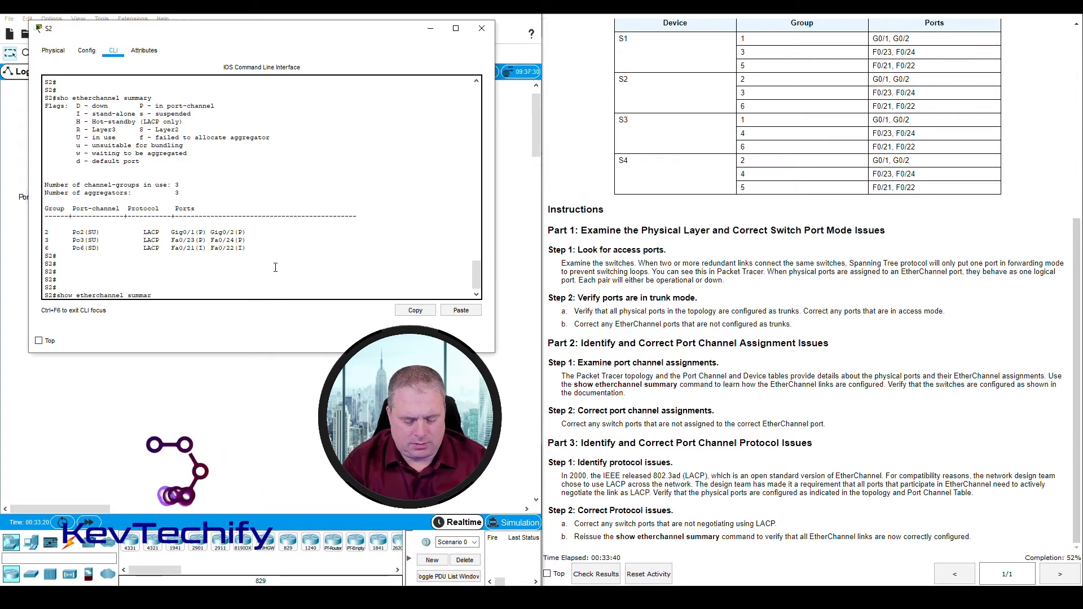
key(Return)
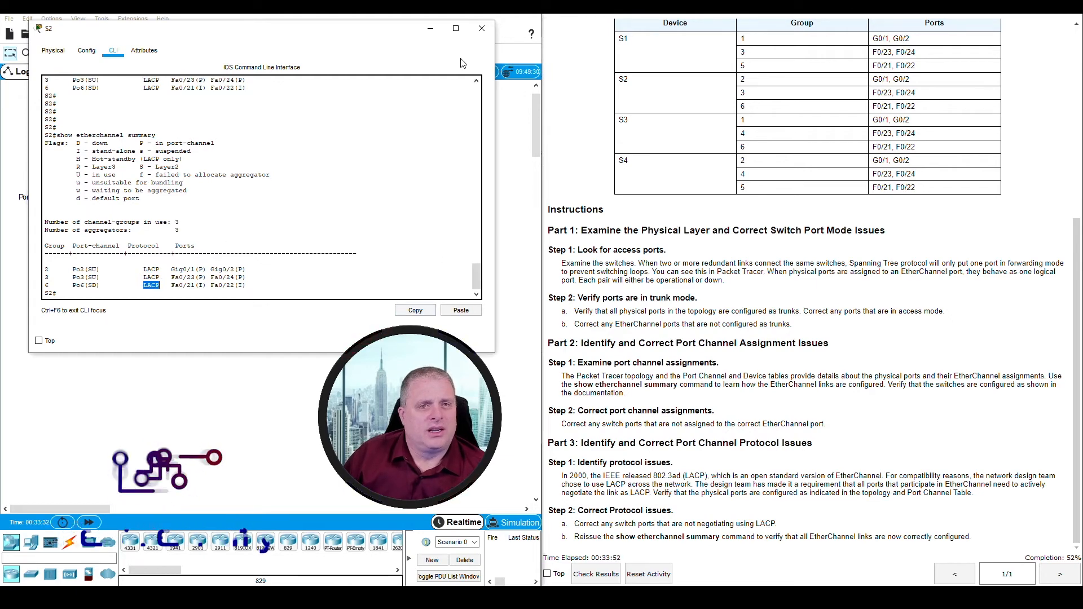
click(430, 29)
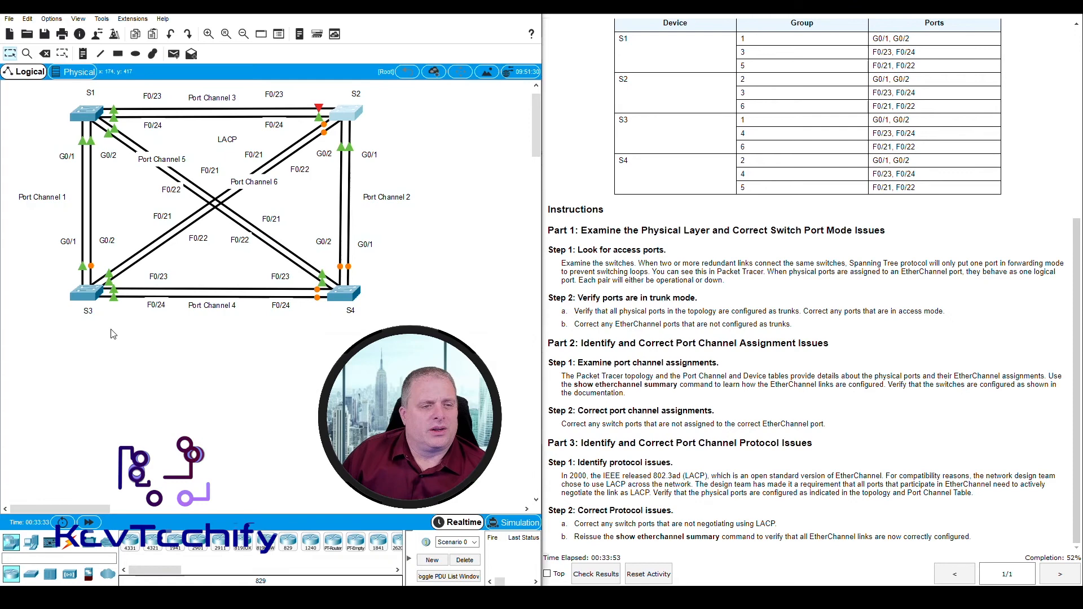
Open S3's command line and run show etherchannel summary
click(86, 291)
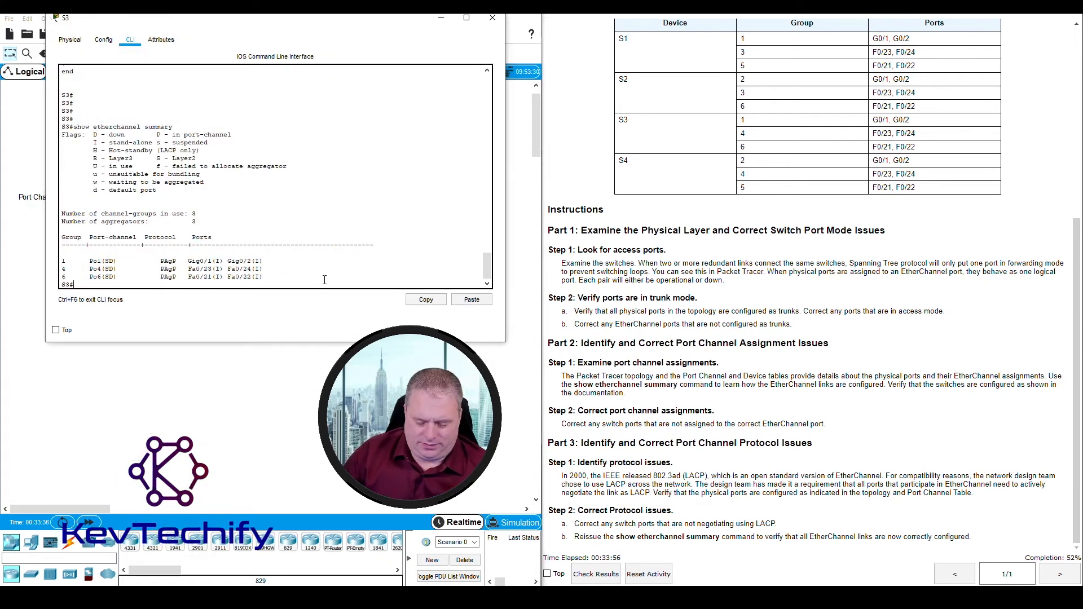
key(Return)
key(Return)
key(Return)
key(Return)
text(show et)
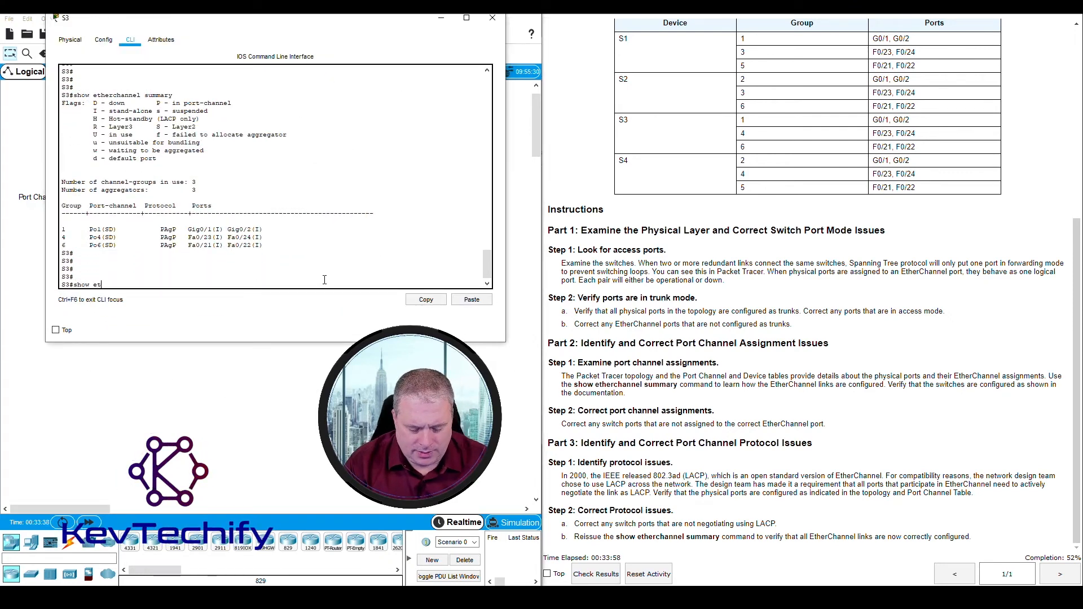
text(herchan)
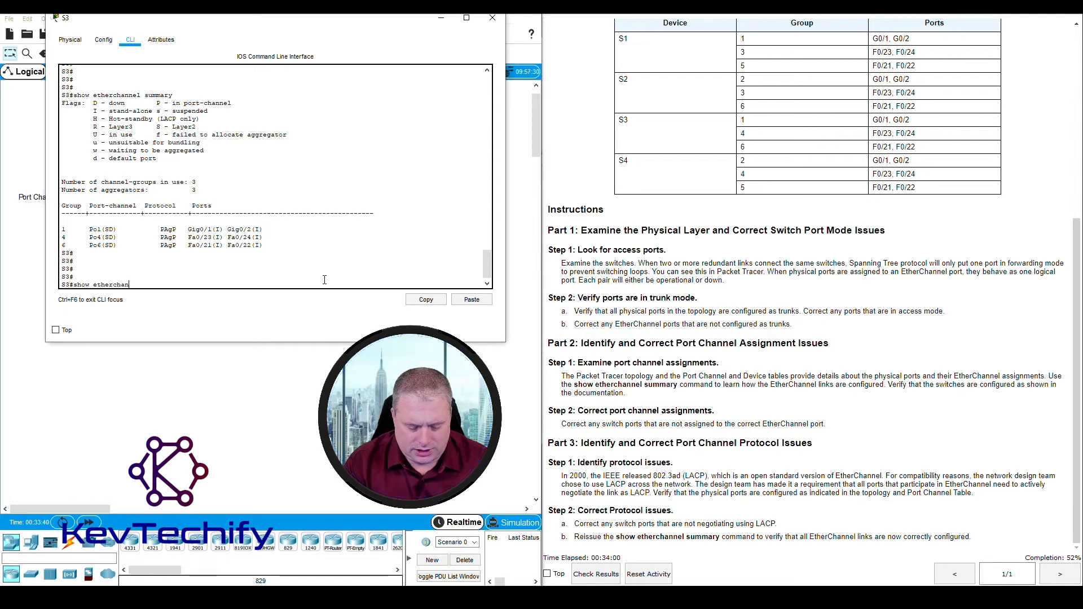
text(nel summa)
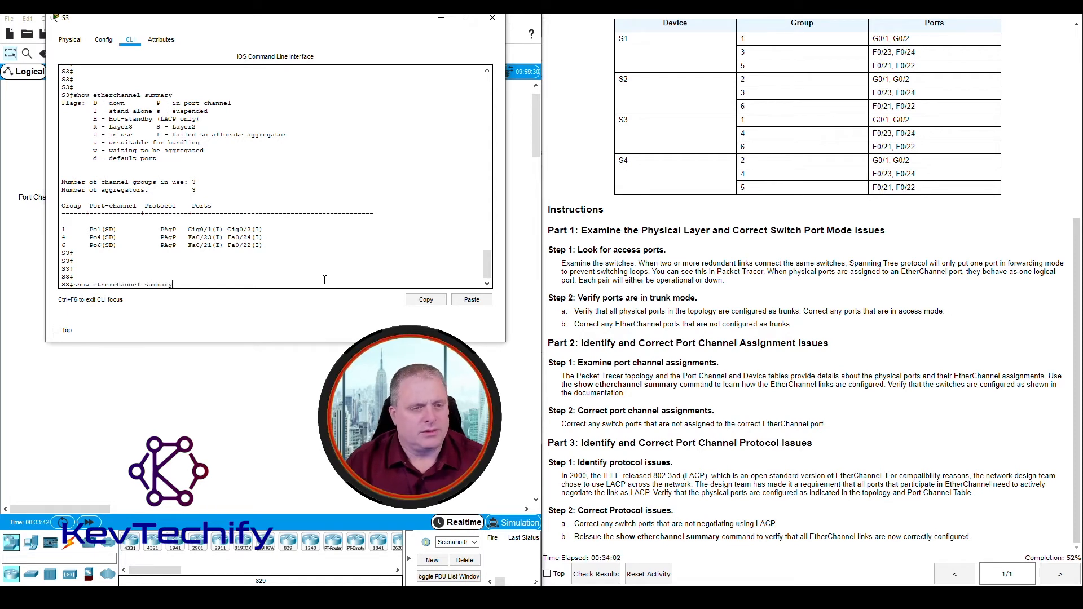
text(ry)
key(Return)
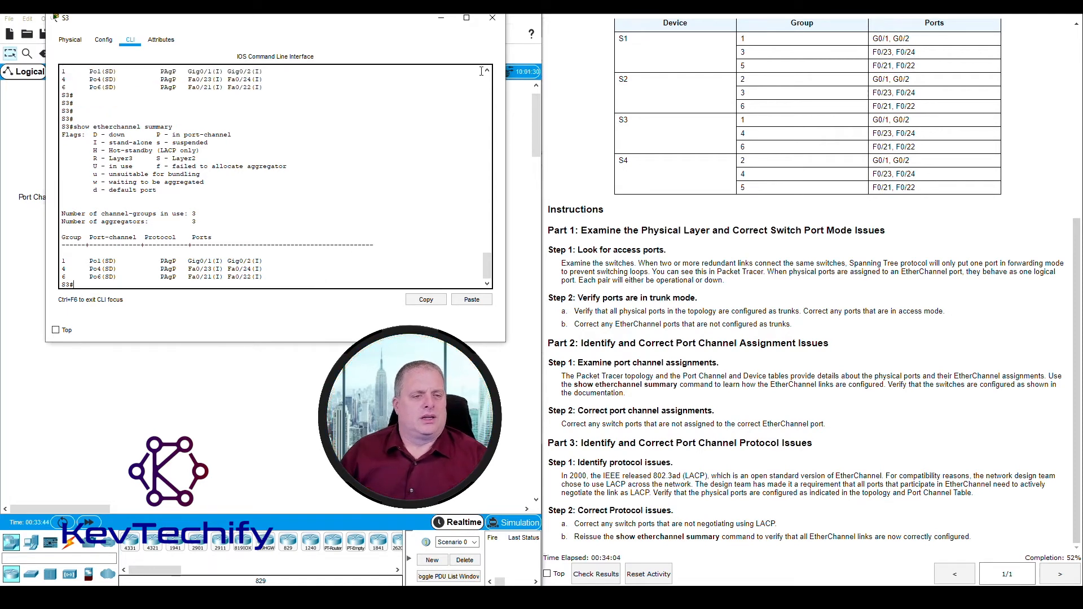
Check the protocol column of S3's EtherChannel summary, starting with group 1, and close the S3 window
drag(161, 261, 180, 258)
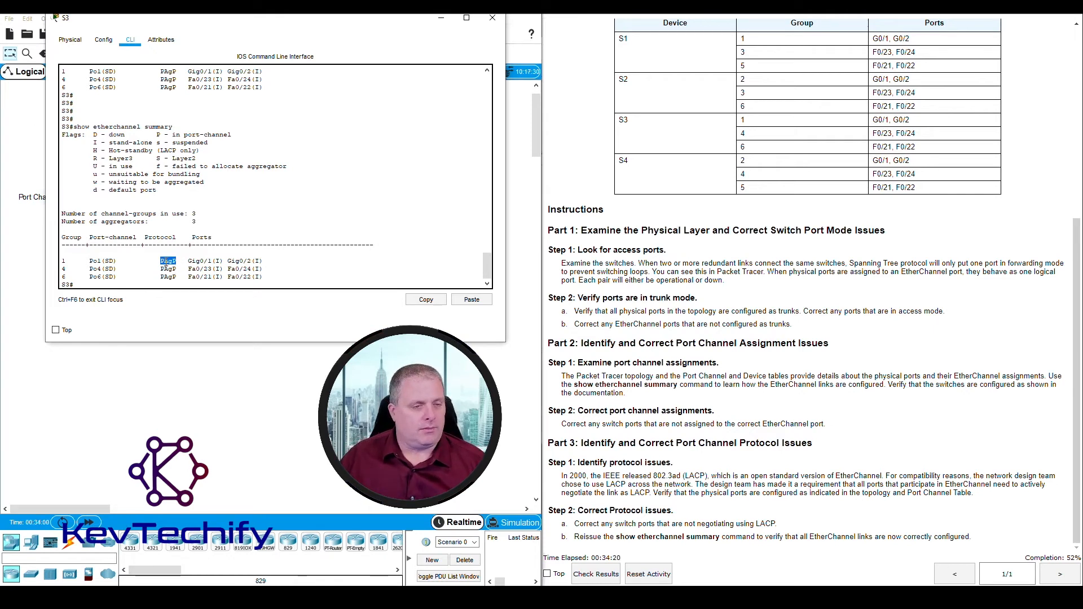
click(175, 263)
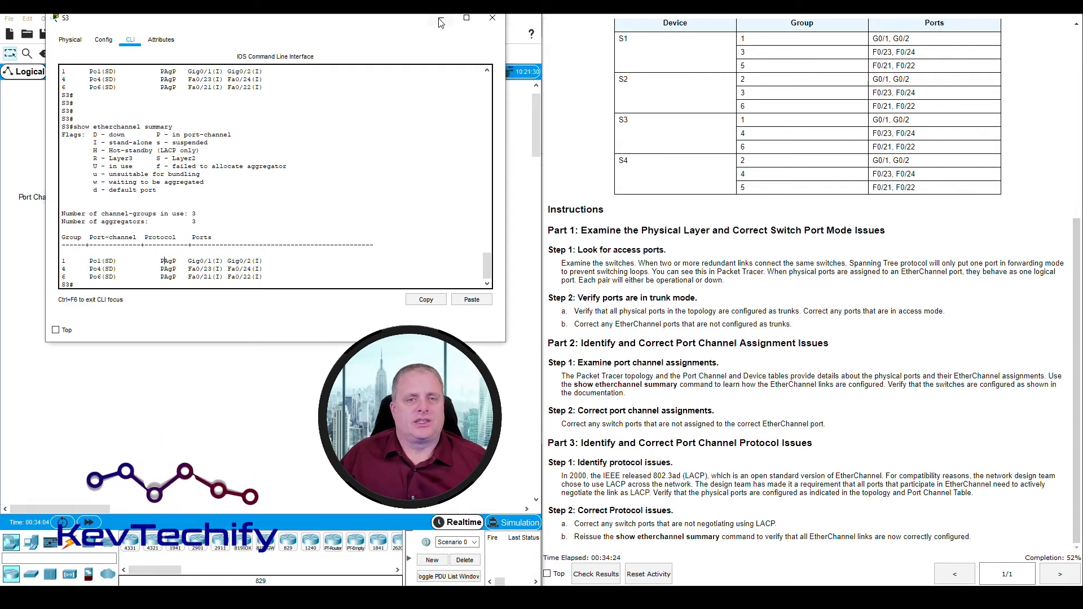
click(492, 17)
Open S4's command line and run show etherchannel summary
click(352, 291)
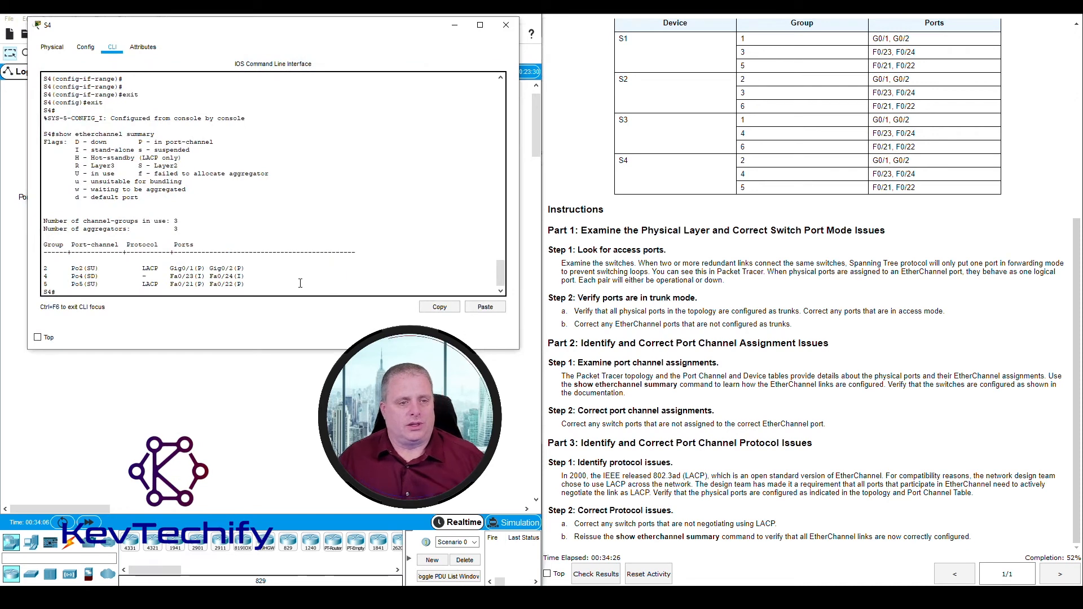
key(Return)
key(Return)
key(Return)
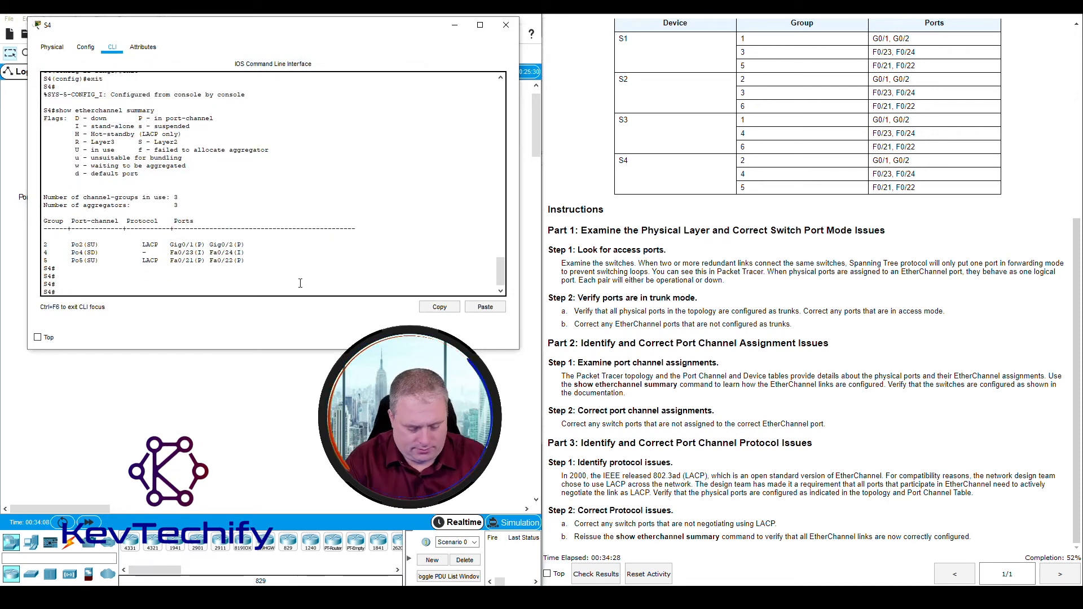
text(show)
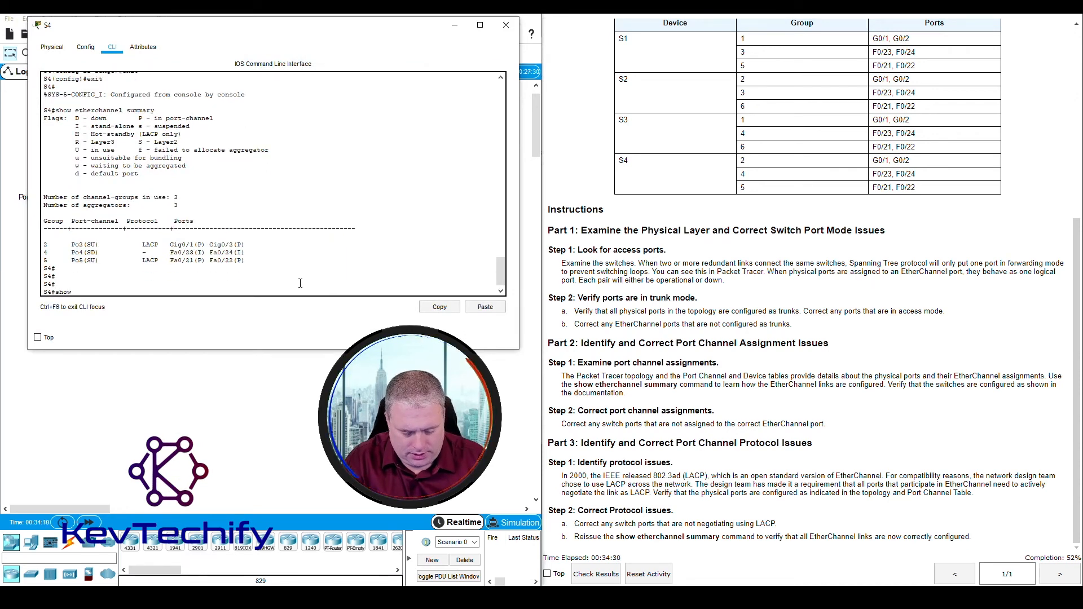
text( etherchannel)
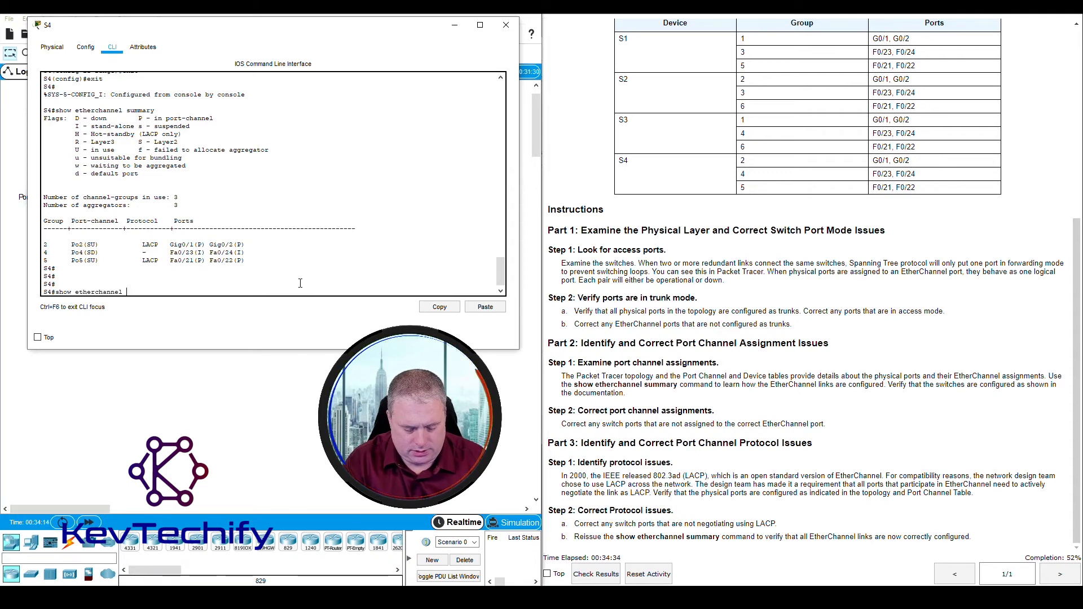
text( summary)
key(Return)
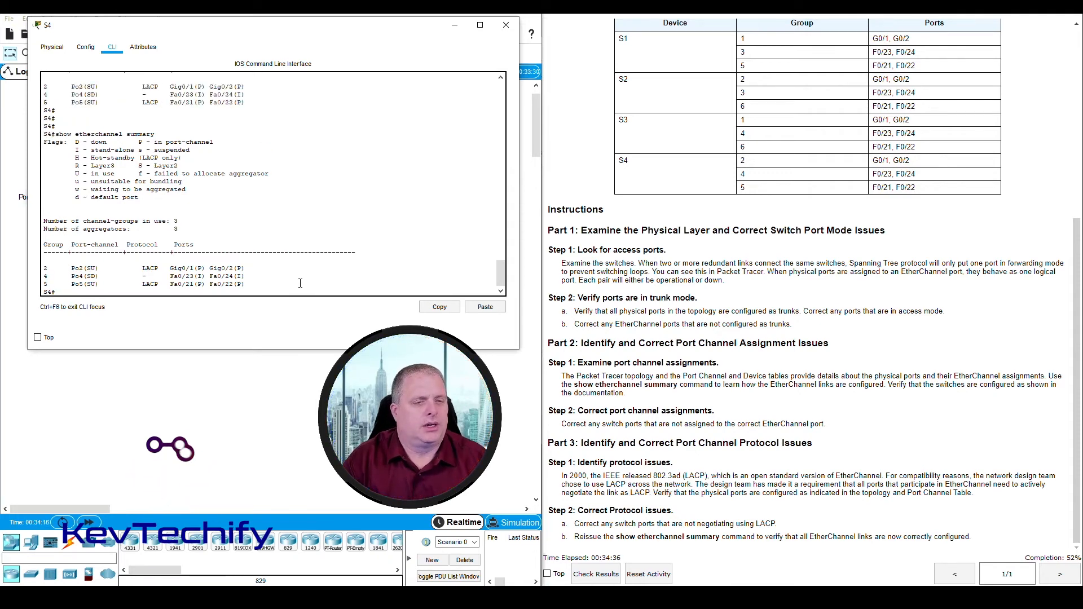
Compare group 4's protocol and port flags with the other groups in S4's summary, and return to the topology
drag(142, 268, 159, 284)
click(145, 277)
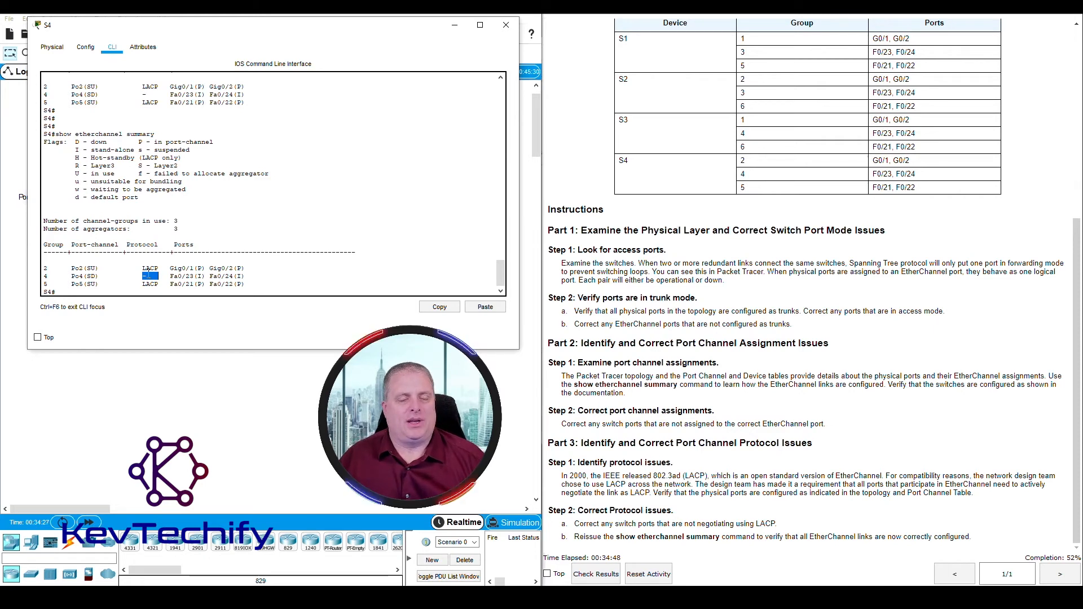
click(144, 276)
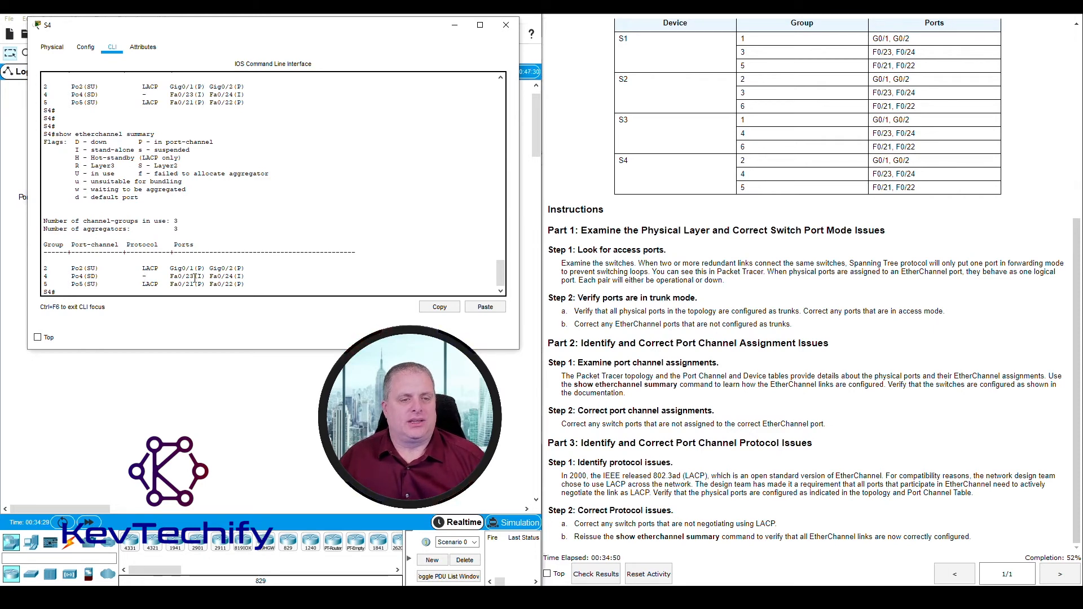
drag(196, 278, 201, 277)
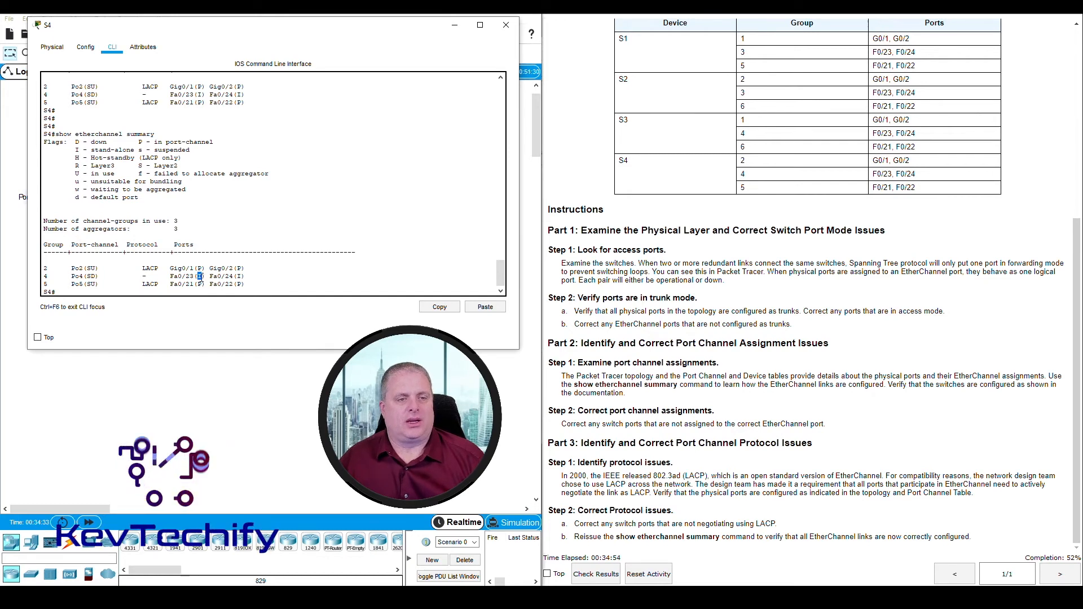
drag(143, 276, 243, 276)
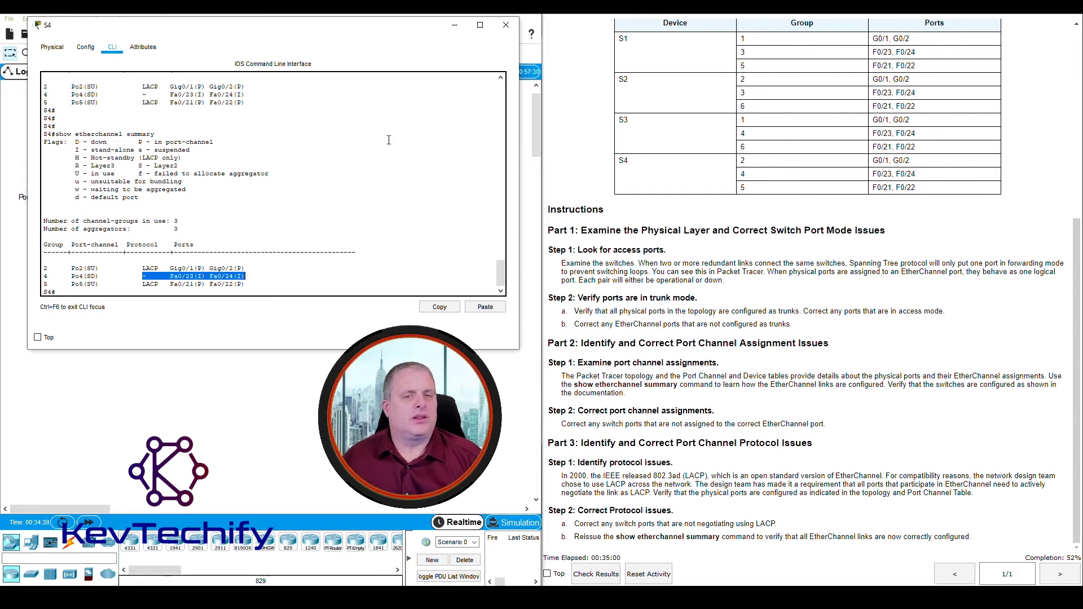
click(456, 28)
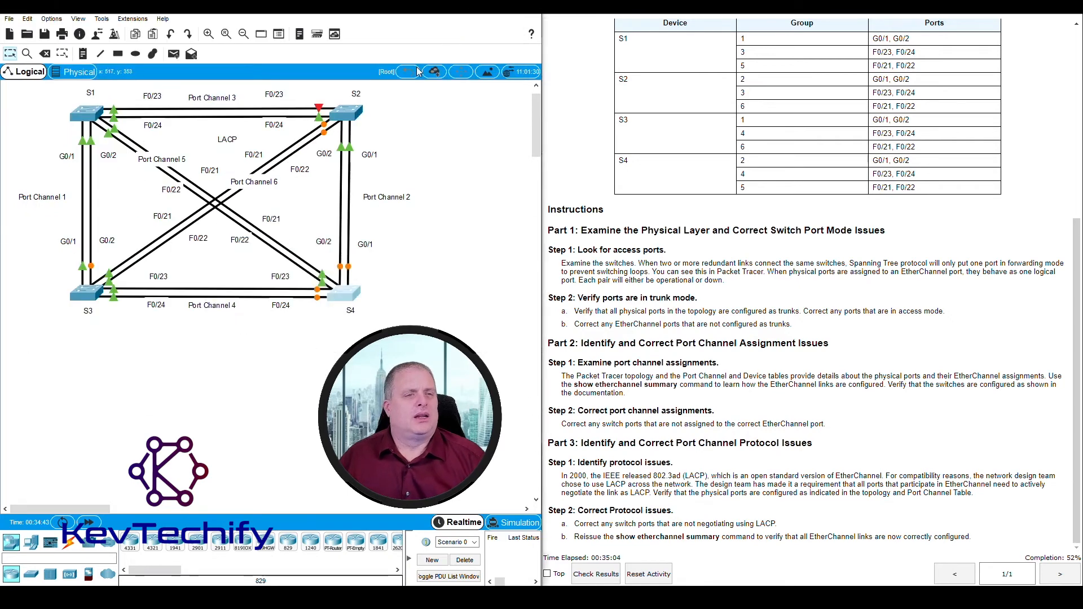
Open S3's command line and review the protocol column for groups 1, 4 and 6 in the EtherChannel summary
click(86, 292)
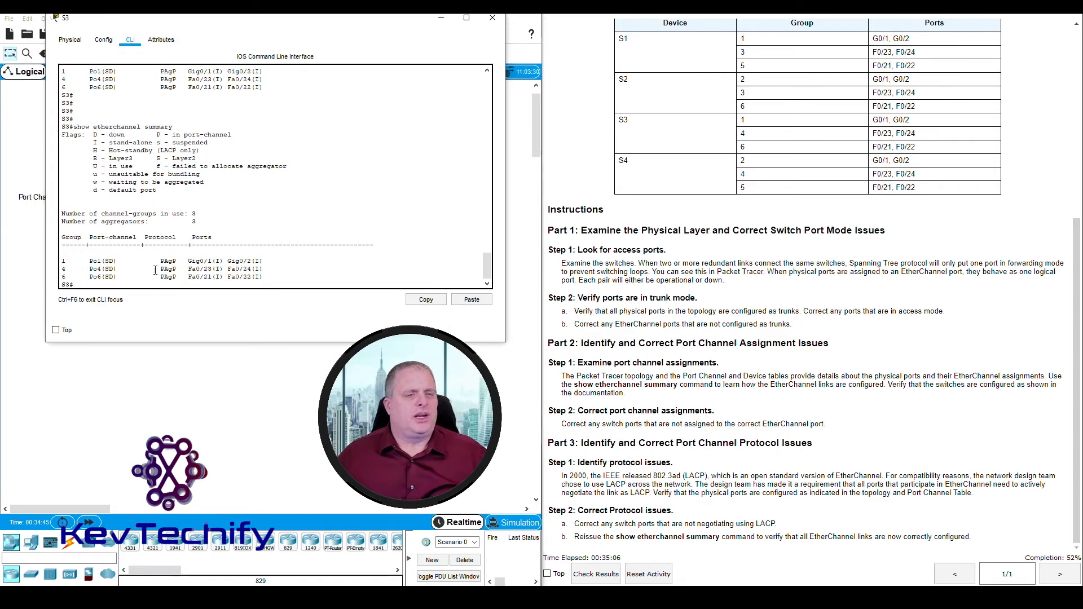
drag(160, 261, 179, 277)
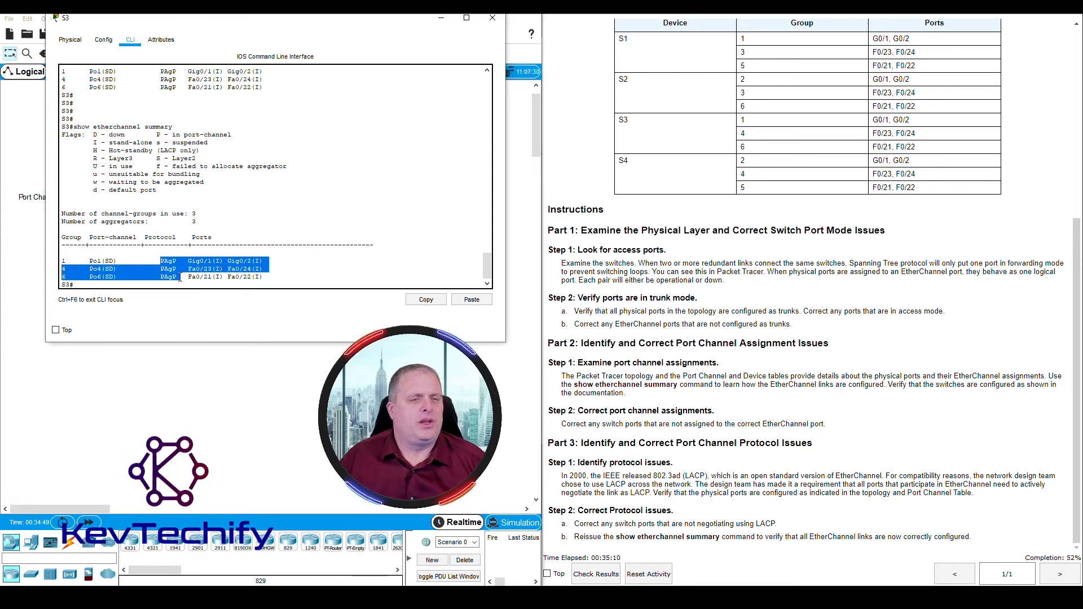
click(183, 287)
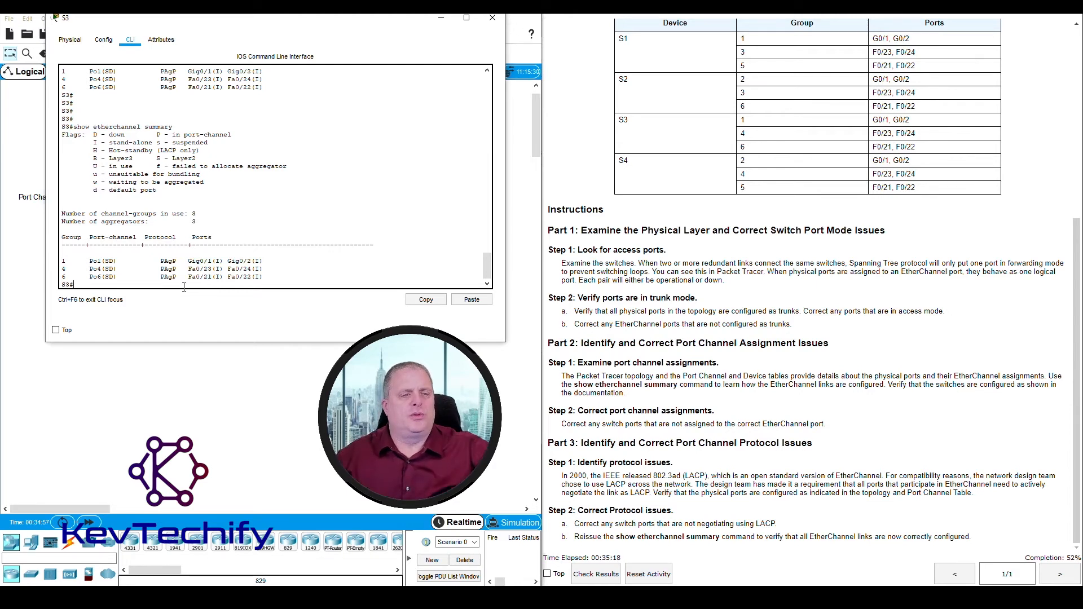
Check the documented port assignments for S3's groups 1, 4 and 6 in the Port Channel table
click(816, 117)
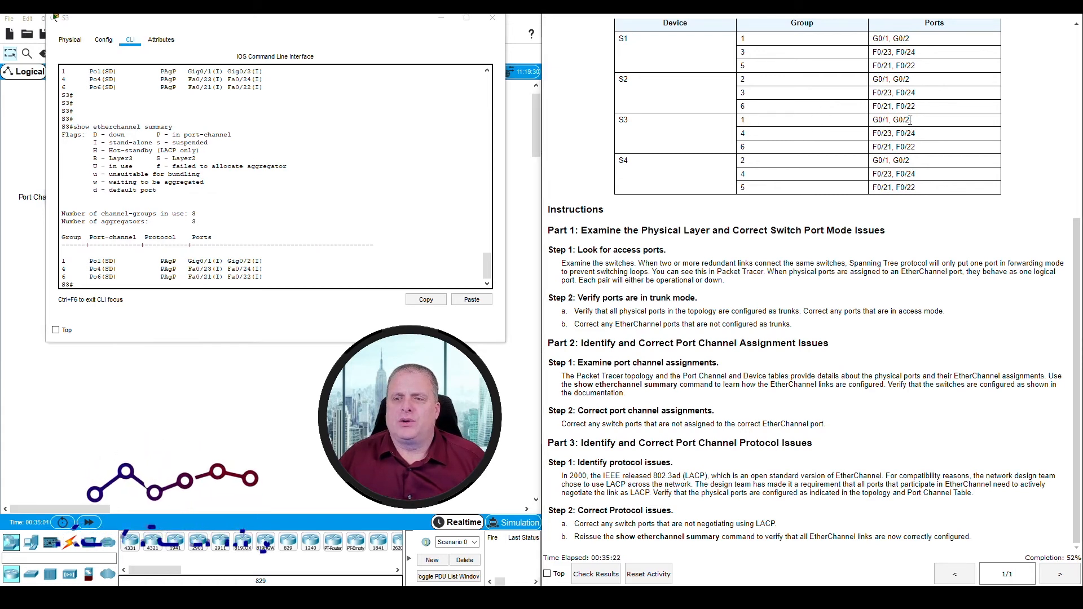
drag(911, 121, 874, 120)
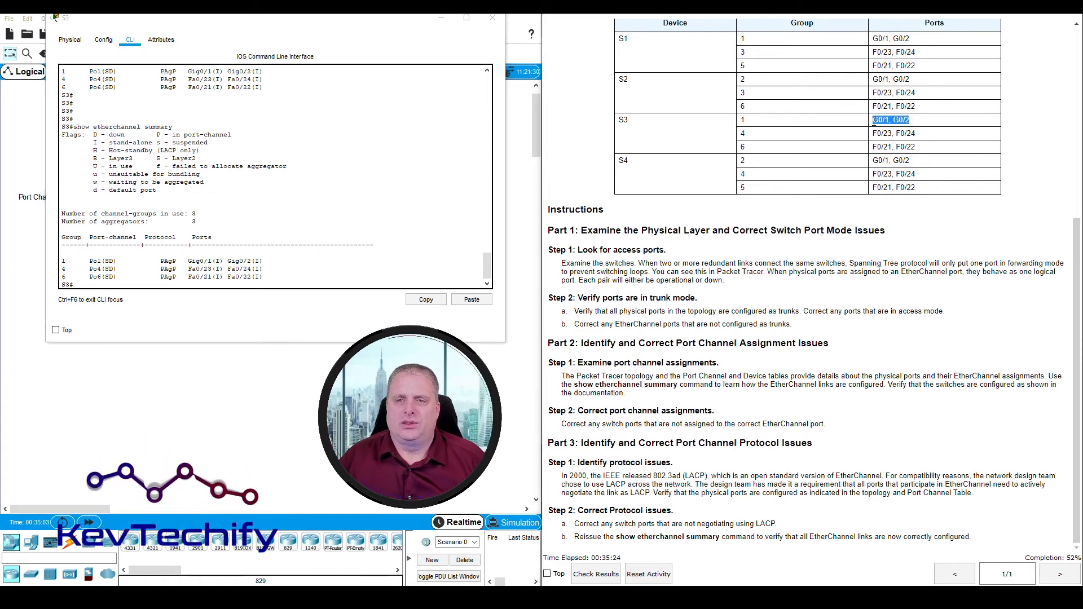
shift+click(744, 120)
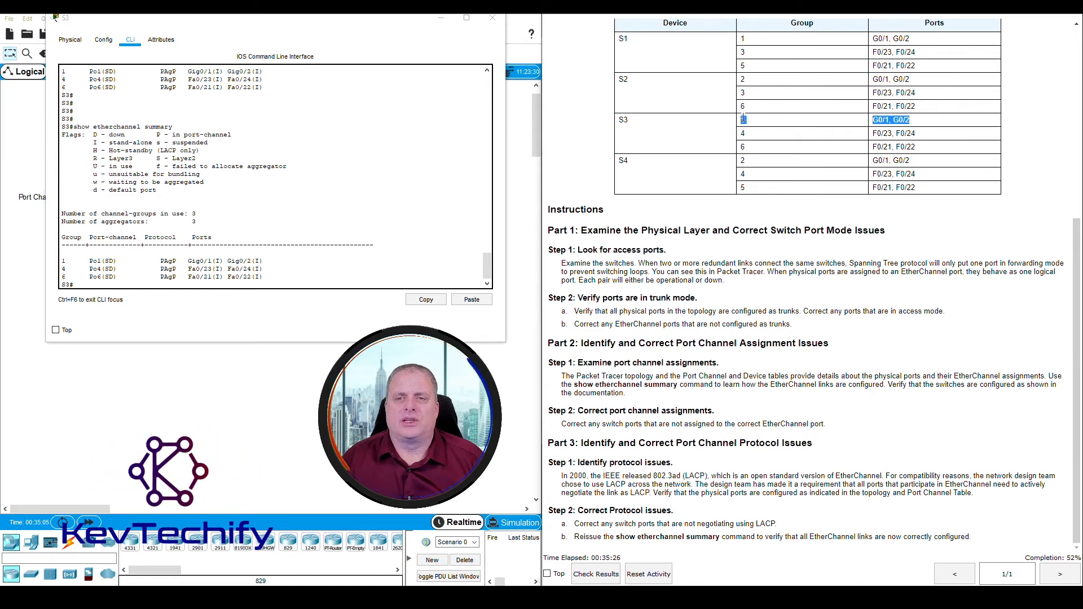
drag(743, 119, 741, 122)
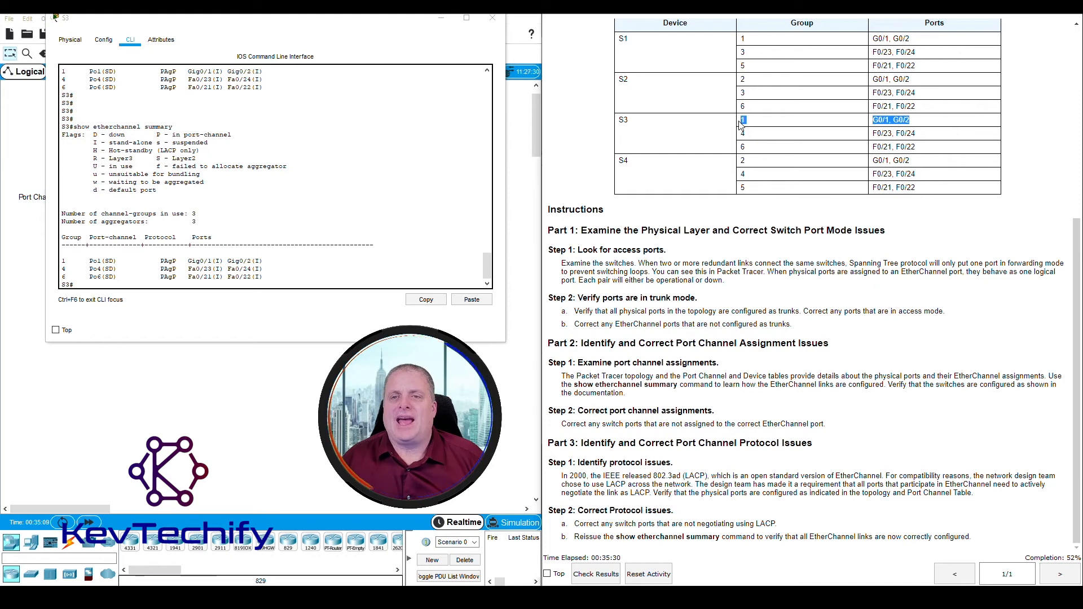
click(917, 132)
drag(917, 133, 833, 138)
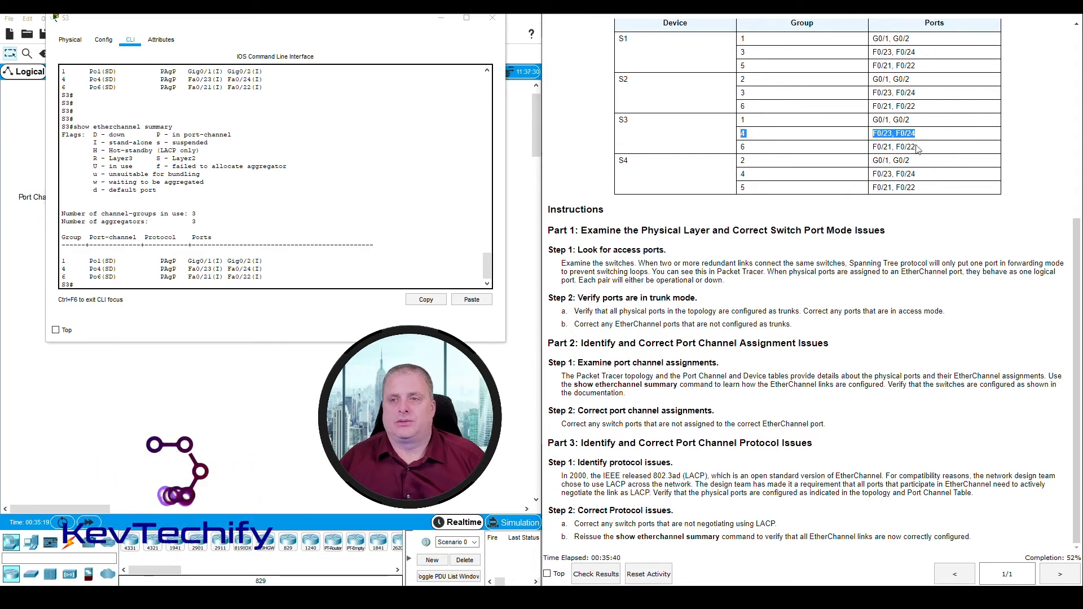
drag(915, 148, 762, 150)
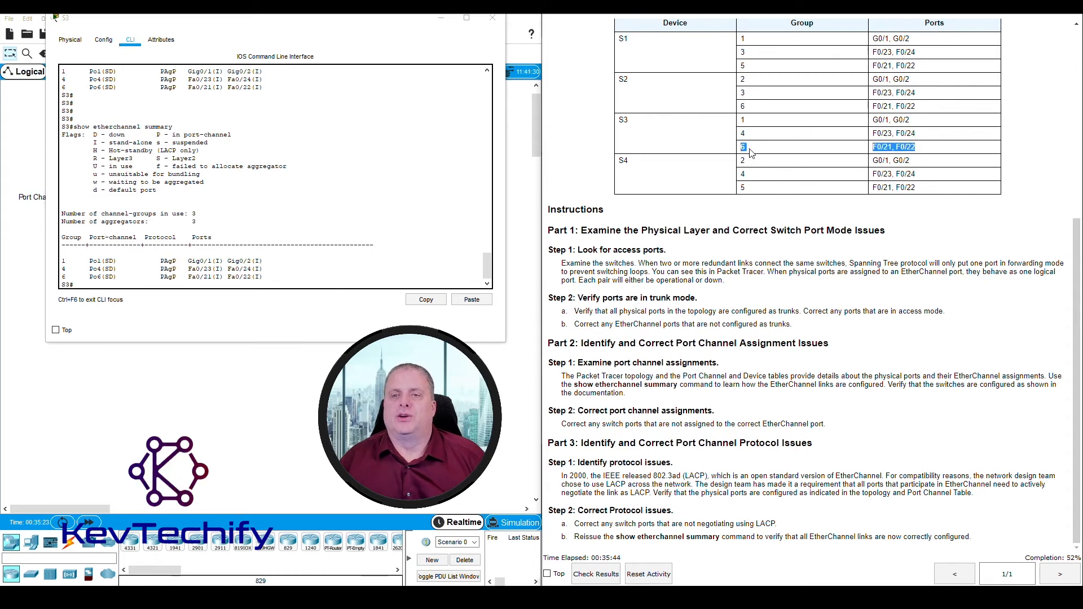
click(751, 153)
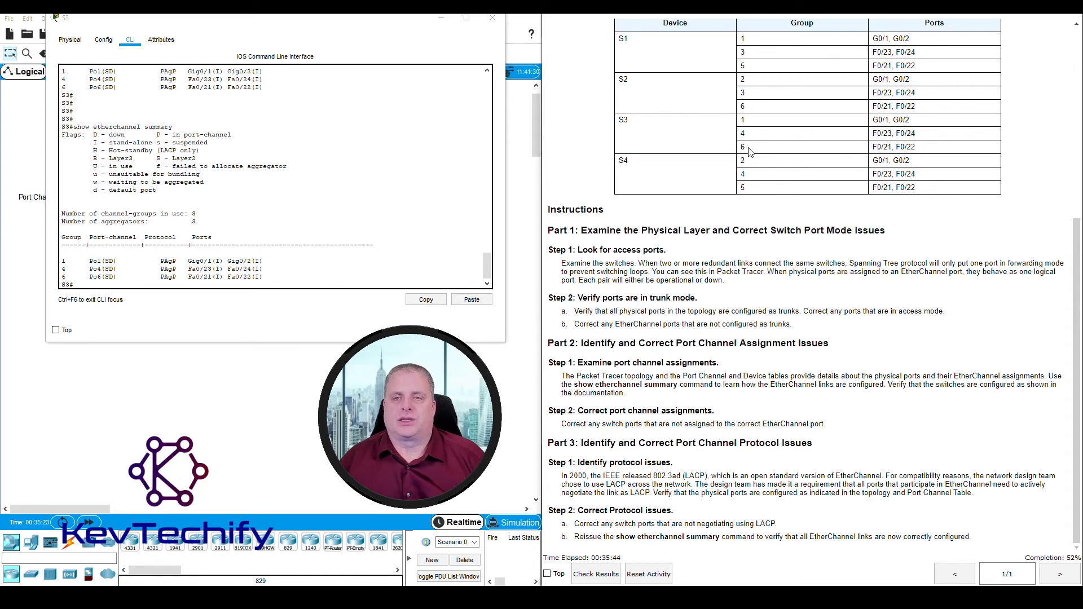
Enter global configuration mode on S3 with conf t
click(177, 285)
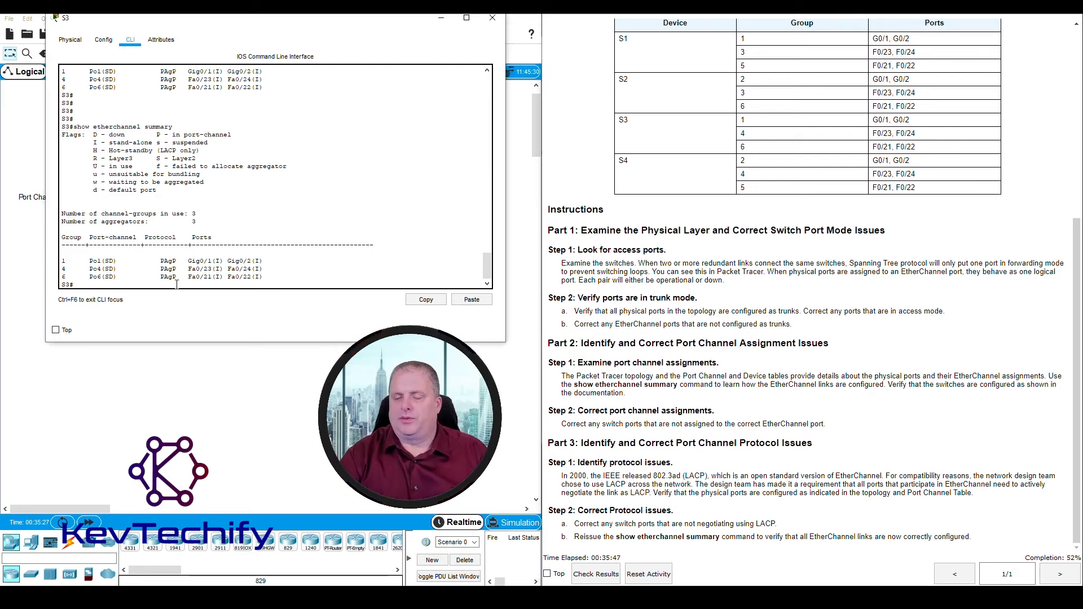
key(Return)
key(Return)
key(Return)
text(conf t)
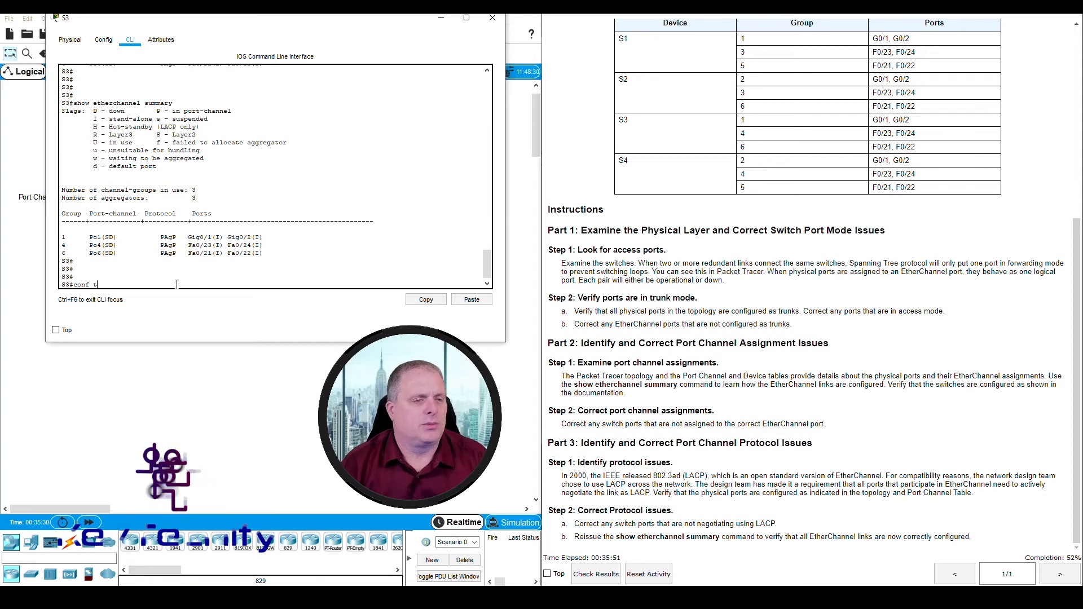
key(Return)
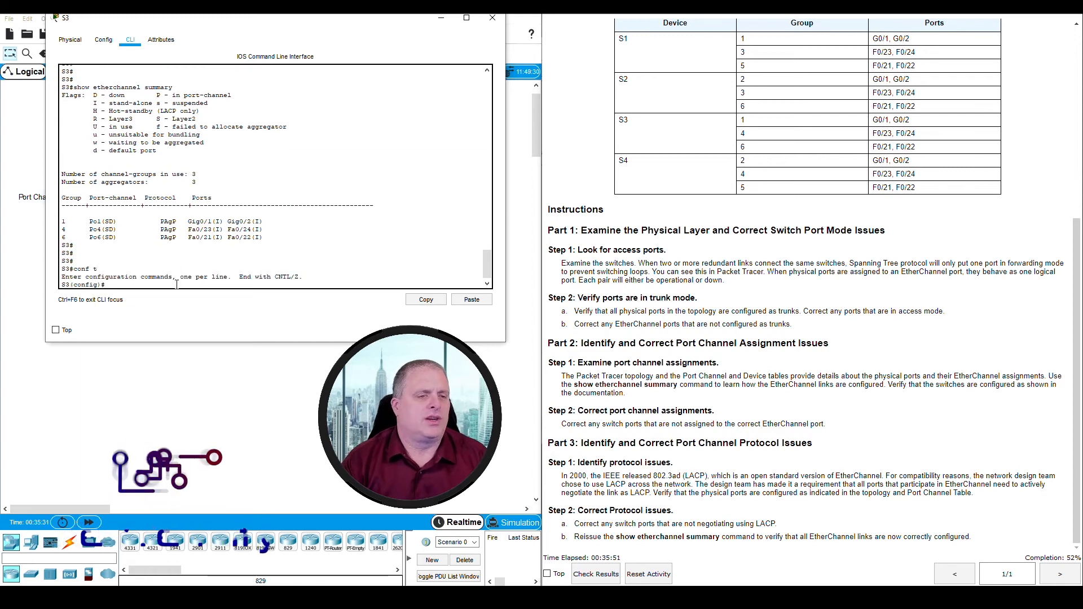
Select interface range gi0/1 - 2 on S3 and remove its channel-group assignment with no channel-group
text(interface)
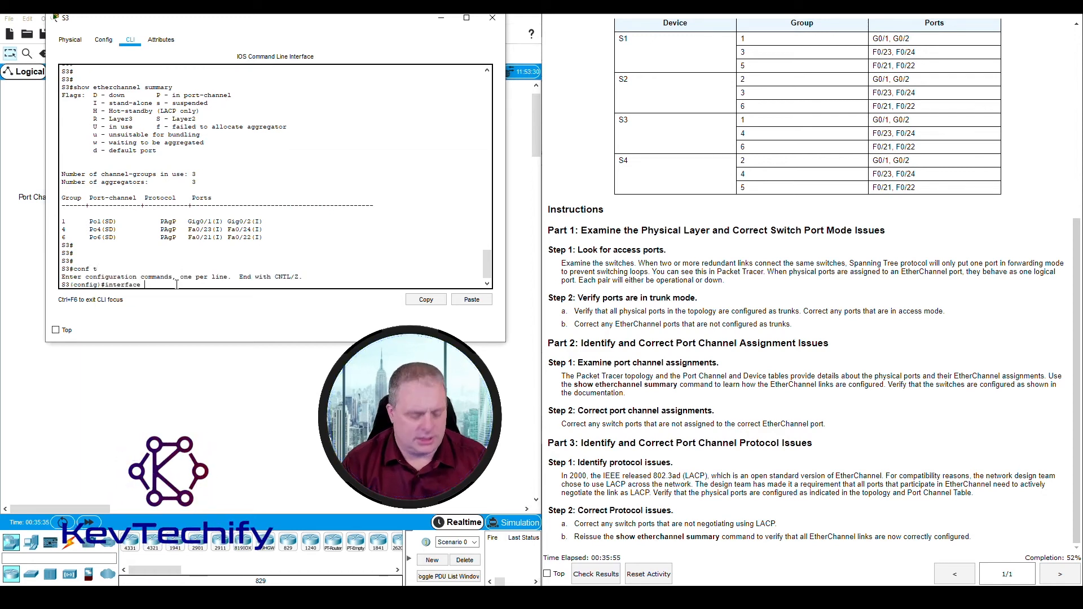
text( rand)
key(BackSpace)
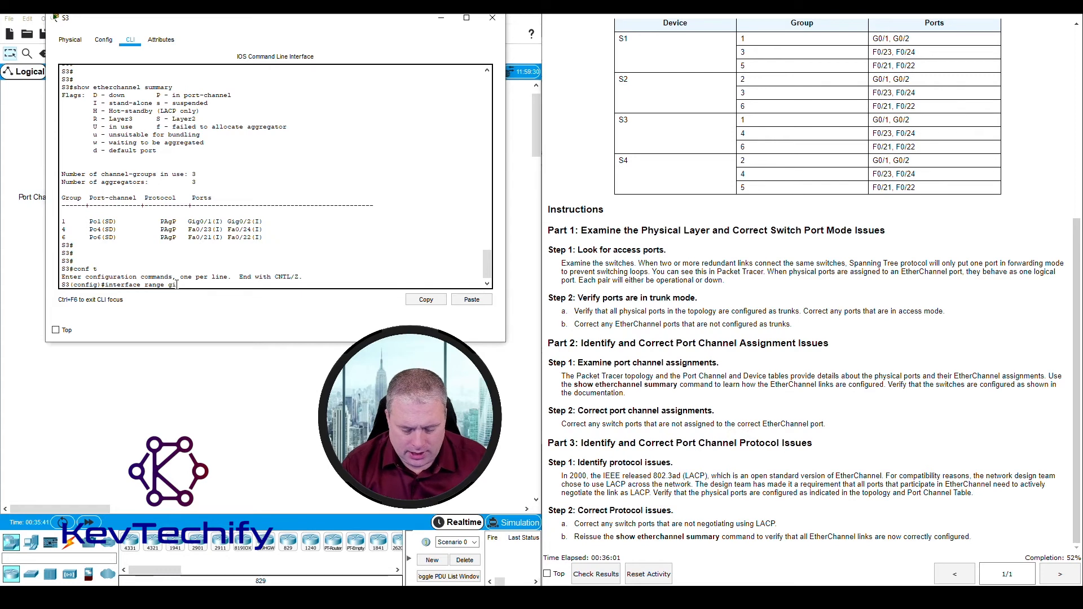
text(0/1)
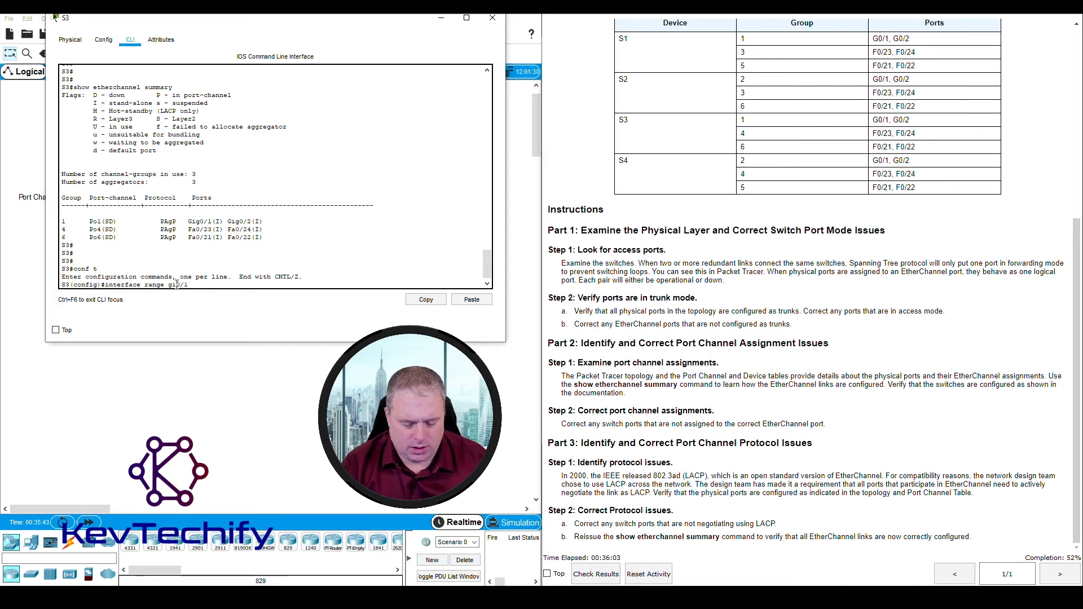
text( - )
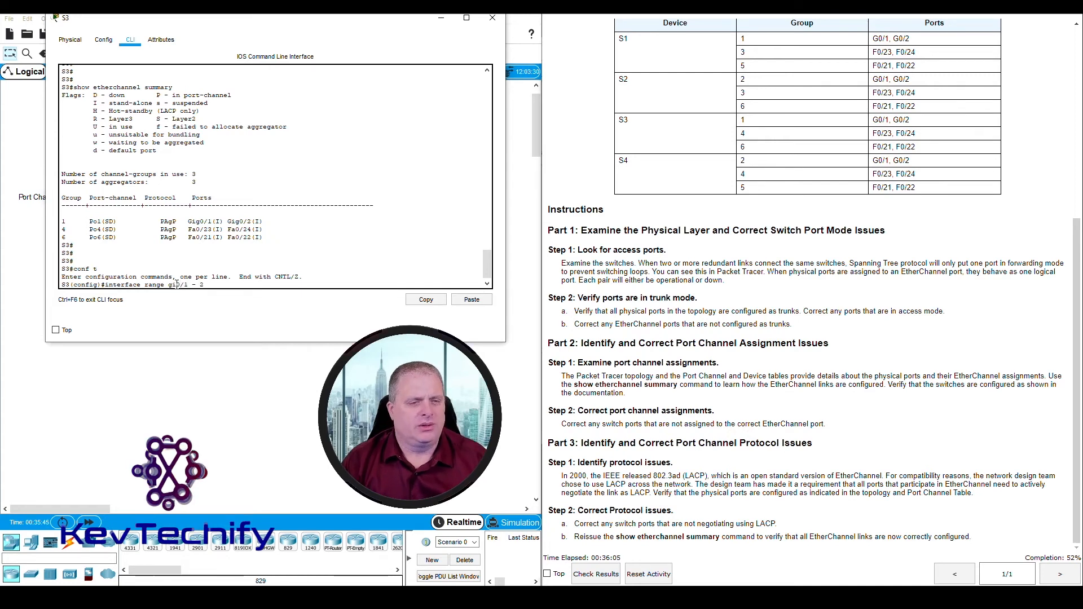
text(2)
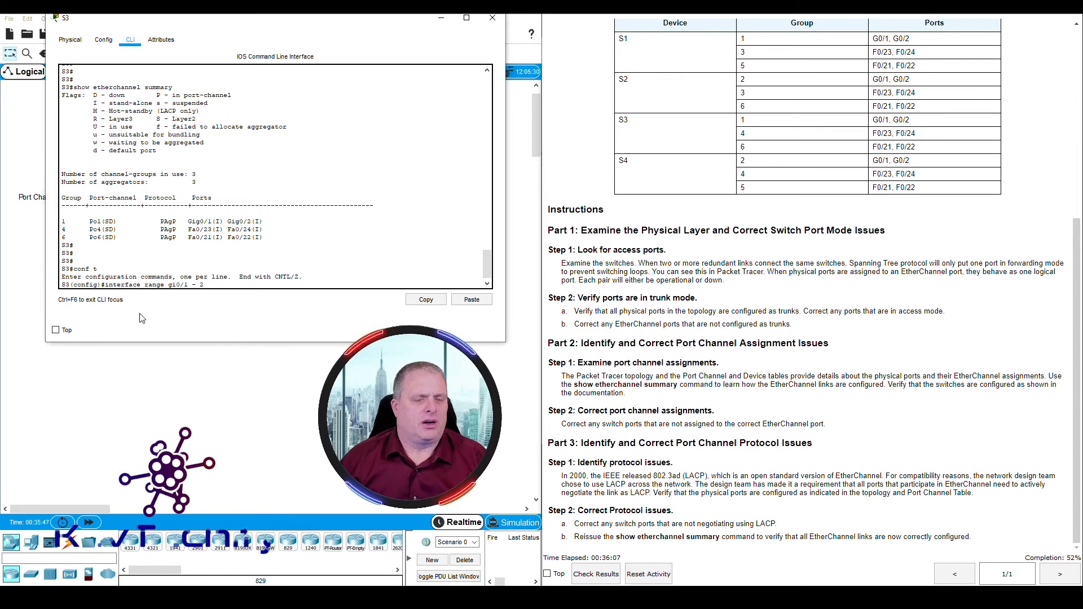
key(Return)
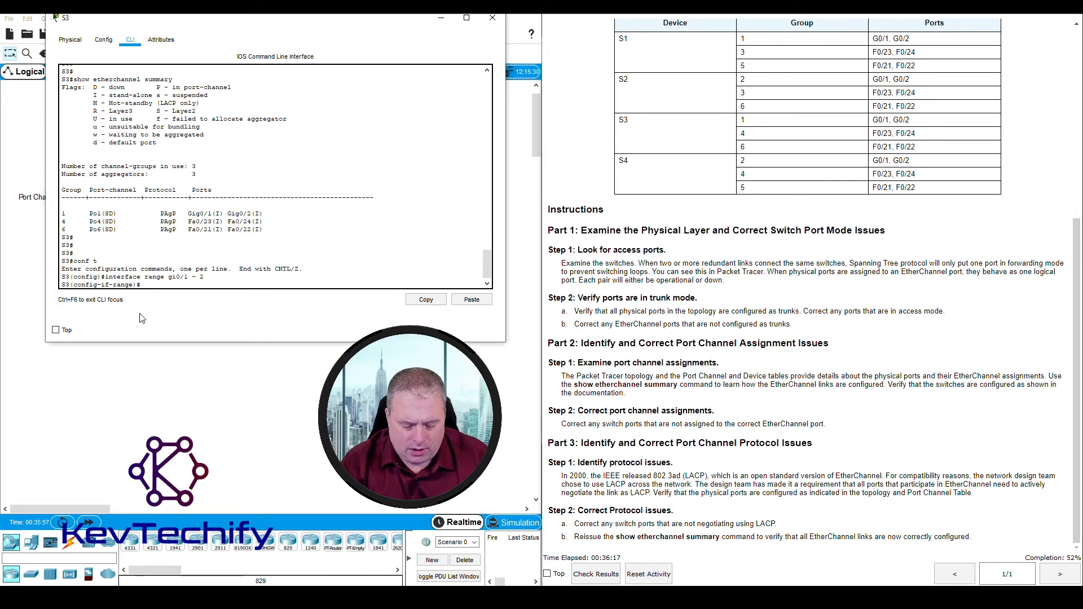
text(o)
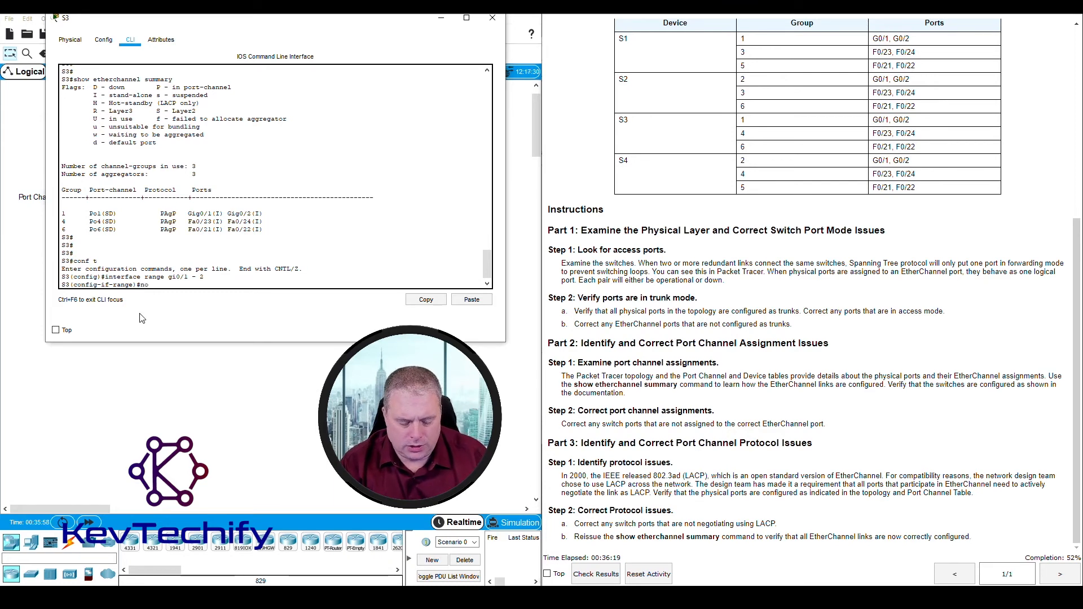
text( channel-group)
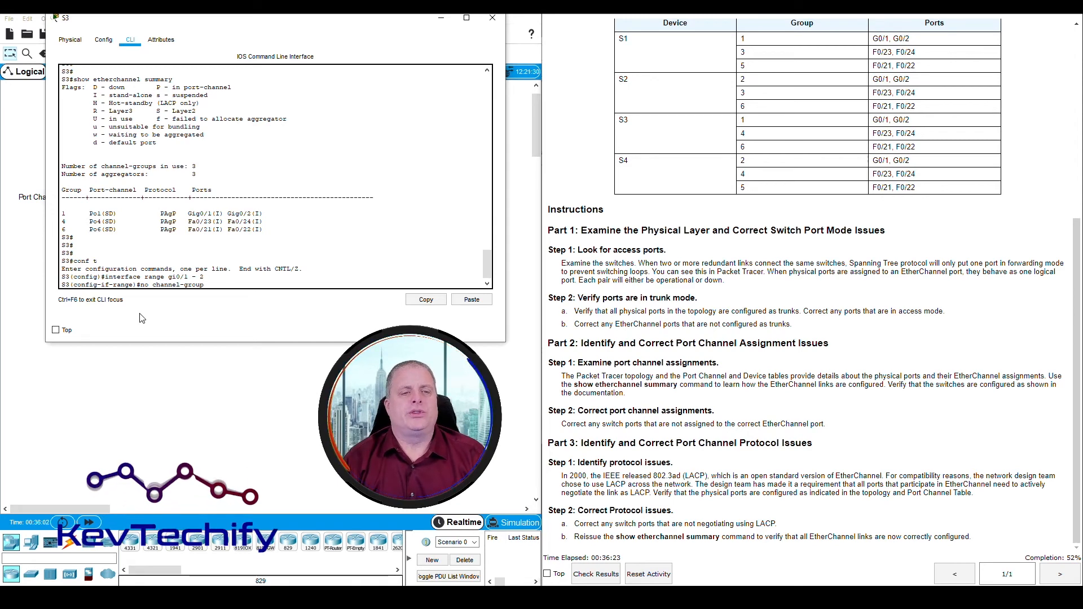
key(Return)
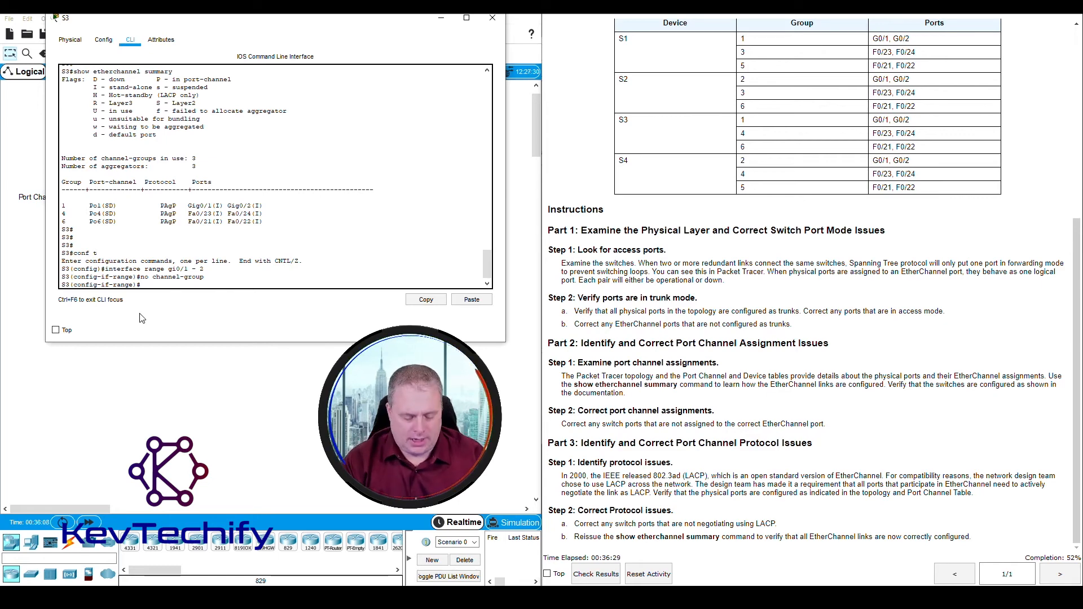
Start the channel-group 1 mode command for the gigabit range and list its available modes with ?
text(chann)
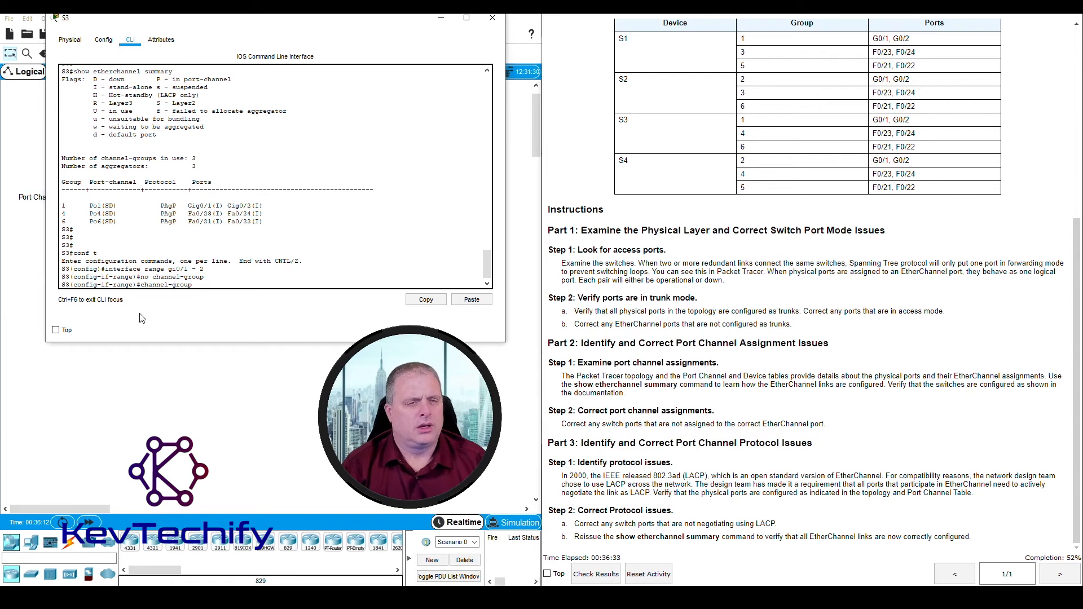
text(el-group 1)
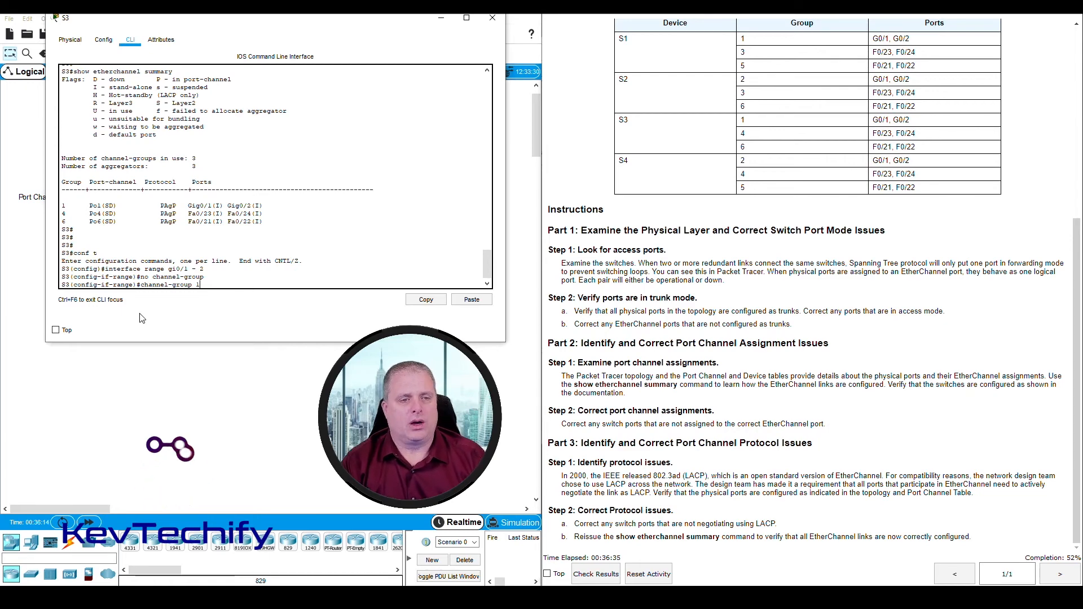
text( mode)
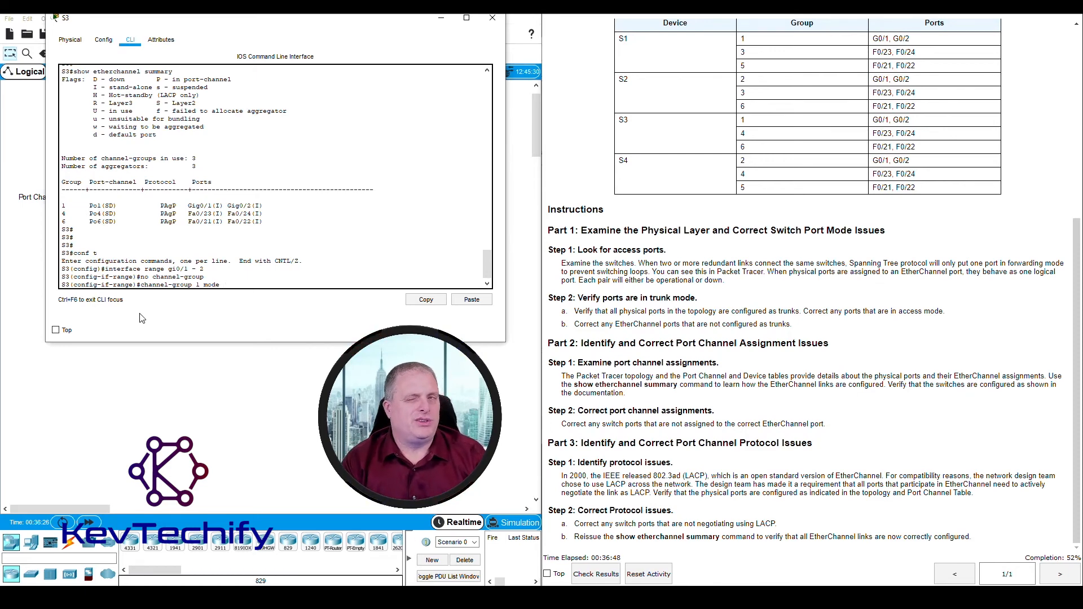
text(?)
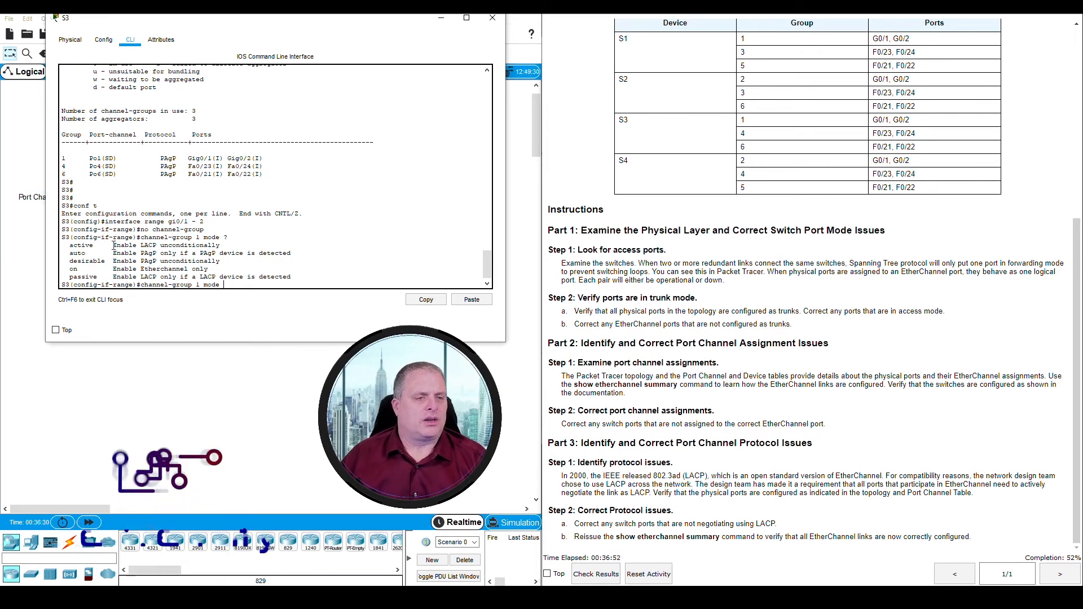
Compare the descriptions of the active and passive LACP modes in the channel-group help list
drag(113, 244, 223, 246)
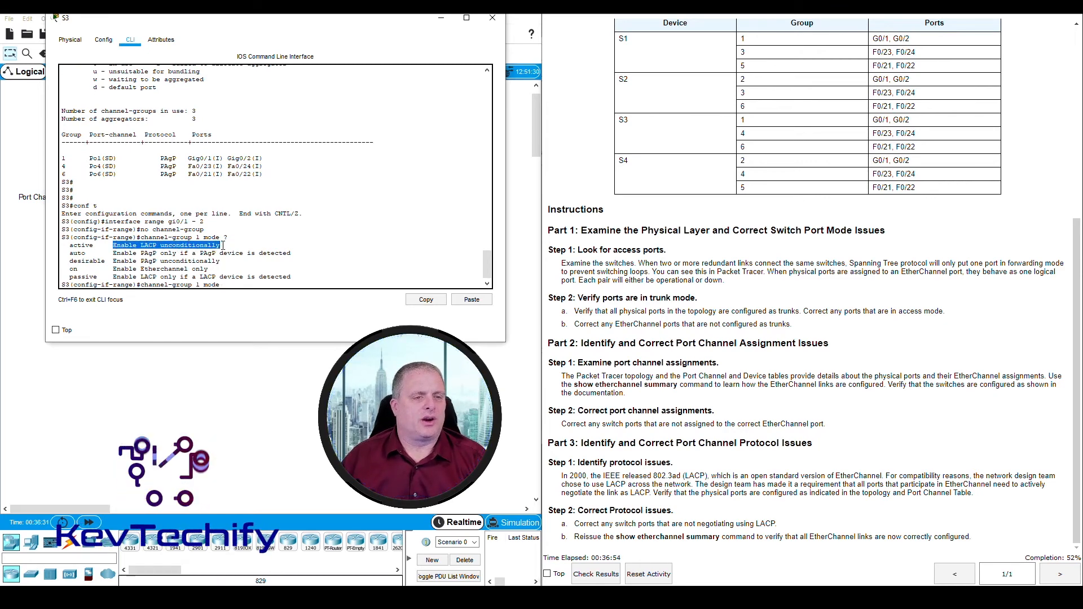
drag(70, 246, 226, 244)
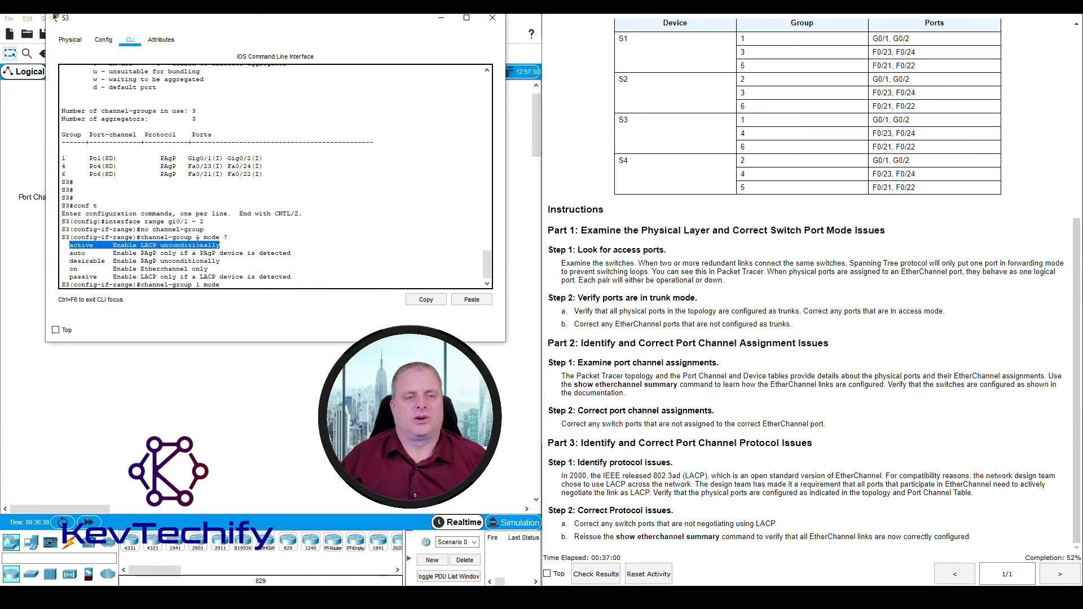
drag(113, 277, 291, 277)
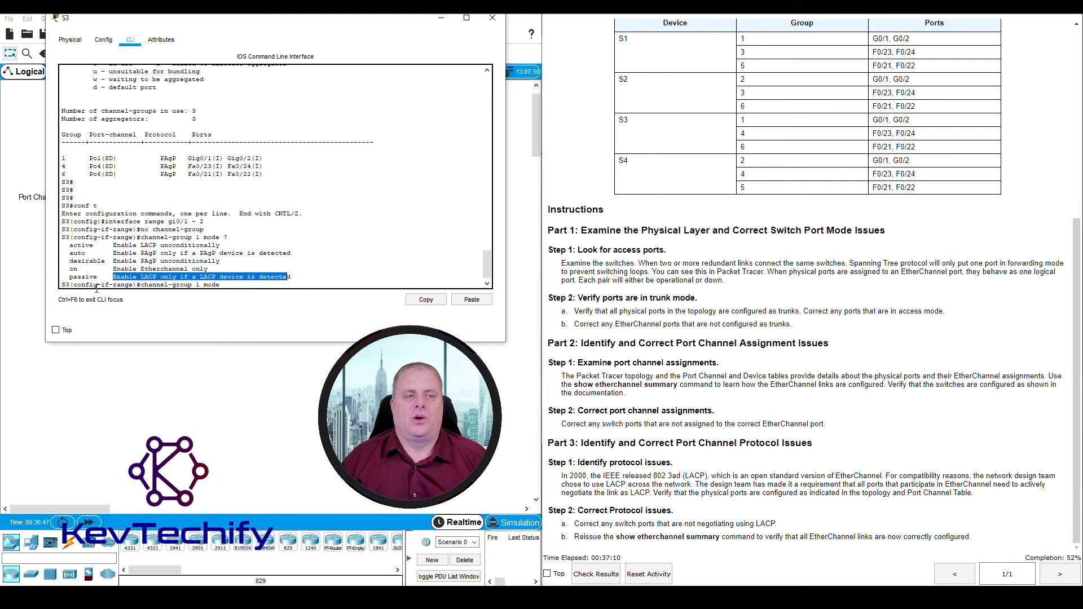
drag(68, 277, 285, 280)
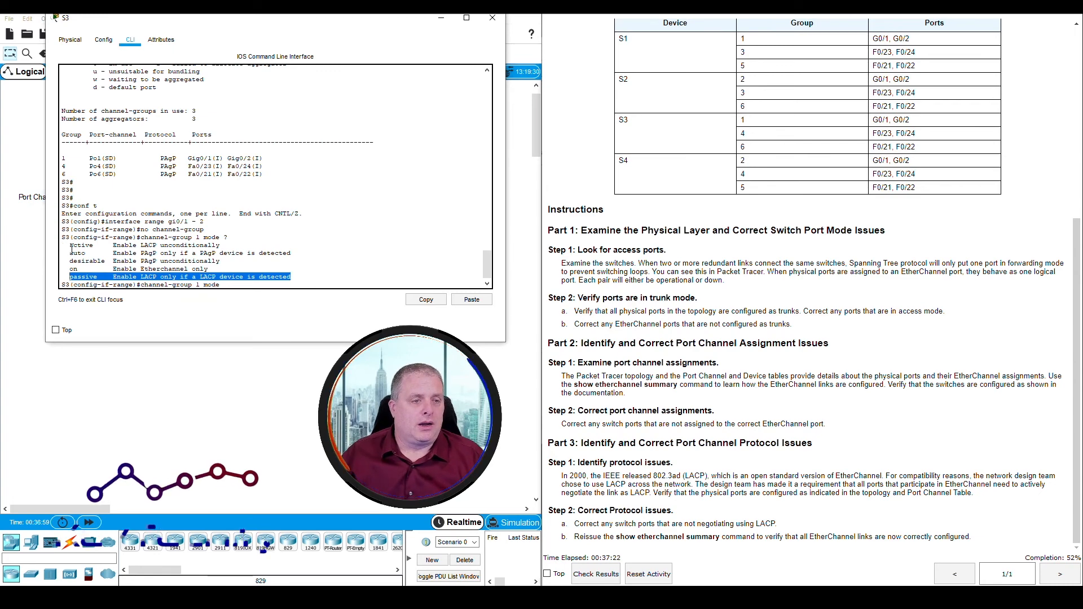
drag(69, 246, 228, 247)
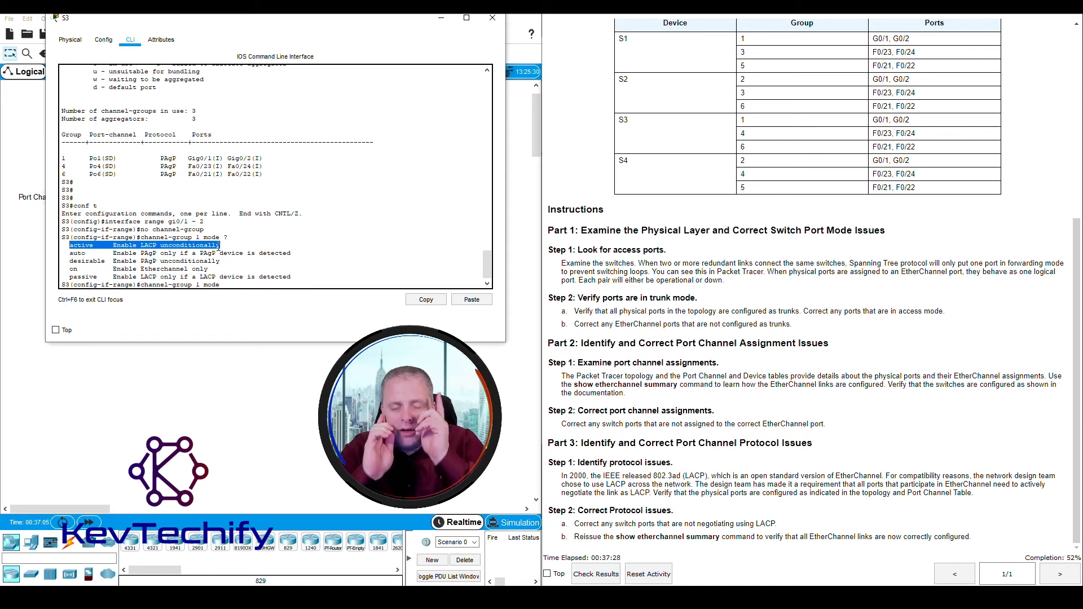
click(77, 245)
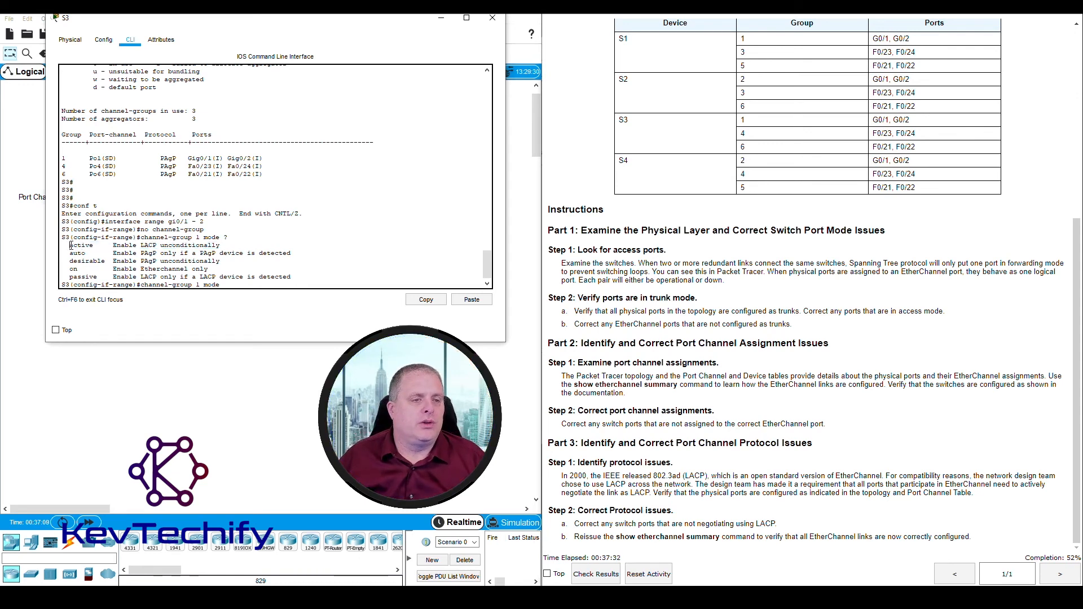
drag(70, 245, 100, 246)
Complete and run channel-group 1 mode active to assign S3's gi0/1 - 2 to group 1 using LACP
click(227, 282)
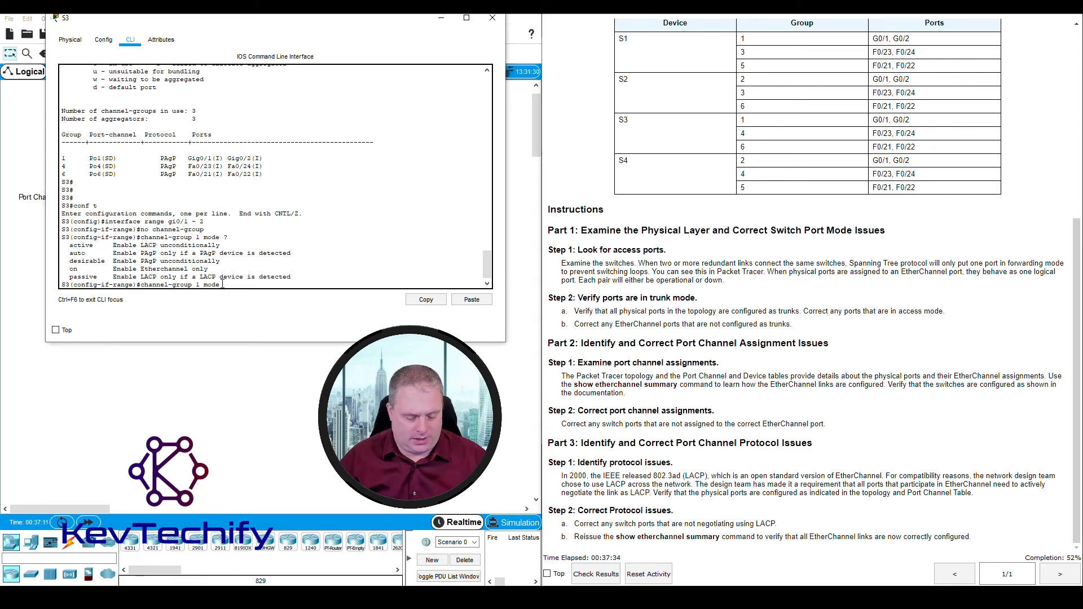
text(active)
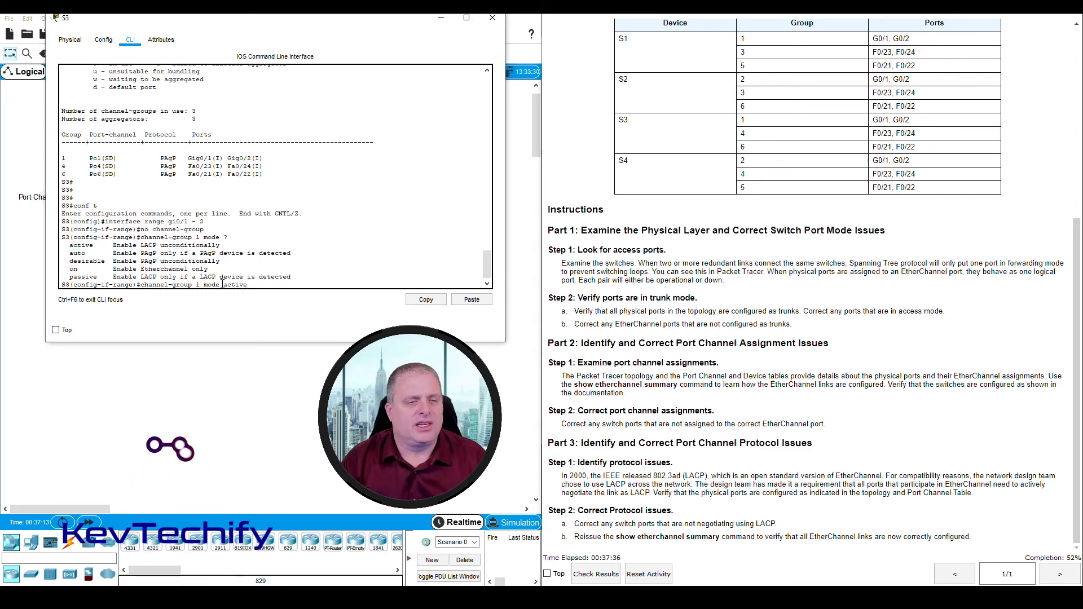
key(Return)
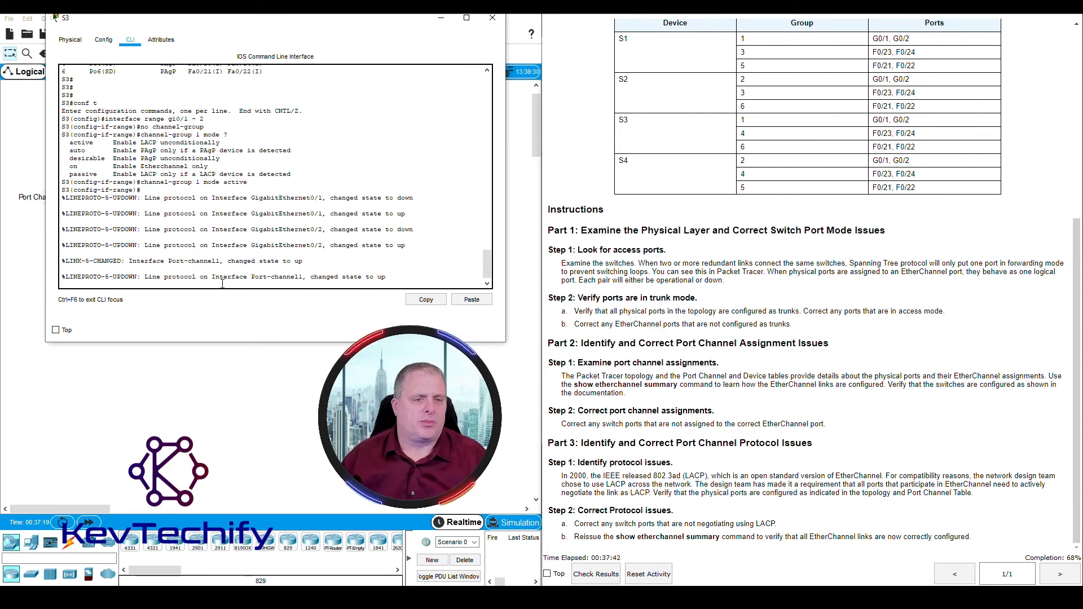
Look up S3's group 6 ports in the port channel table and select interface range f0/21 - 22
key(Return)
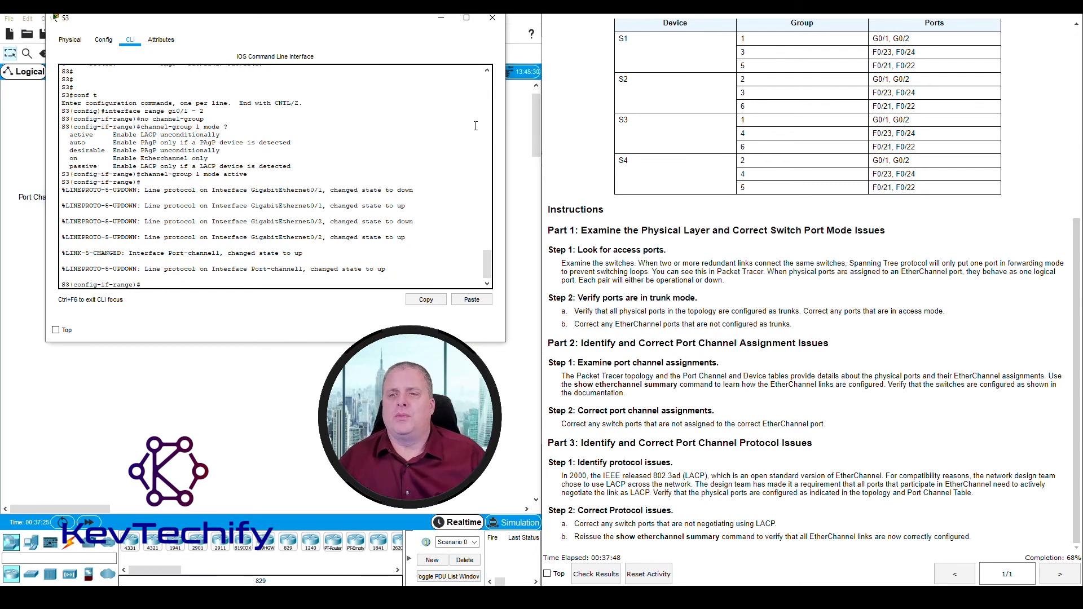
click(834, 123)
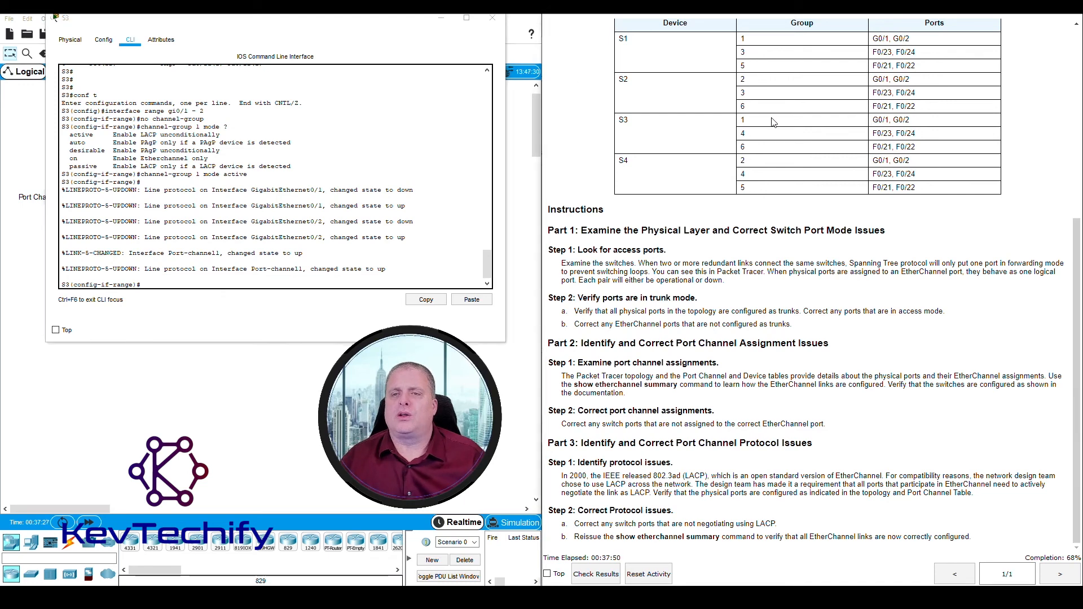
drag(739, 120, 916, 145)
click(879, 144)
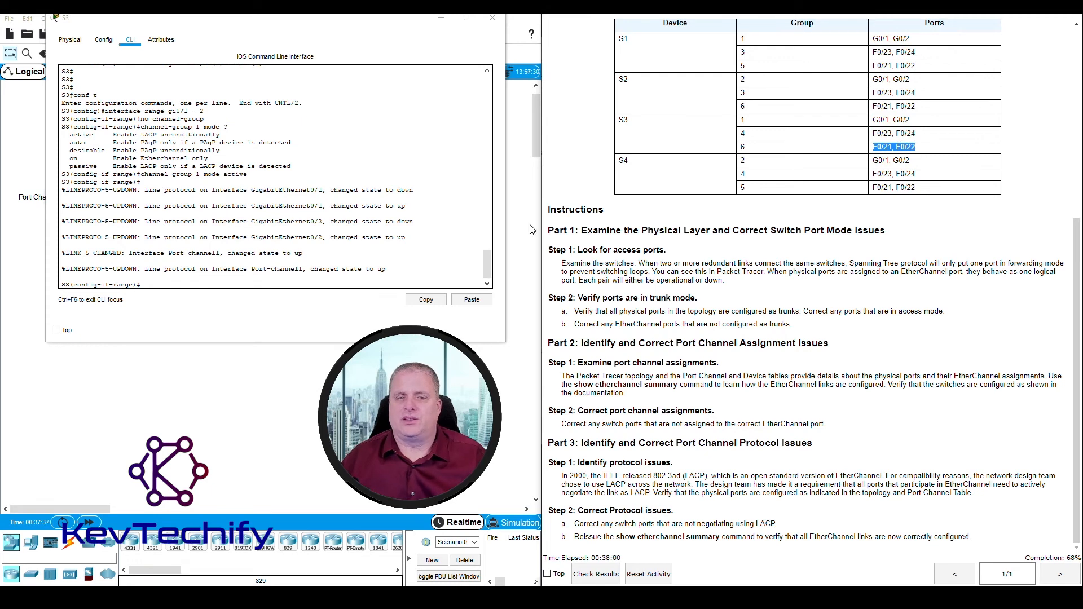
click(319, 285)
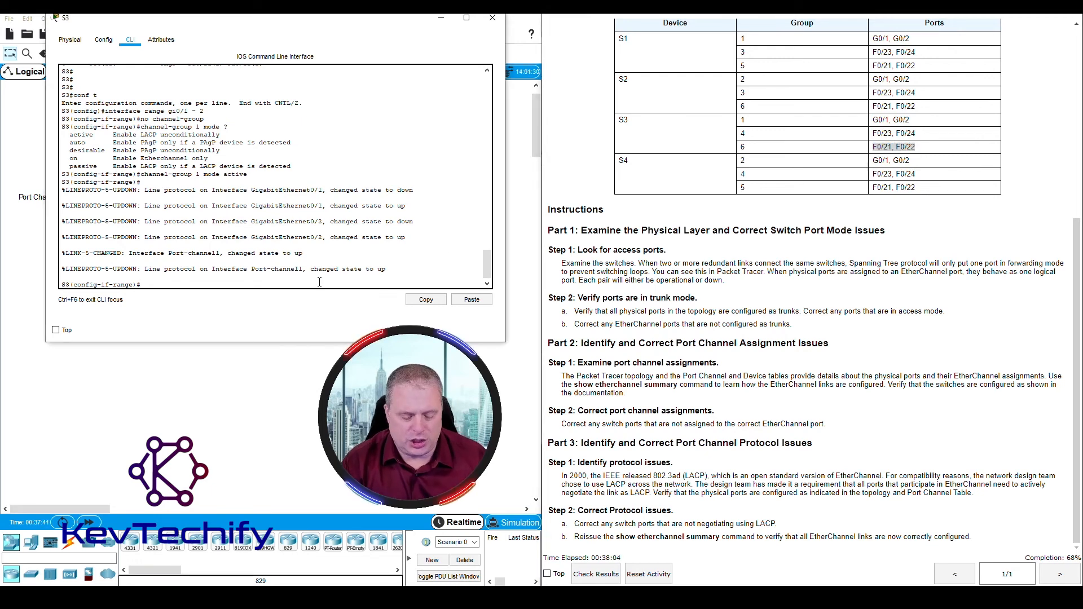
text(inter)
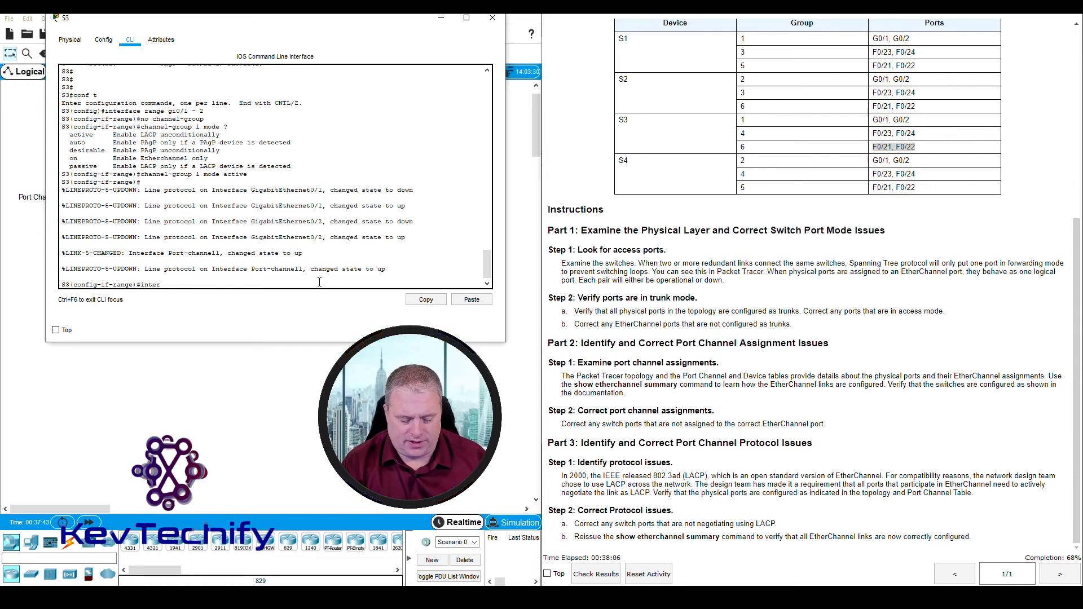
text(face range f)
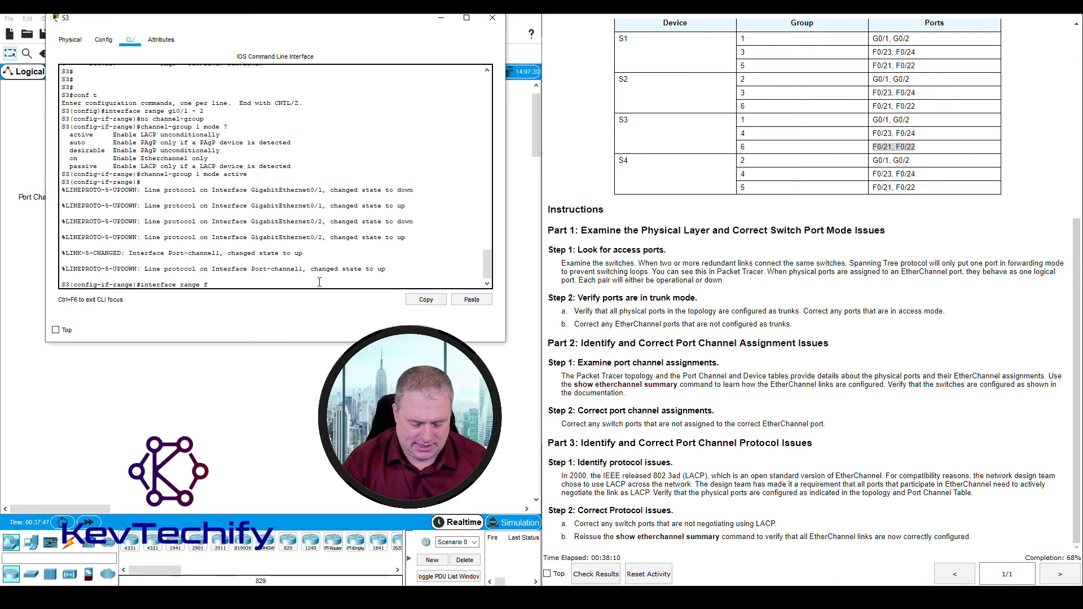
text(0/)
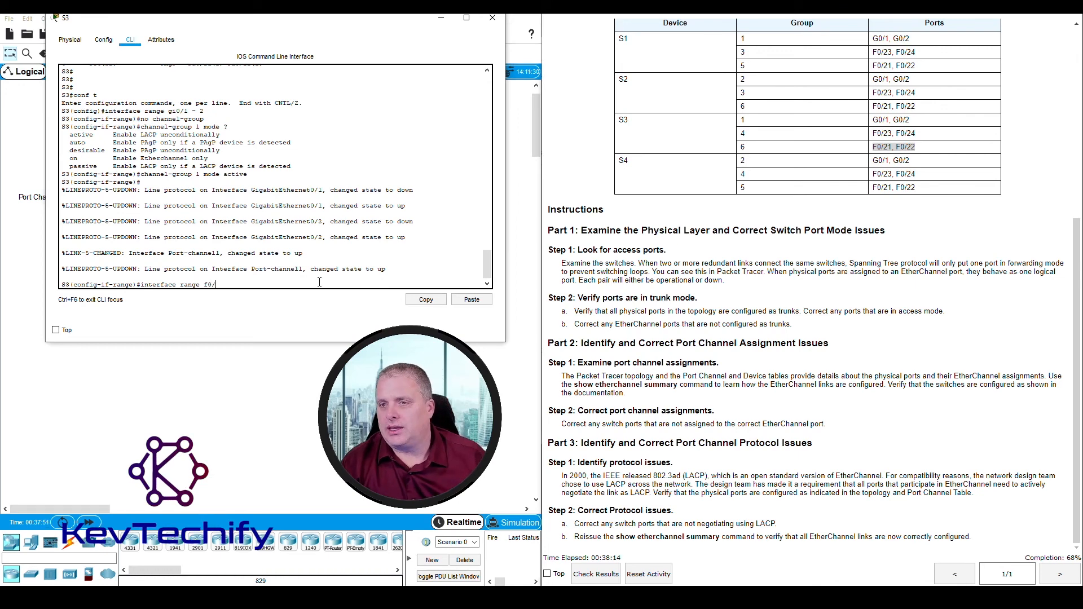
text(21)
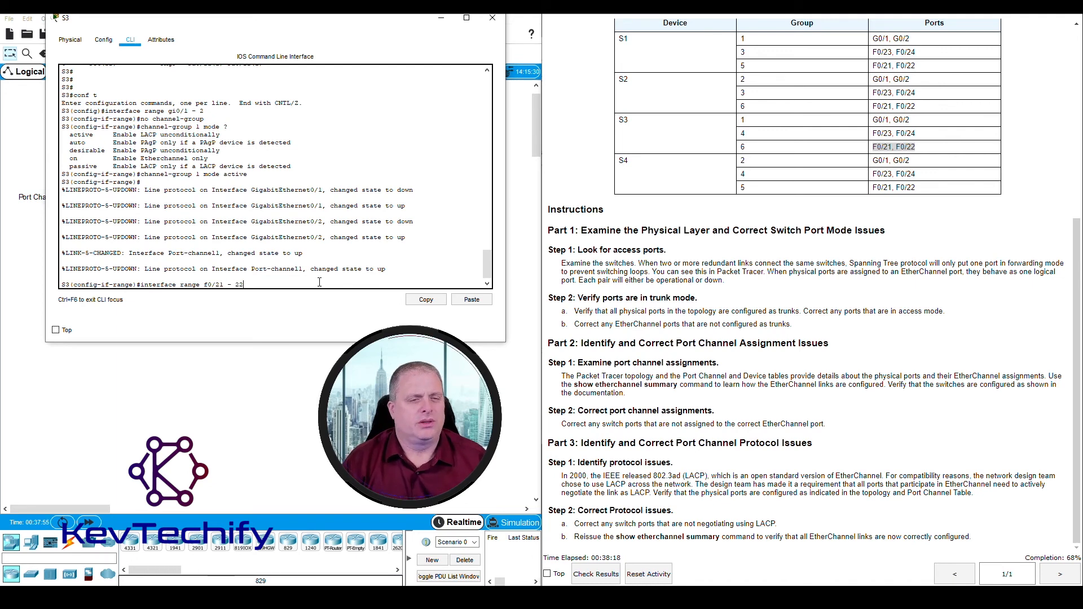
text( - 22)
key(Return)
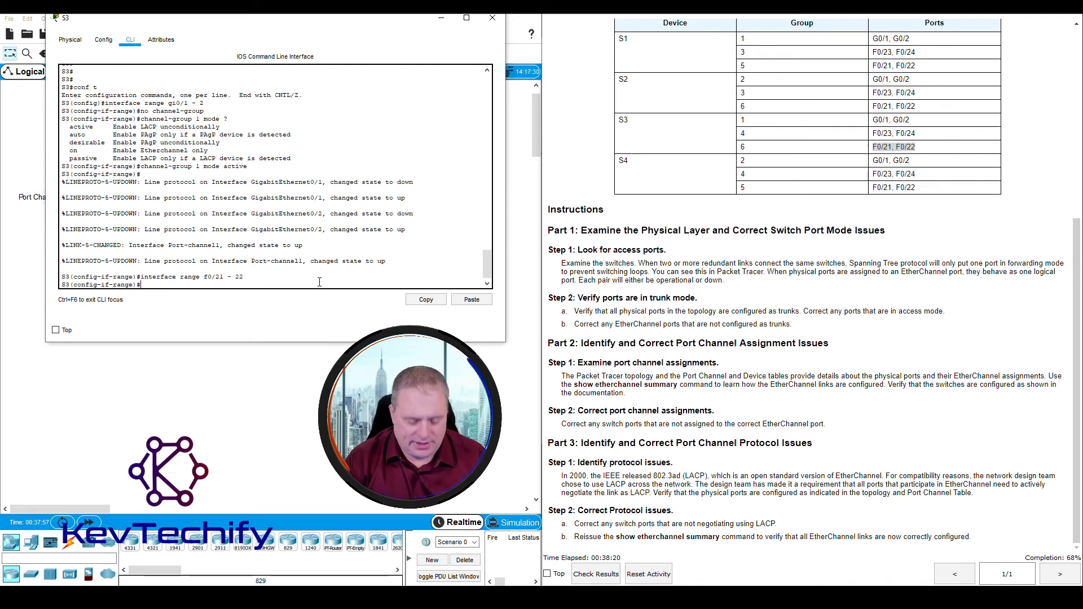
Remove the existing channel-group assignment from S3's f0/21 - 22 with no channel-group
text(no)
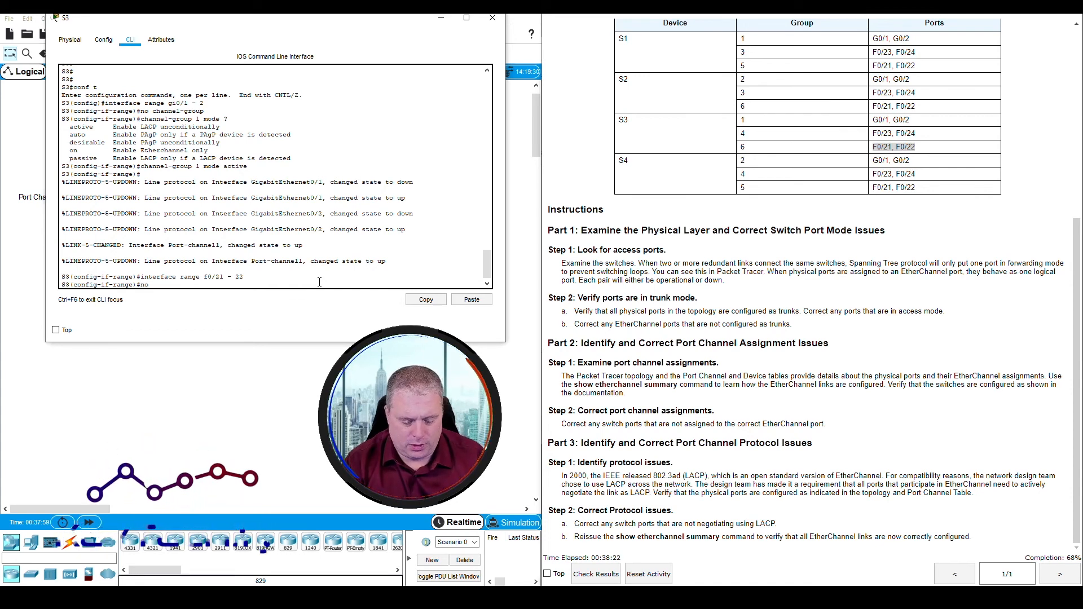
text( channel-grou)
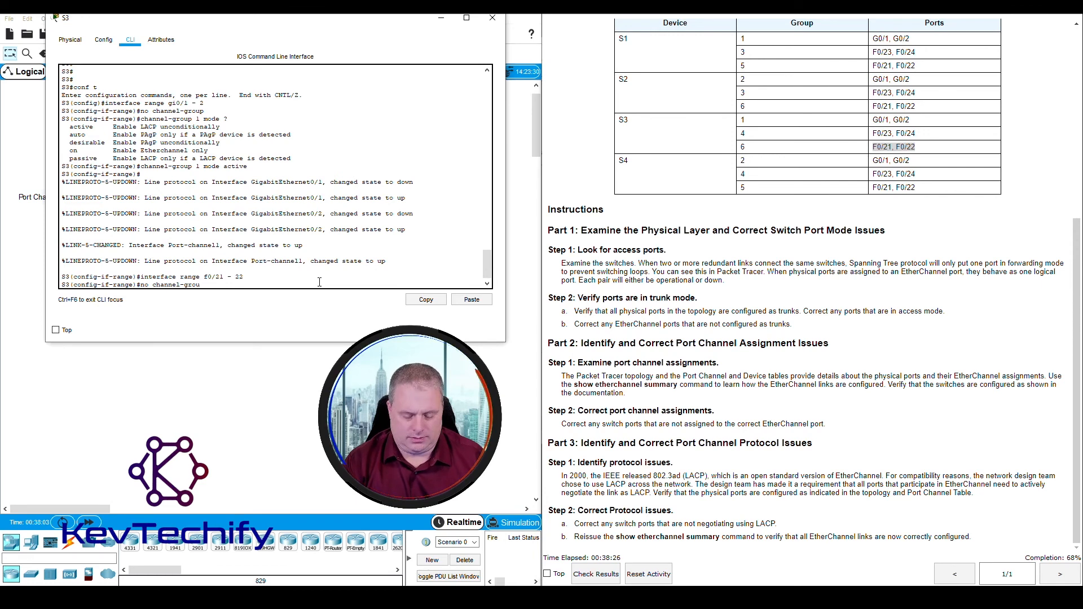
text(p)
key(Return)
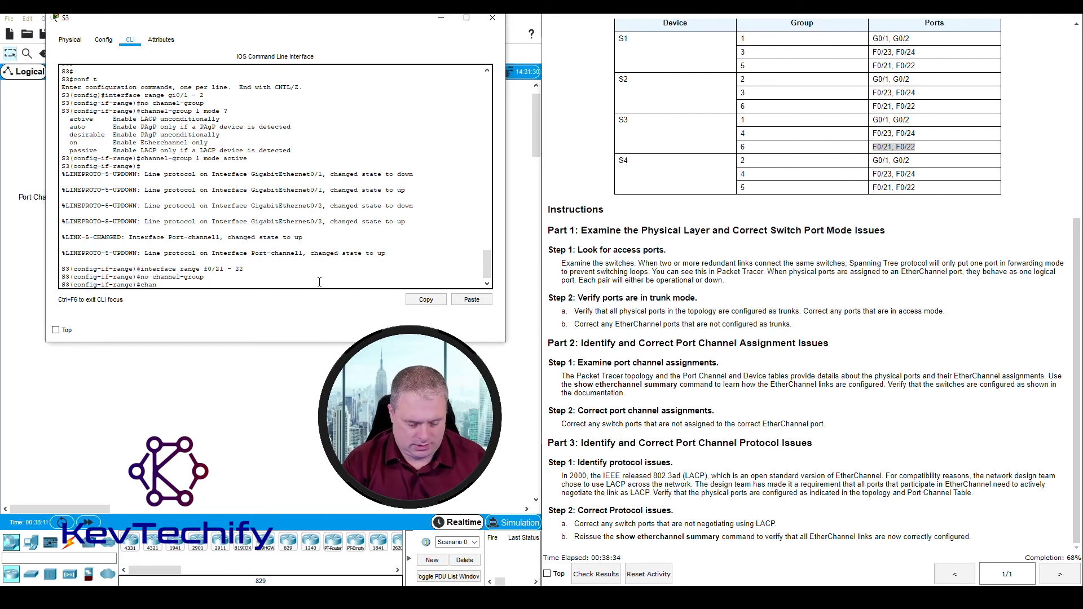
Assign S3's f0/21 - 22 to group 6 using LACP with channel-group 6 mode active
text(channel-group)
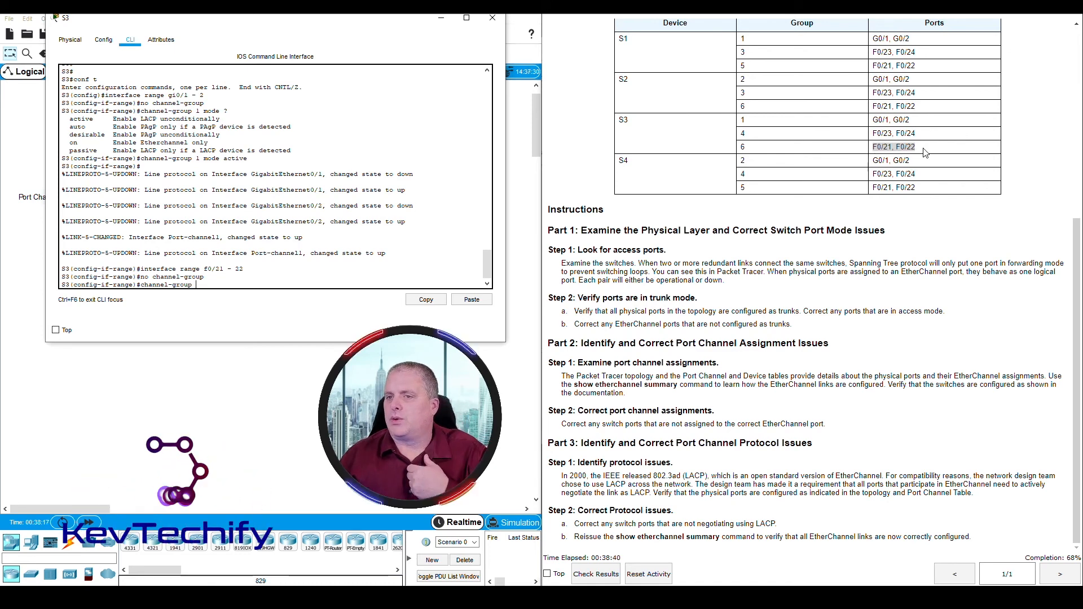
drag(743, 147, 937, 149)
click(244, 286)
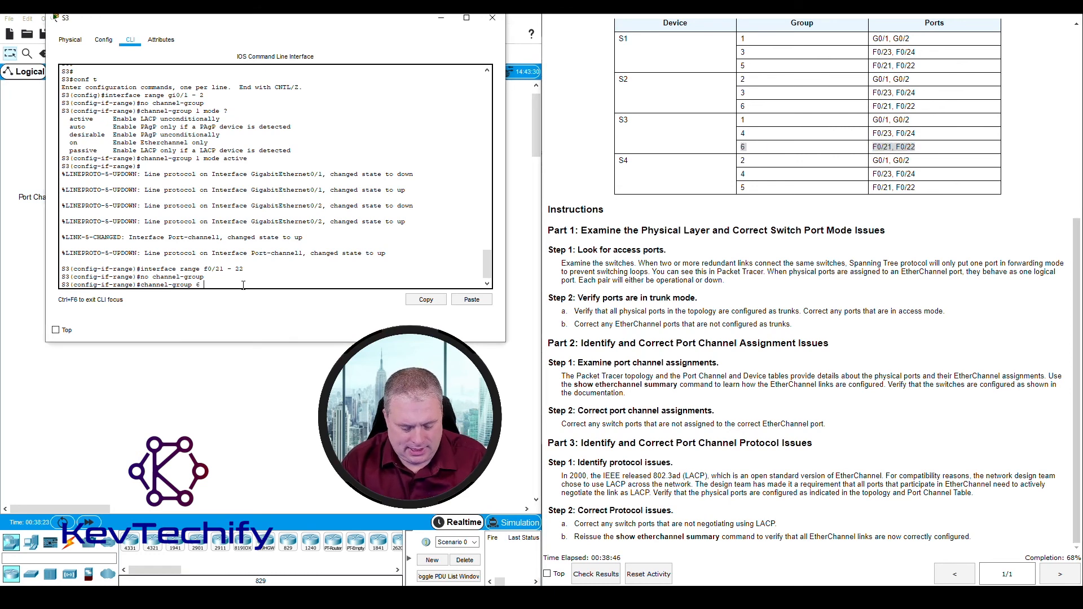
text(6 mode activ)
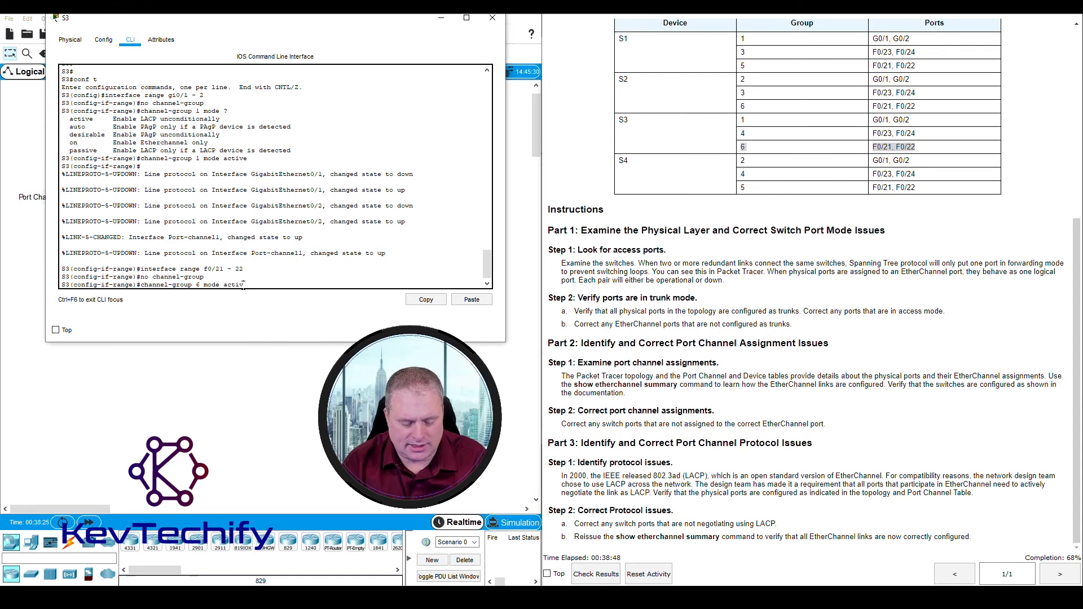
text(e)
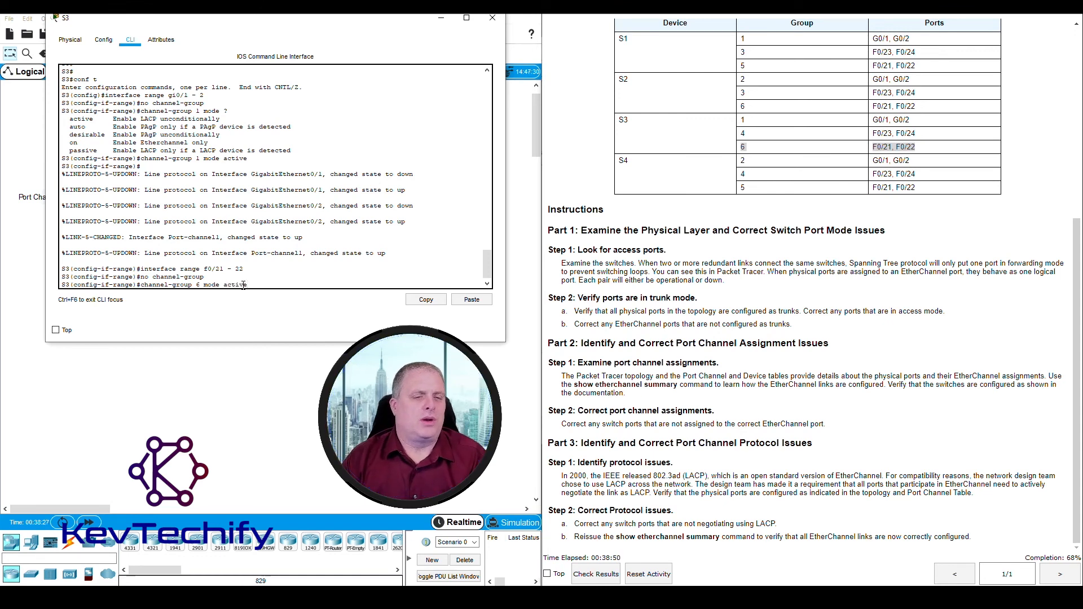
key(Return)
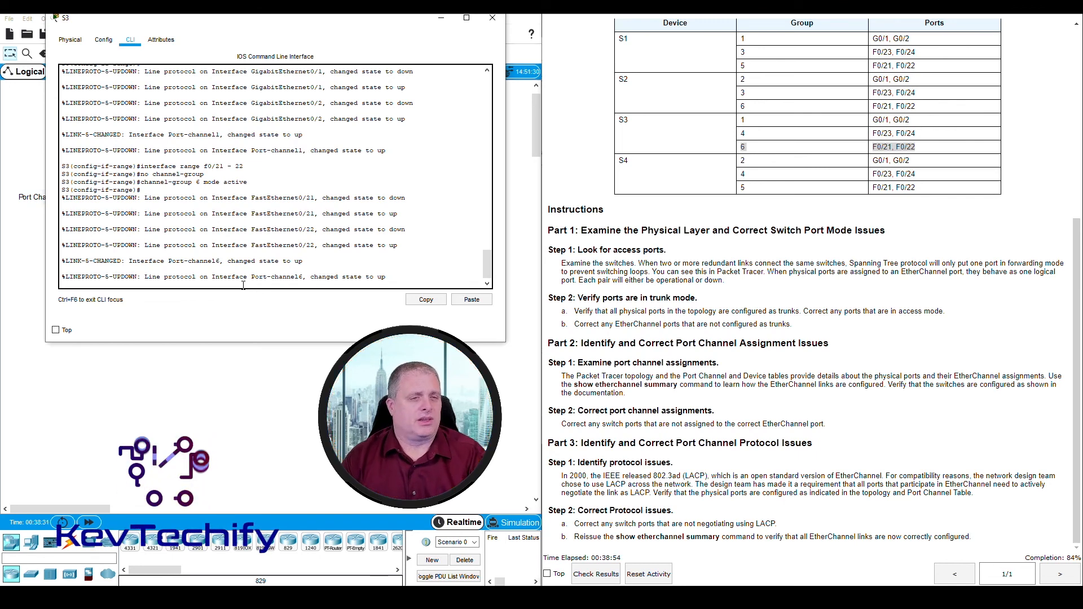
key(Return)
key(Return)
key(Return)
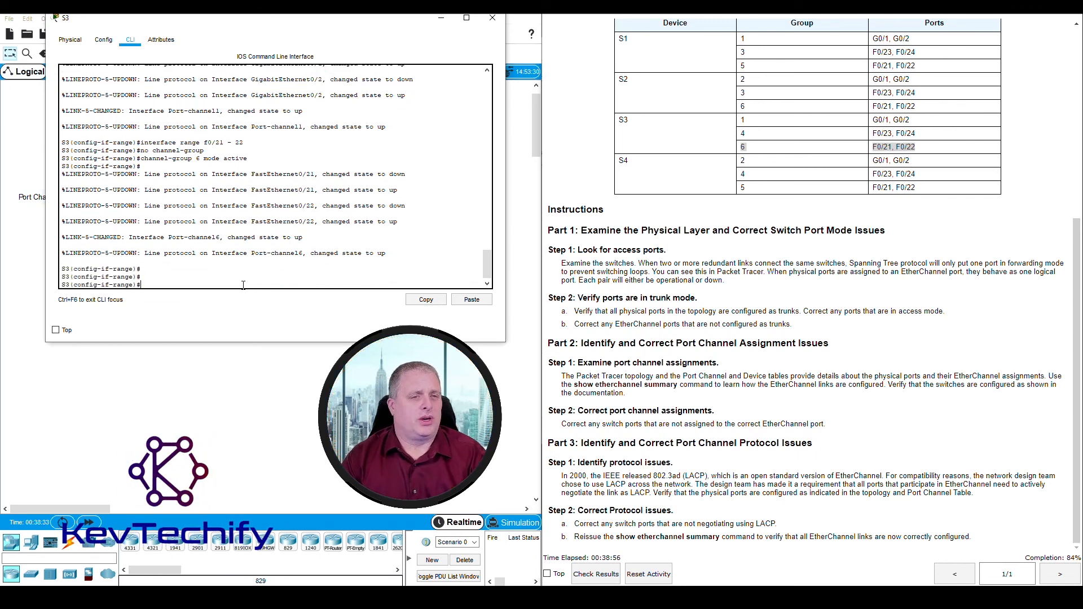
Look up S3's group 4 ports in the table and try to select them with interface f0/23 - 24
click(875, 120)
drag(916, 134, 737, 134)
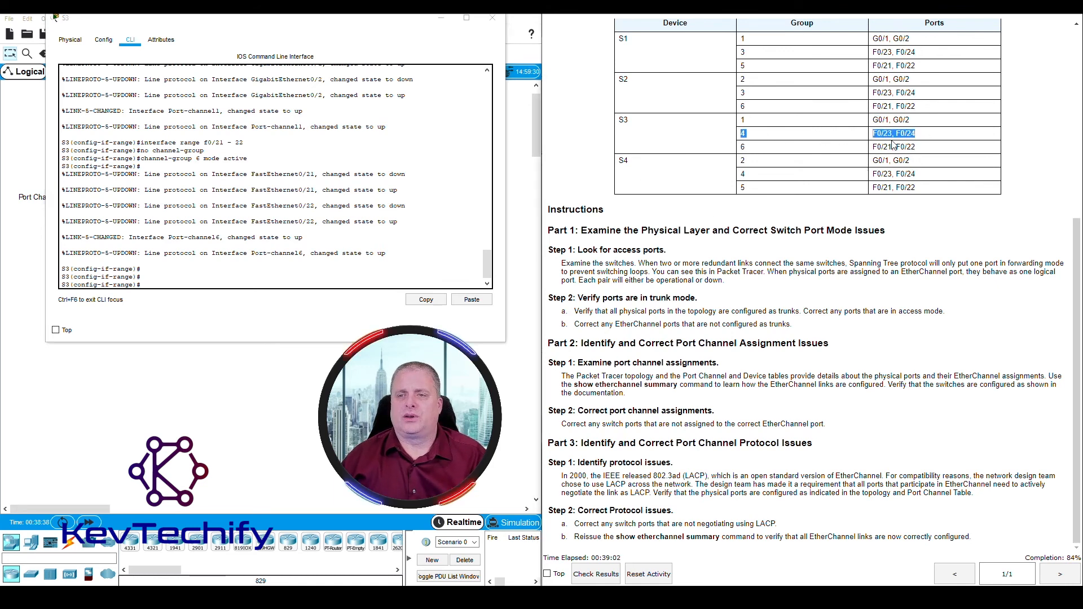
click(183, 283)
text(inte)
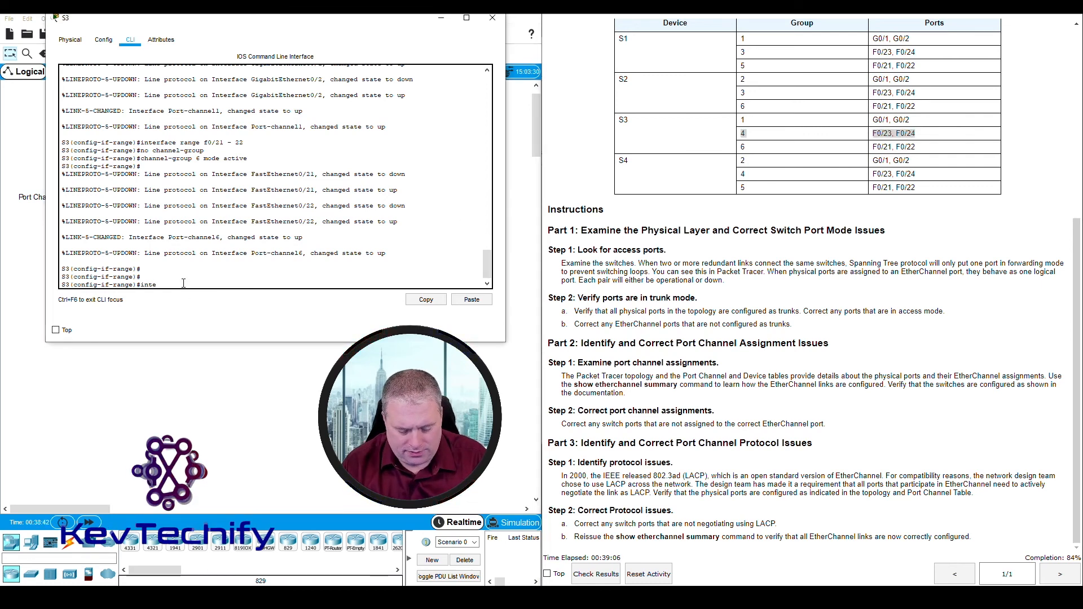
text(rfac)
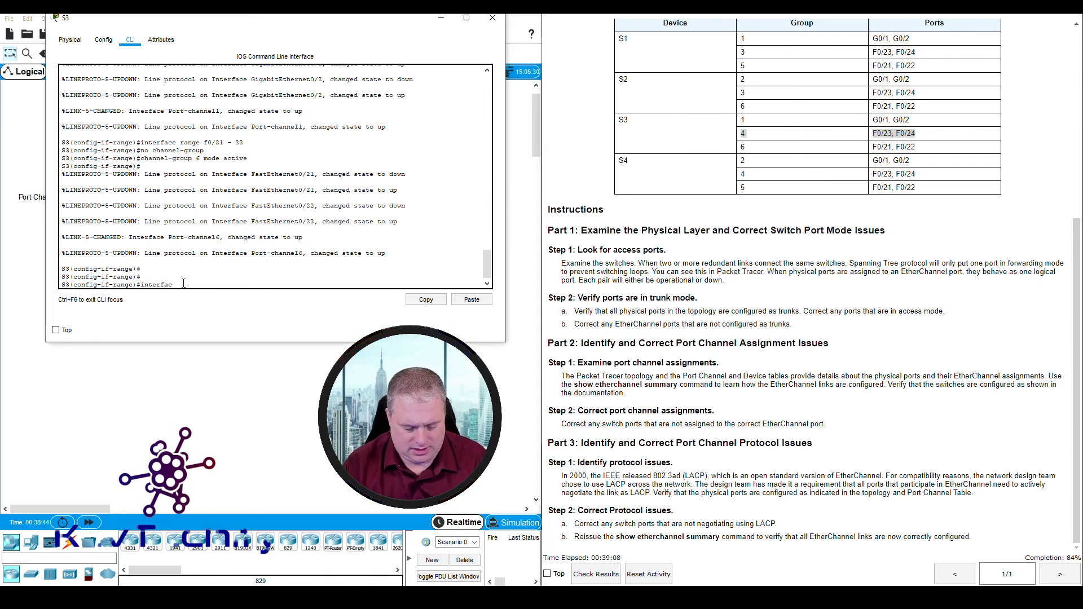
text(e f0/23 - 24)
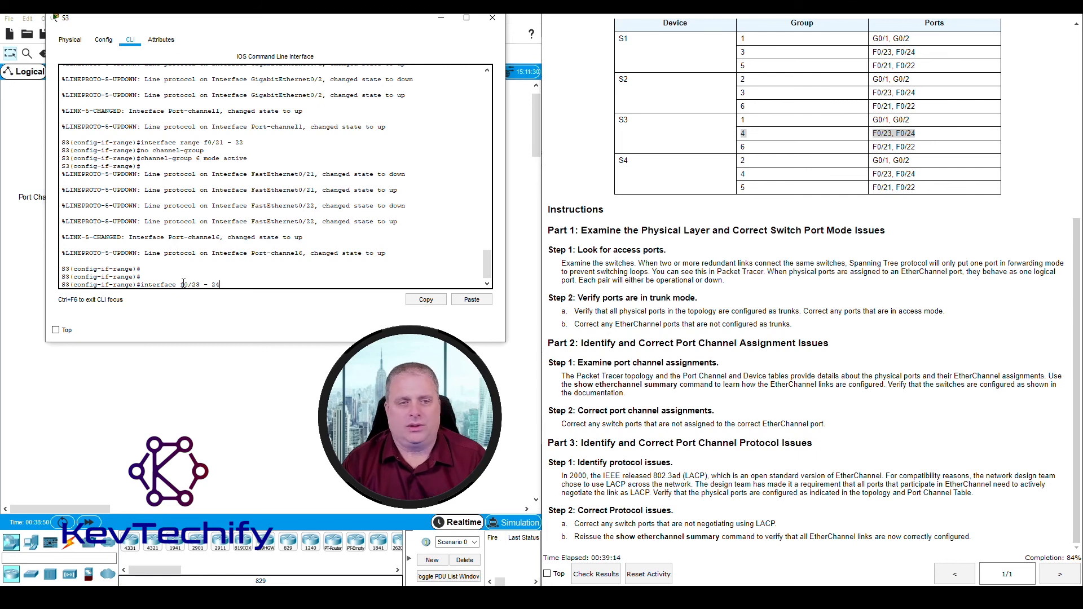
key(Return)
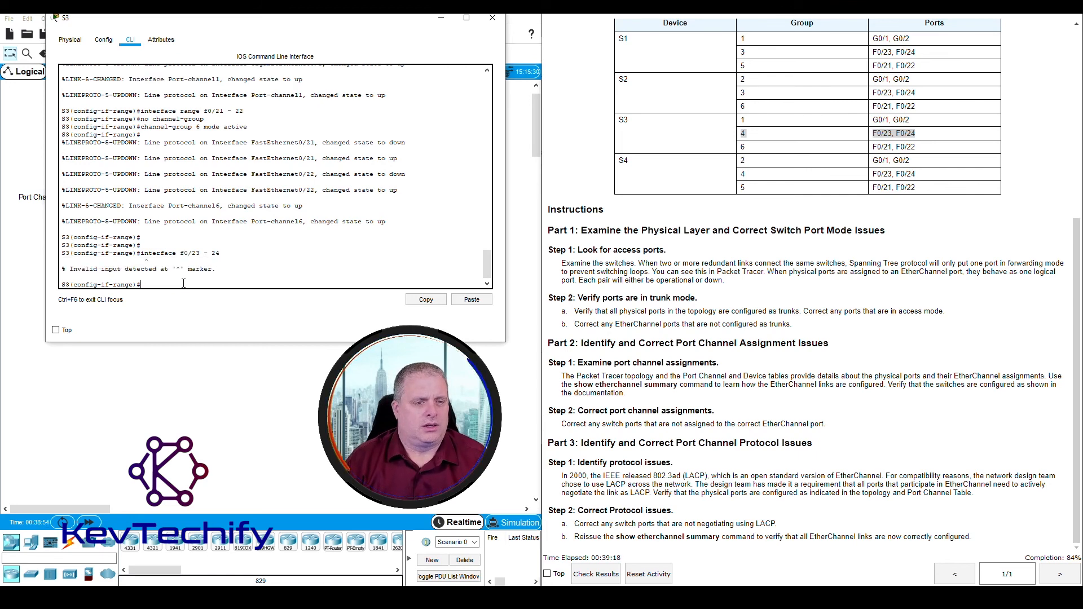
Correct the recalled command to interface range f0/23 - 24, run it, and remove those ports' assignment with no channel-group
key(Up)
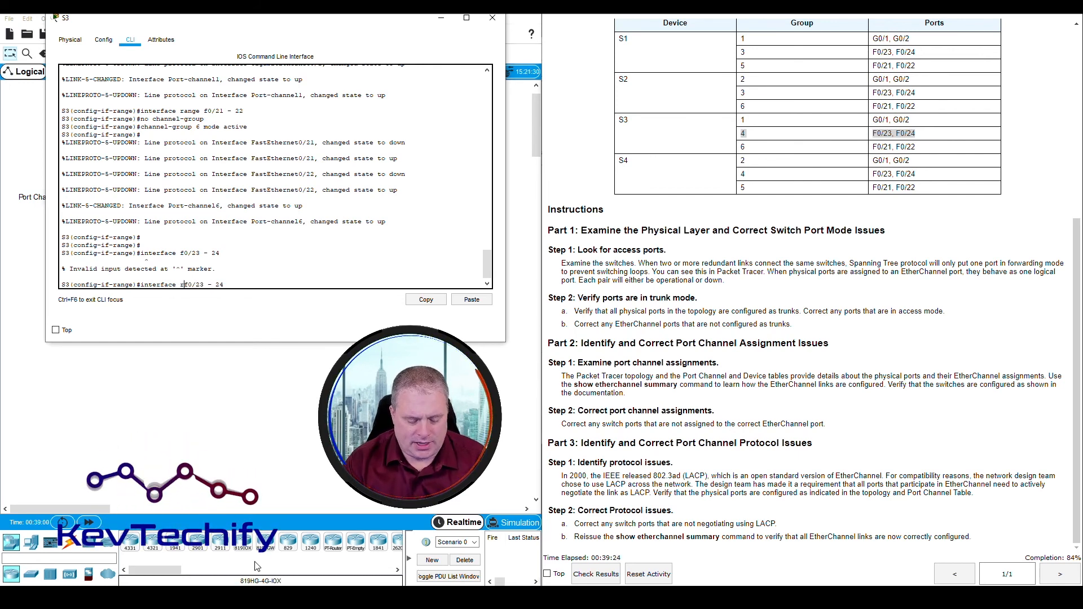
text(range)
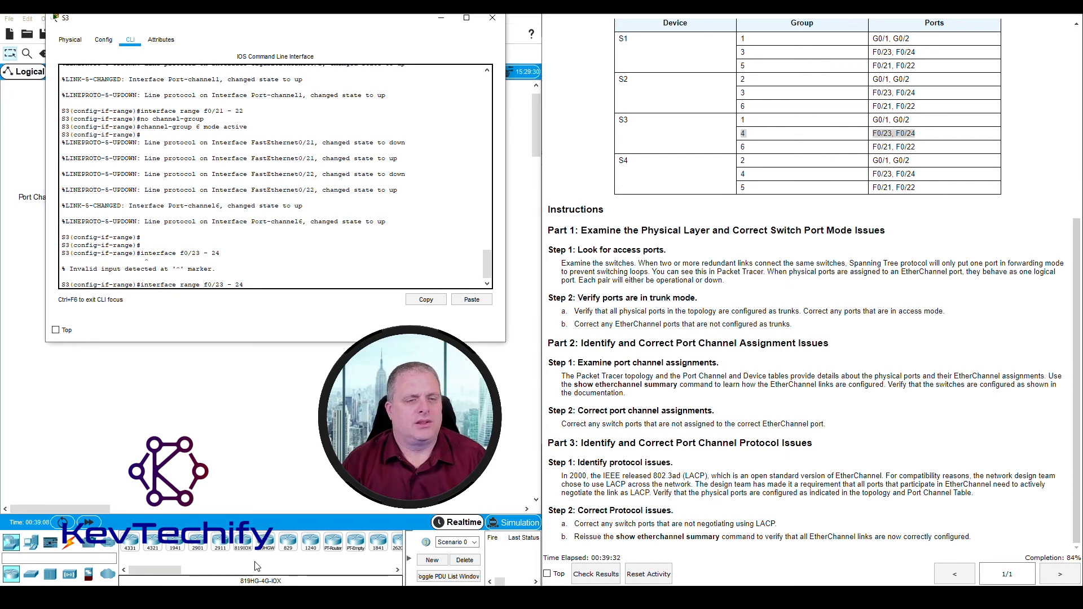
key(Return)
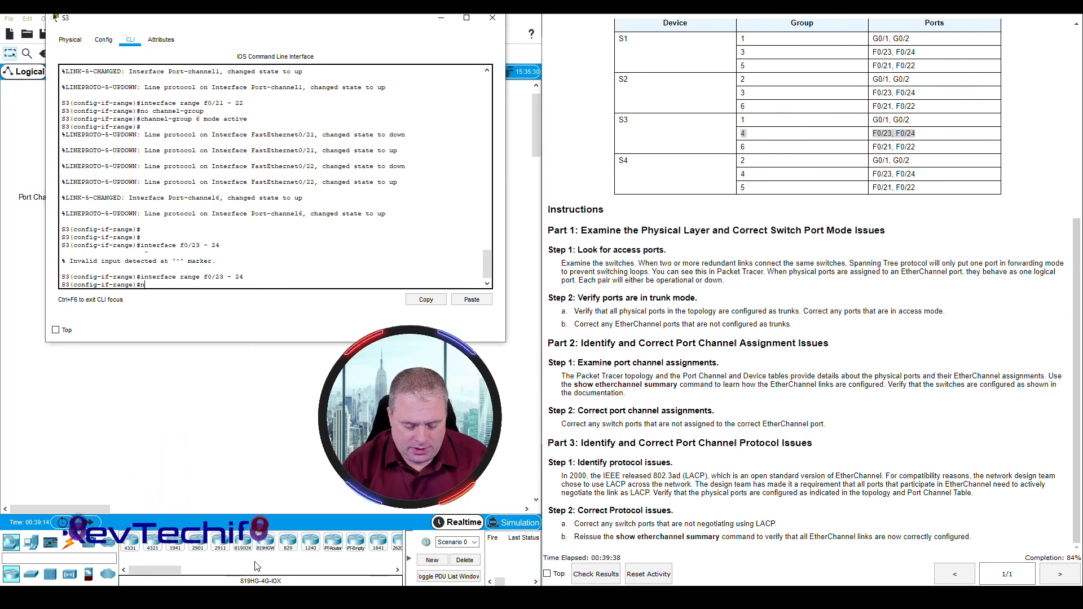
text(no channel)
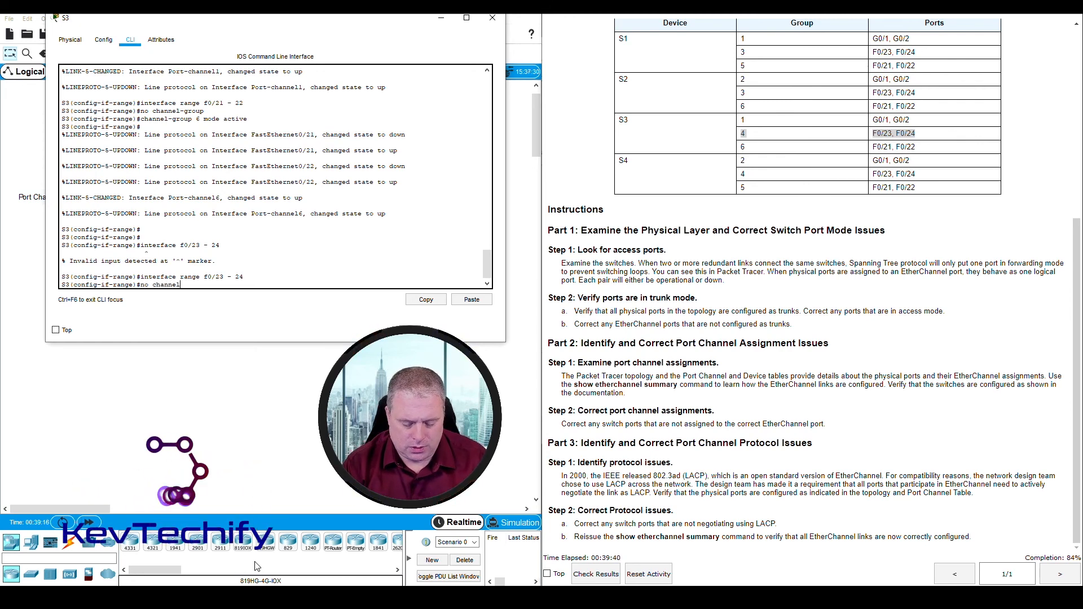
text(-)
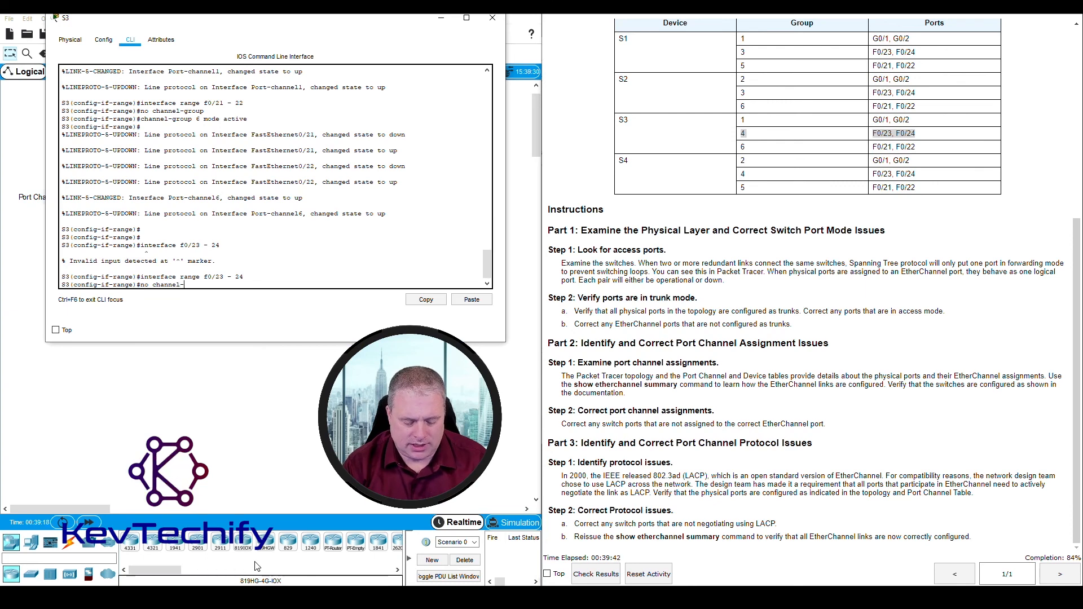
text(group)
key(Return)
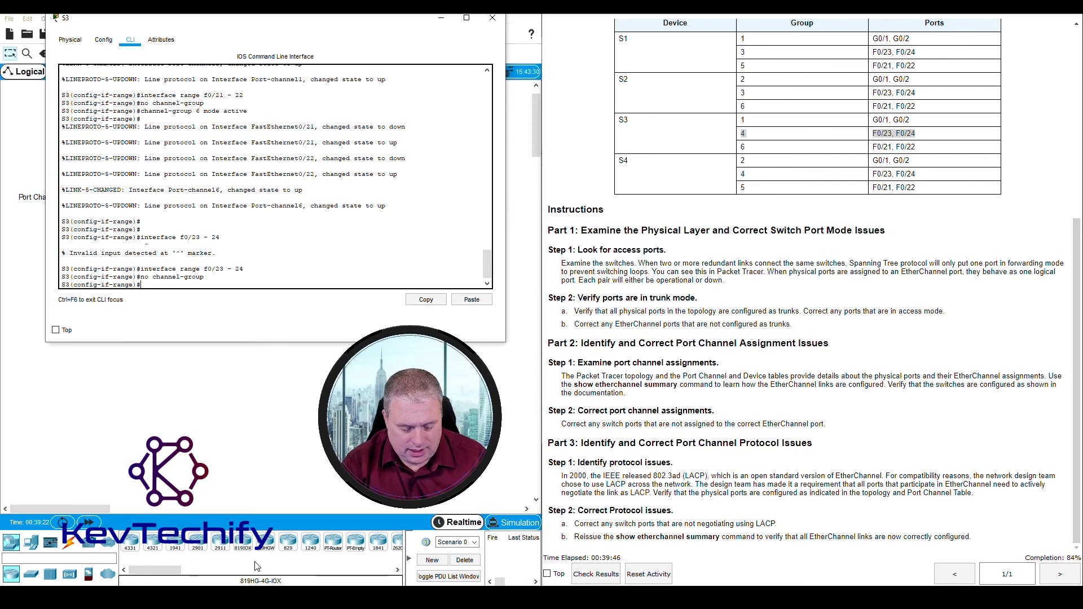
Assign S3's f0/23 - 24 to group 4 using LACP with channel-group 4 mode active
text(channel)
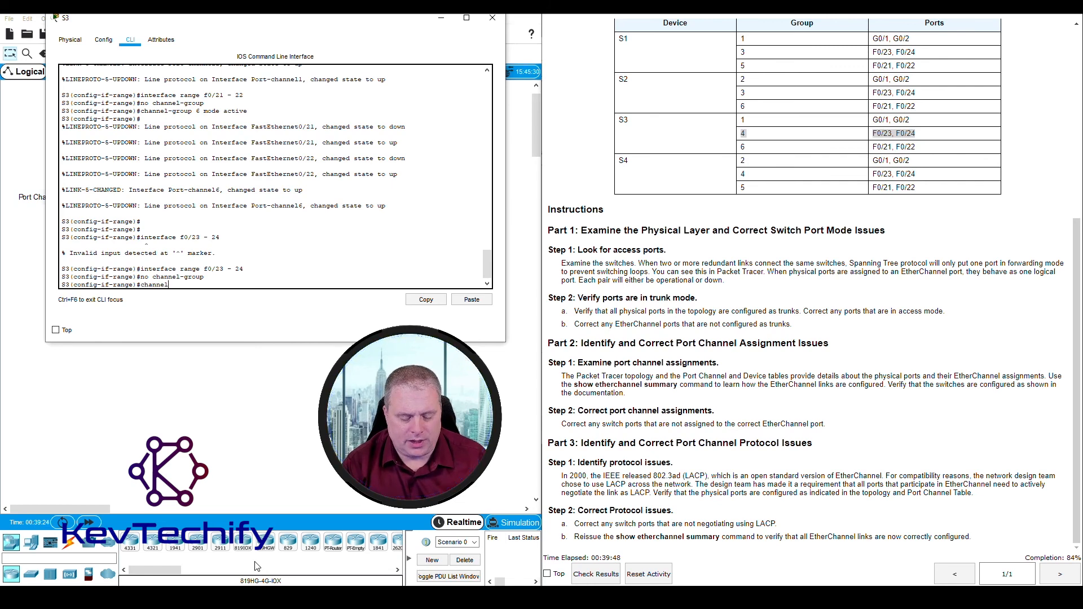
text(-grou)
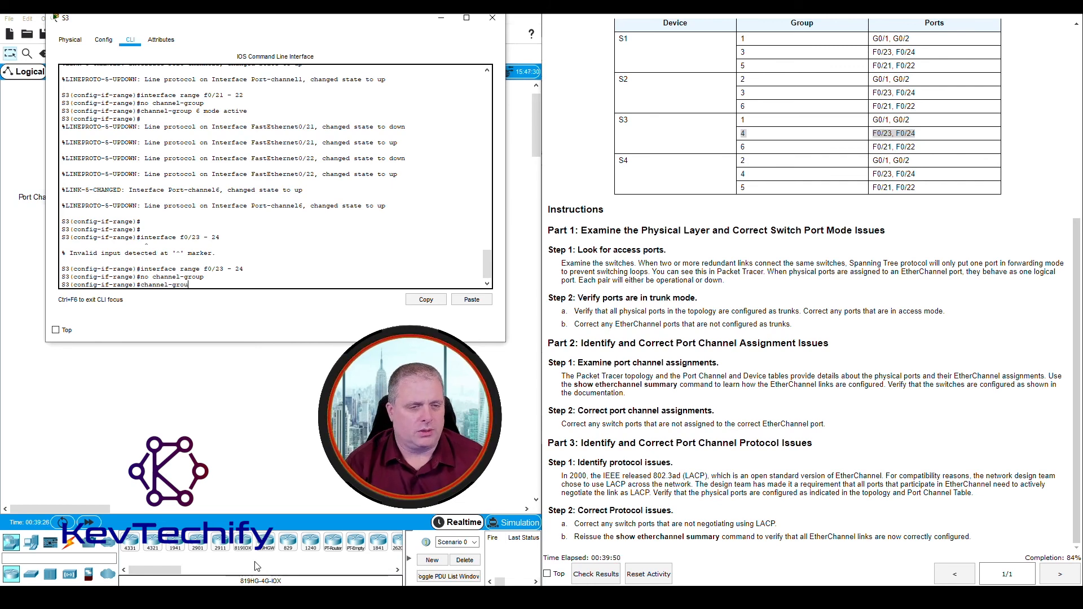
text(p 4 mode acti)
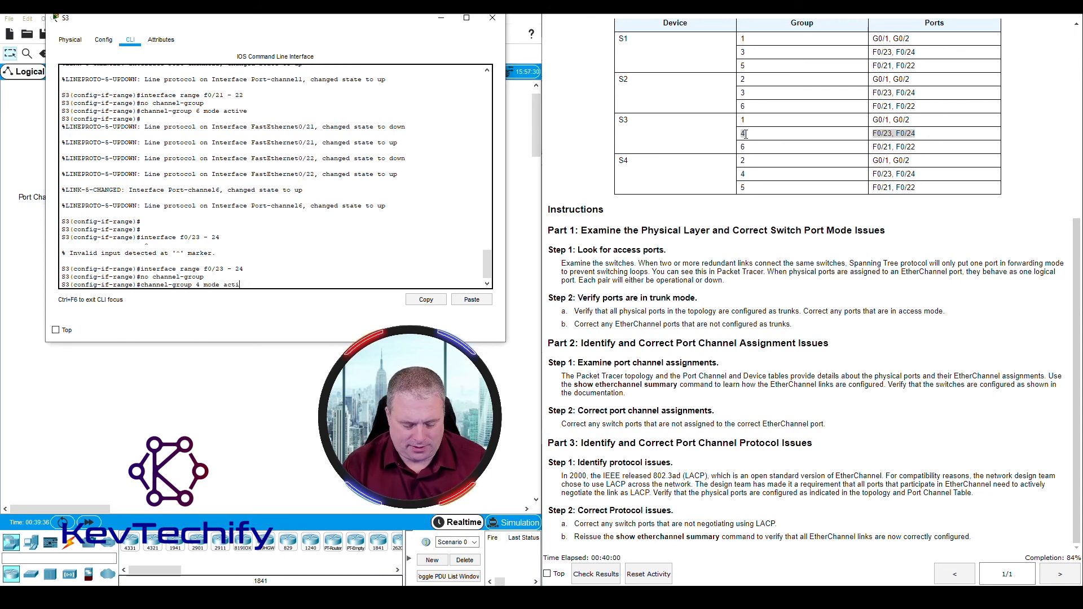
text(ve)
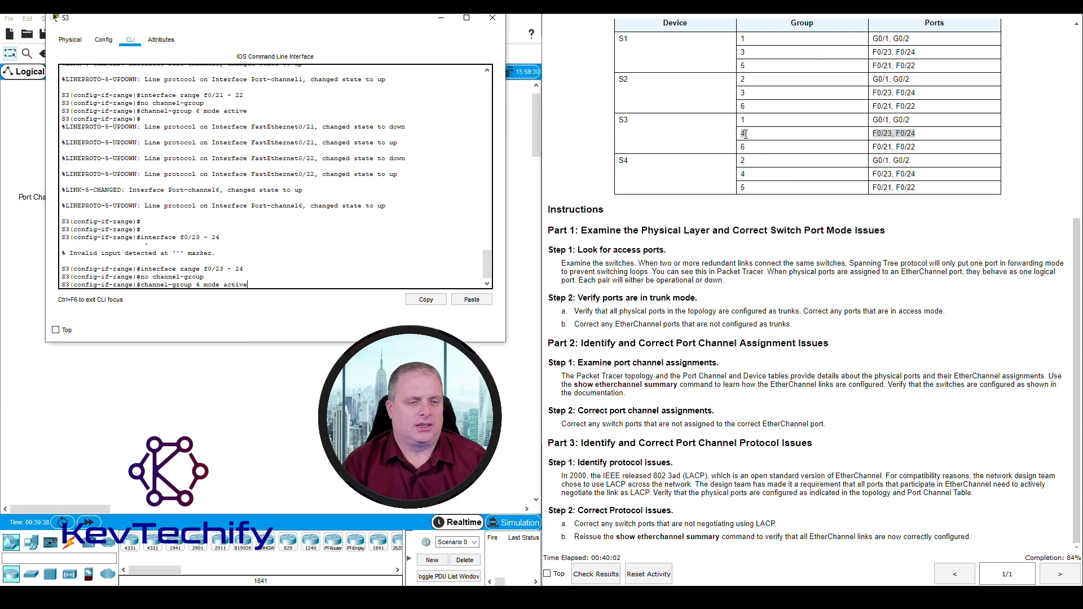
key(Return)
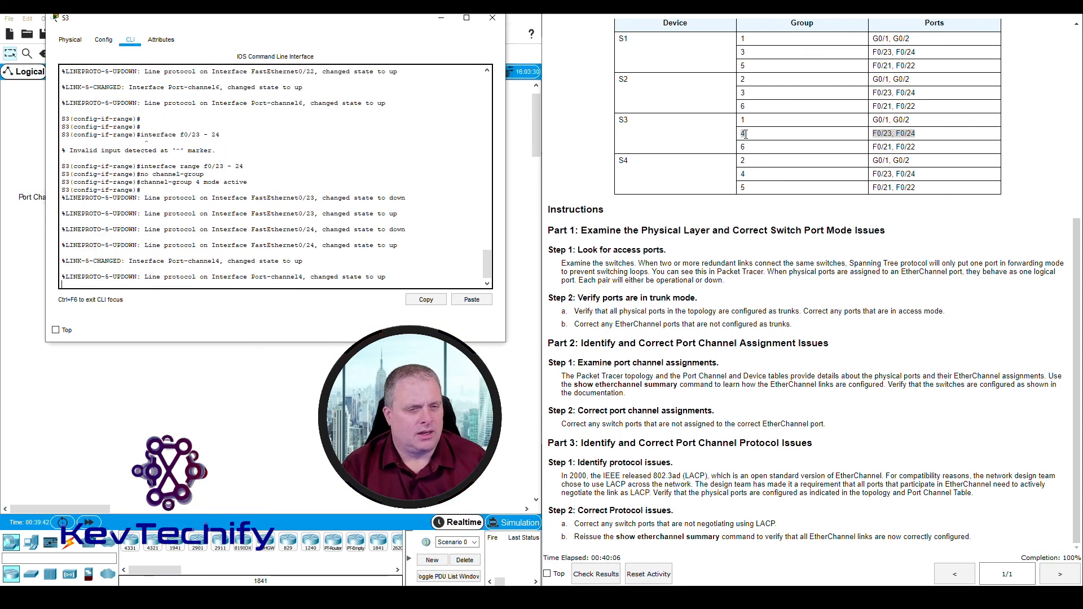
Exit interface range and global configuration modes on S3 to return to the privileged EXEC prompt
key(Return)
key(Return)
text(exit)
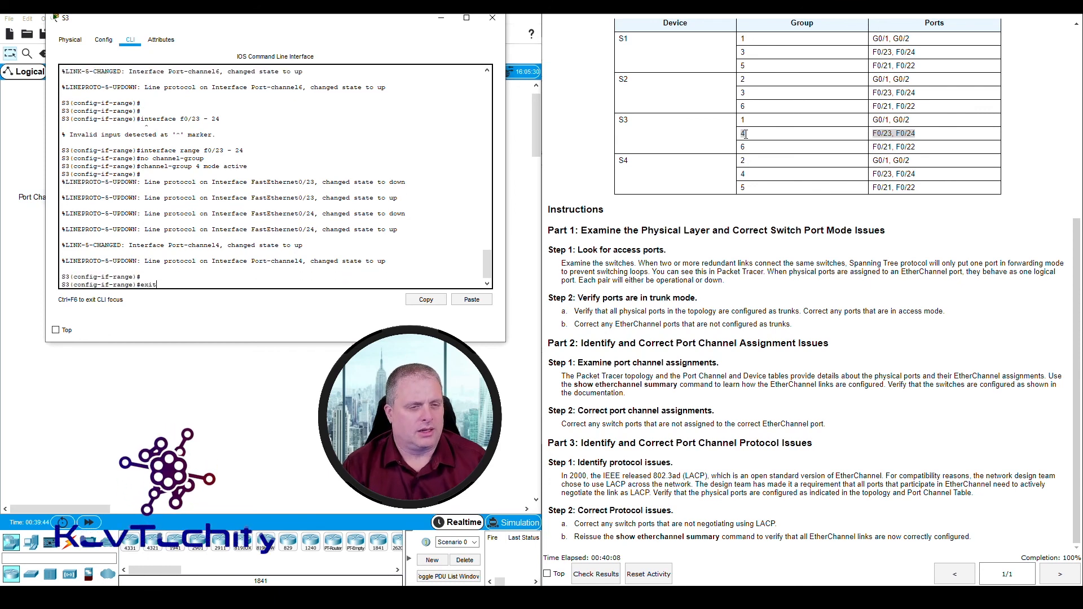
key(Return)
text(exit)
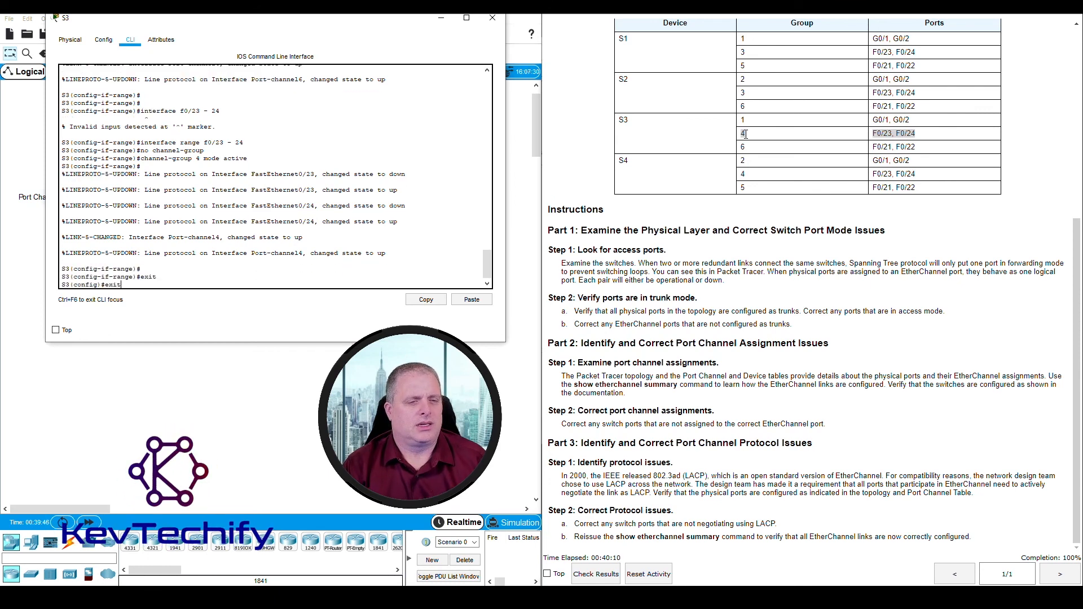
key(Return)
key(Return)
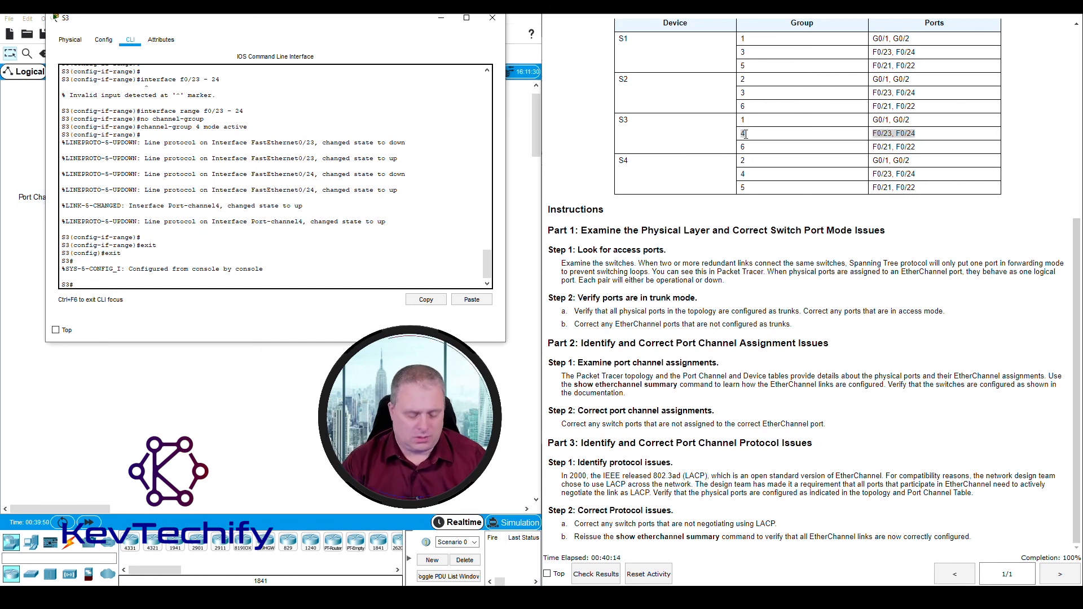
Check the protocol of S3's port channels with show etherchannel summary
text(show e)
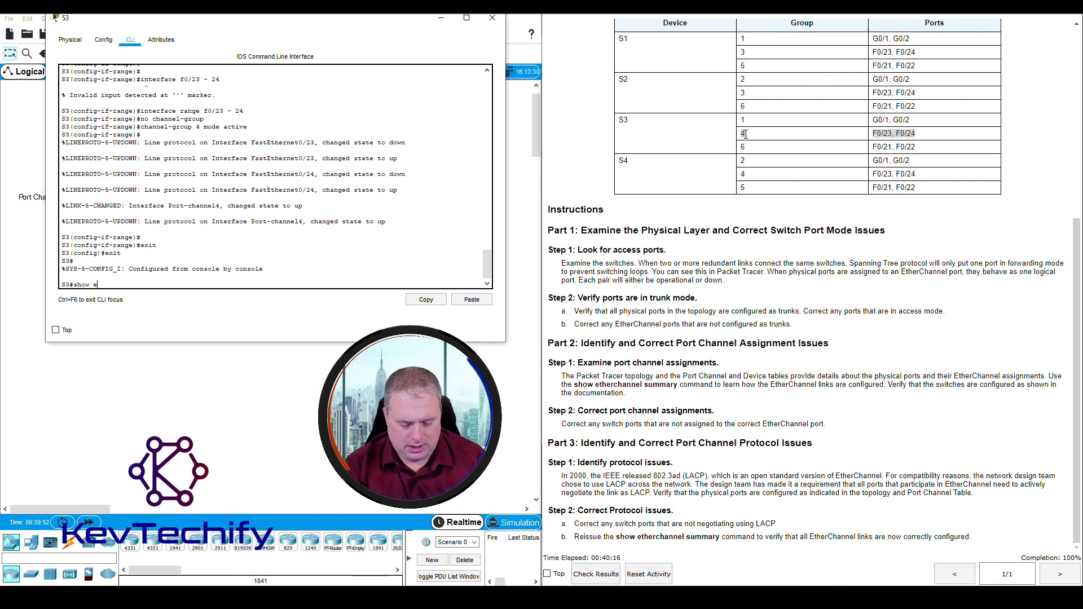
text(therchannel)
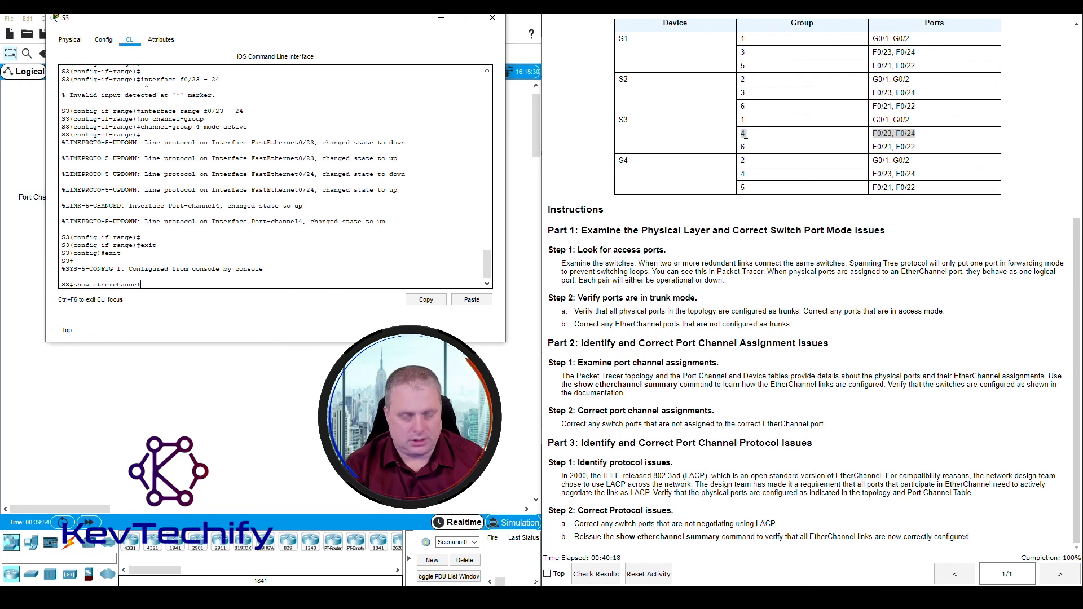
text( summary)
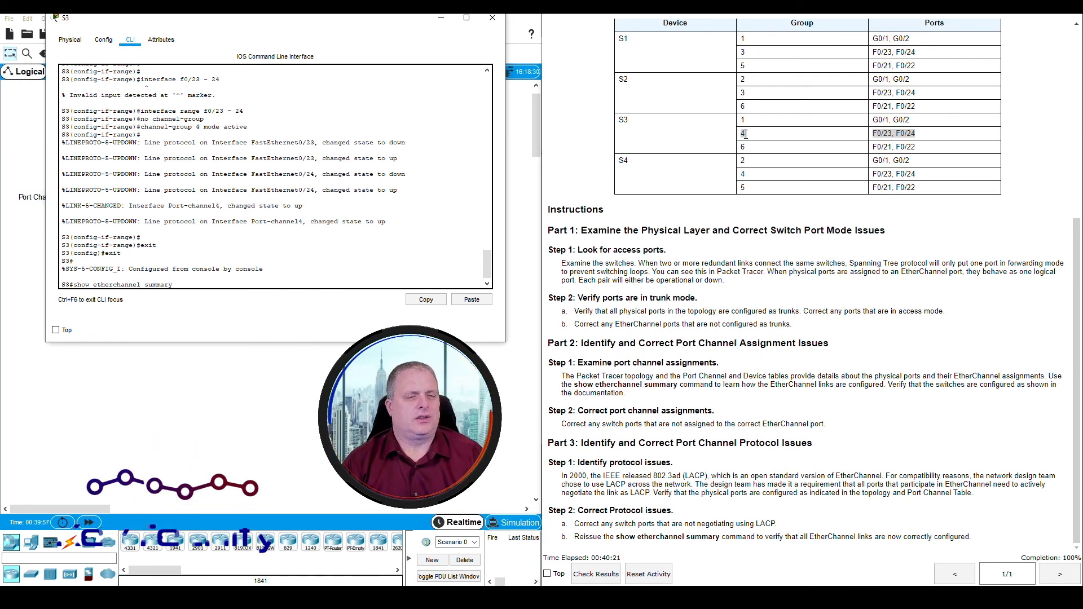
key(Return)
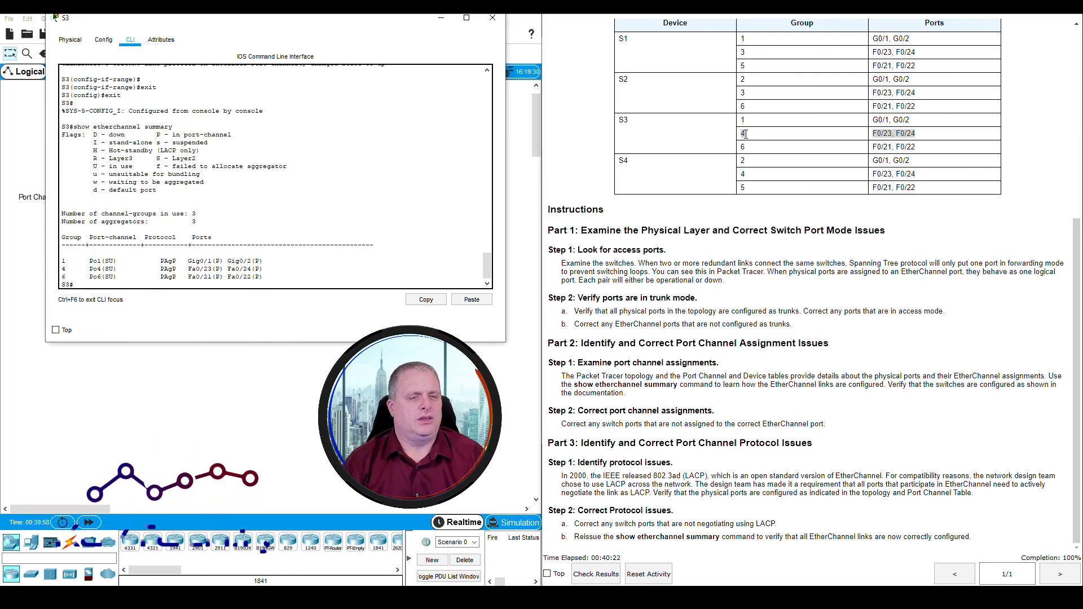